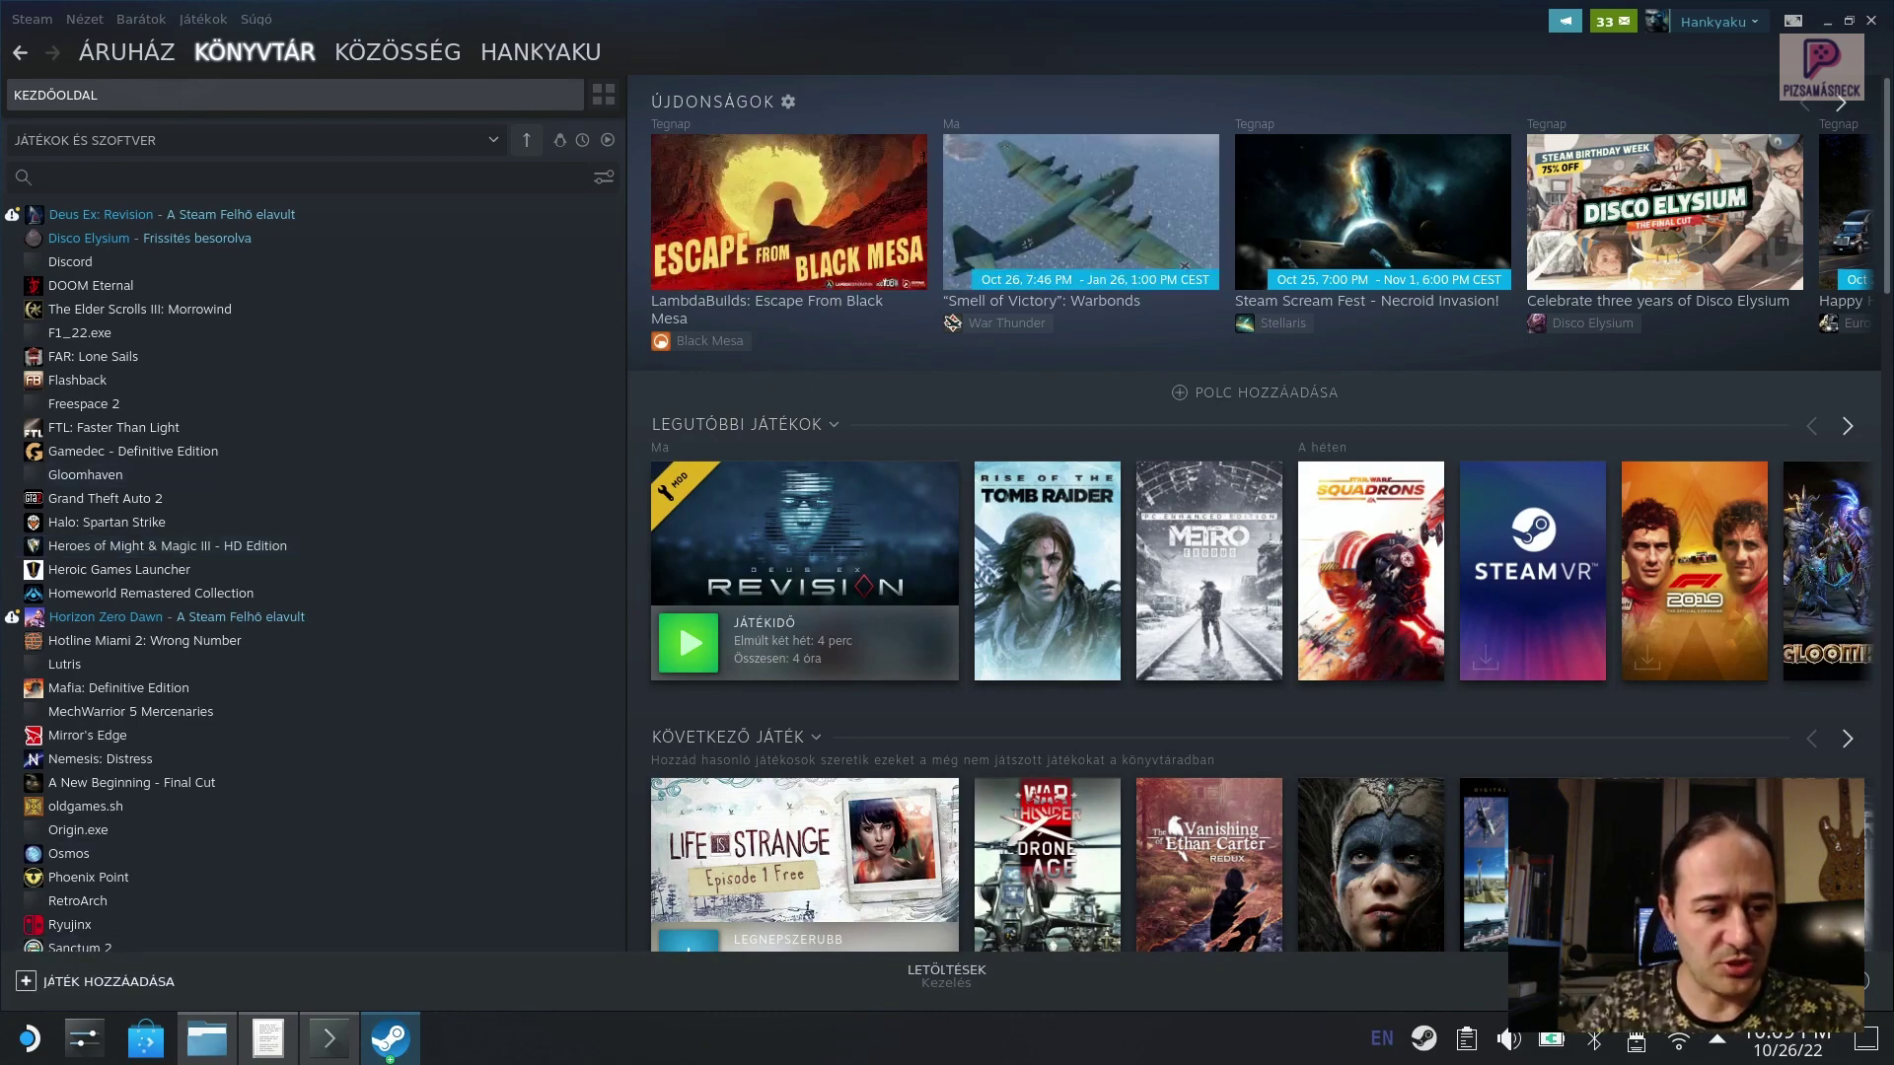
Step: Add Google Chrome to the Steam library as a non-Steam game
left_click(95, 981)
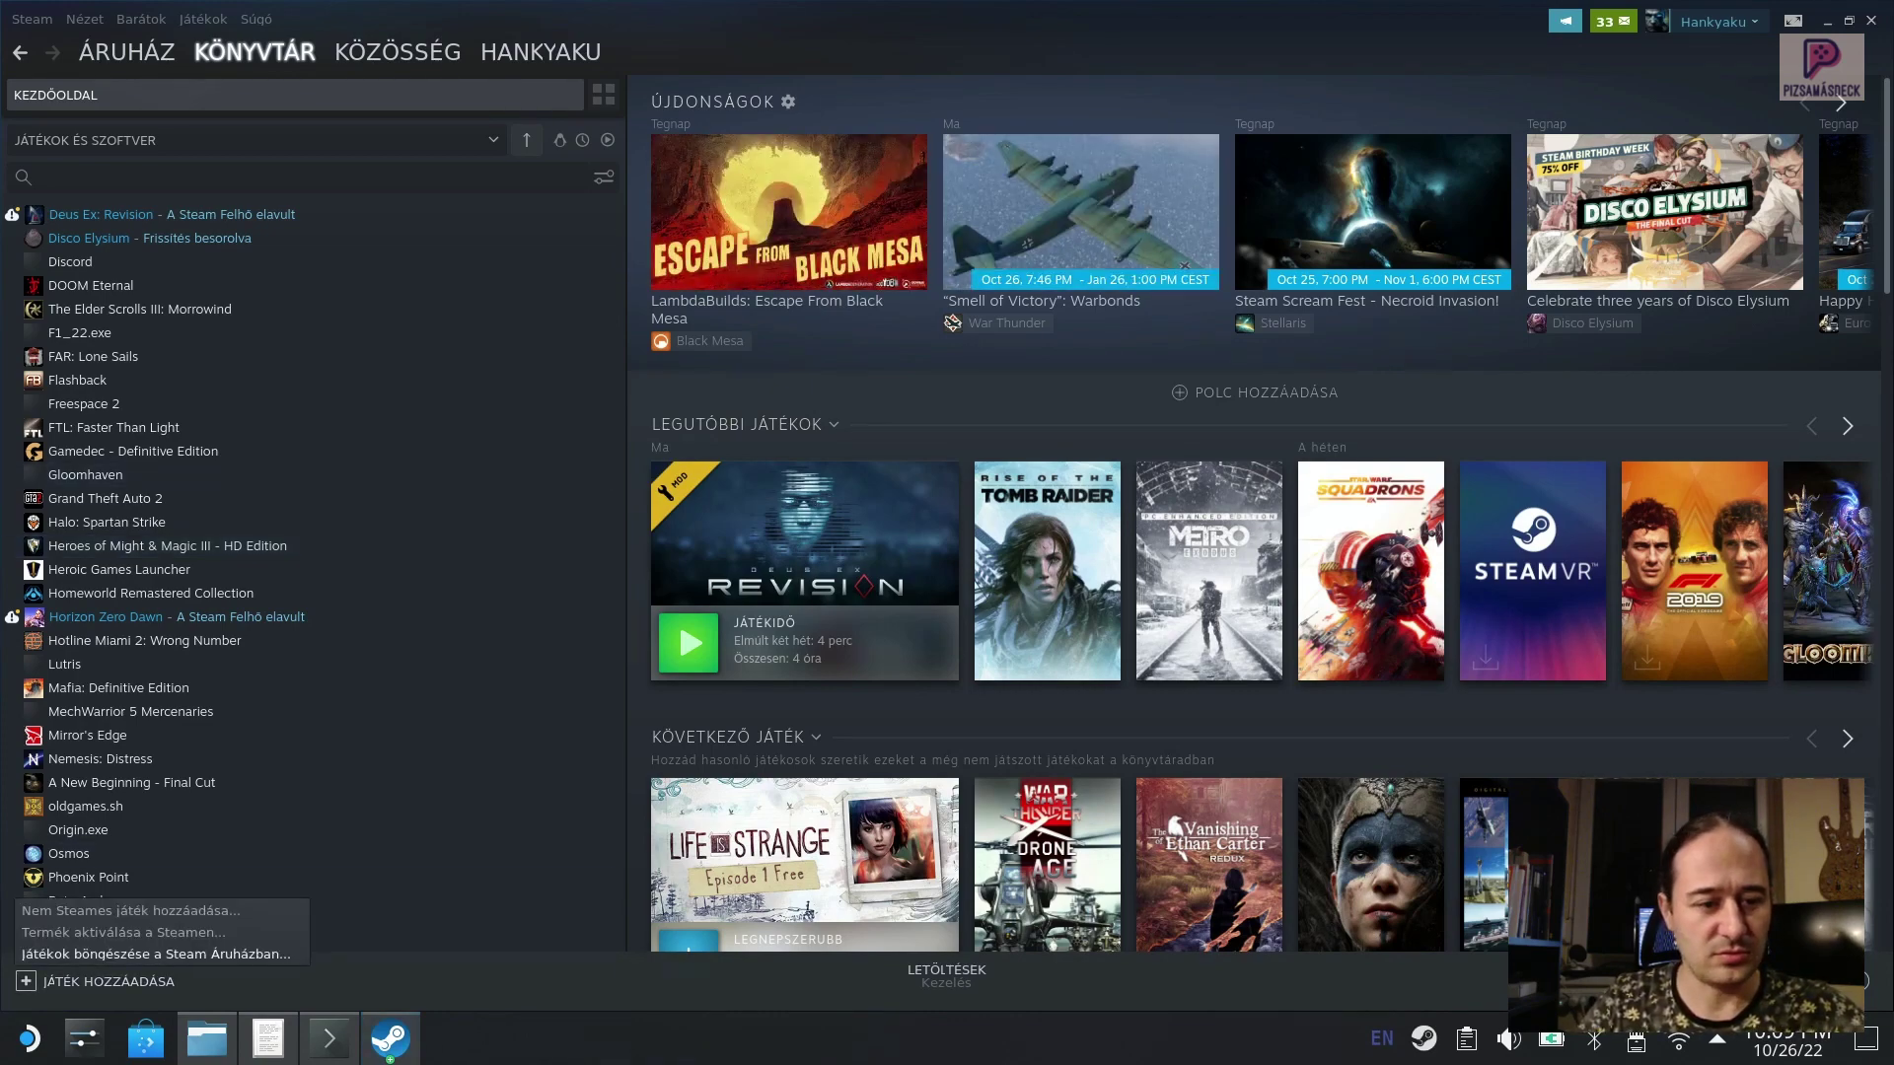
left_click(131, 911)
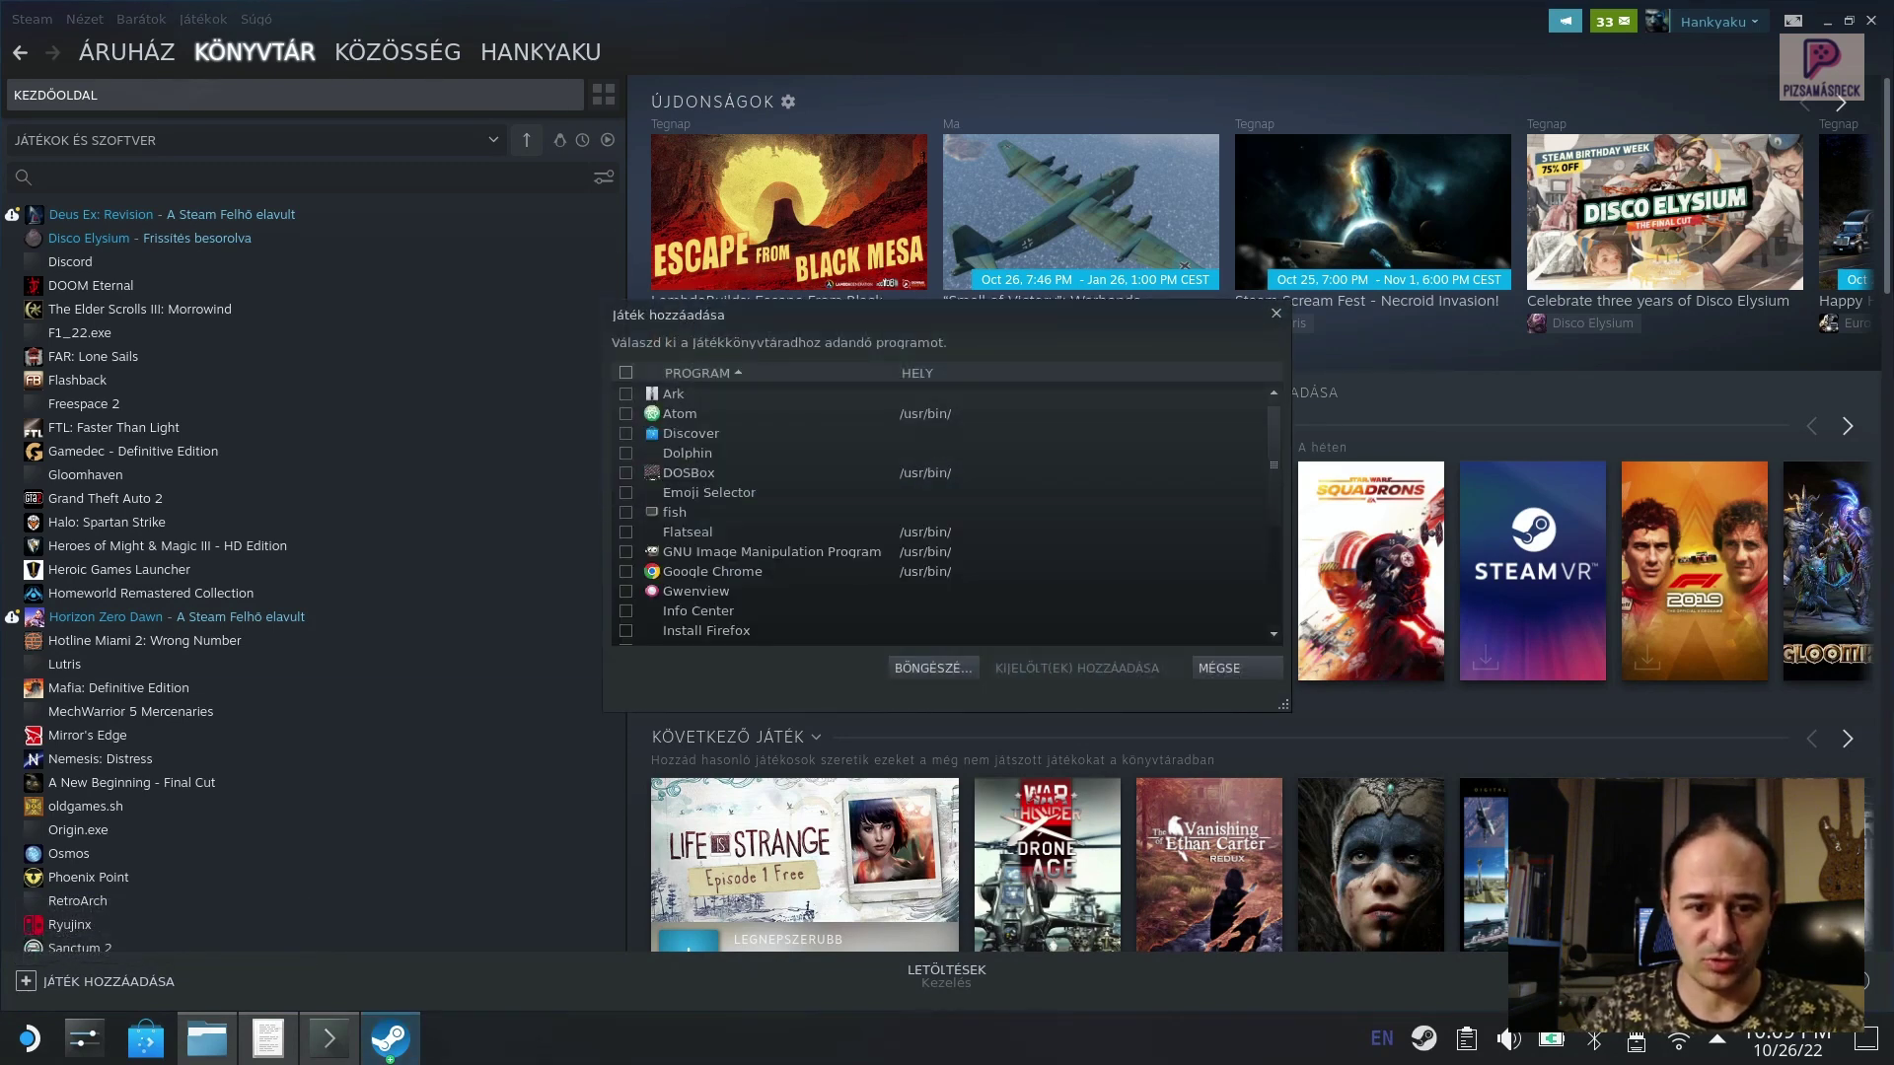
left_click(626, 571)
left_click(1077, 668)
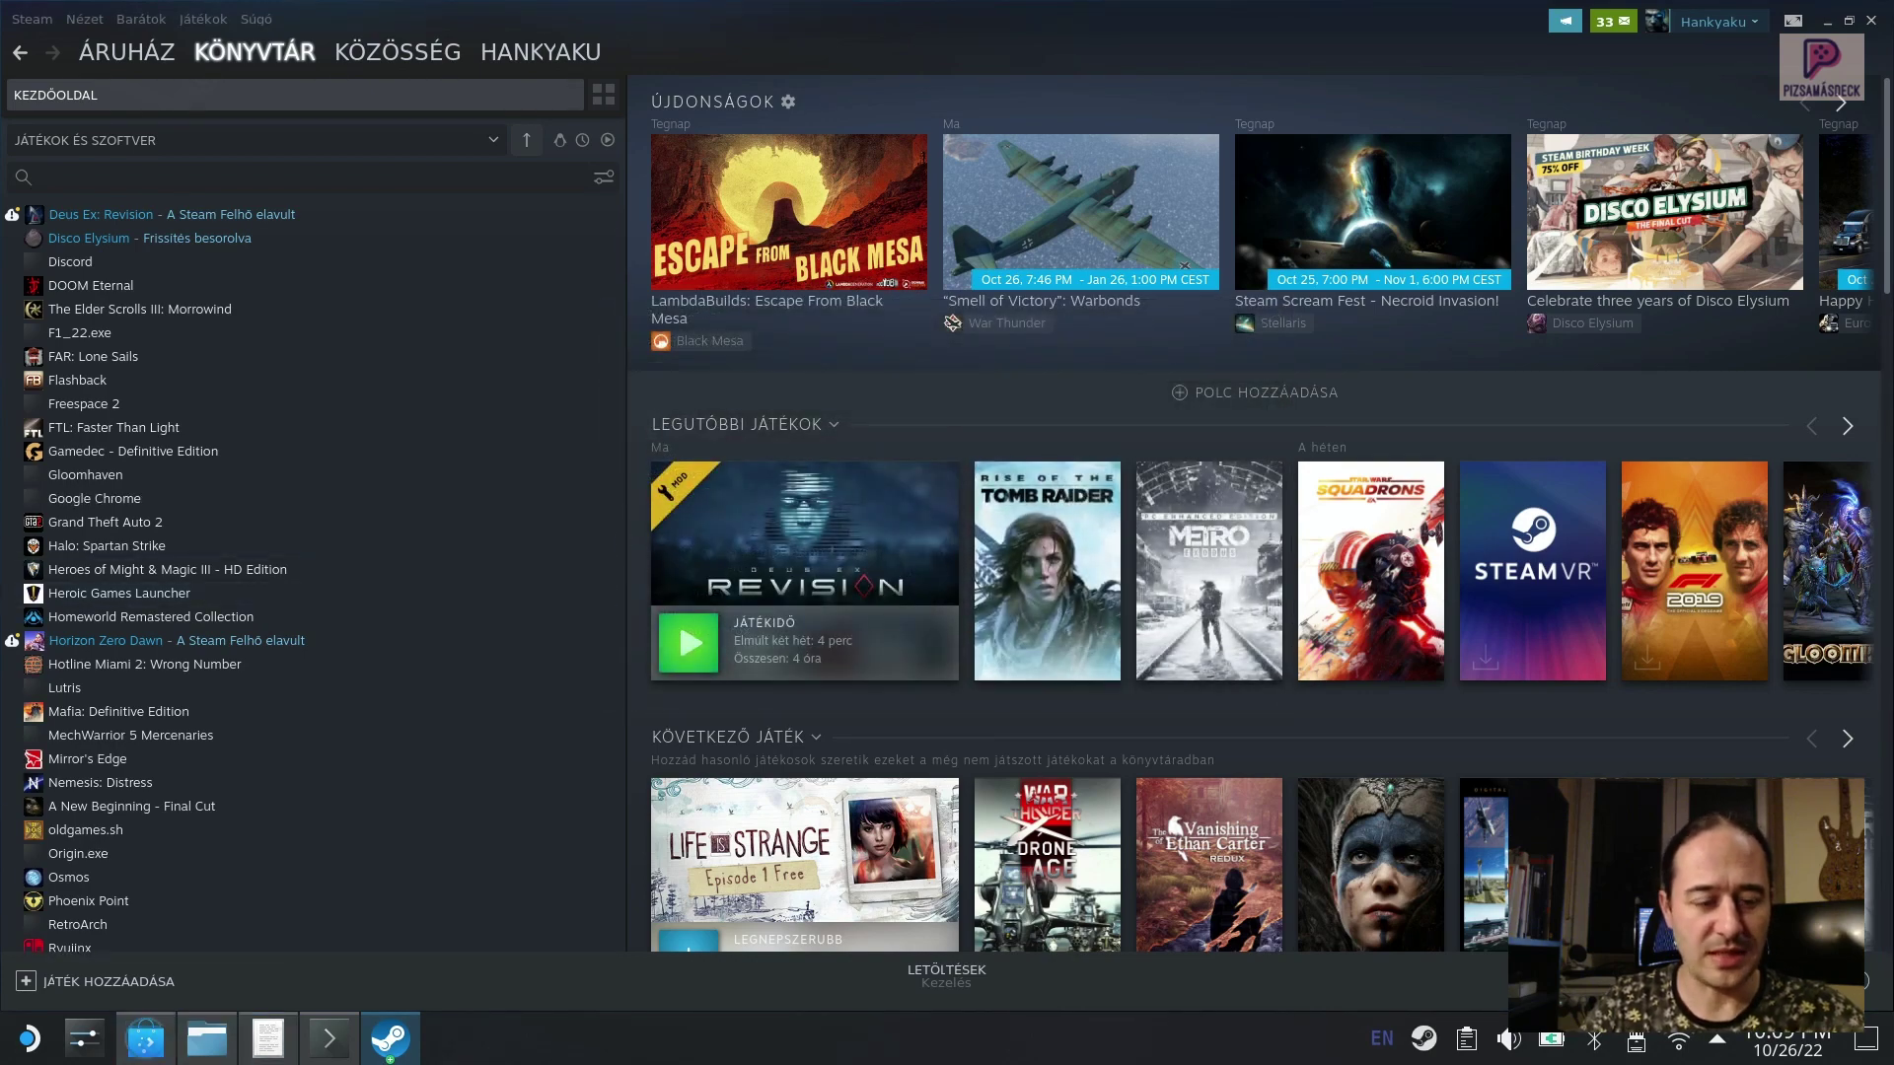
Step: Look at the Discover software store's featured applications and minimize its window
left_click(145, 1038)
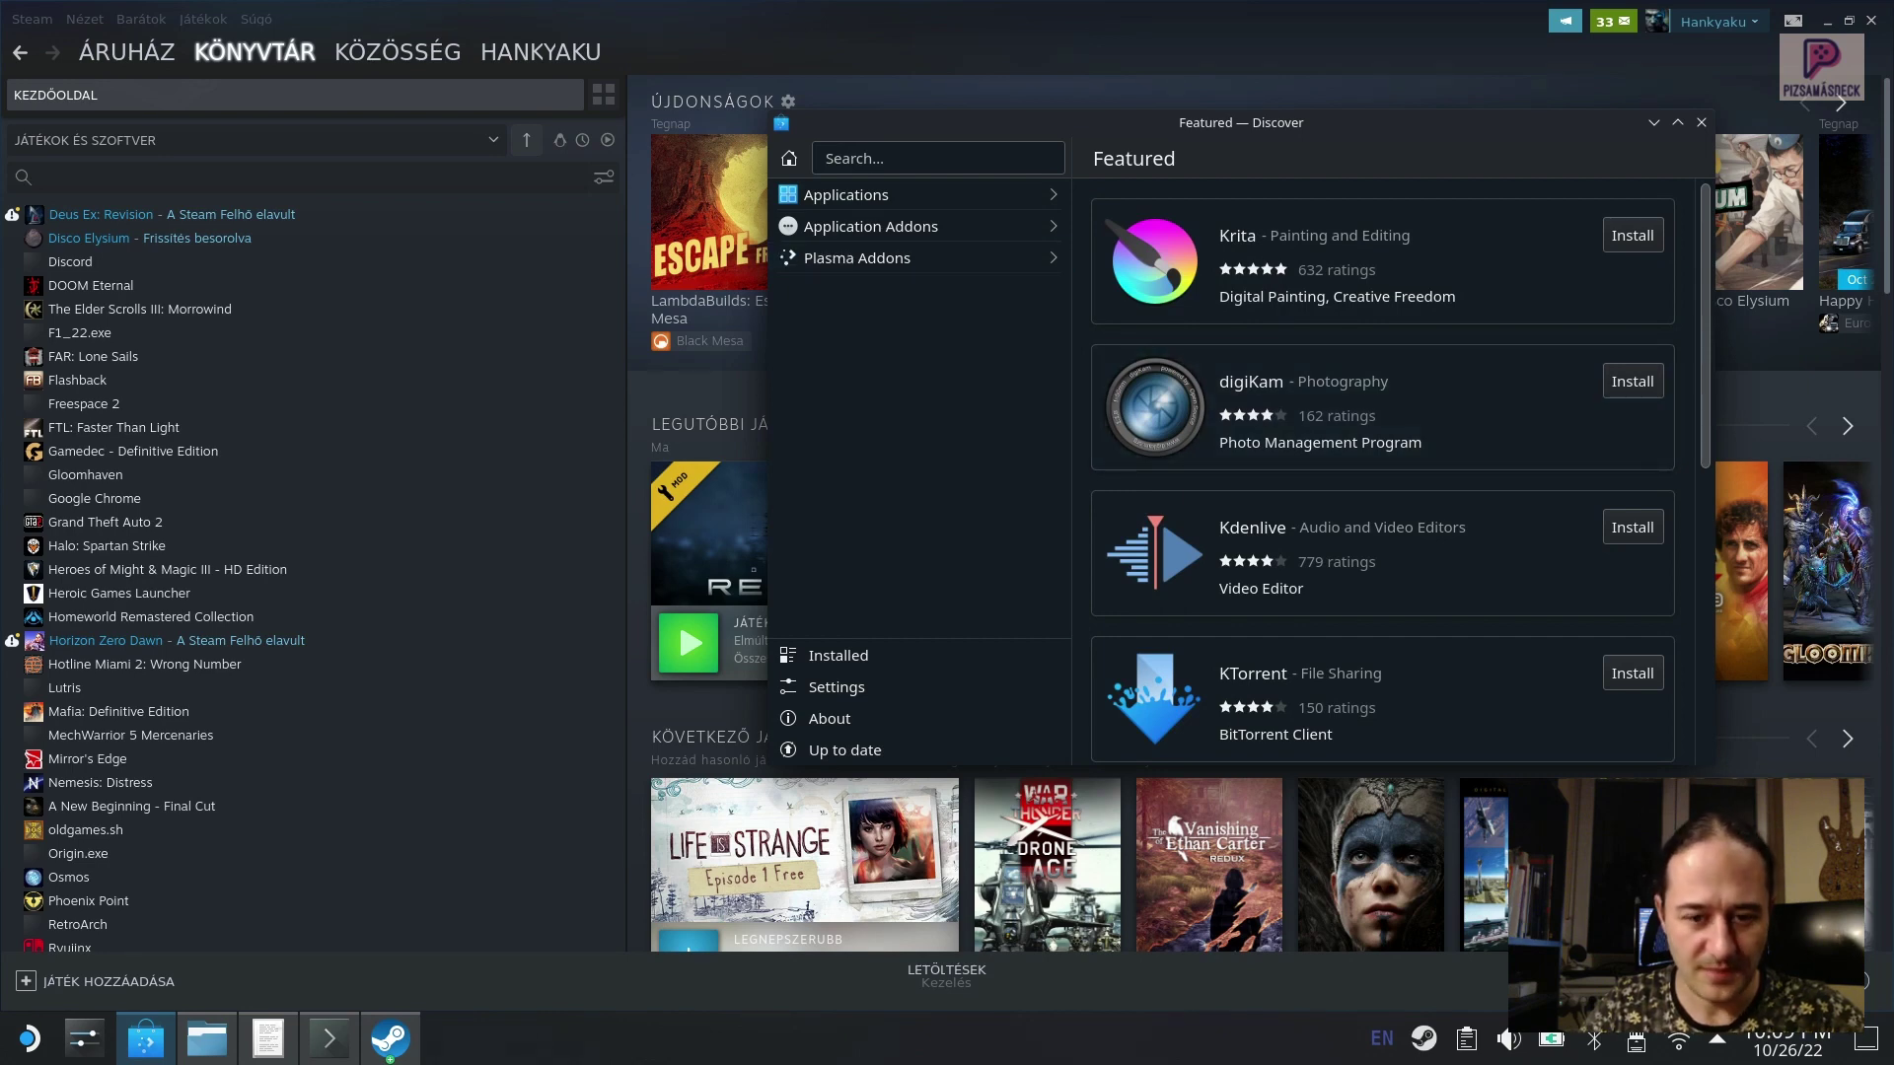
left_click(1654, 122)
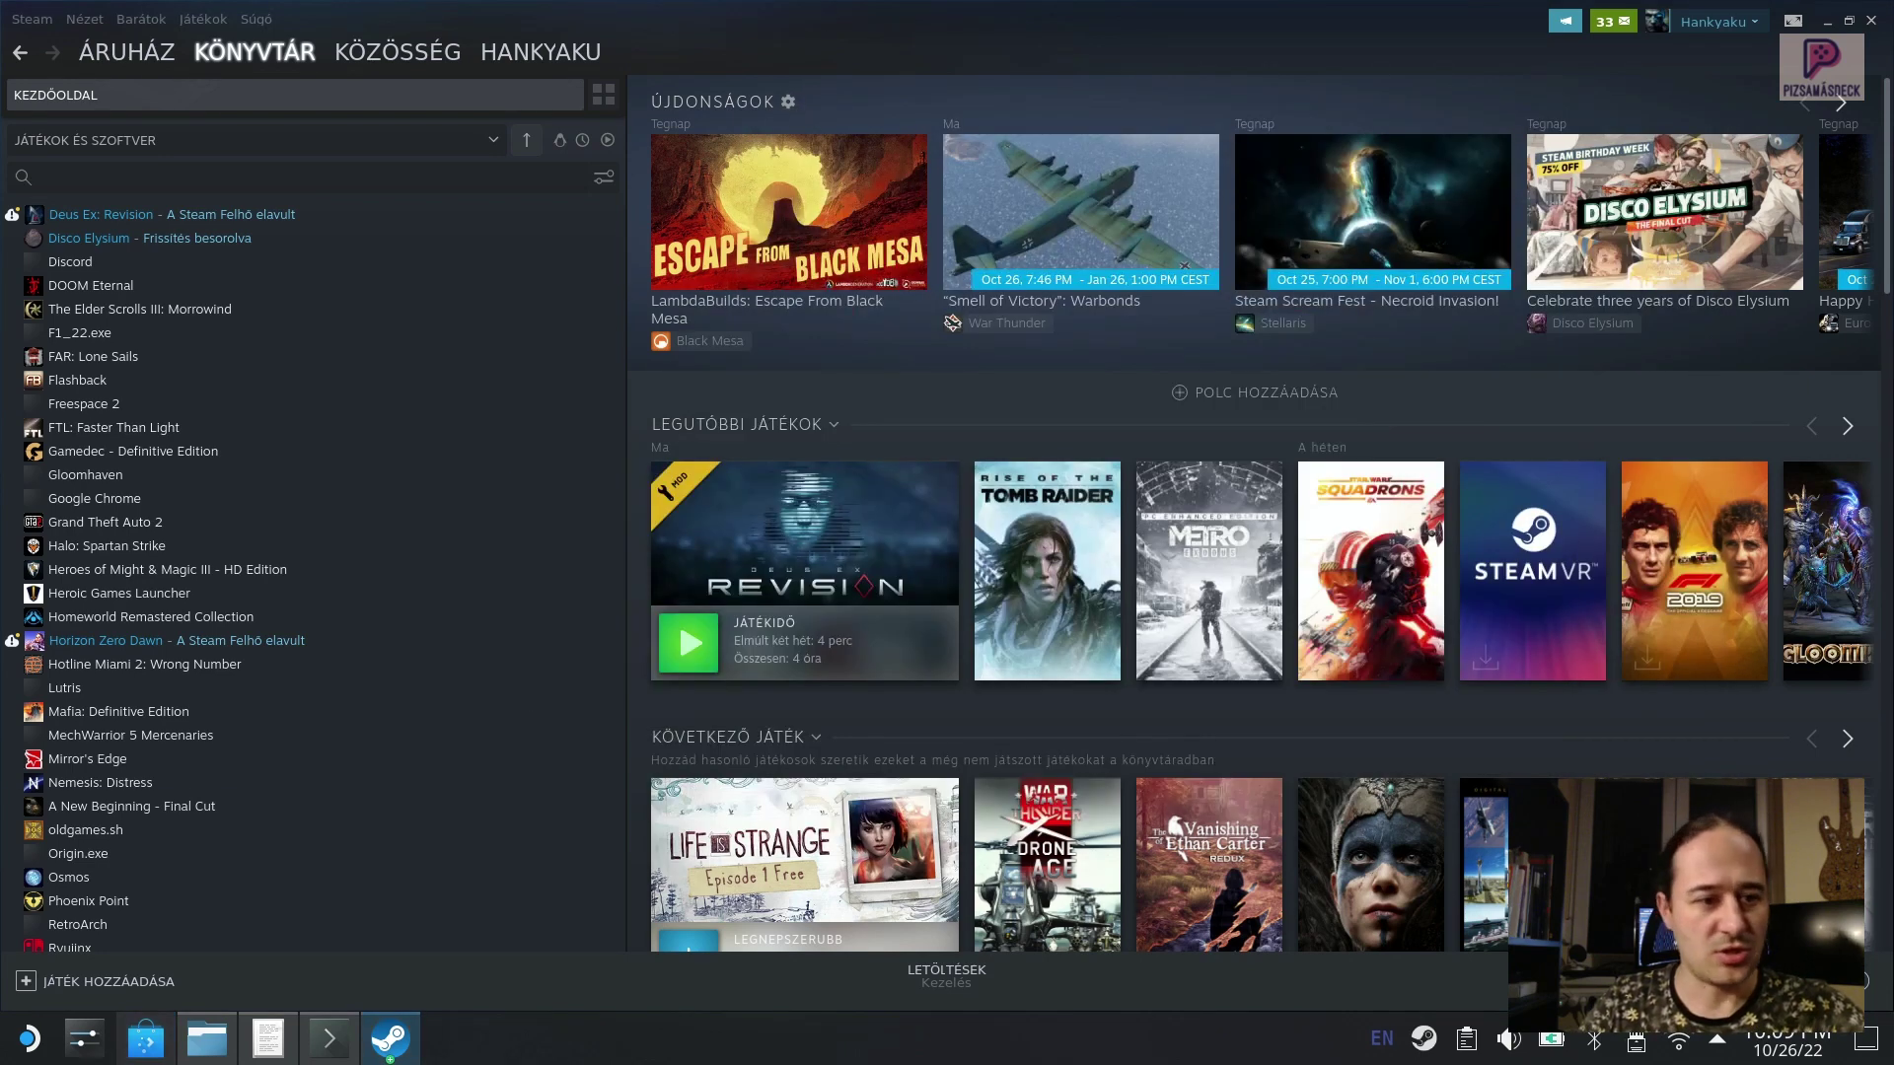
Step: Rename the Google Chrome shortcut to "Geforce Now" in its properties
left_click(94, 498)
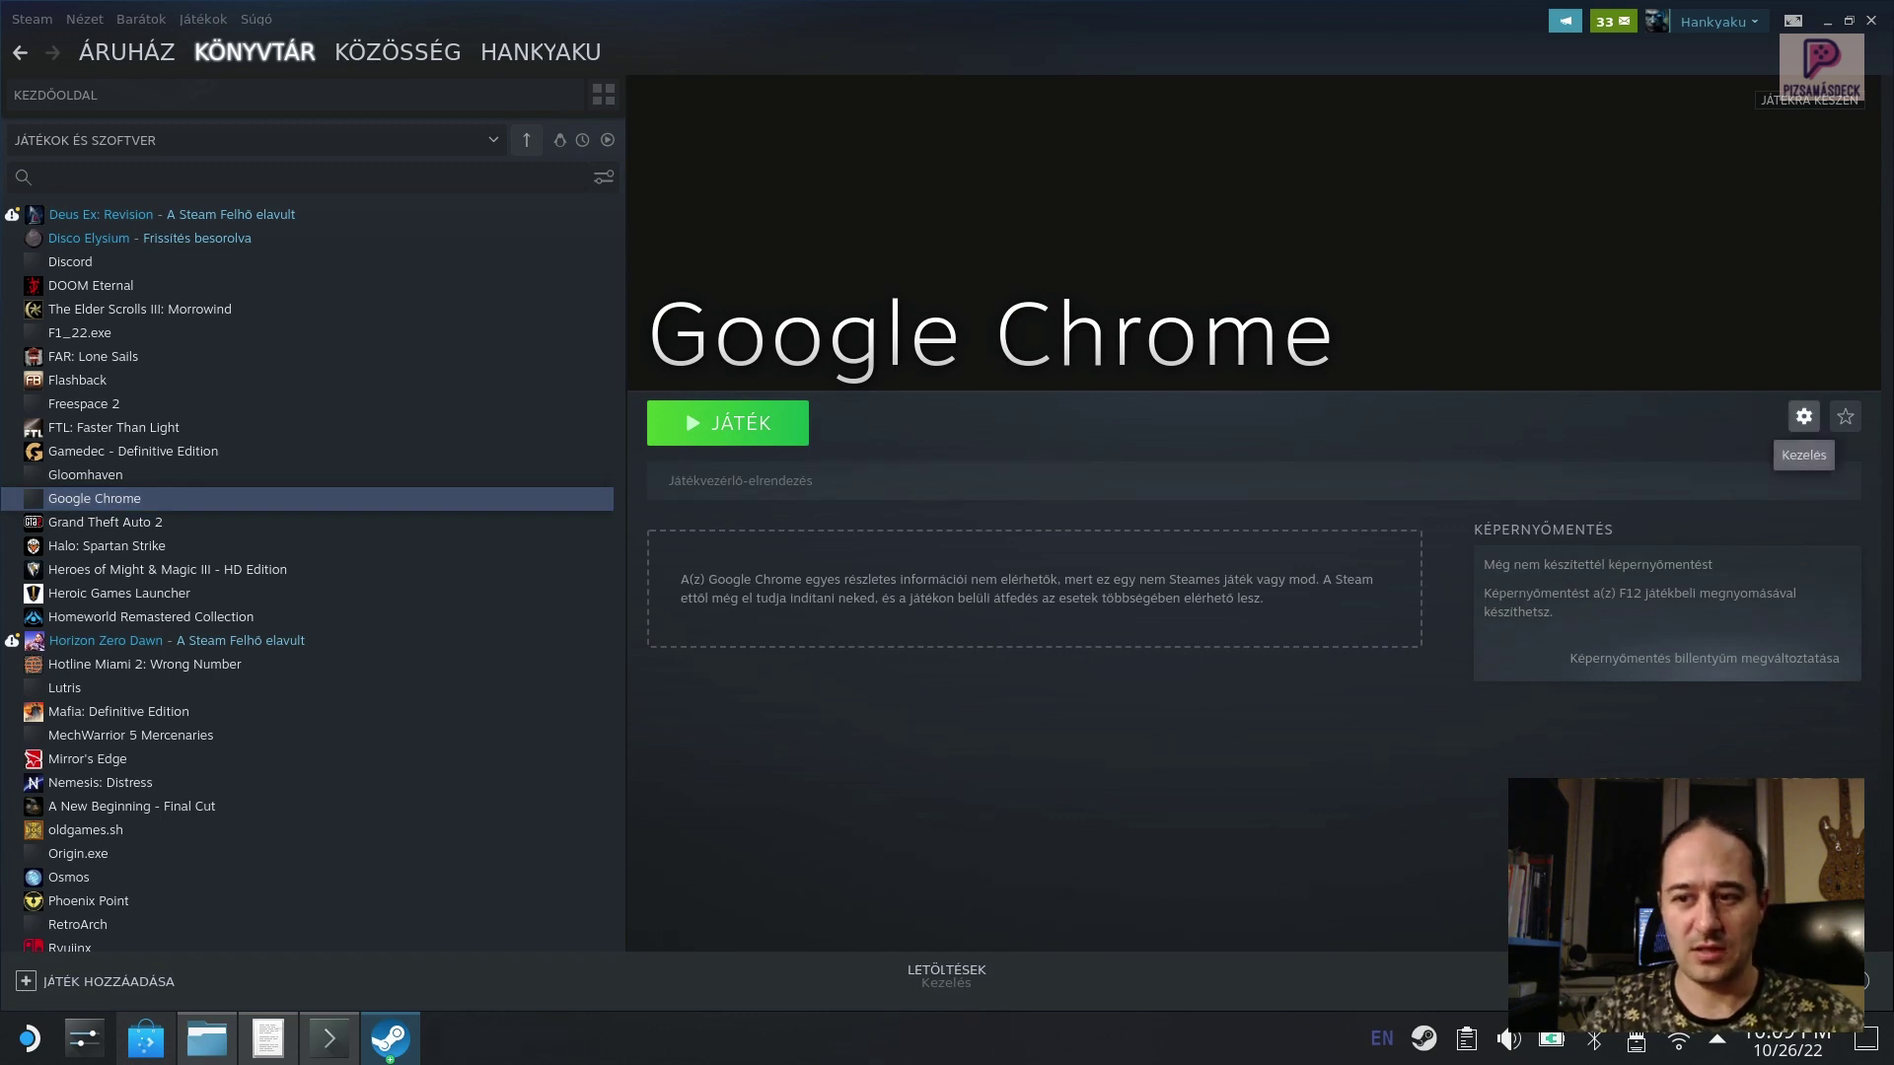
left_click(1804, 417)
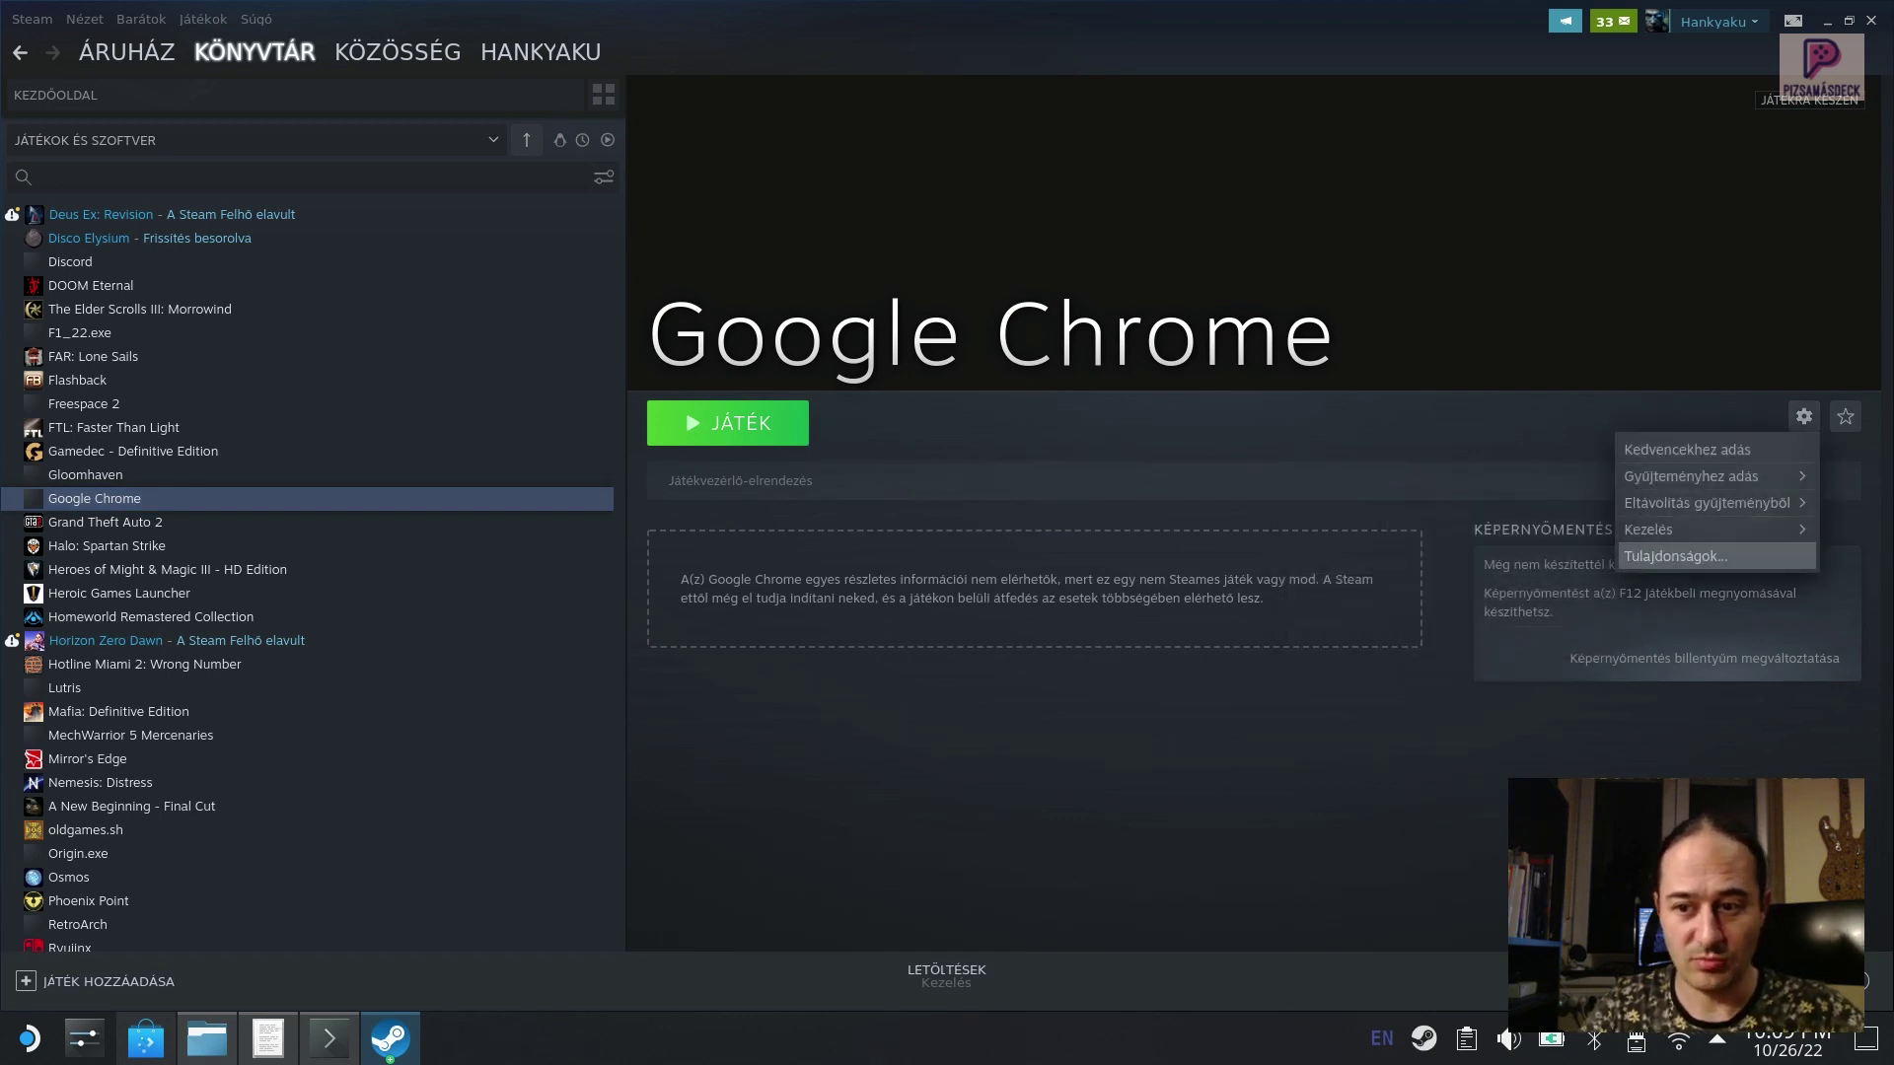
left_click(1676, 557)
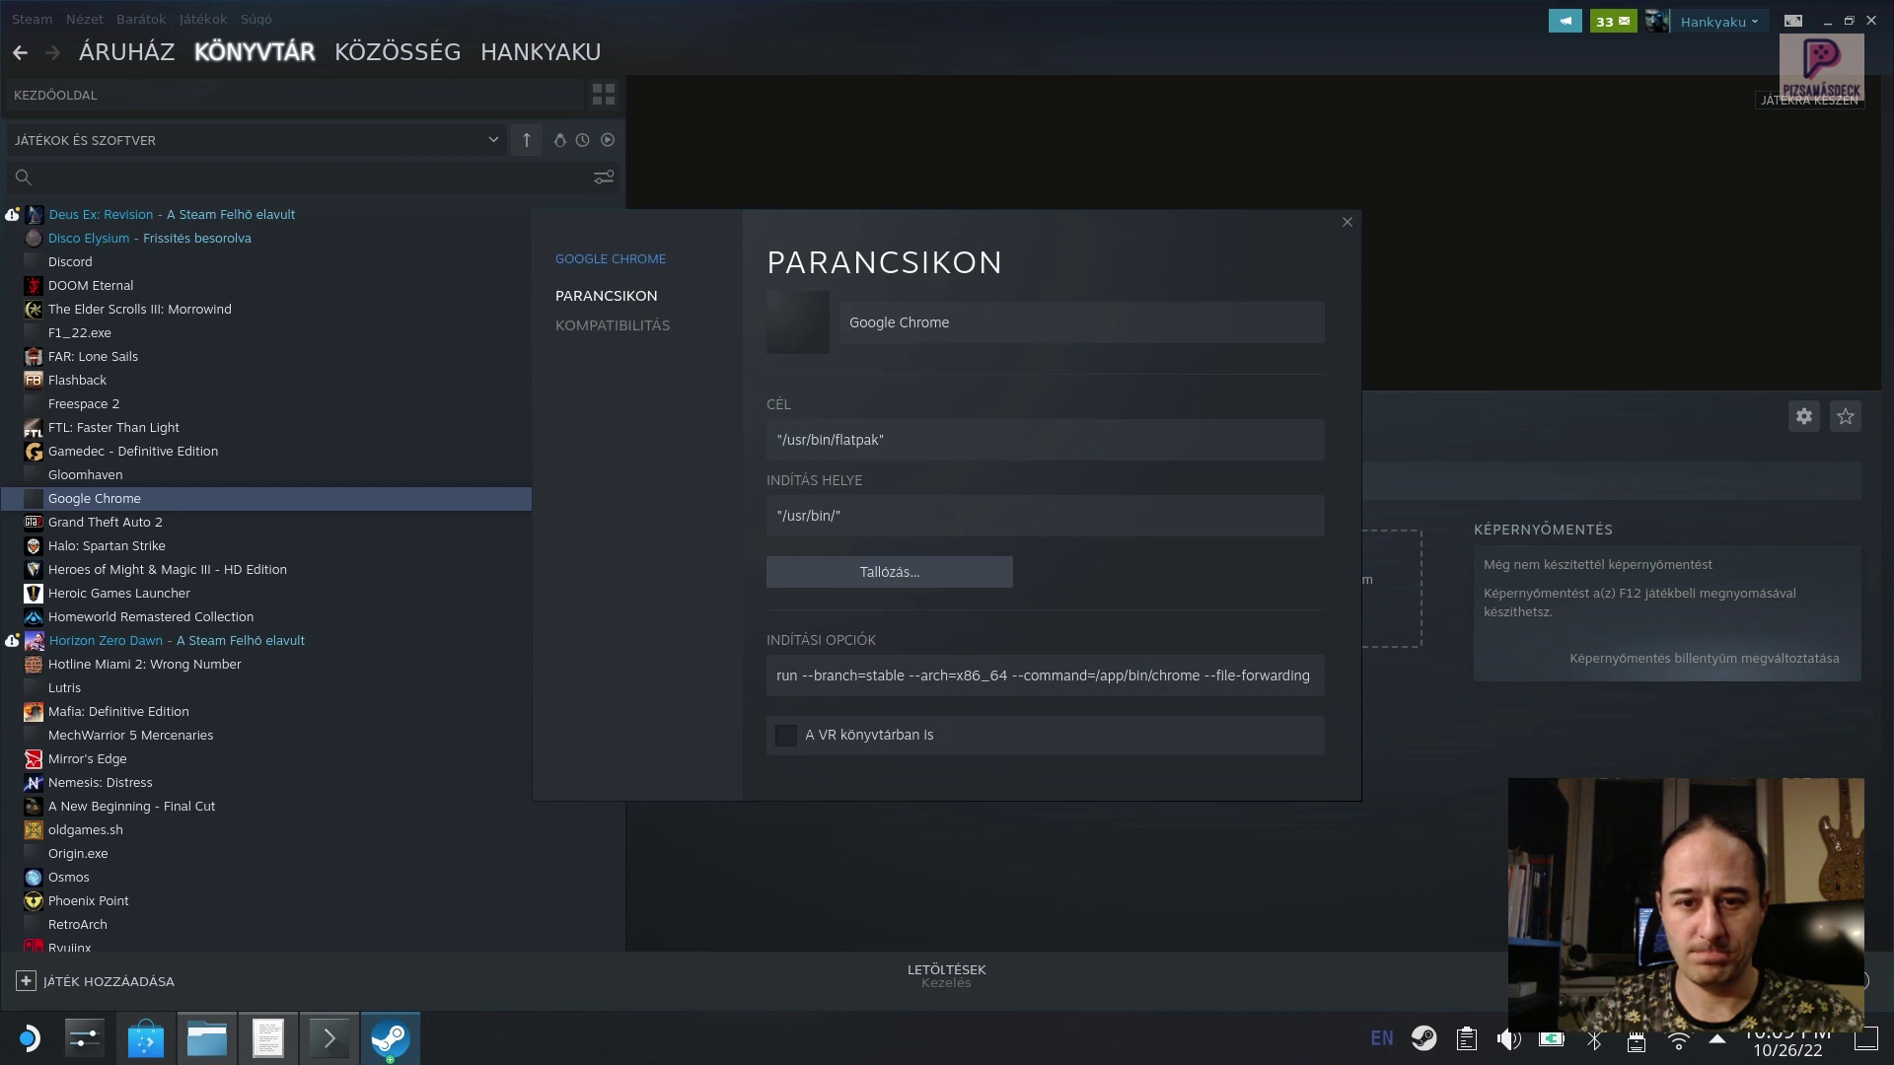
left_click(899, 322)
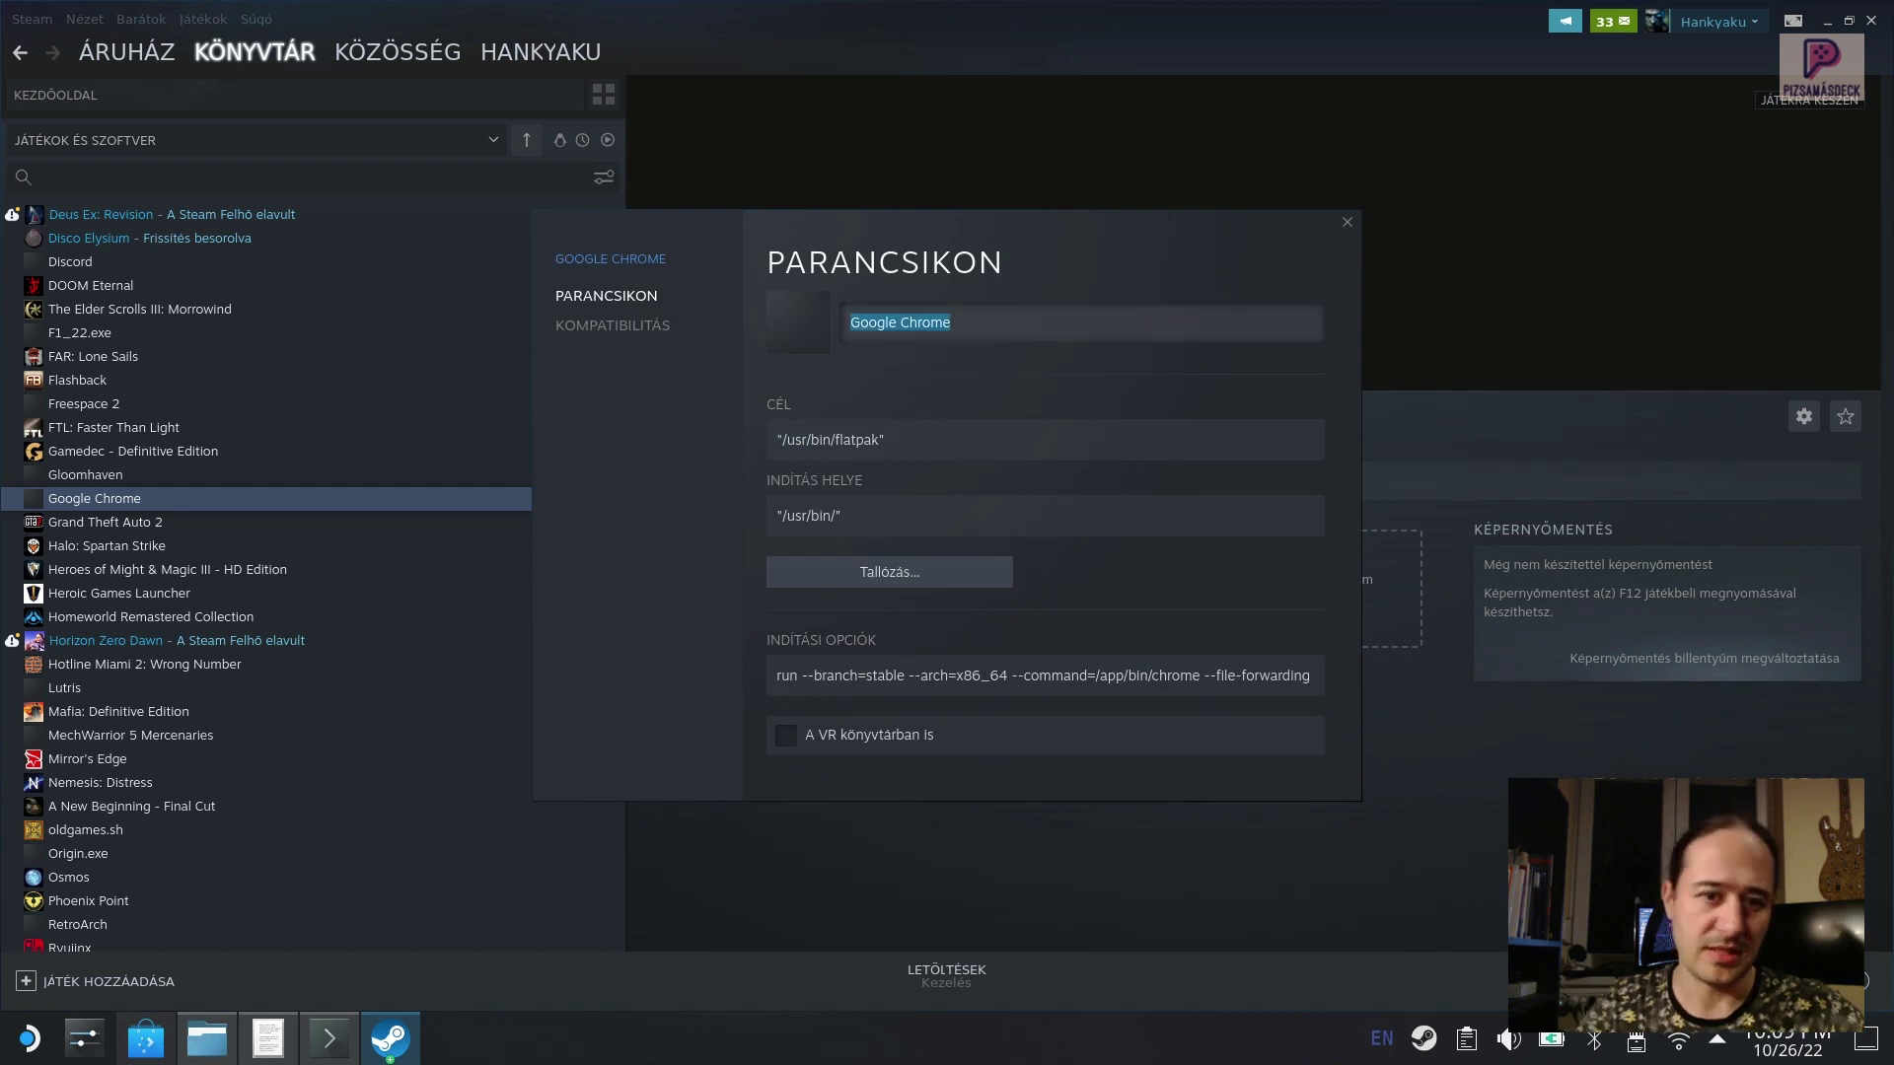
type("Ge")
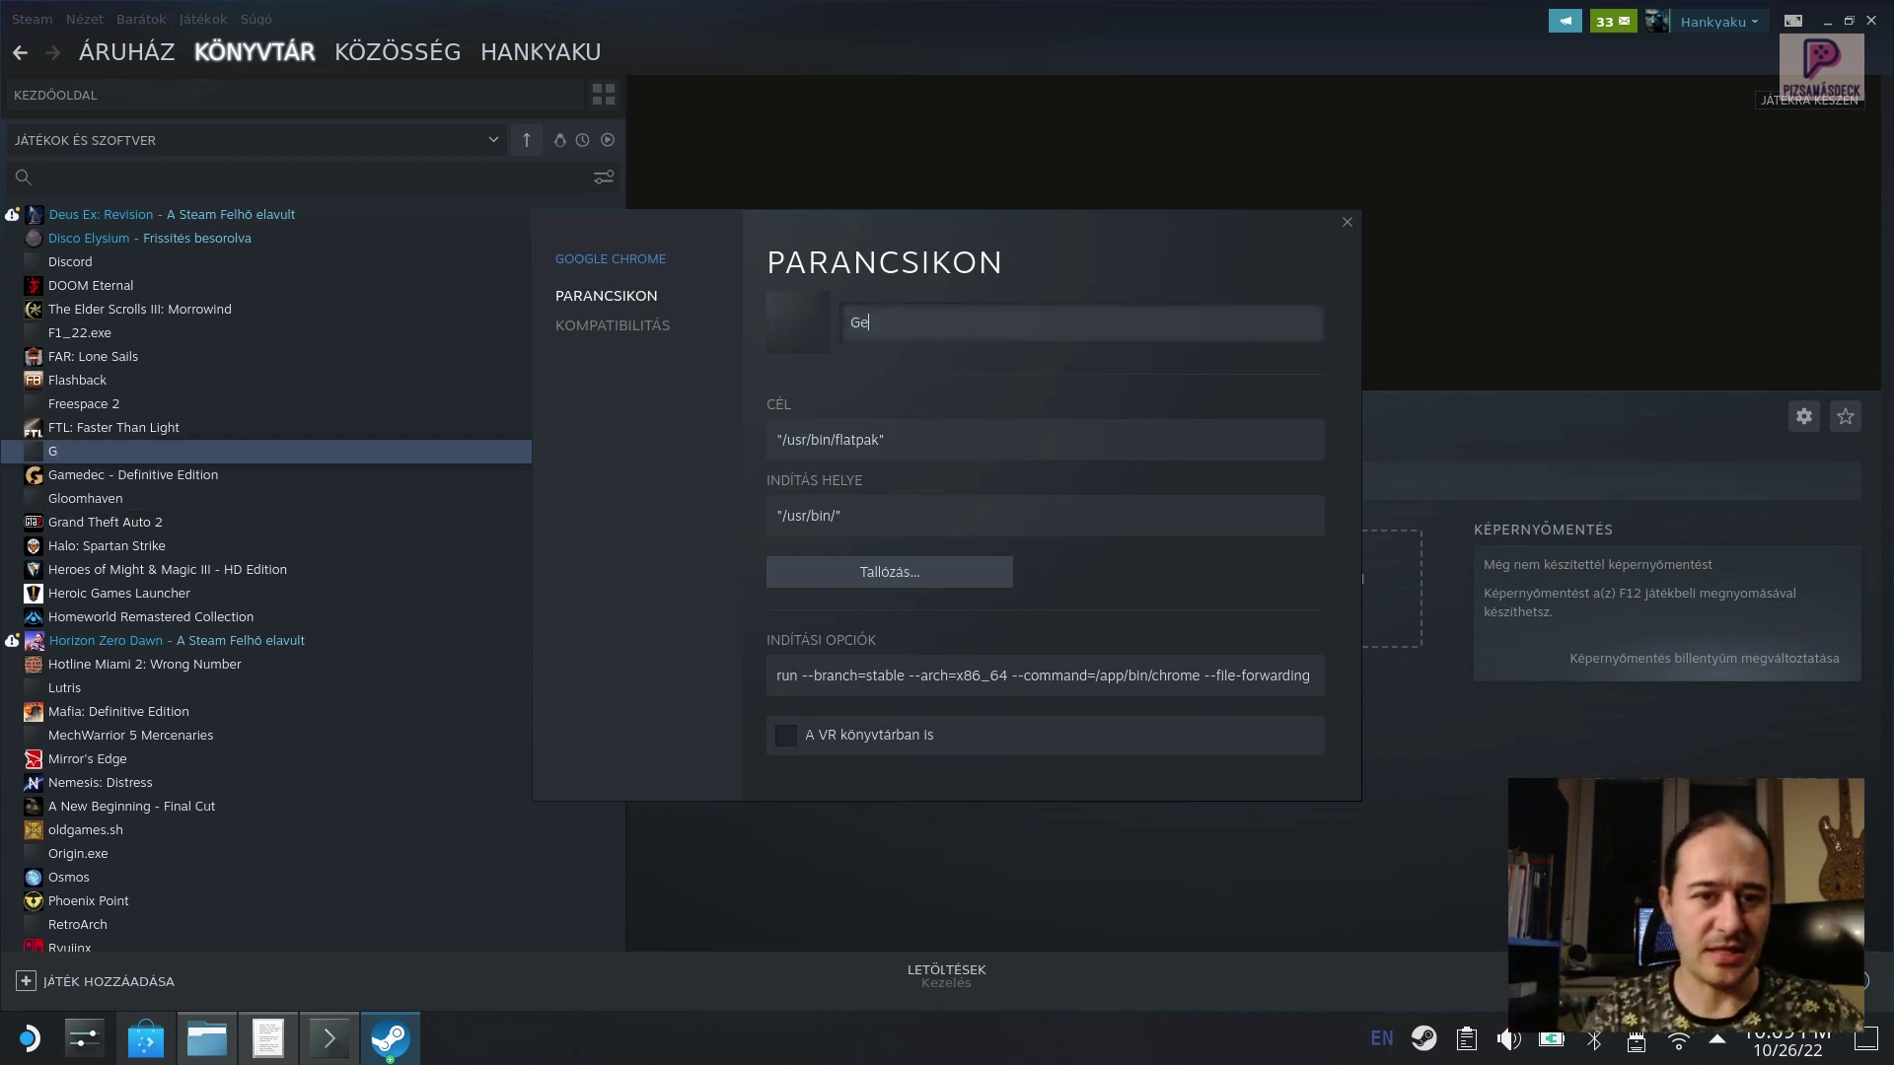
type("r")
key("BackSpace")
type("force N")
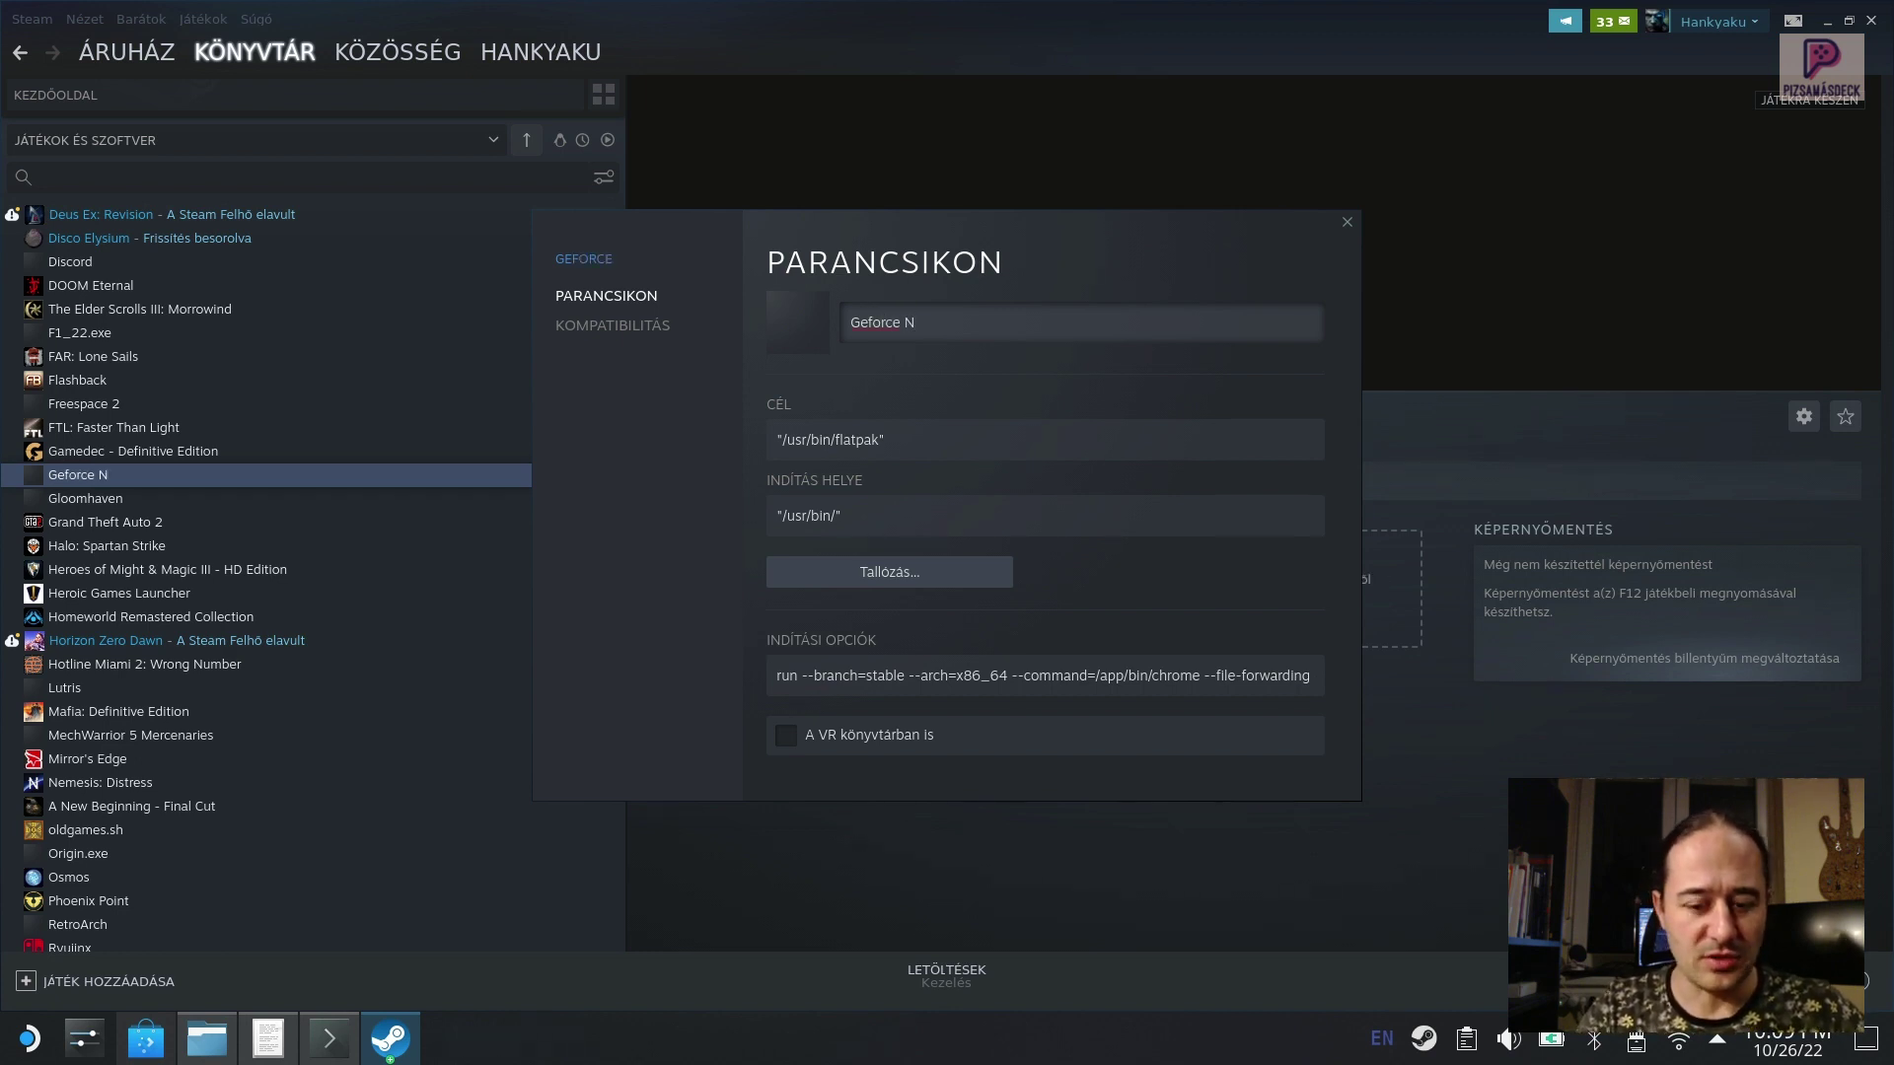
type("ow")
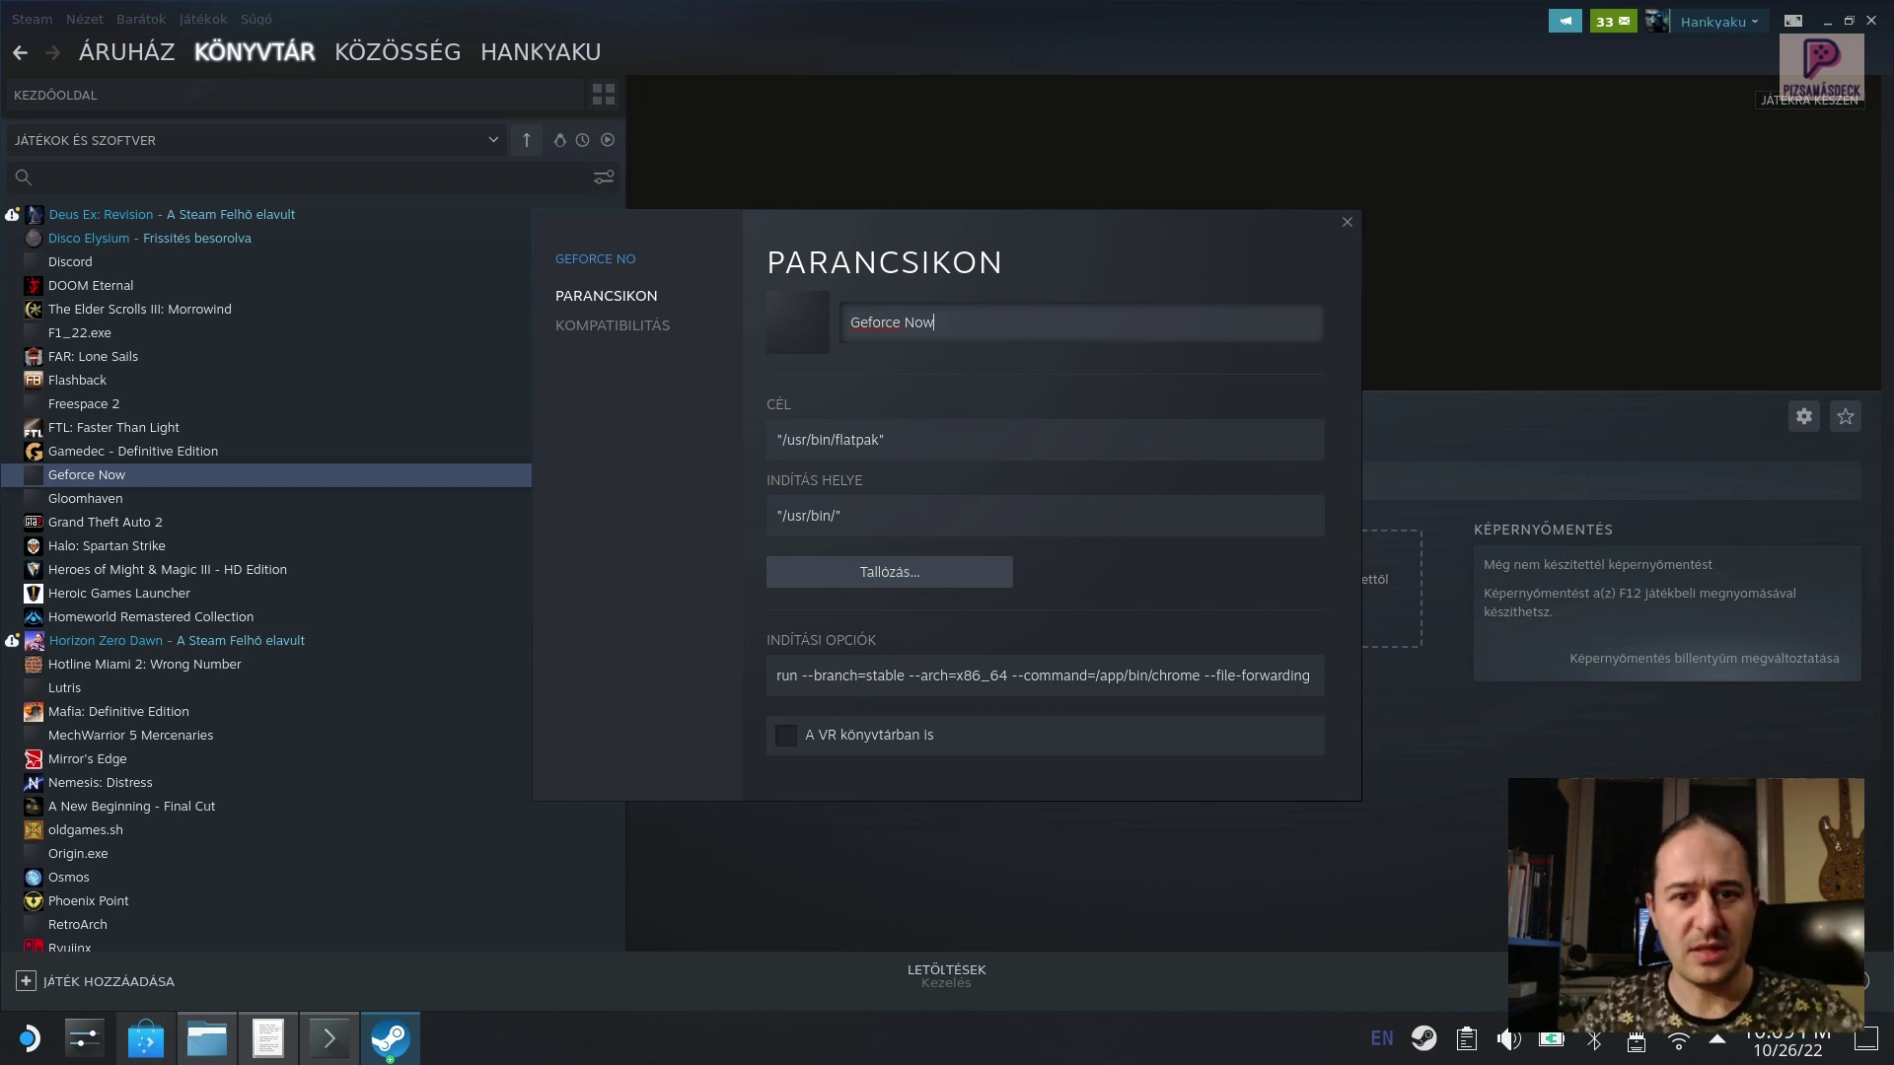
Step: Append the --kiosk option to the end of the shortcut's launch options
left_click(1044, 675)
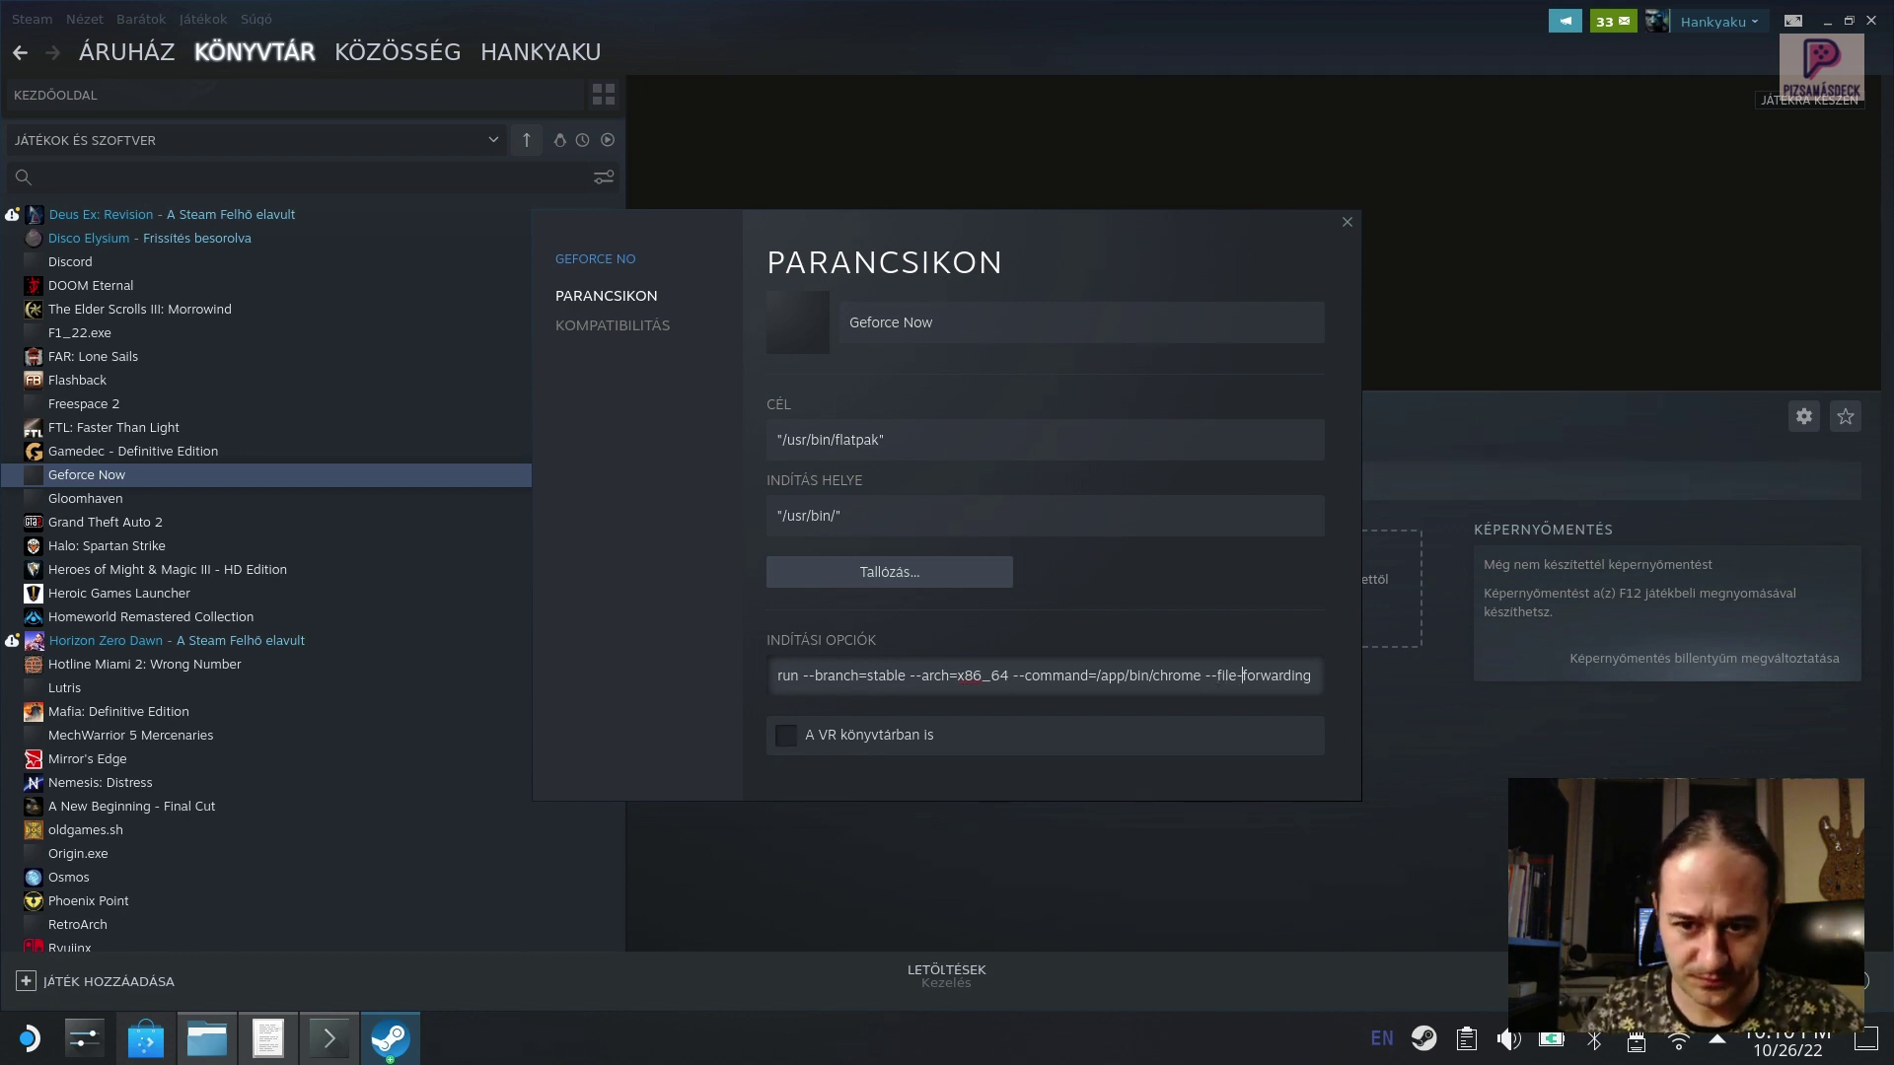
key("Right")
key("Right")
key("Right")
key("Right")
key("Right")
key("Right")
key("Right")
key("Right")
key("Right")
key("Right")
key("Right")
key("Right")
key("Right")
key("Right")
key("Right")
key("Right")
key("Right")
key("Right")
key("Right")
key("Right")
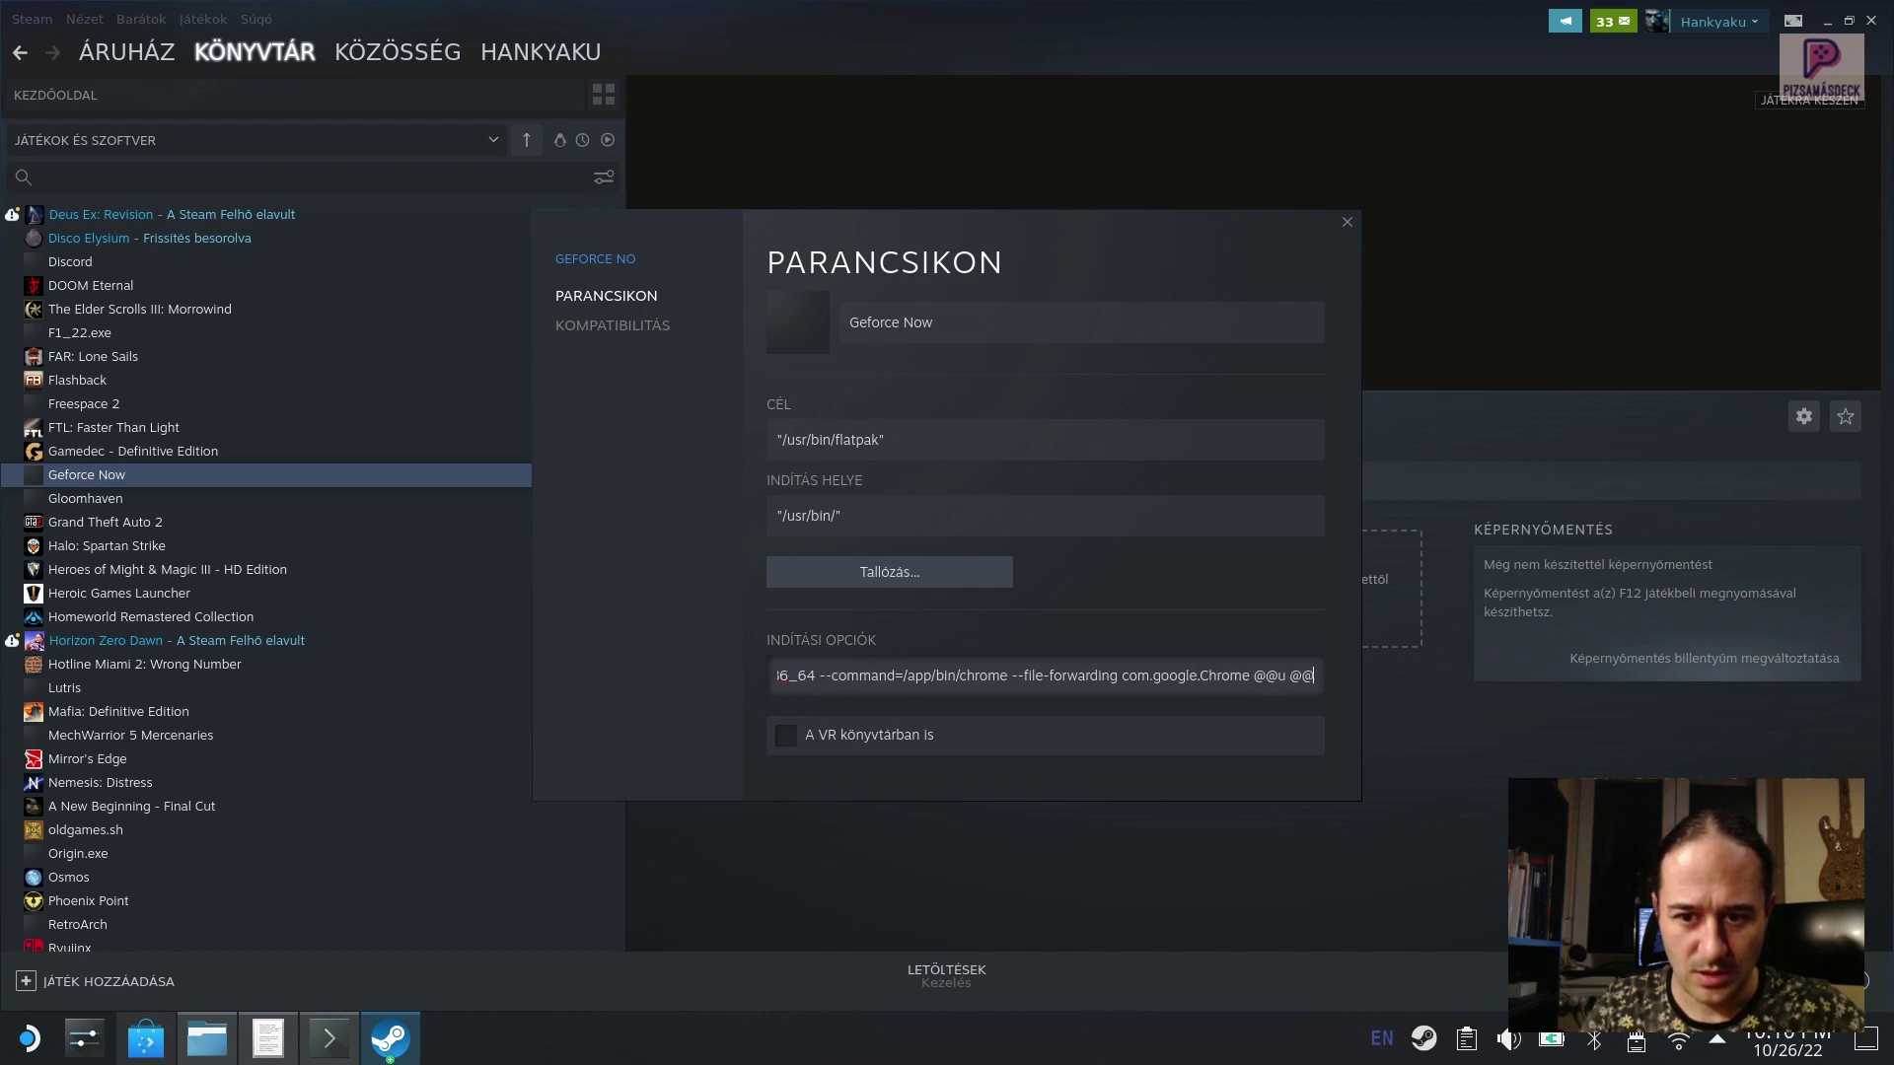
type("@@")
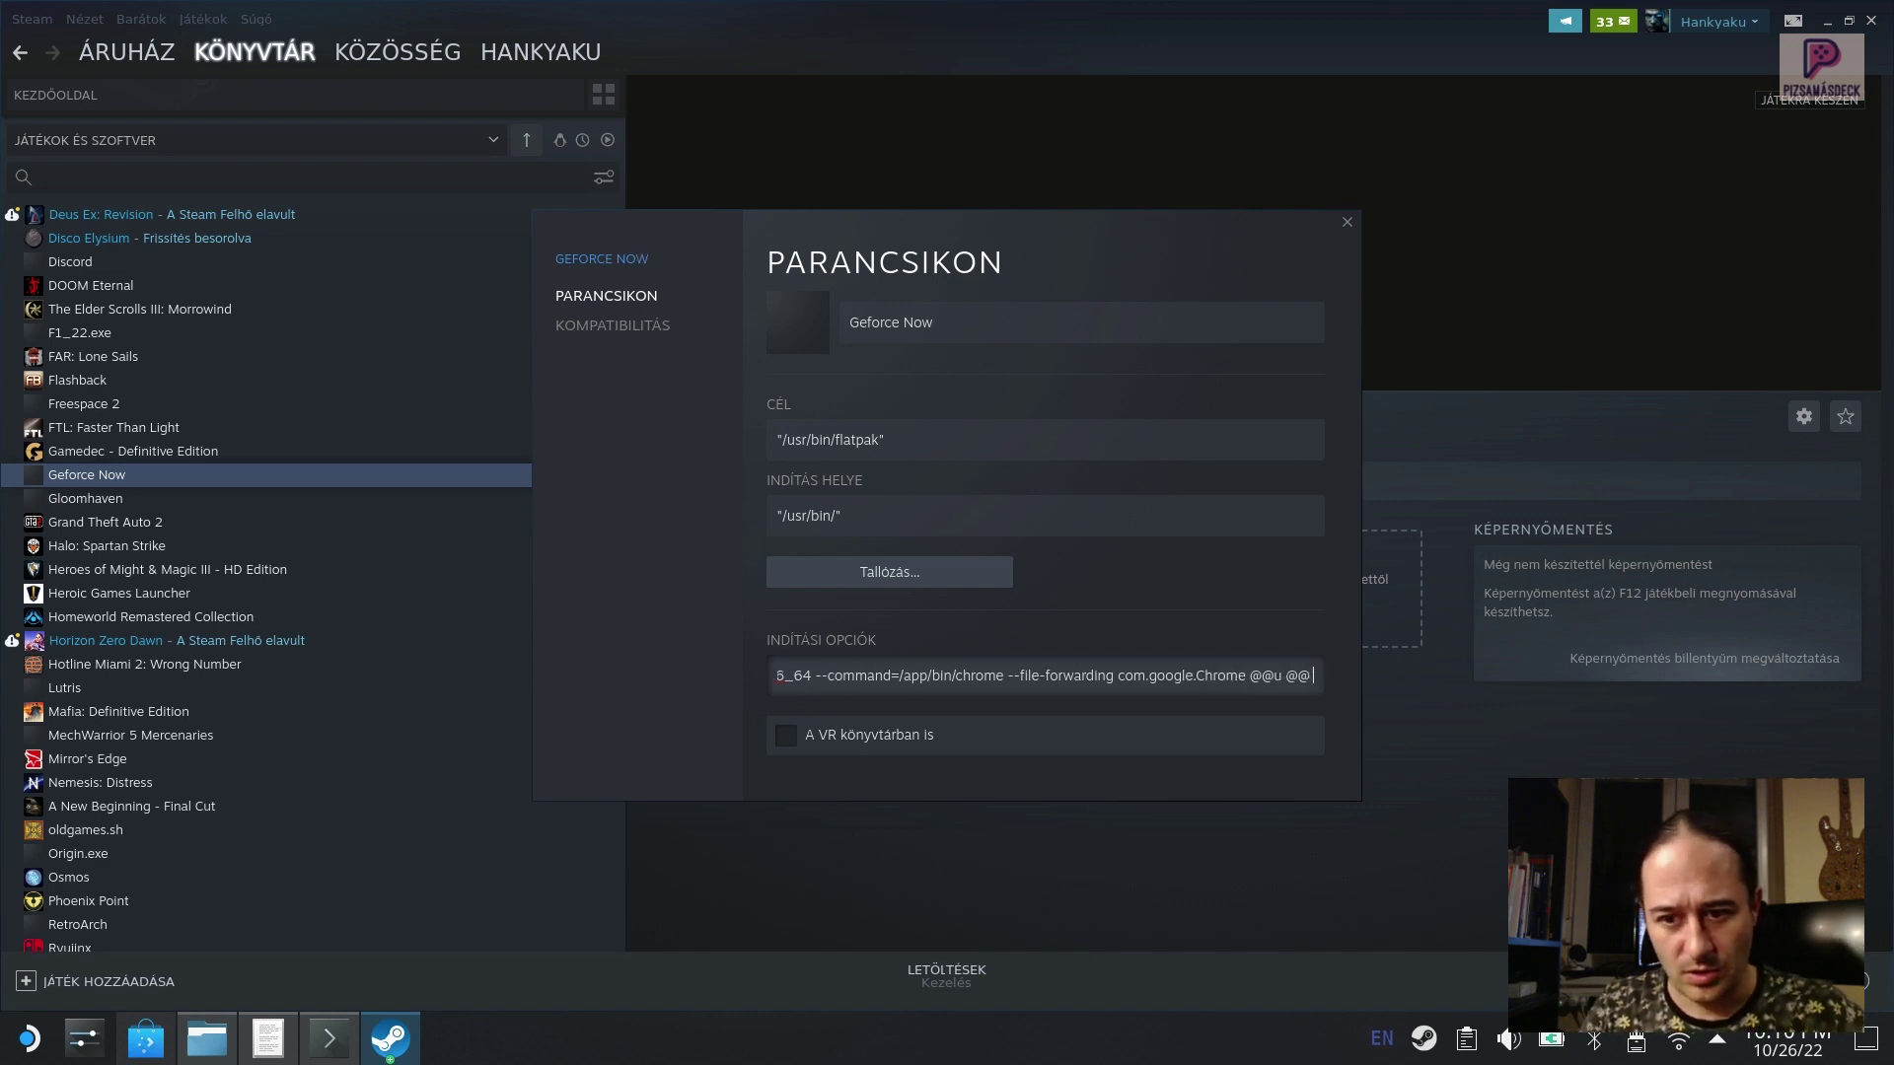
type(" --")
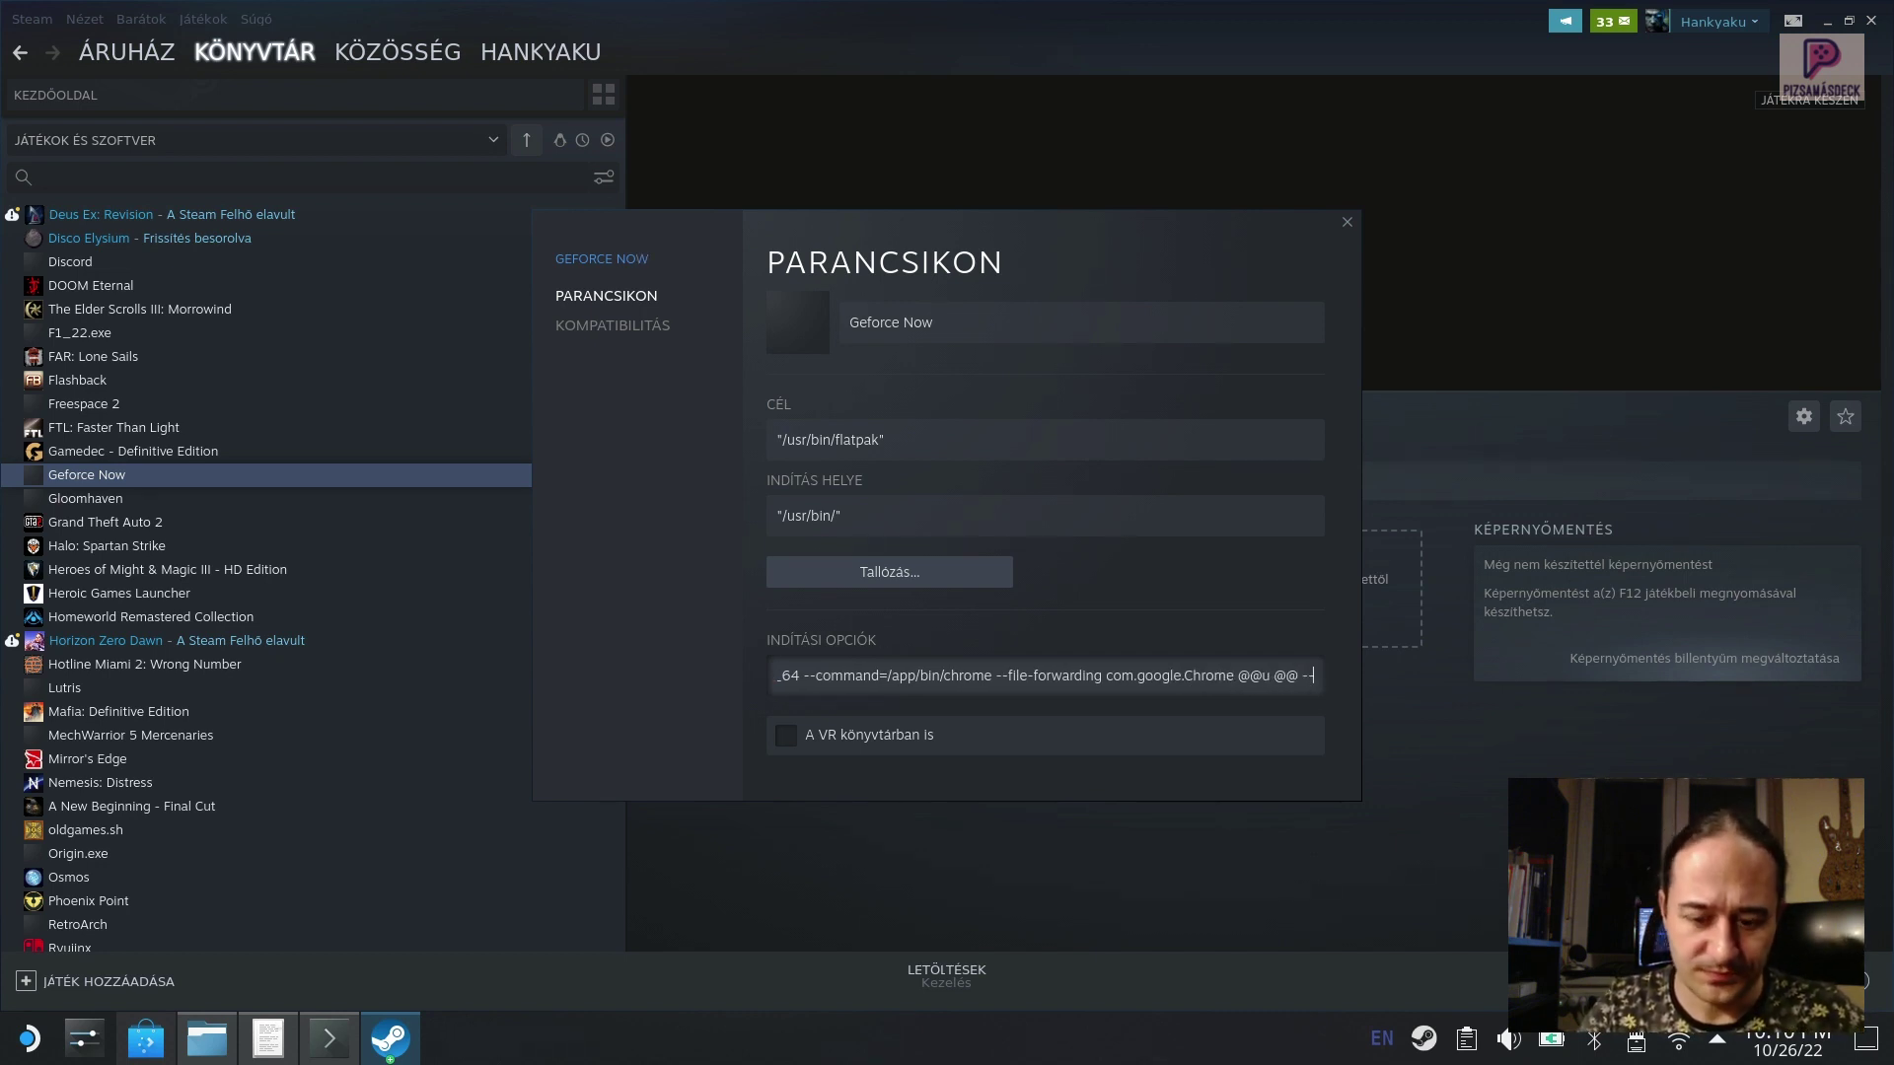
type("kiosk")
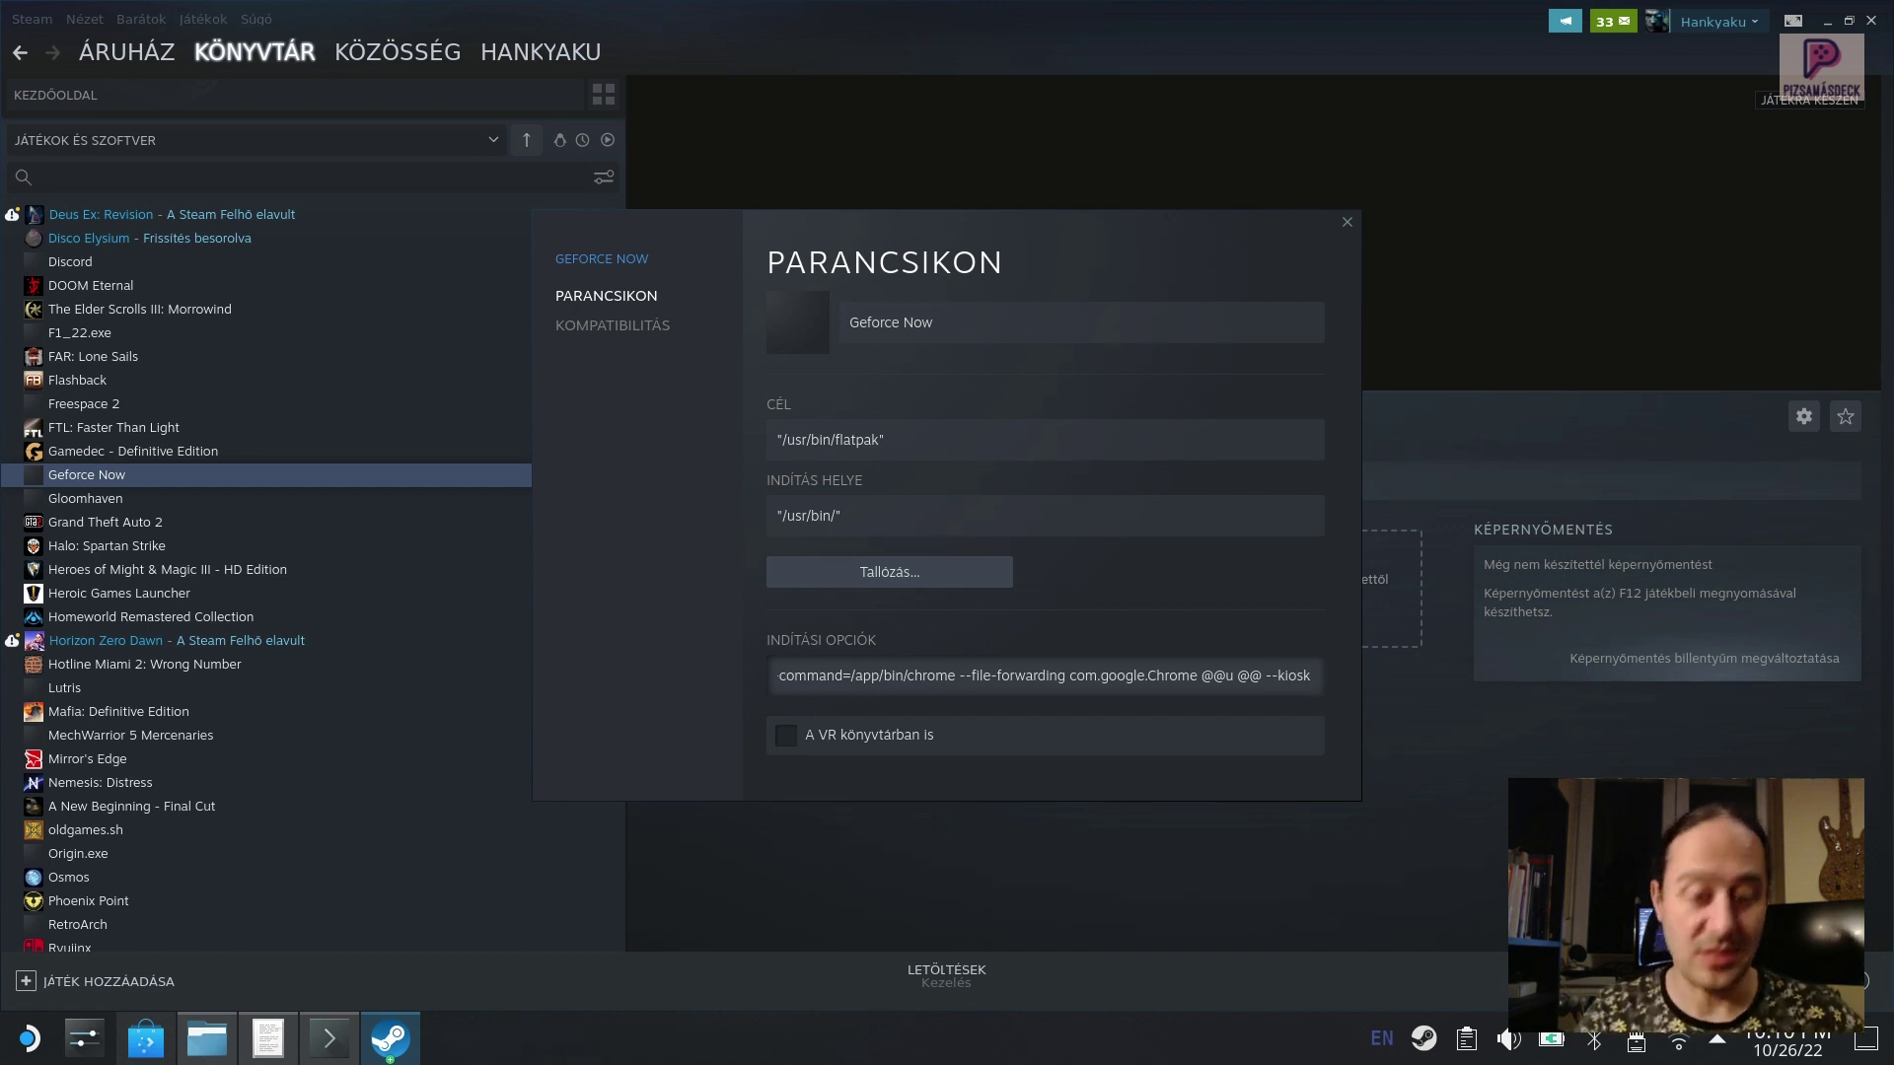
type("\"□□")
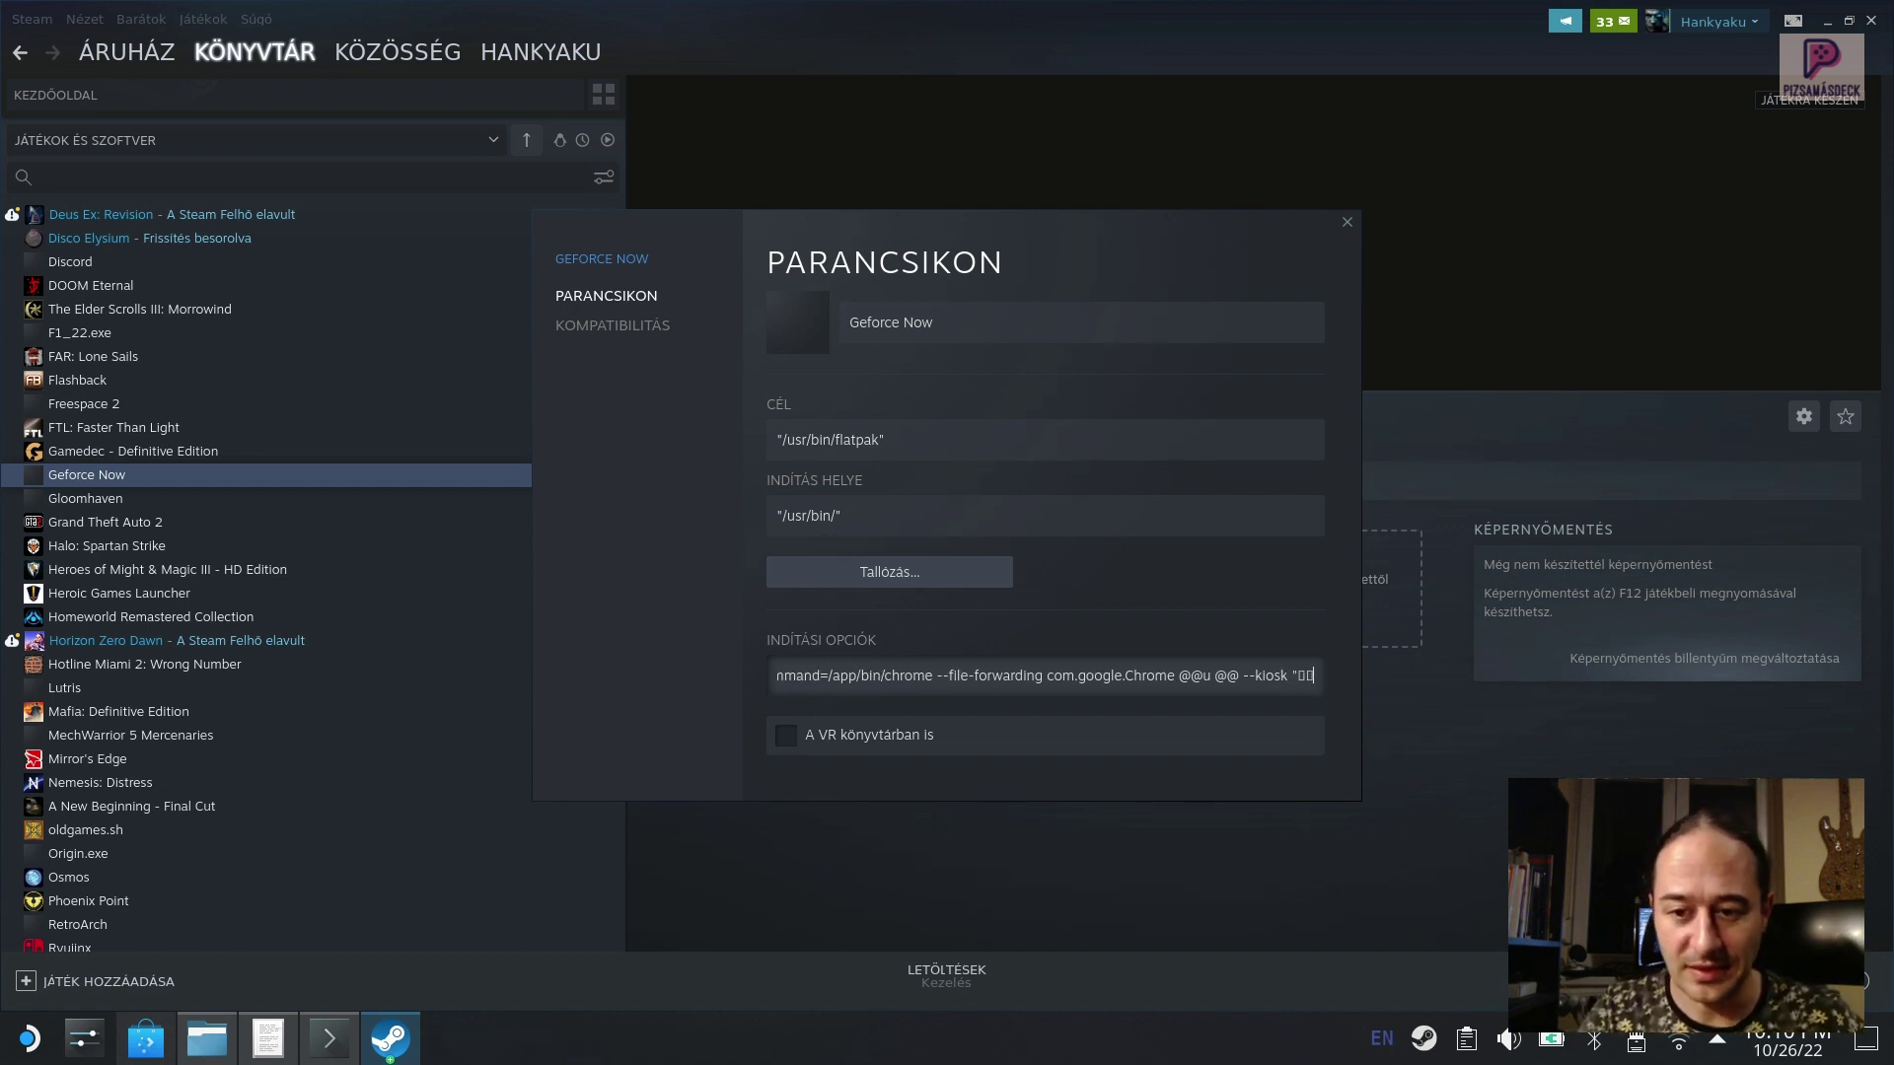
key("BackSpace")
key("BackSpace")
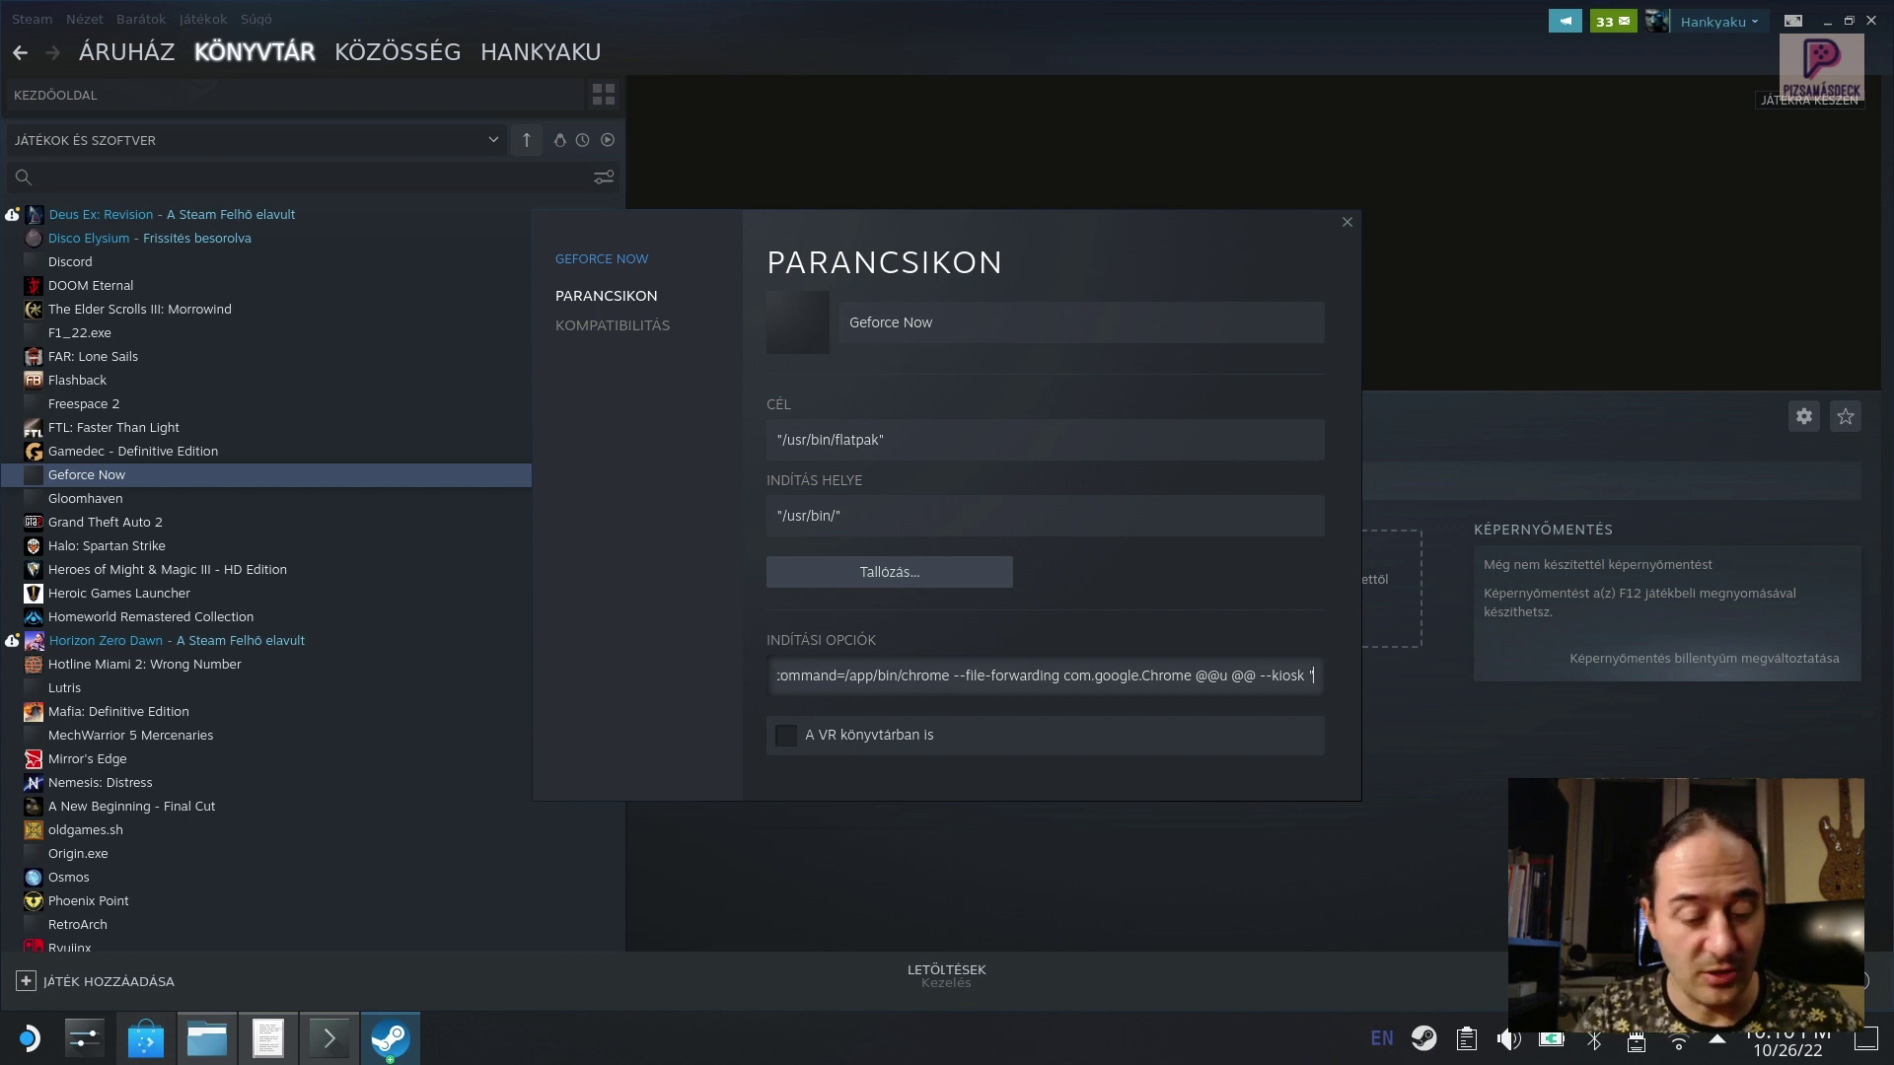
type("http")
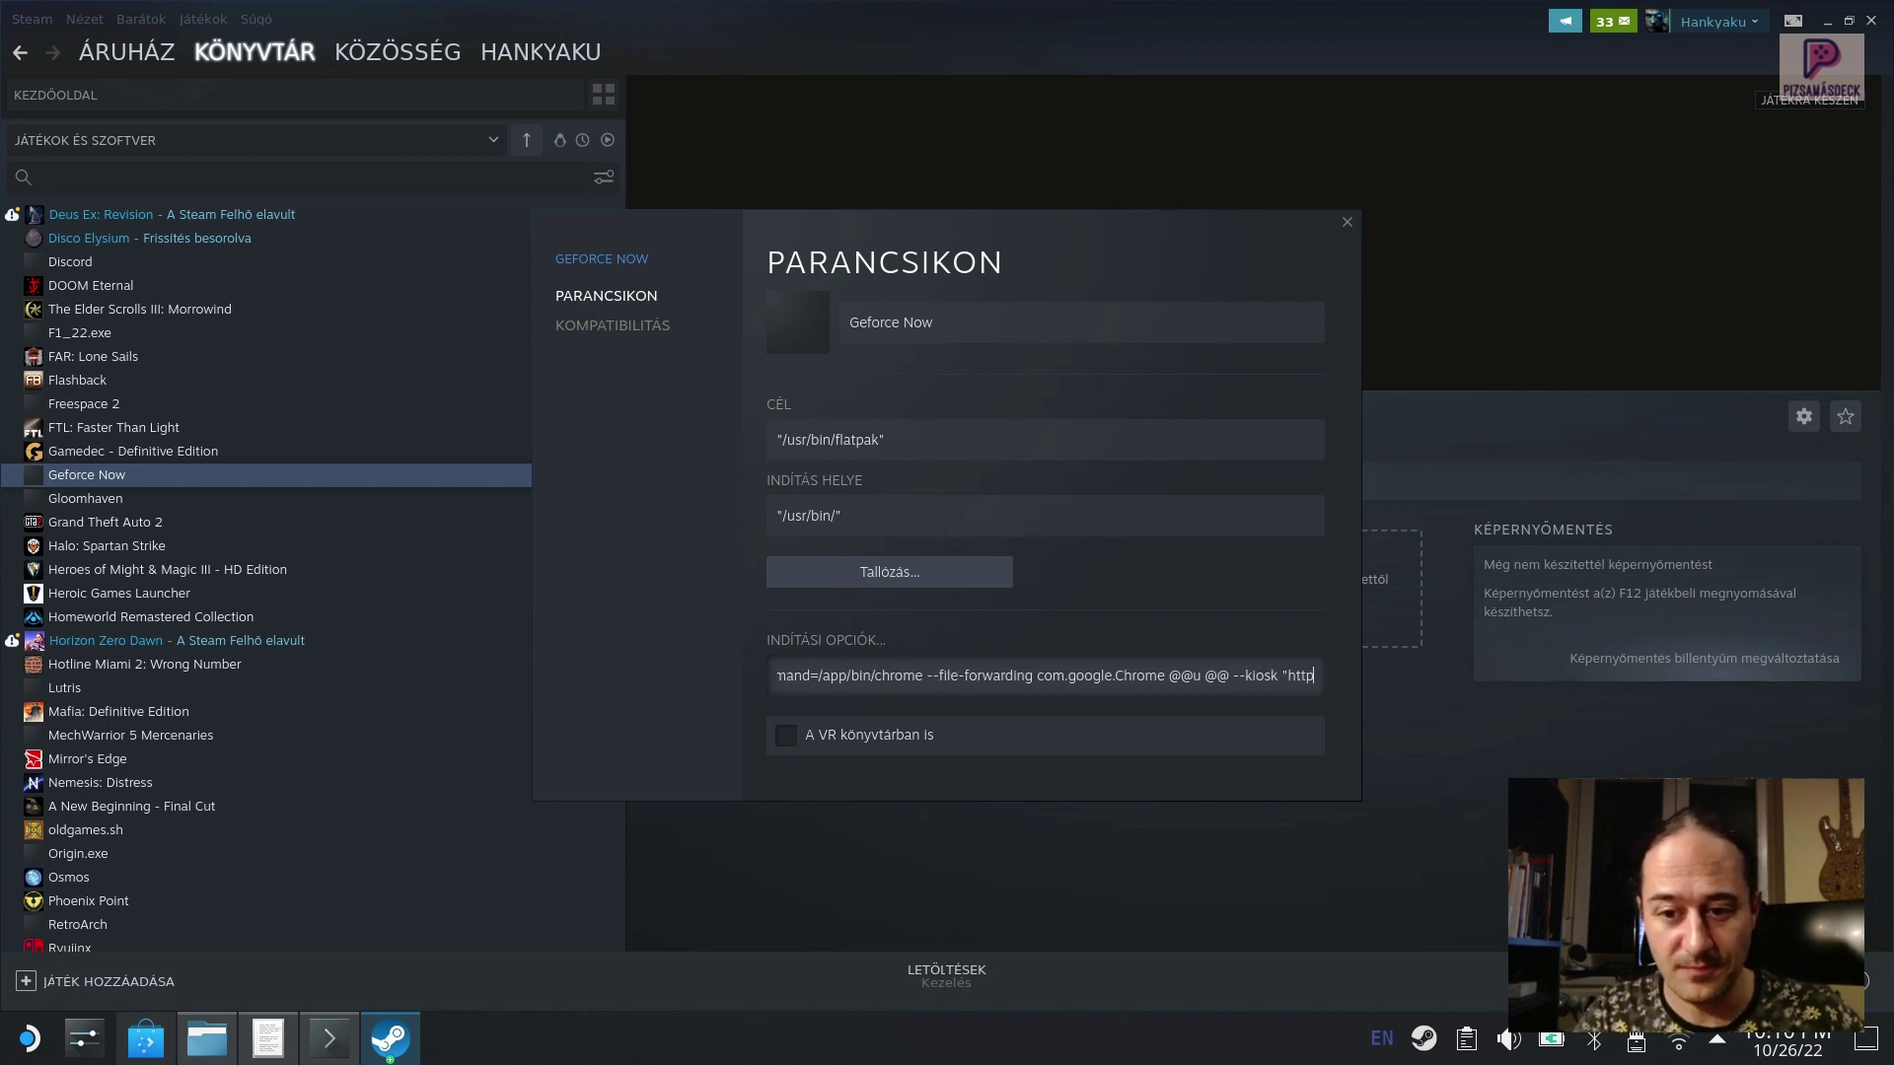
type(":")
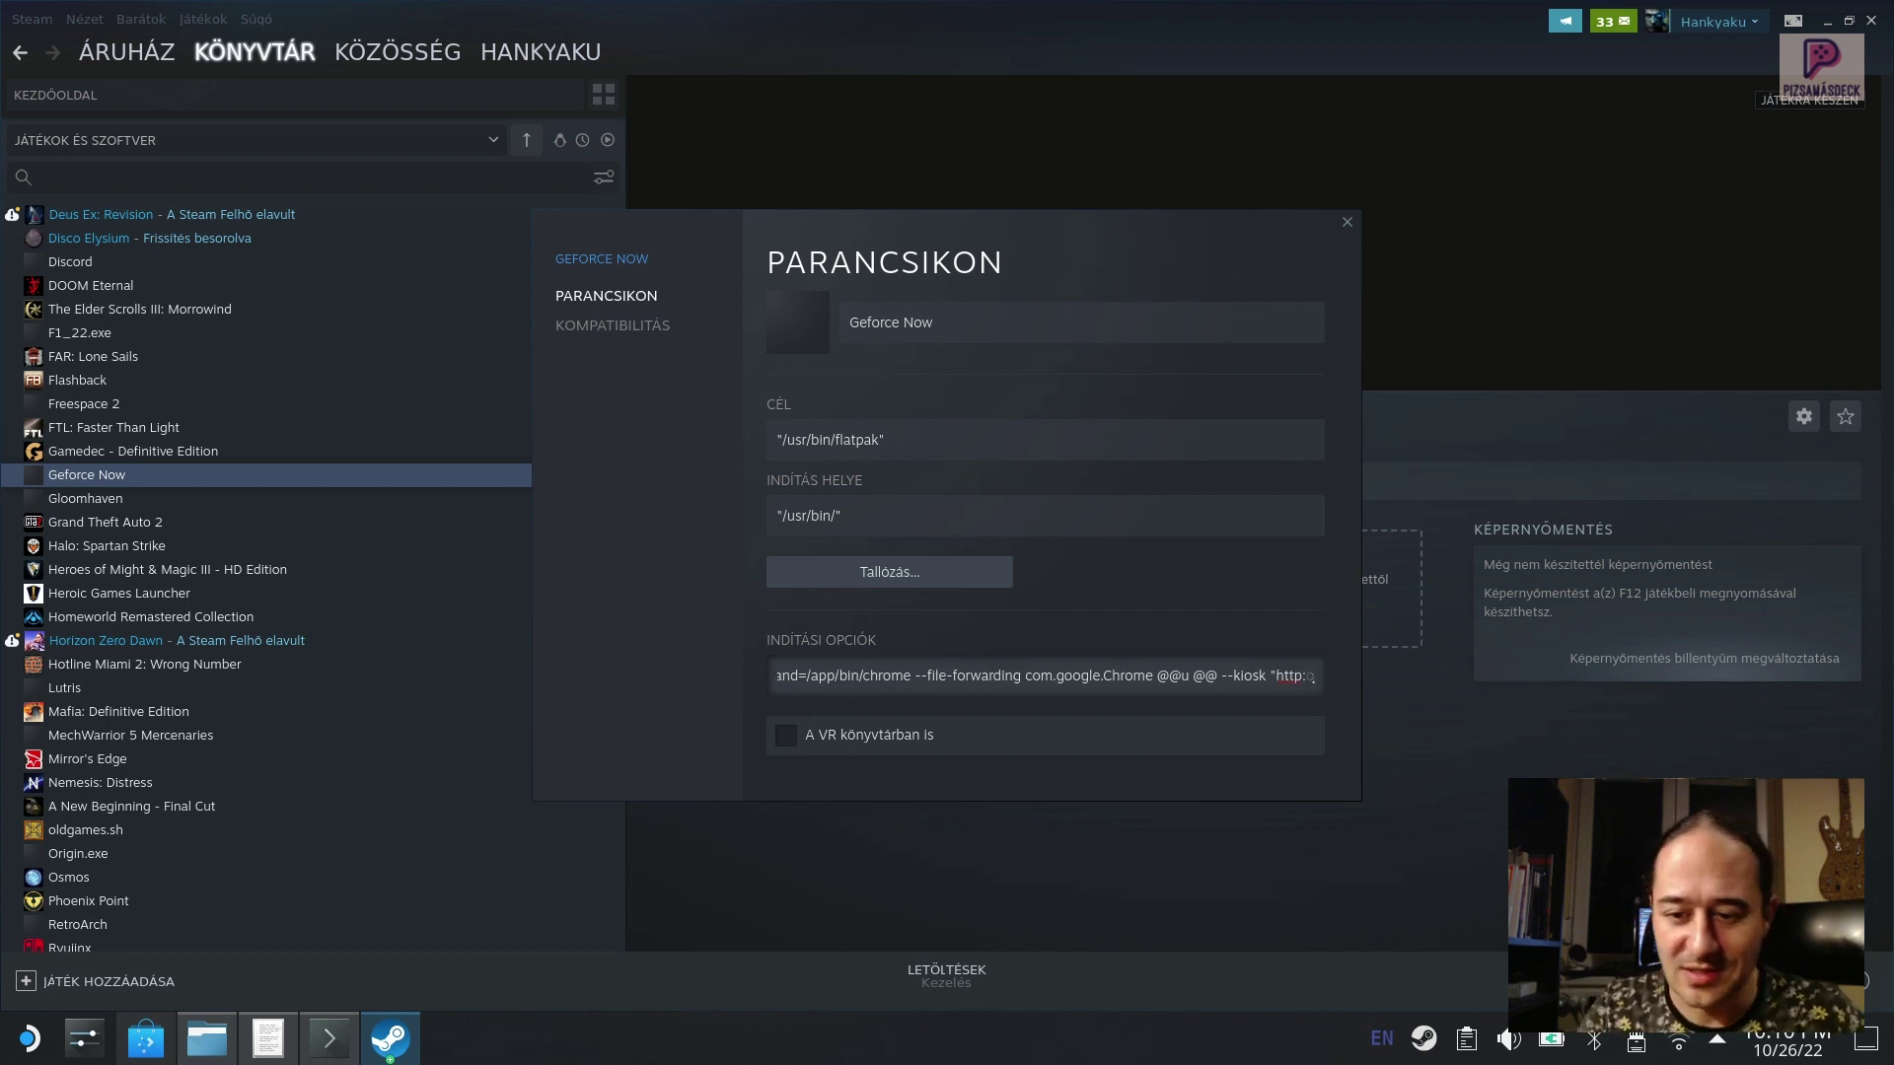
type("//")
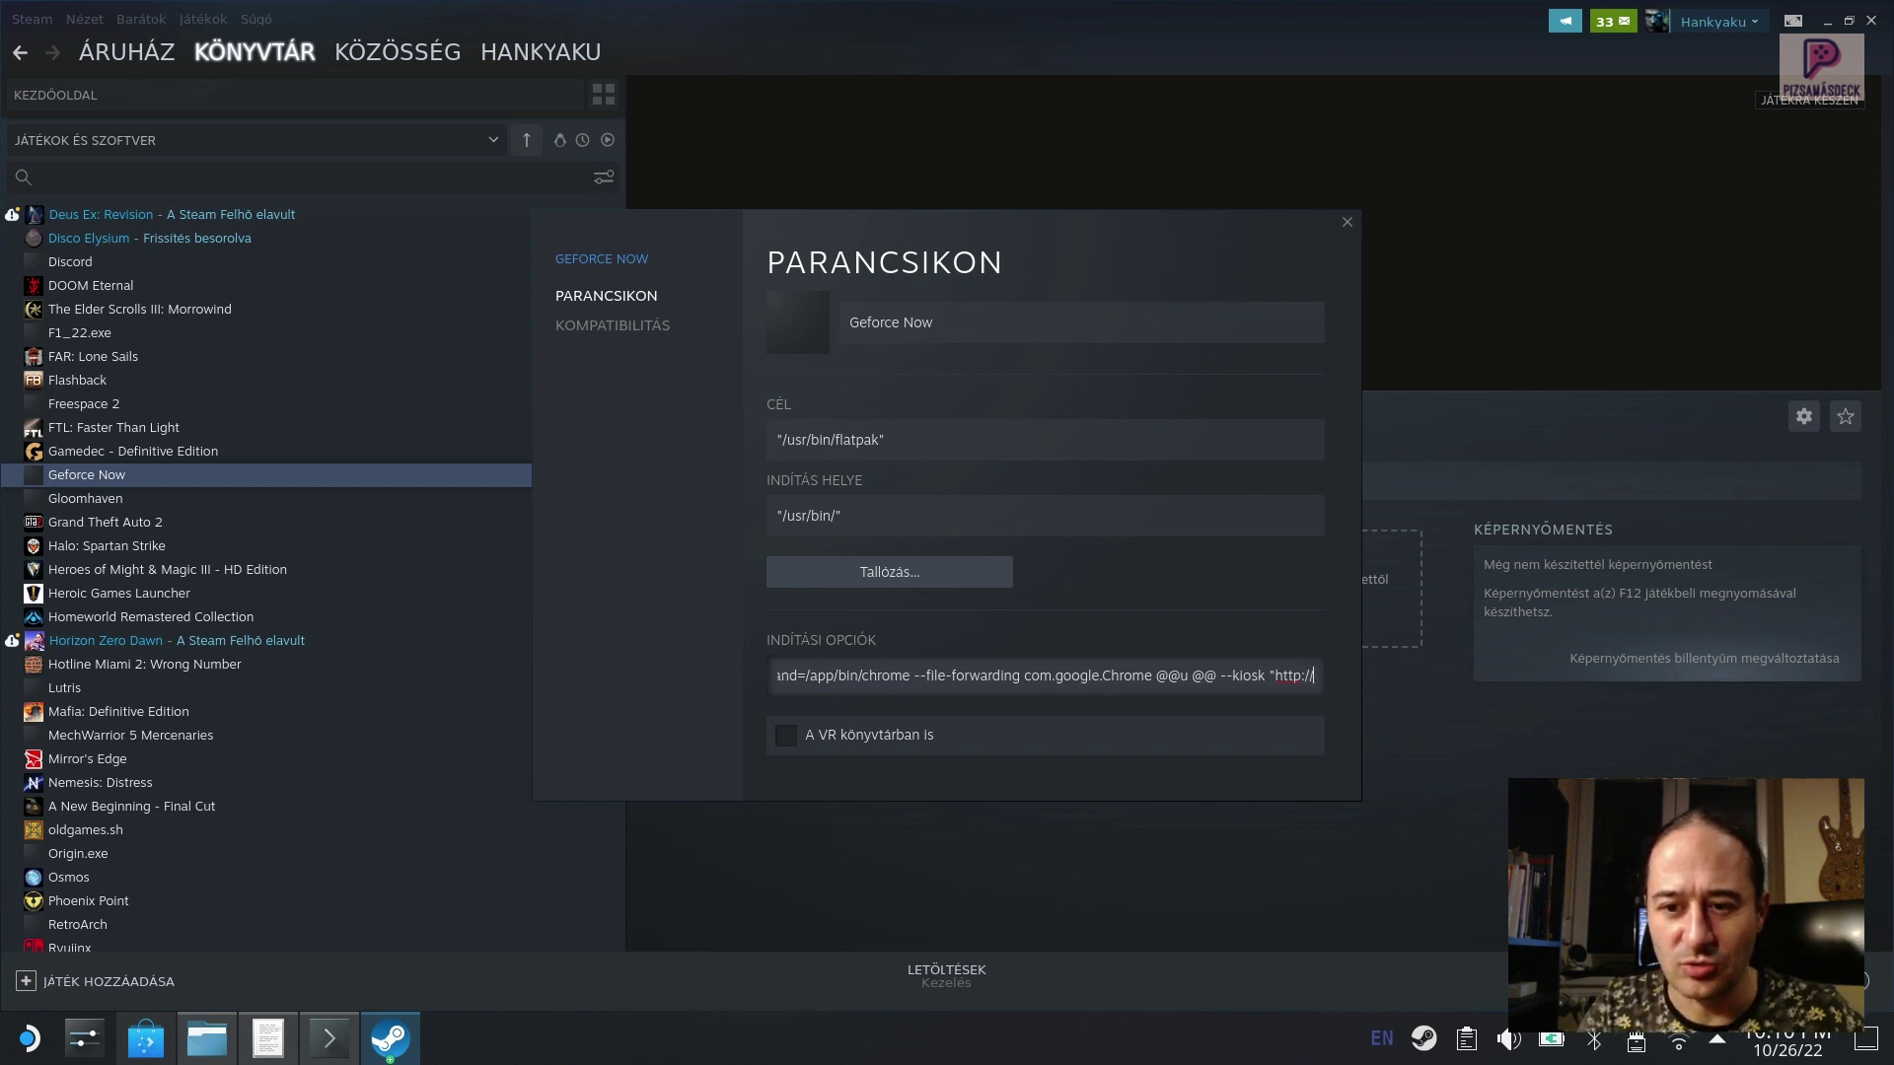
type("plaz")
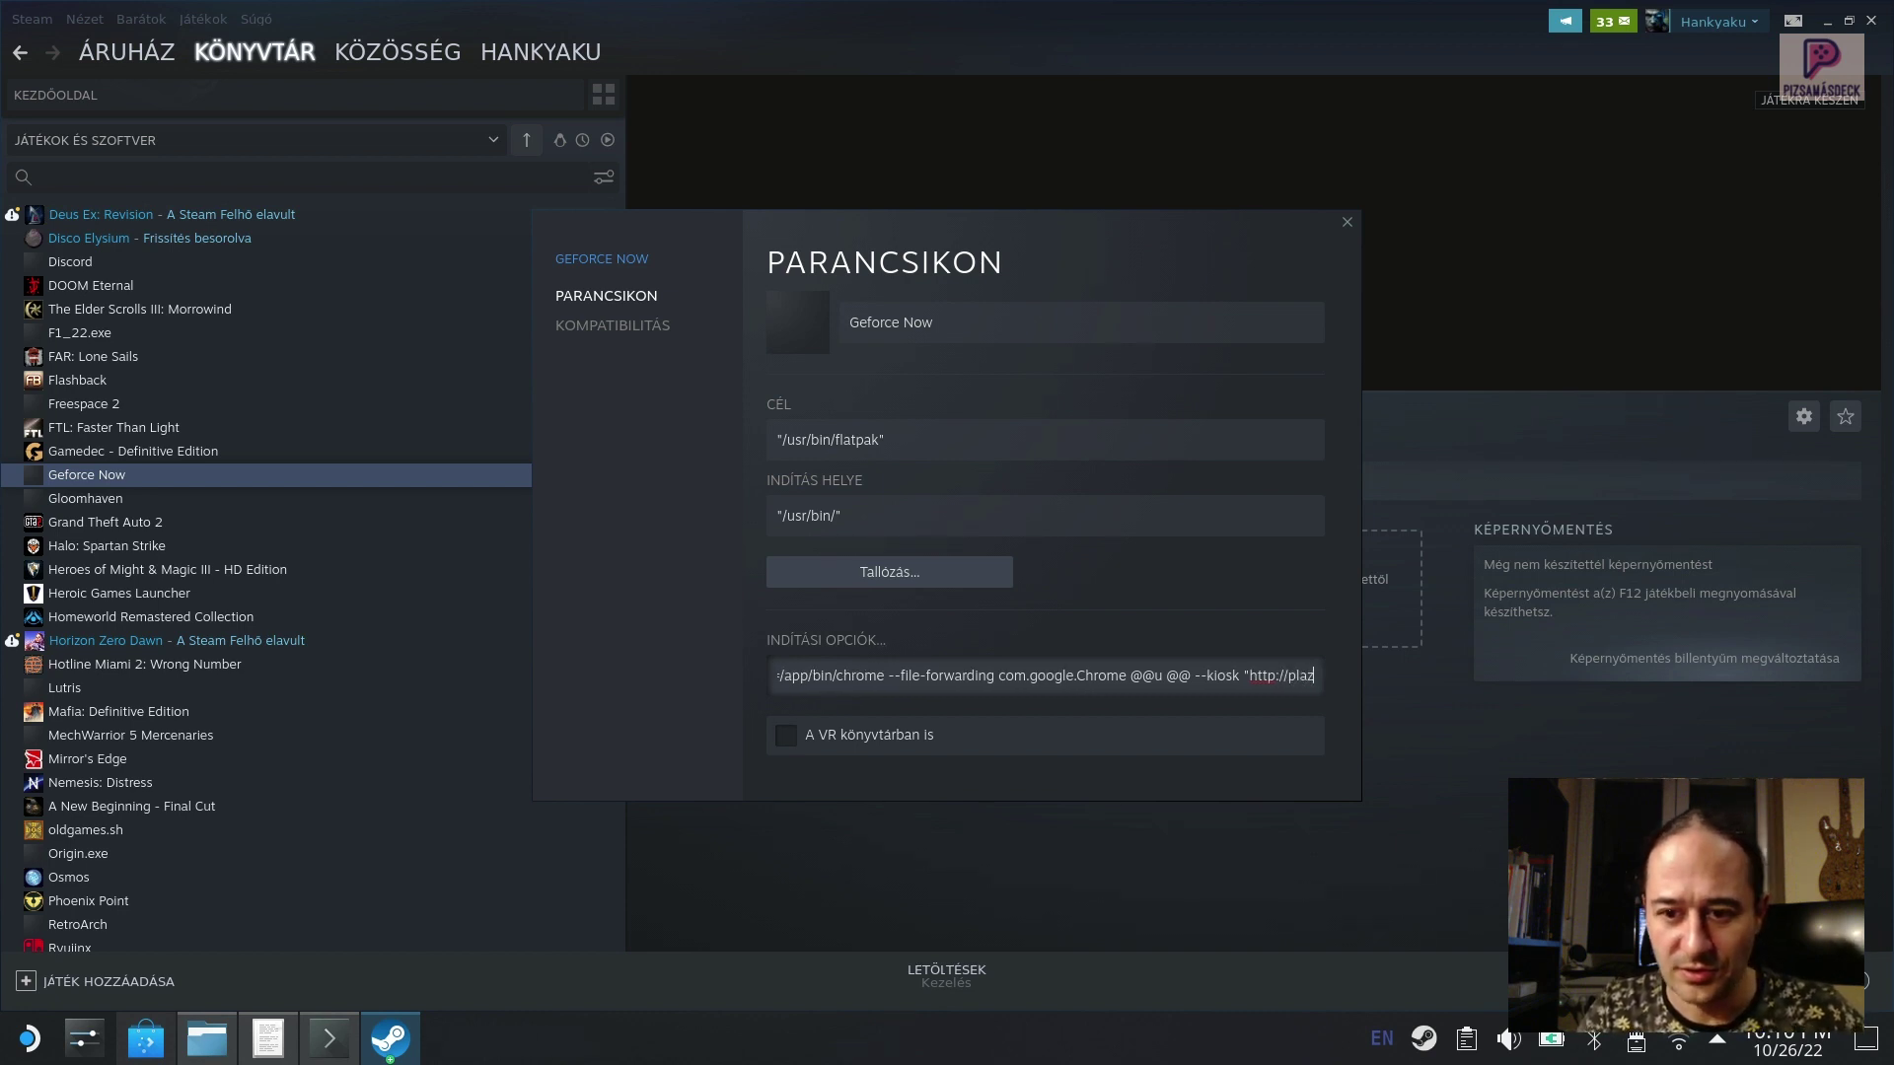
type(".")
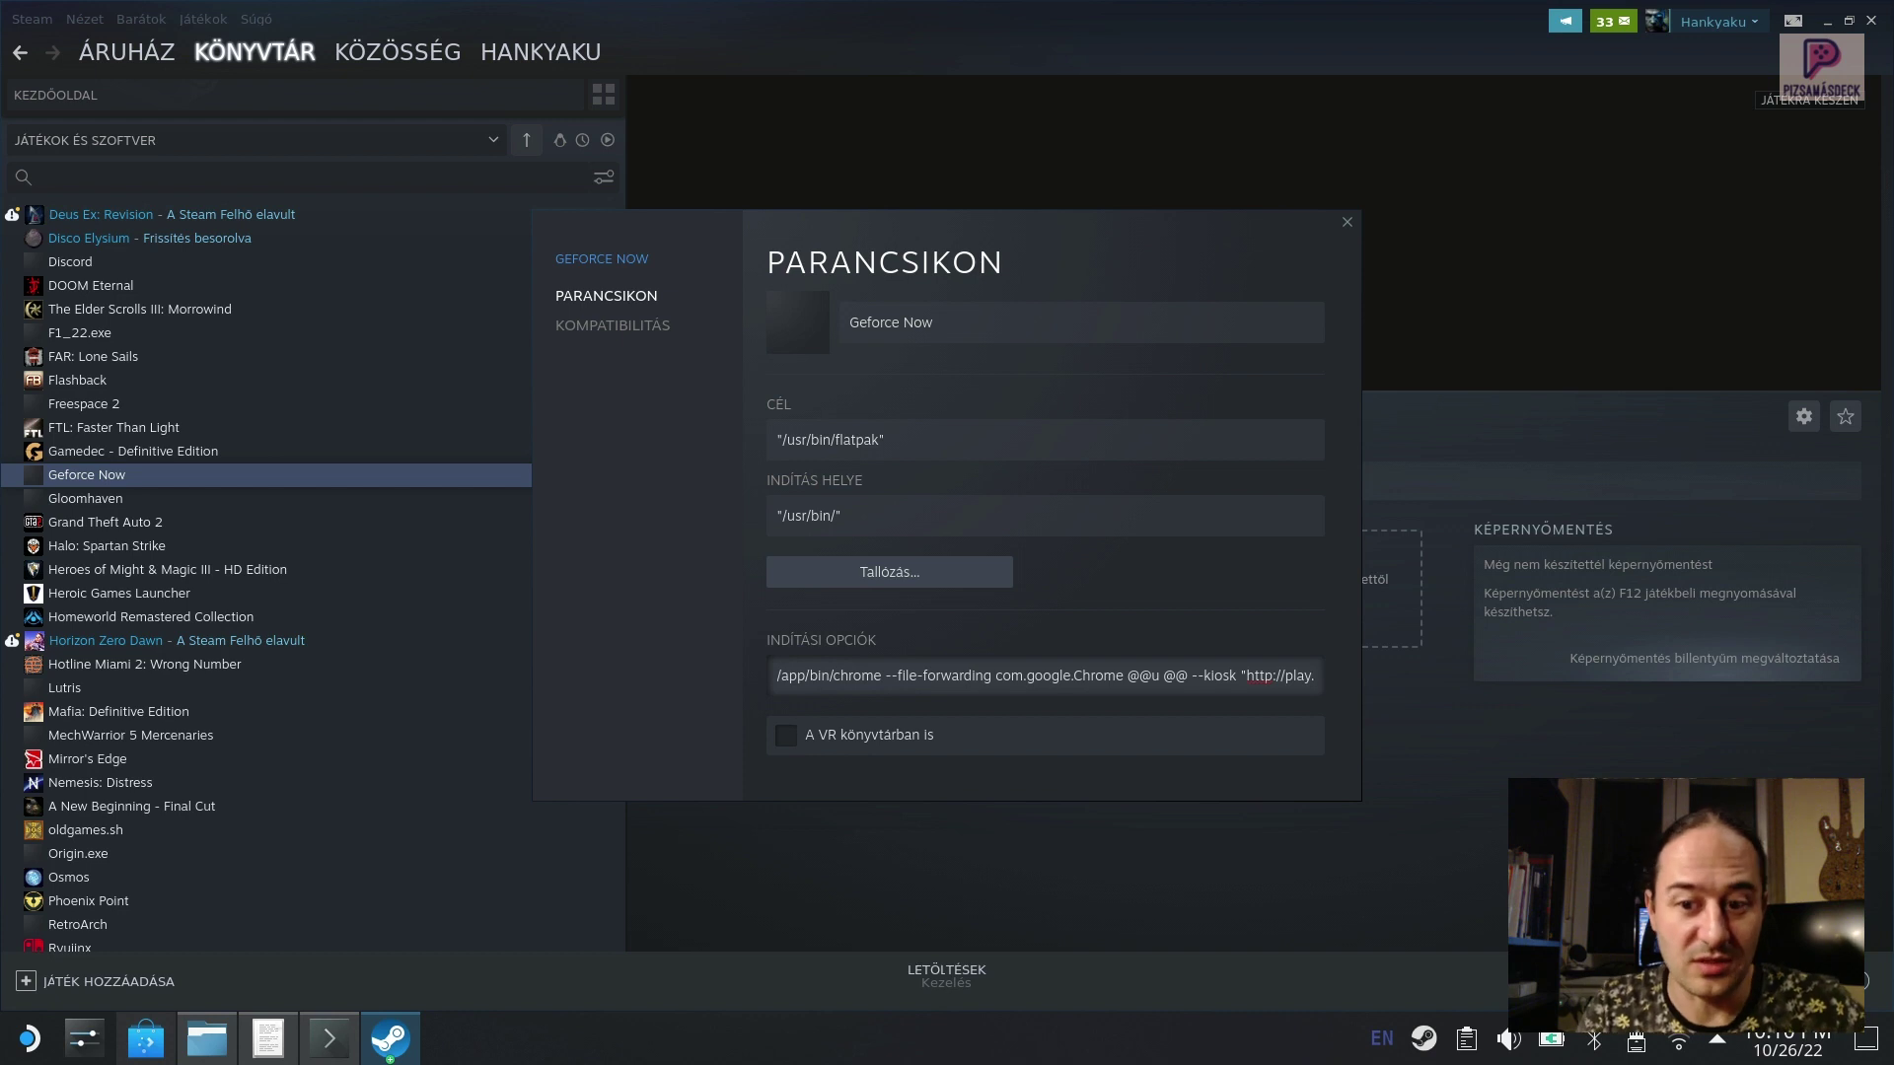
type(".geforce")
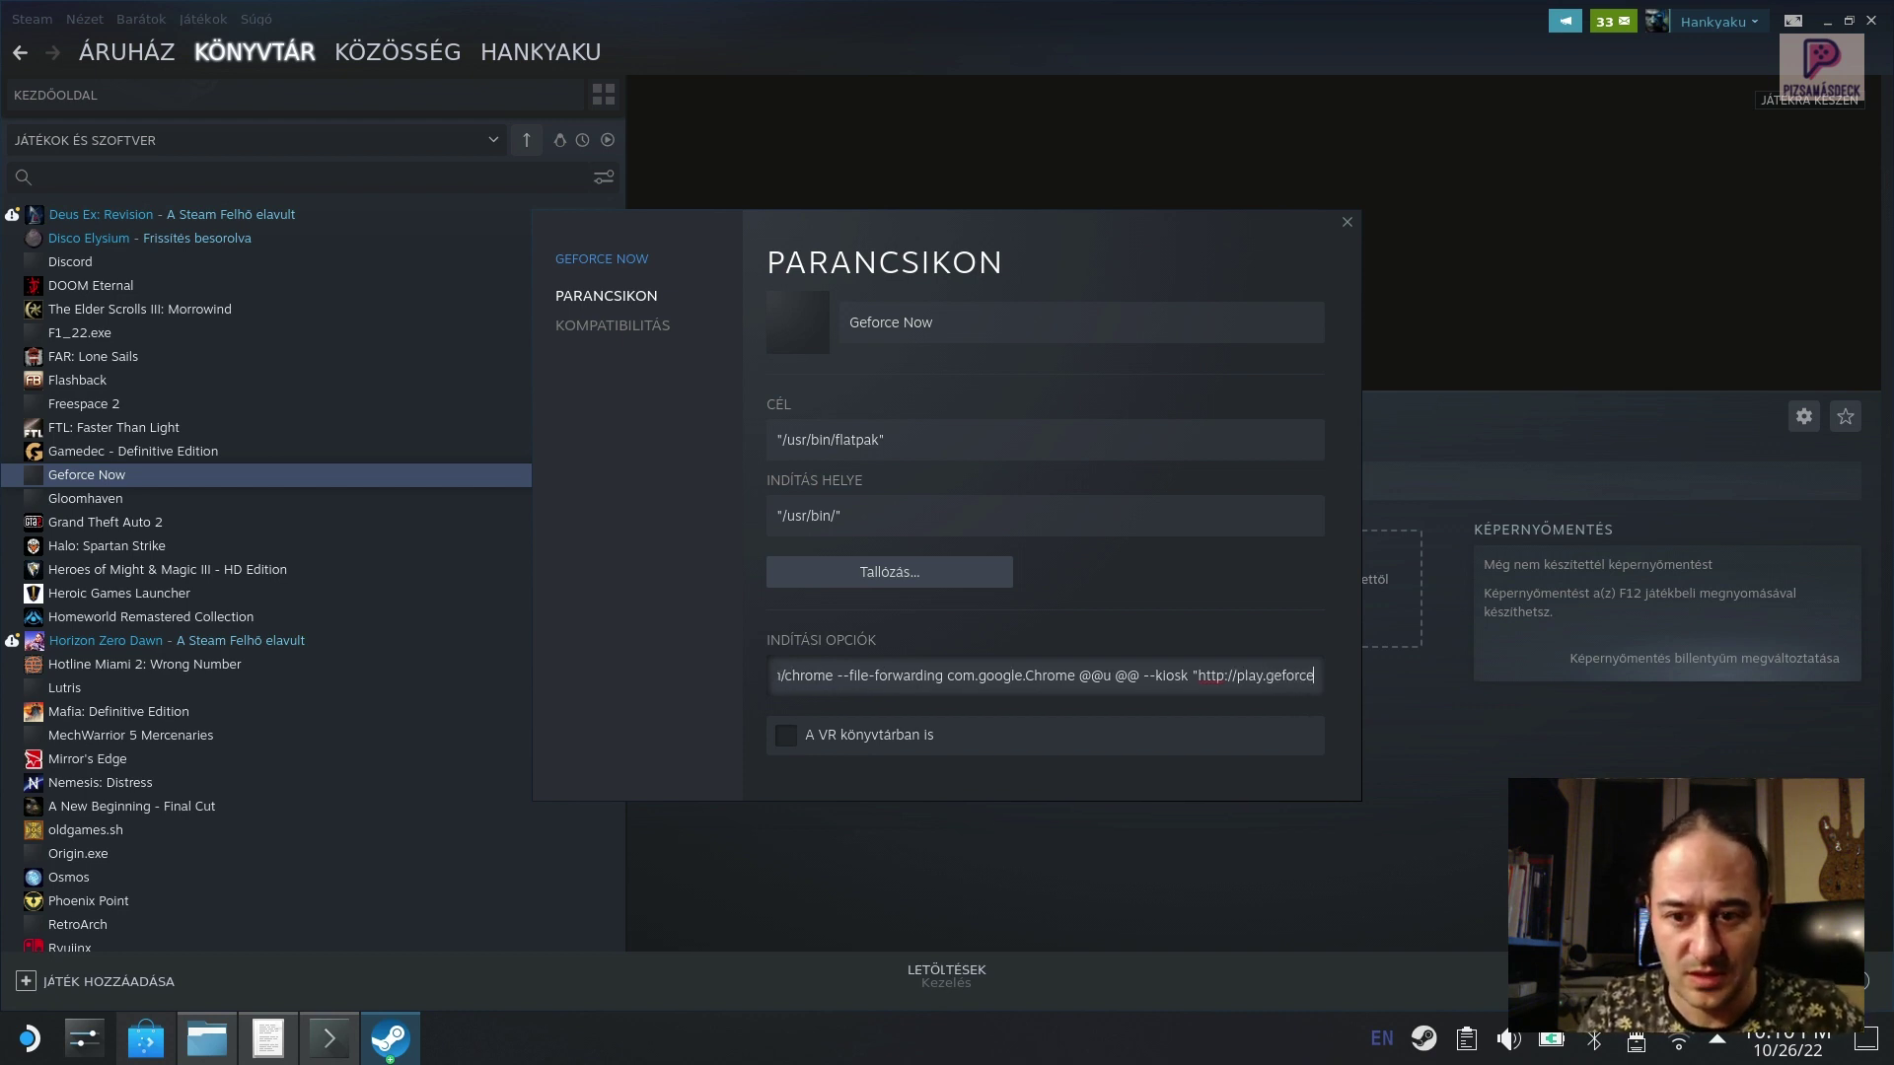
type("now.")
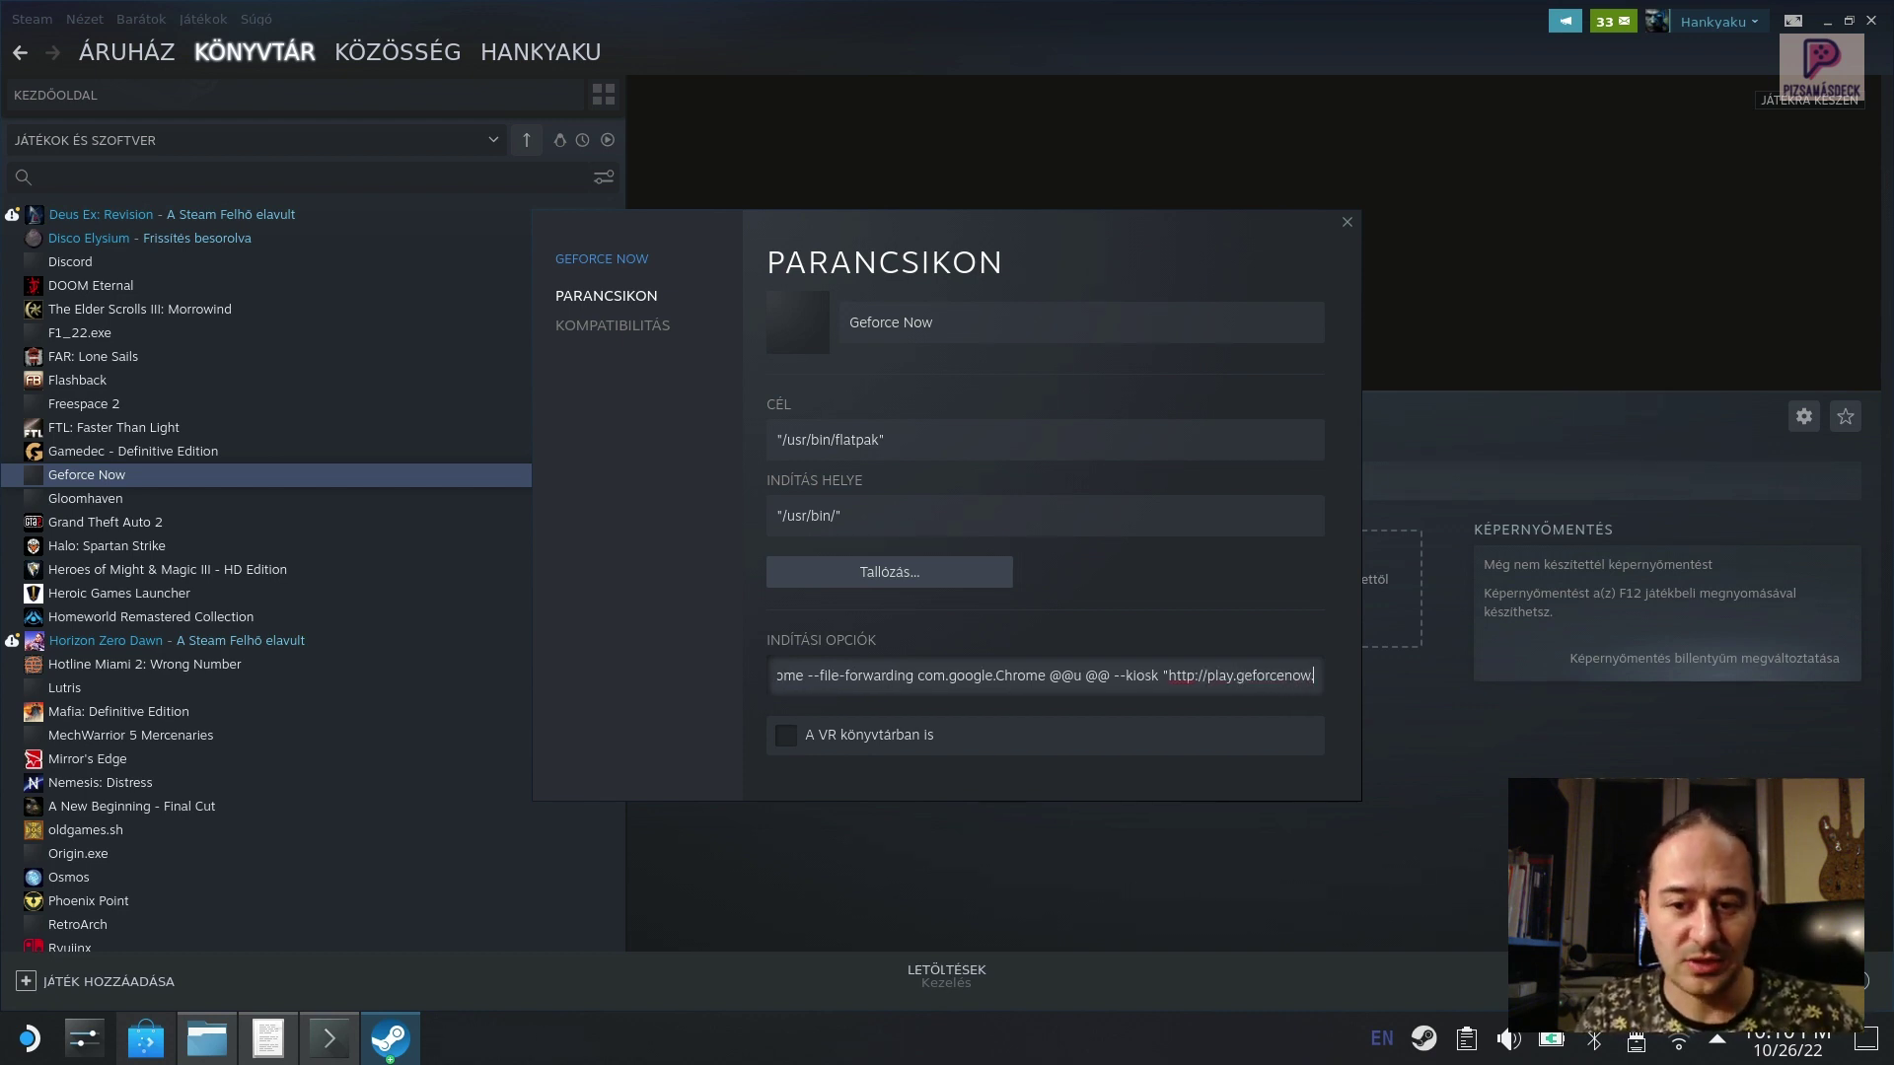
type("com")
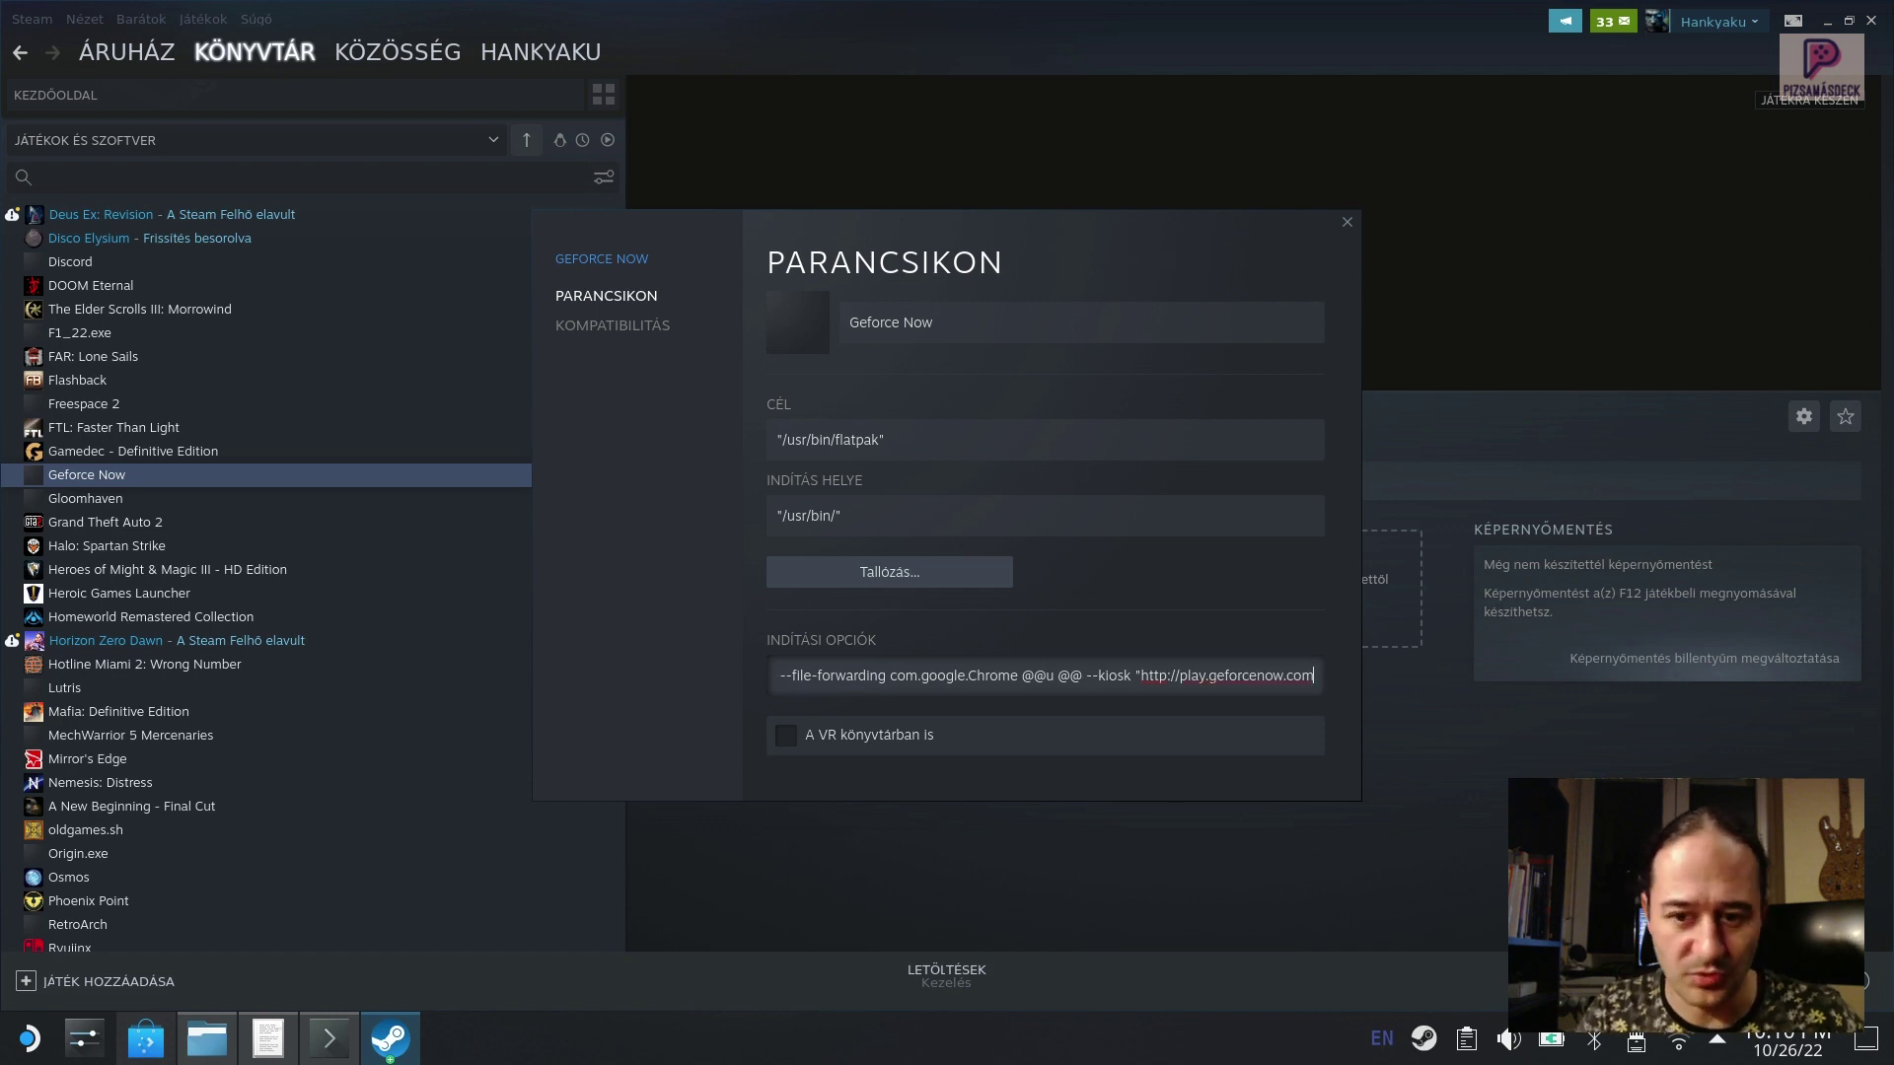
type("\"")
key("BackSpace")
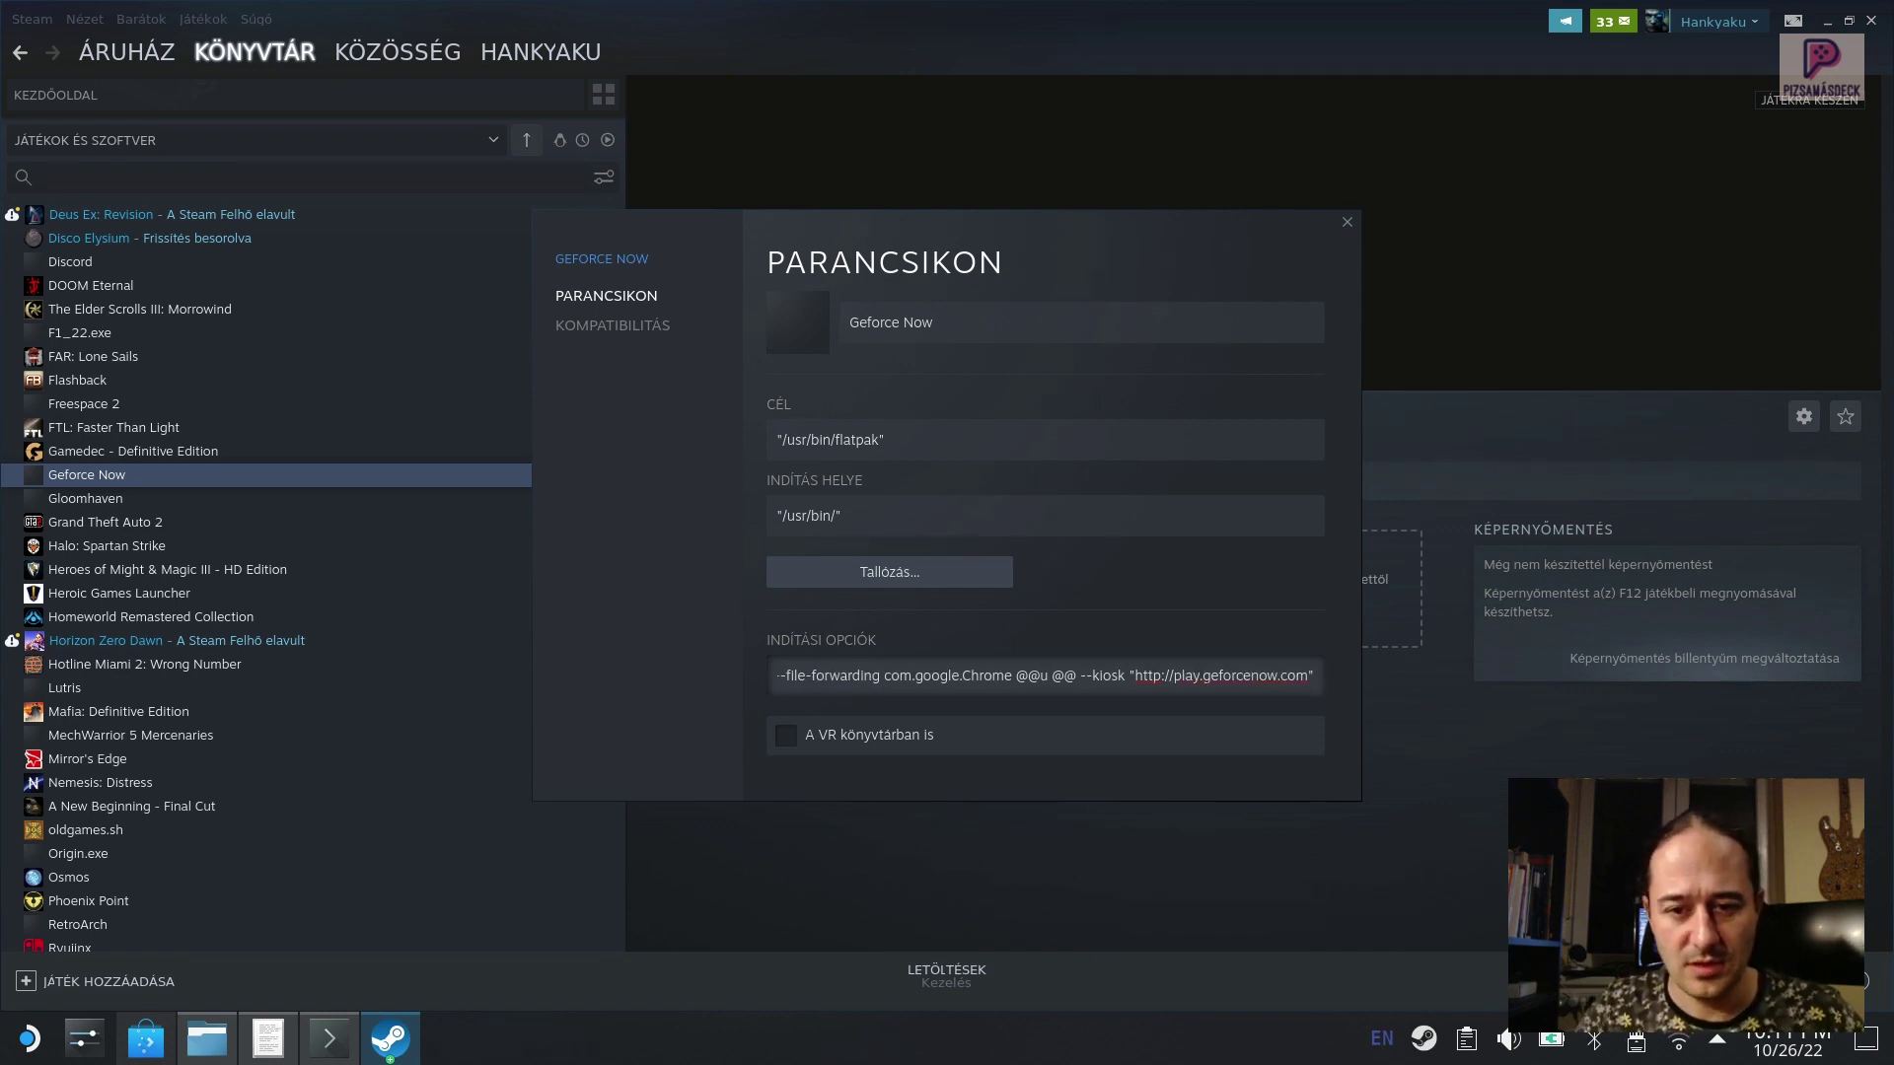
key("Home")
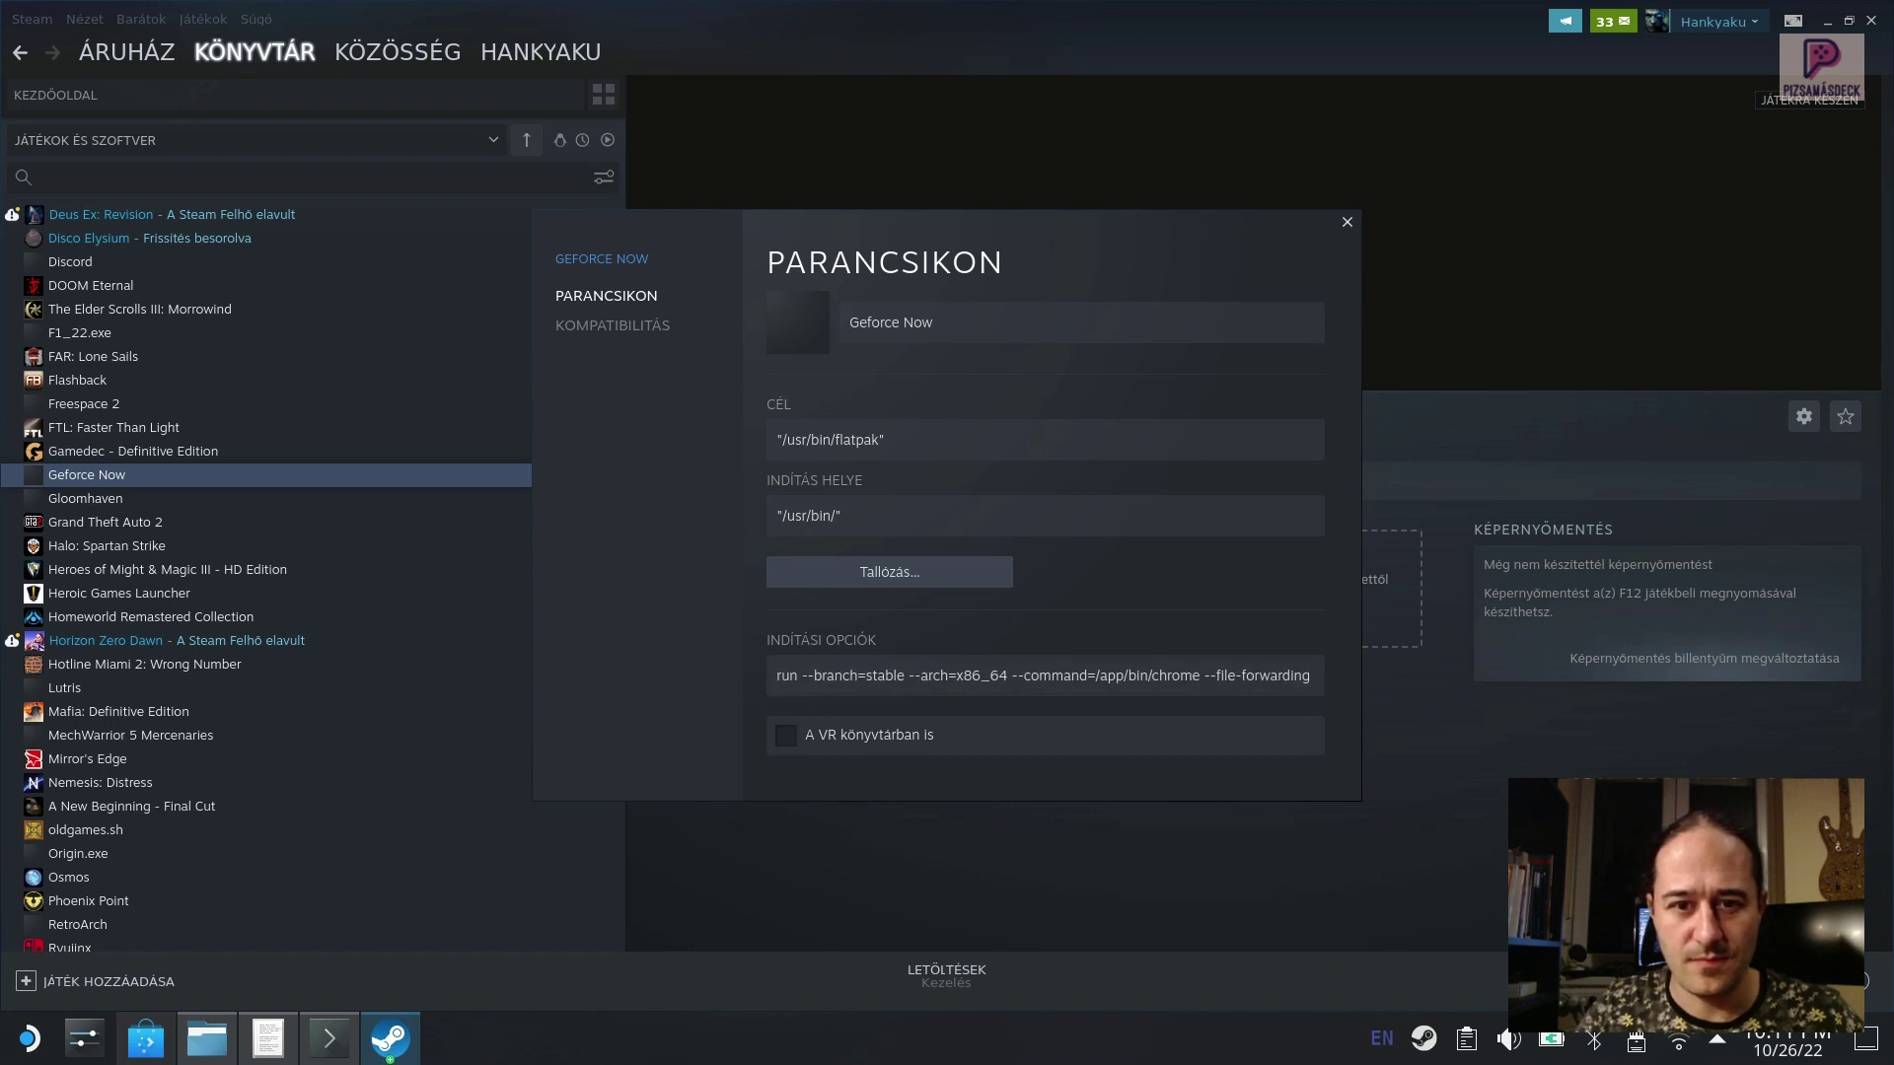
key("Escape")
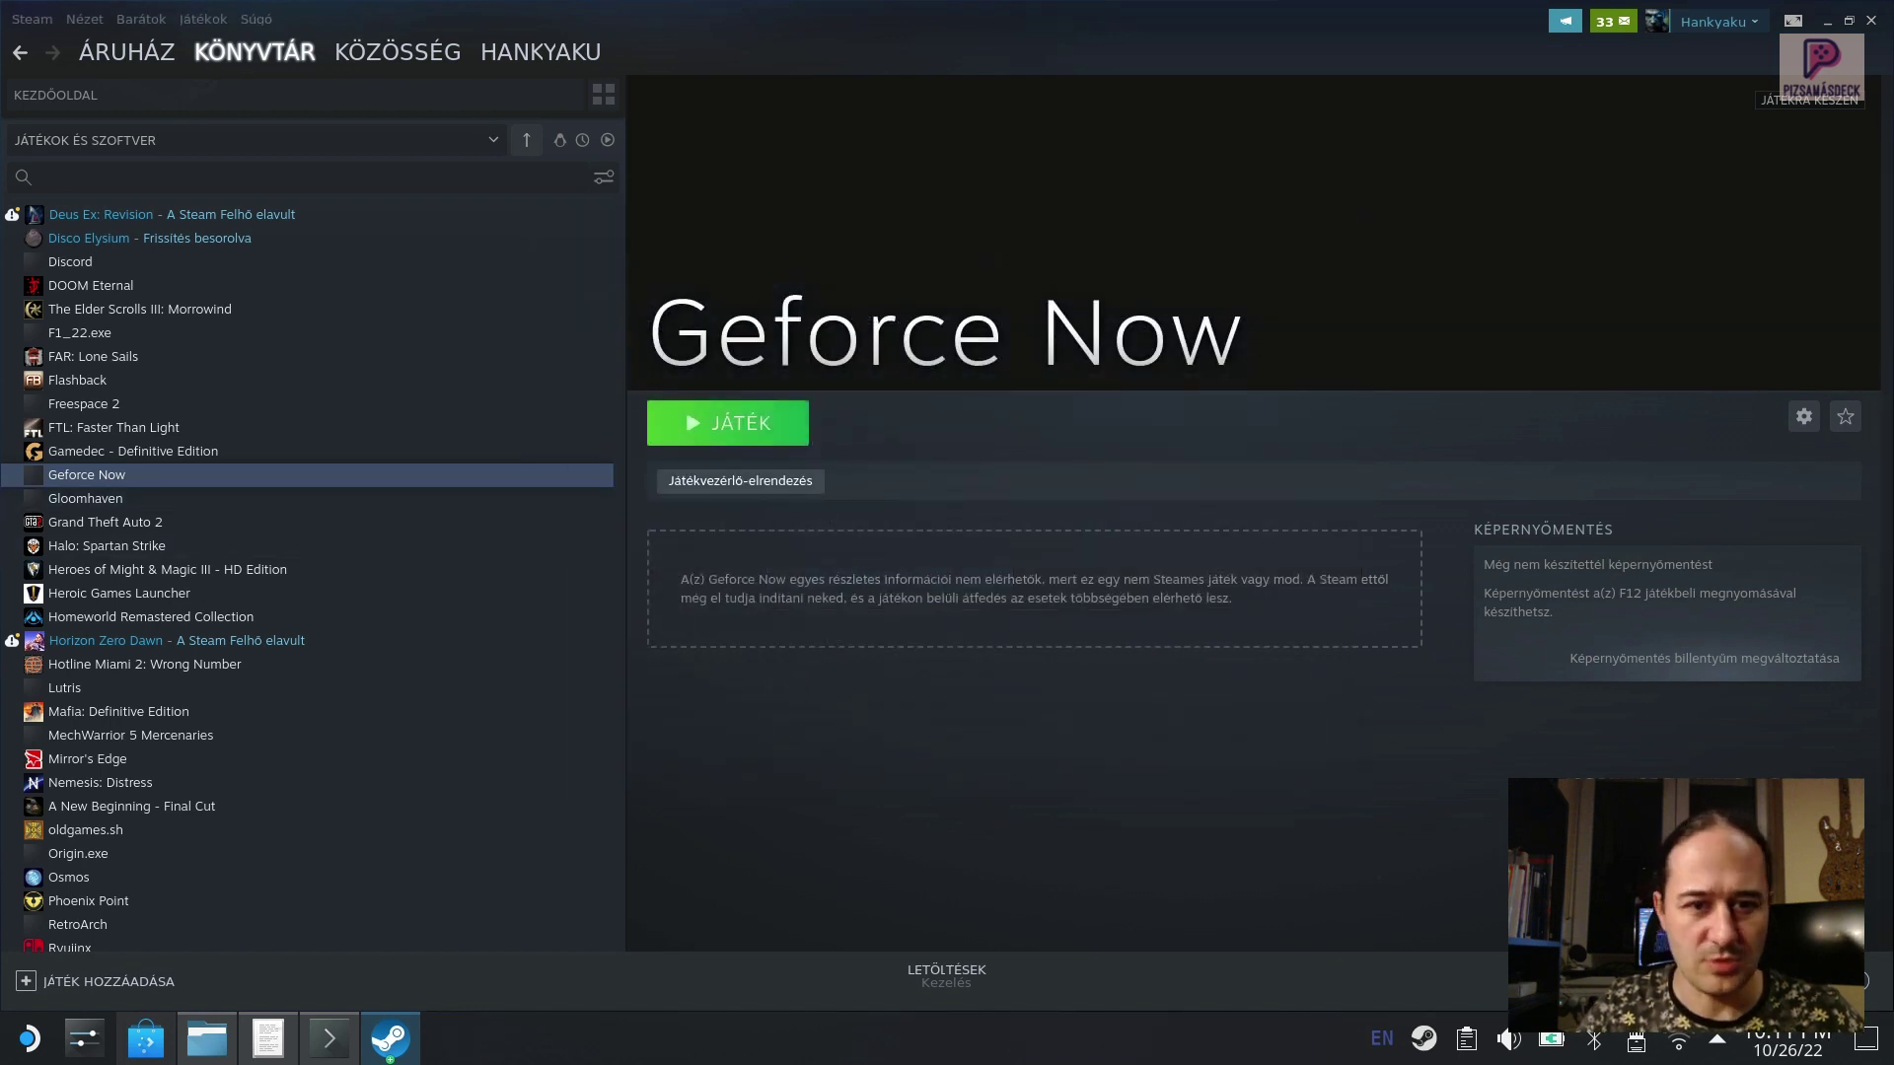
Step: Launch the Geforce Now shortcut and check the account menu on the GeForce NOW page
left_click(727, 423)
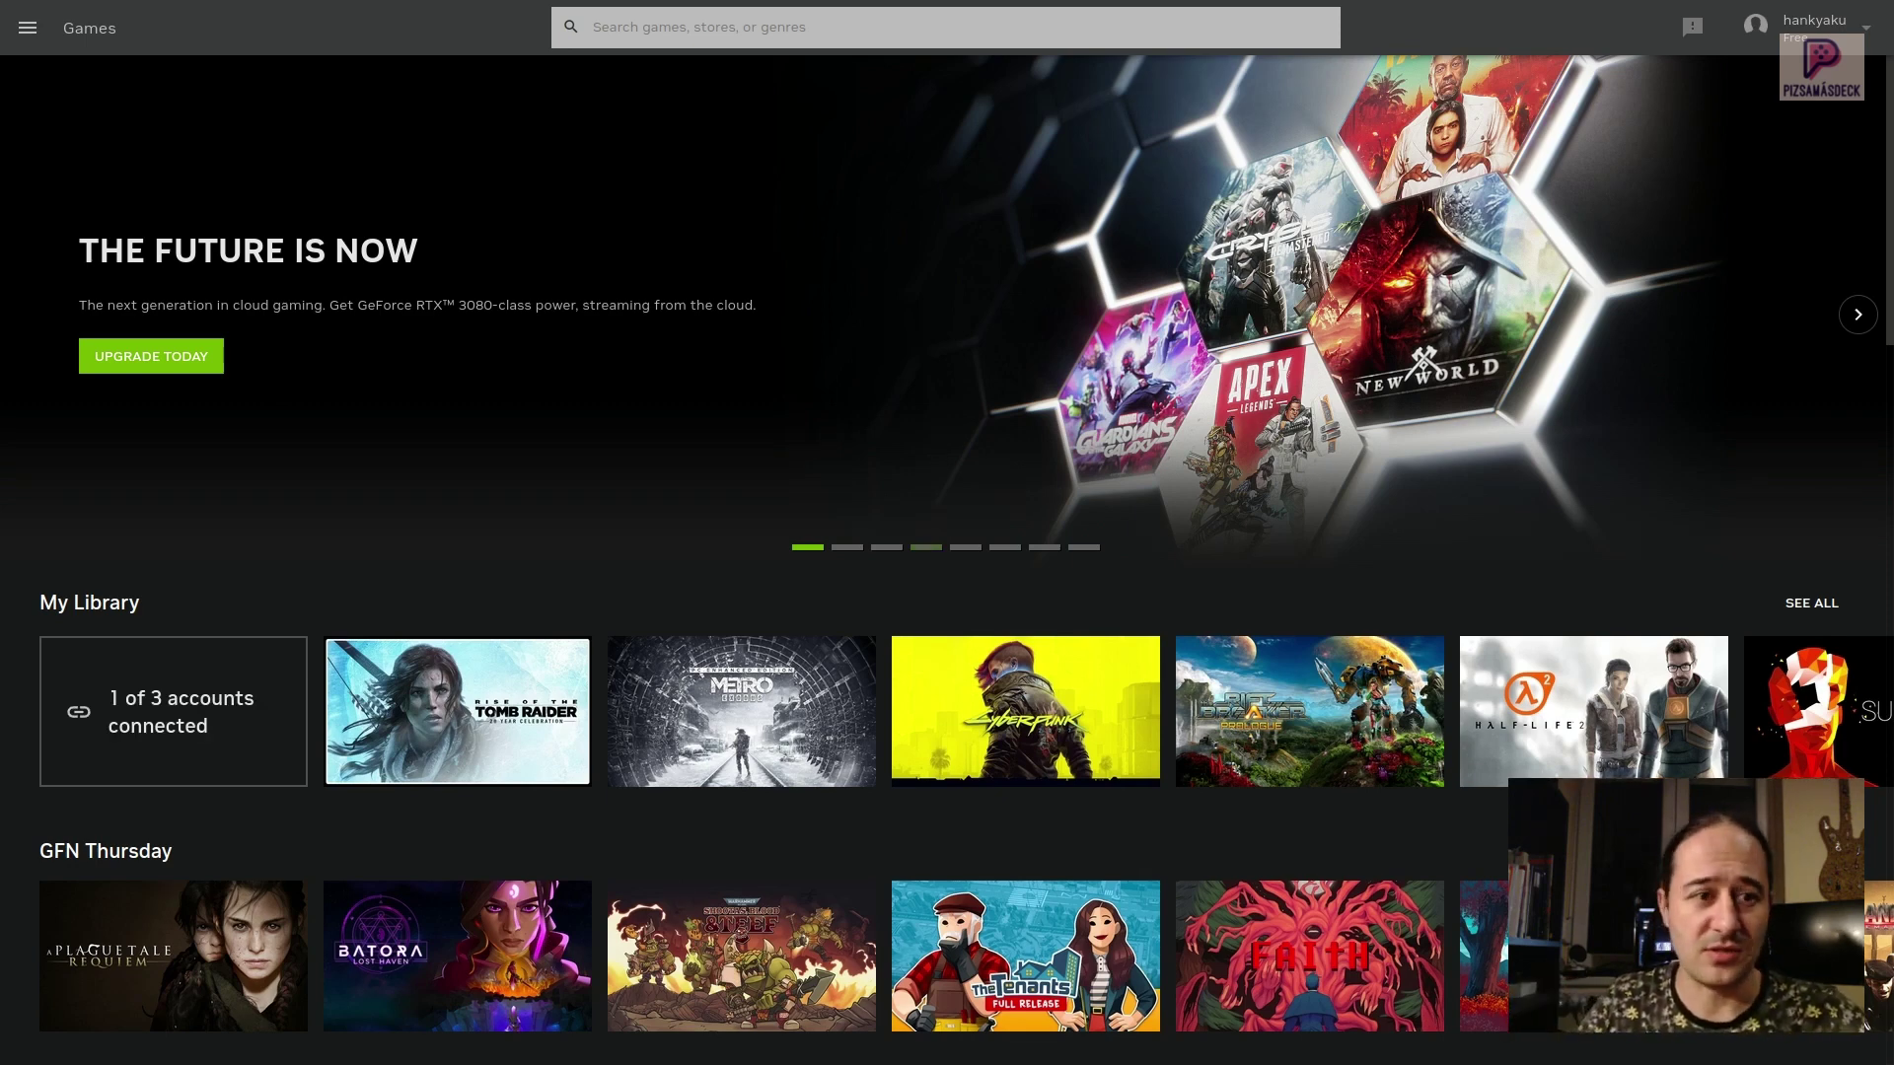
left_click(1805, 27)
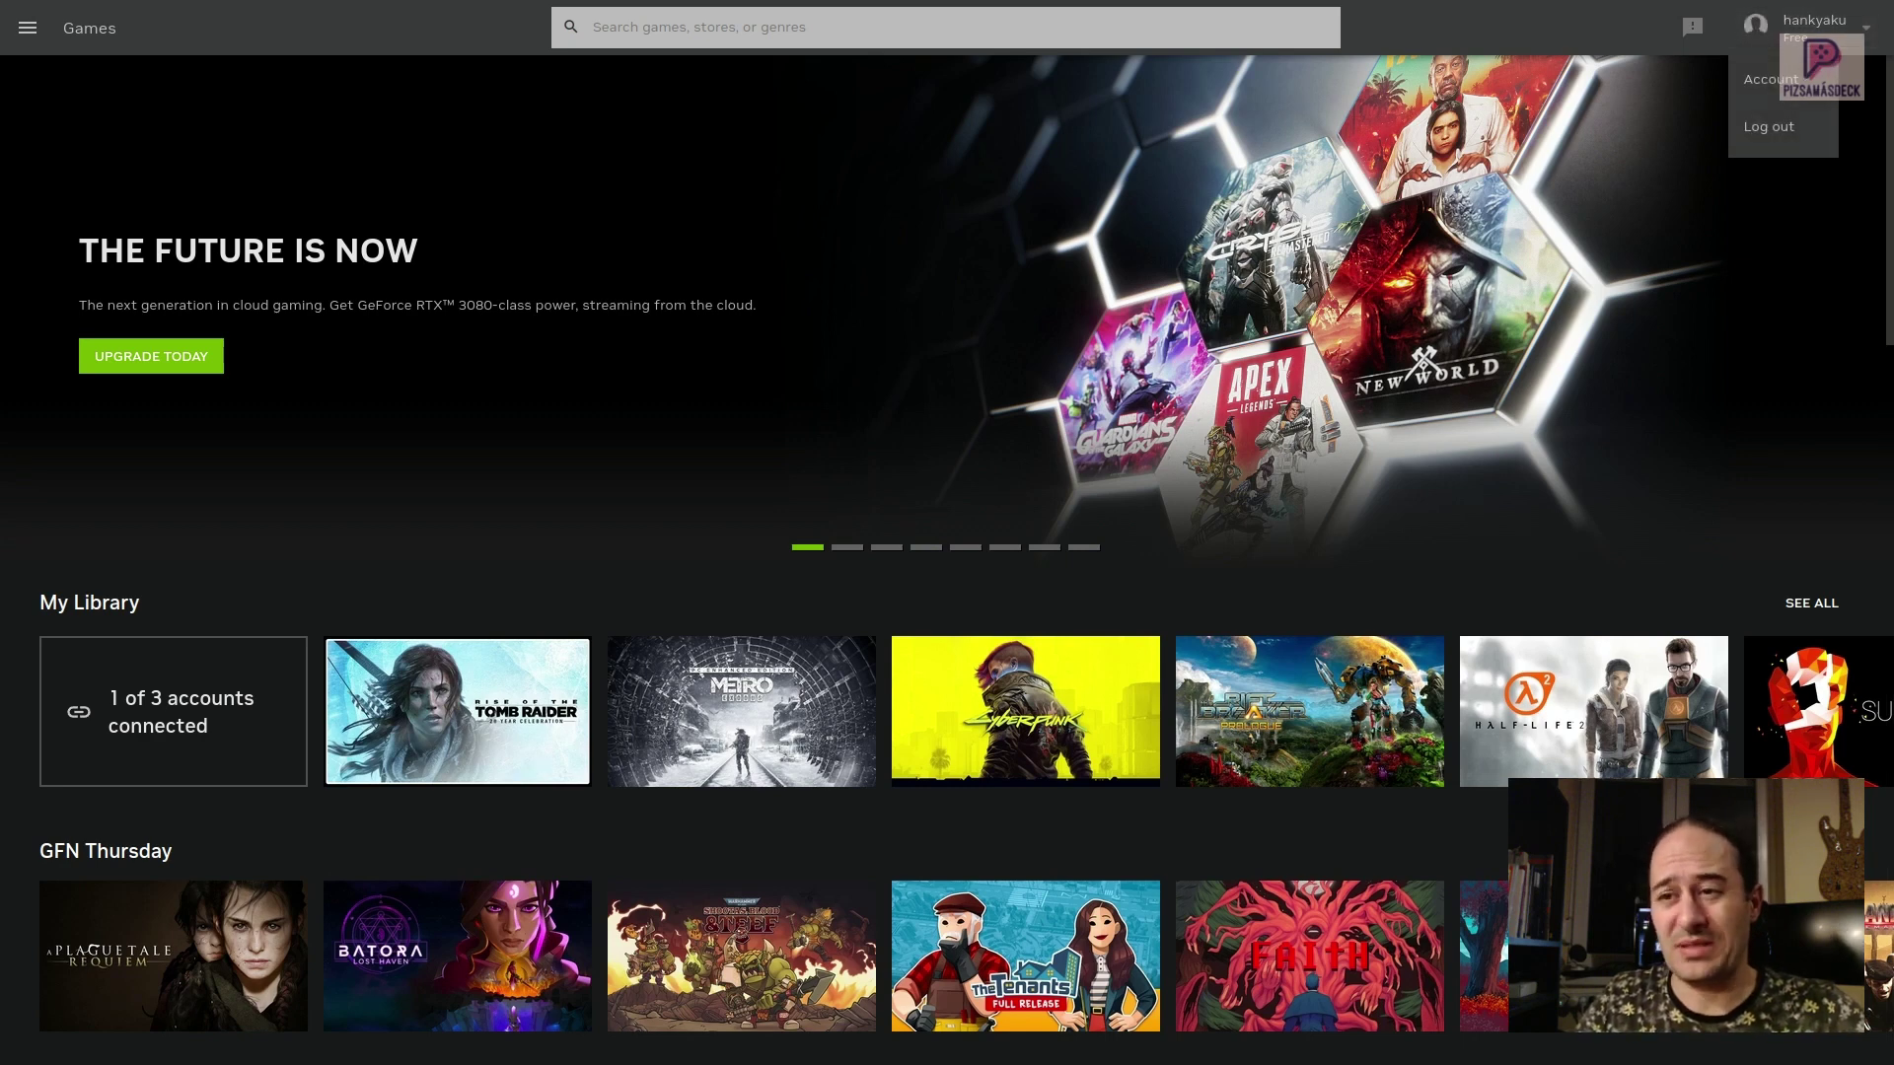
left_click(1804, 28)
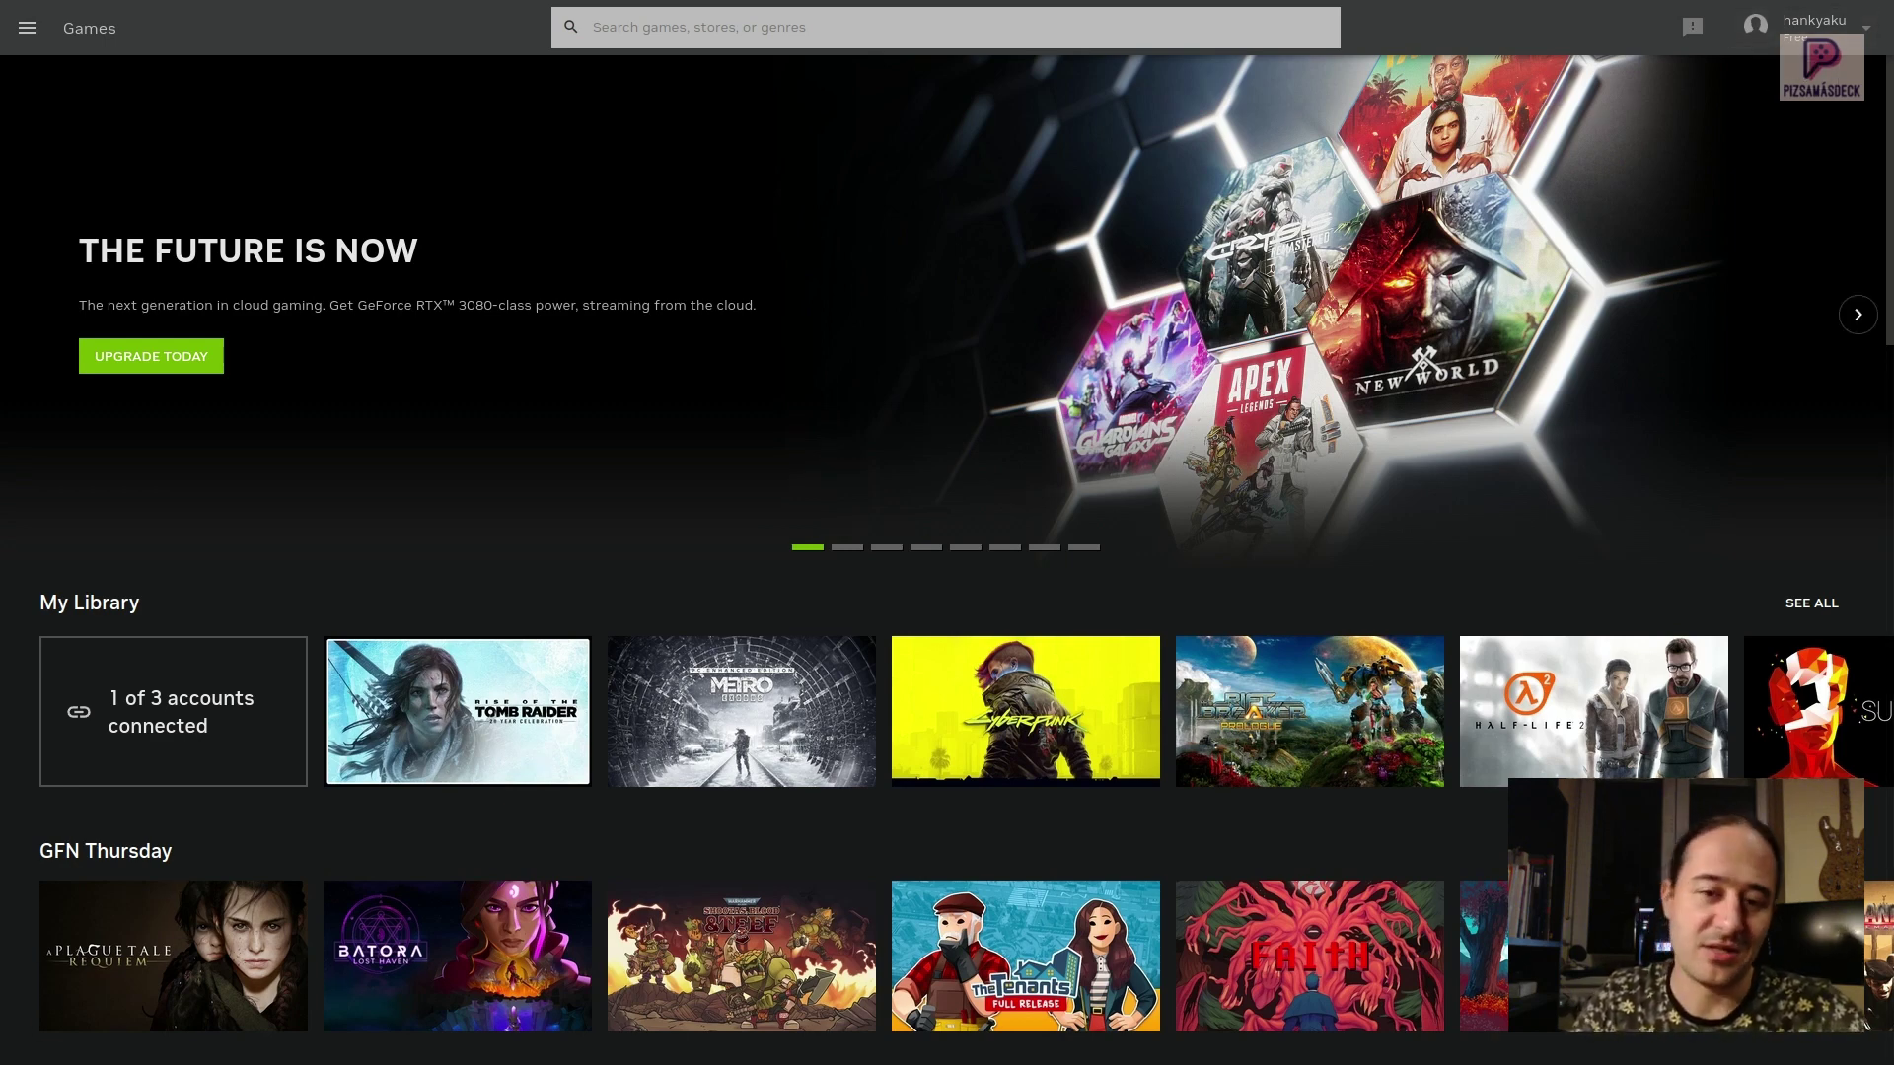
mouse_move(1026, 710)
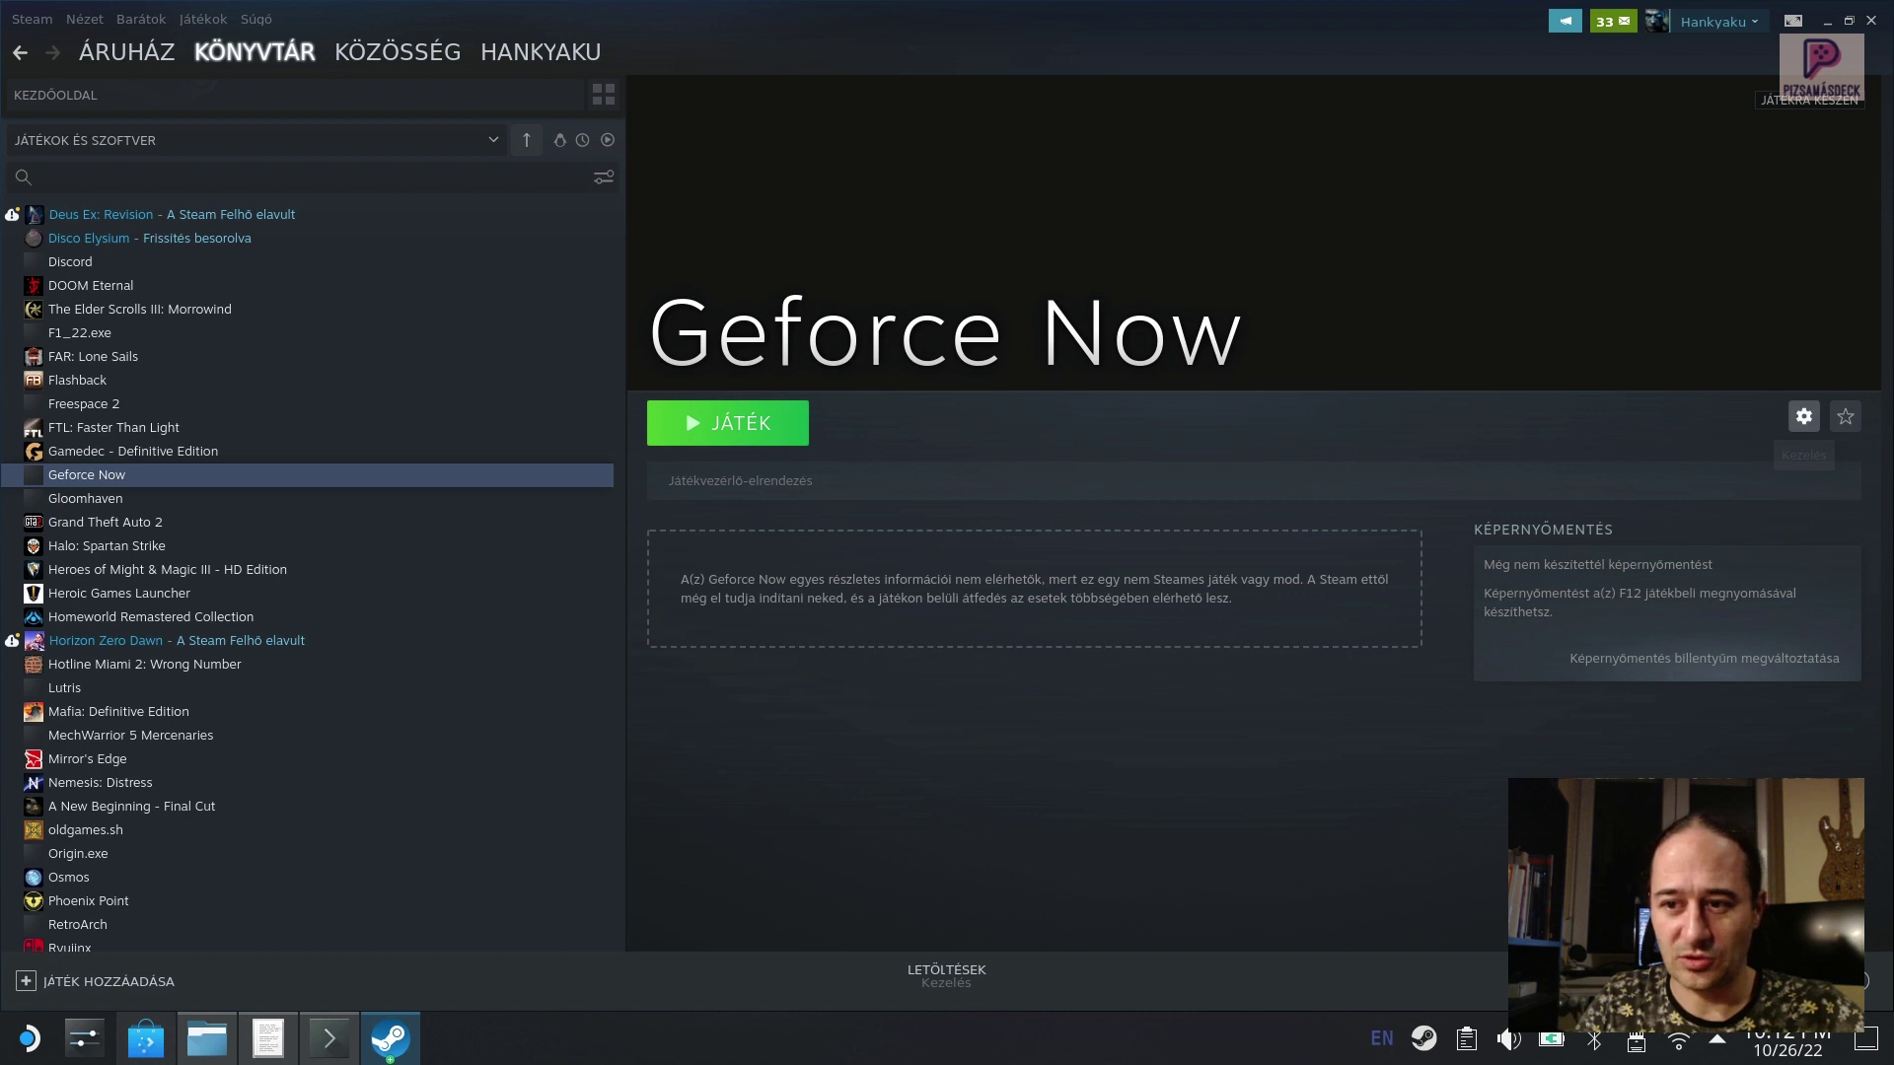
Step: Open the icon chooser from the Geforce Now shortcut's properties and browse to the /home/deck/Downloads folder
left_click(1803, 415)
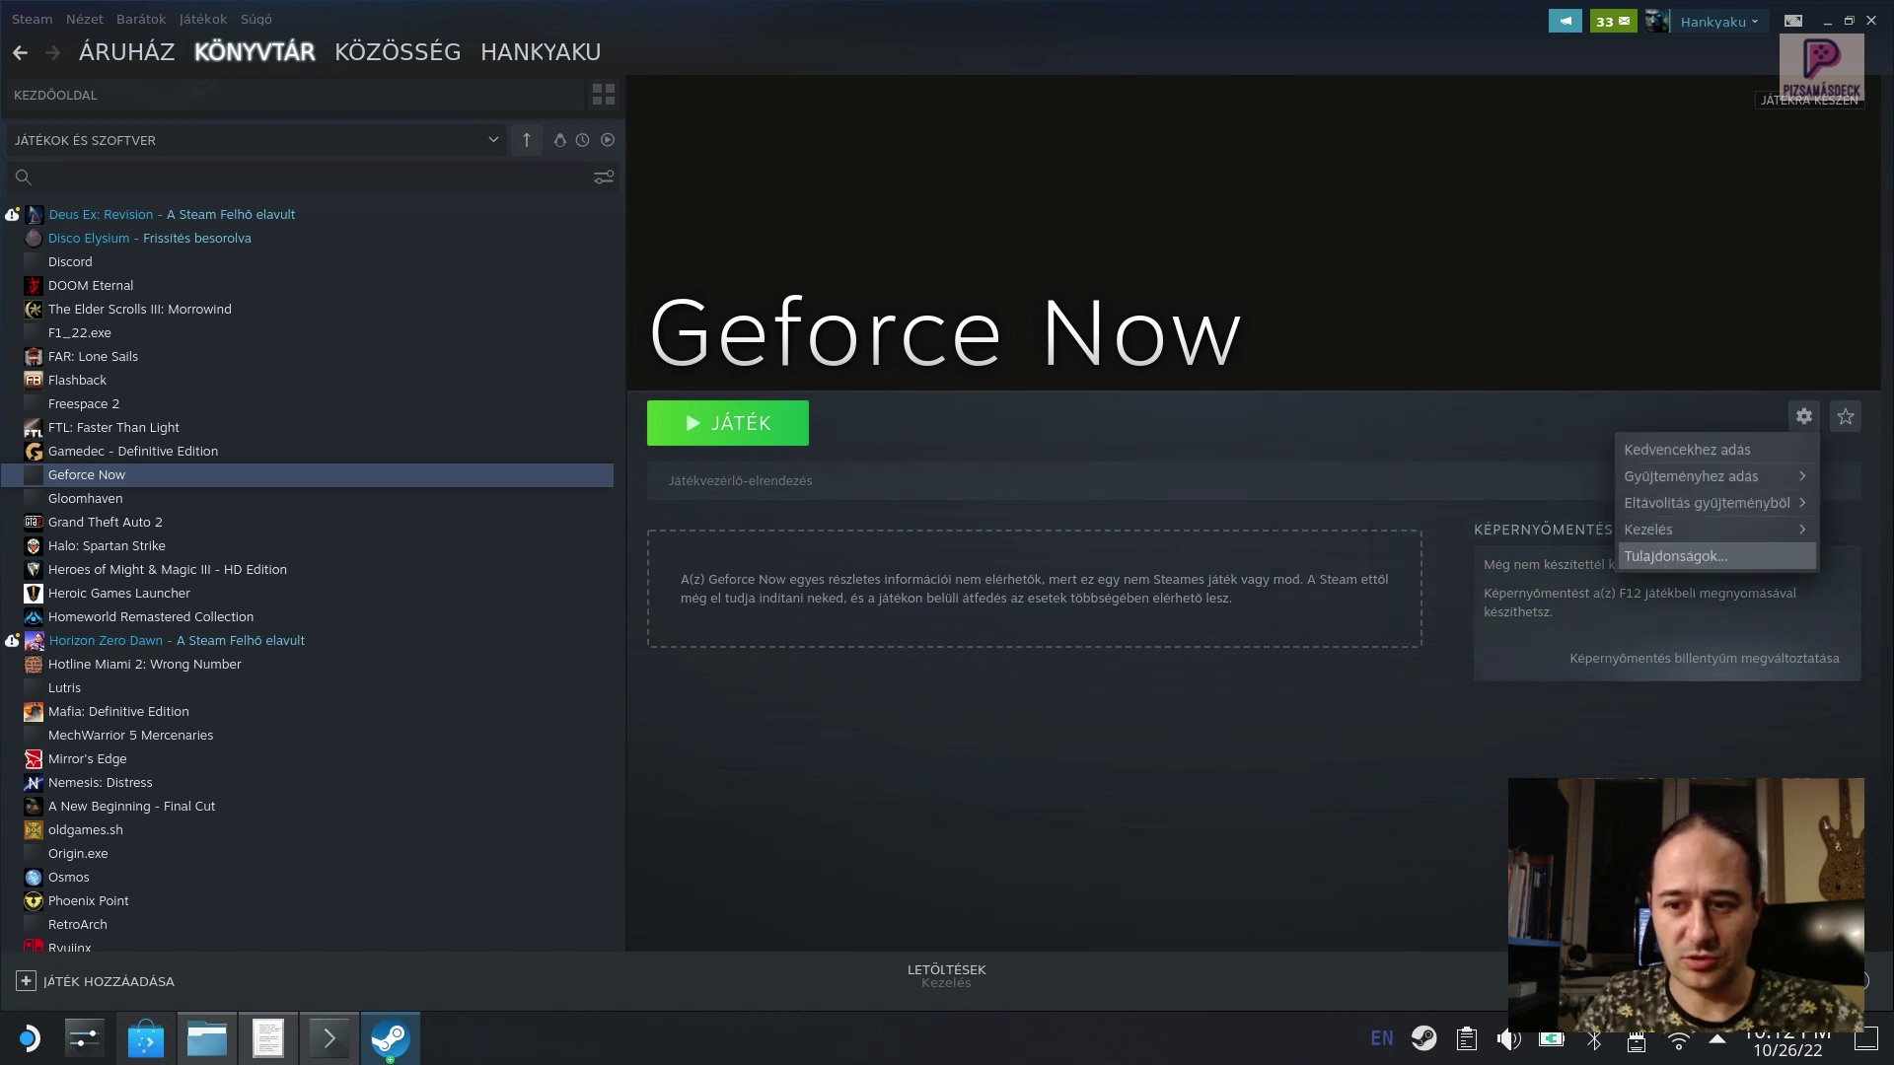
left_click(1675, 557)
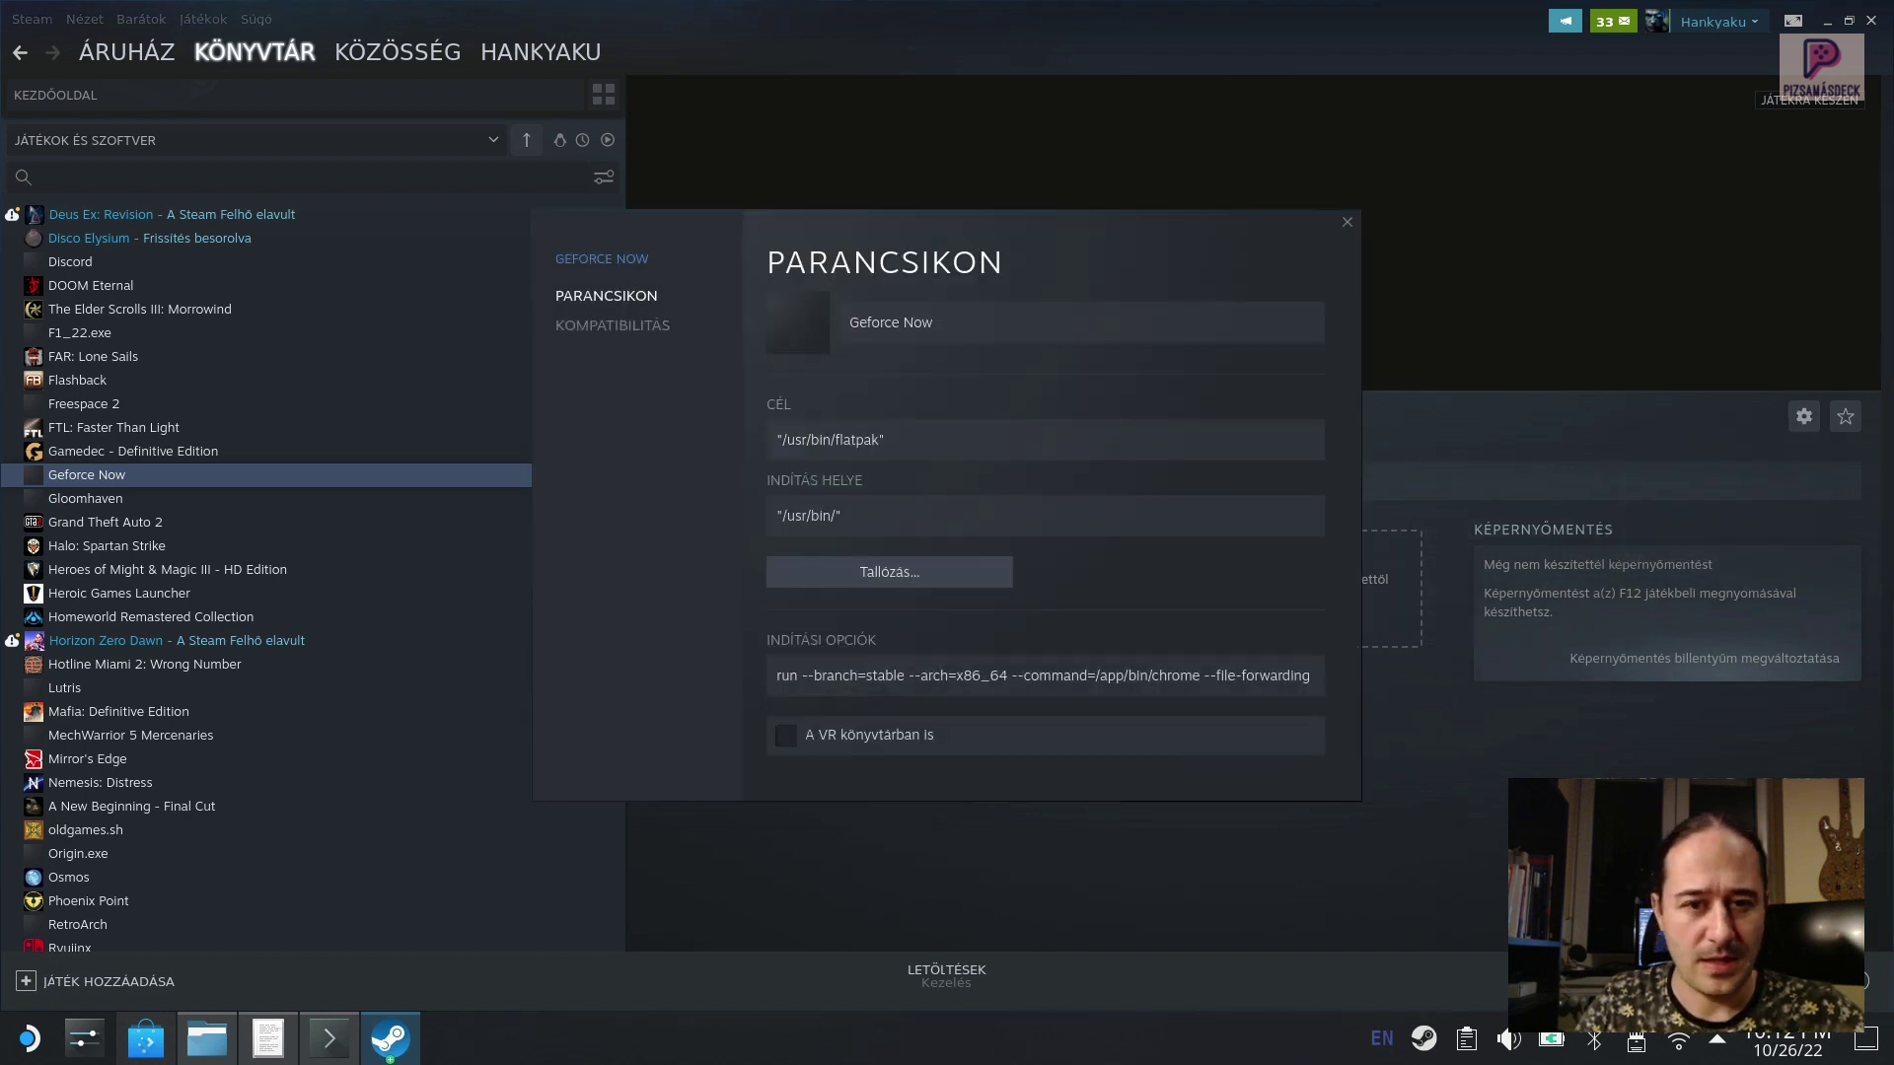
left_click(797, 321)
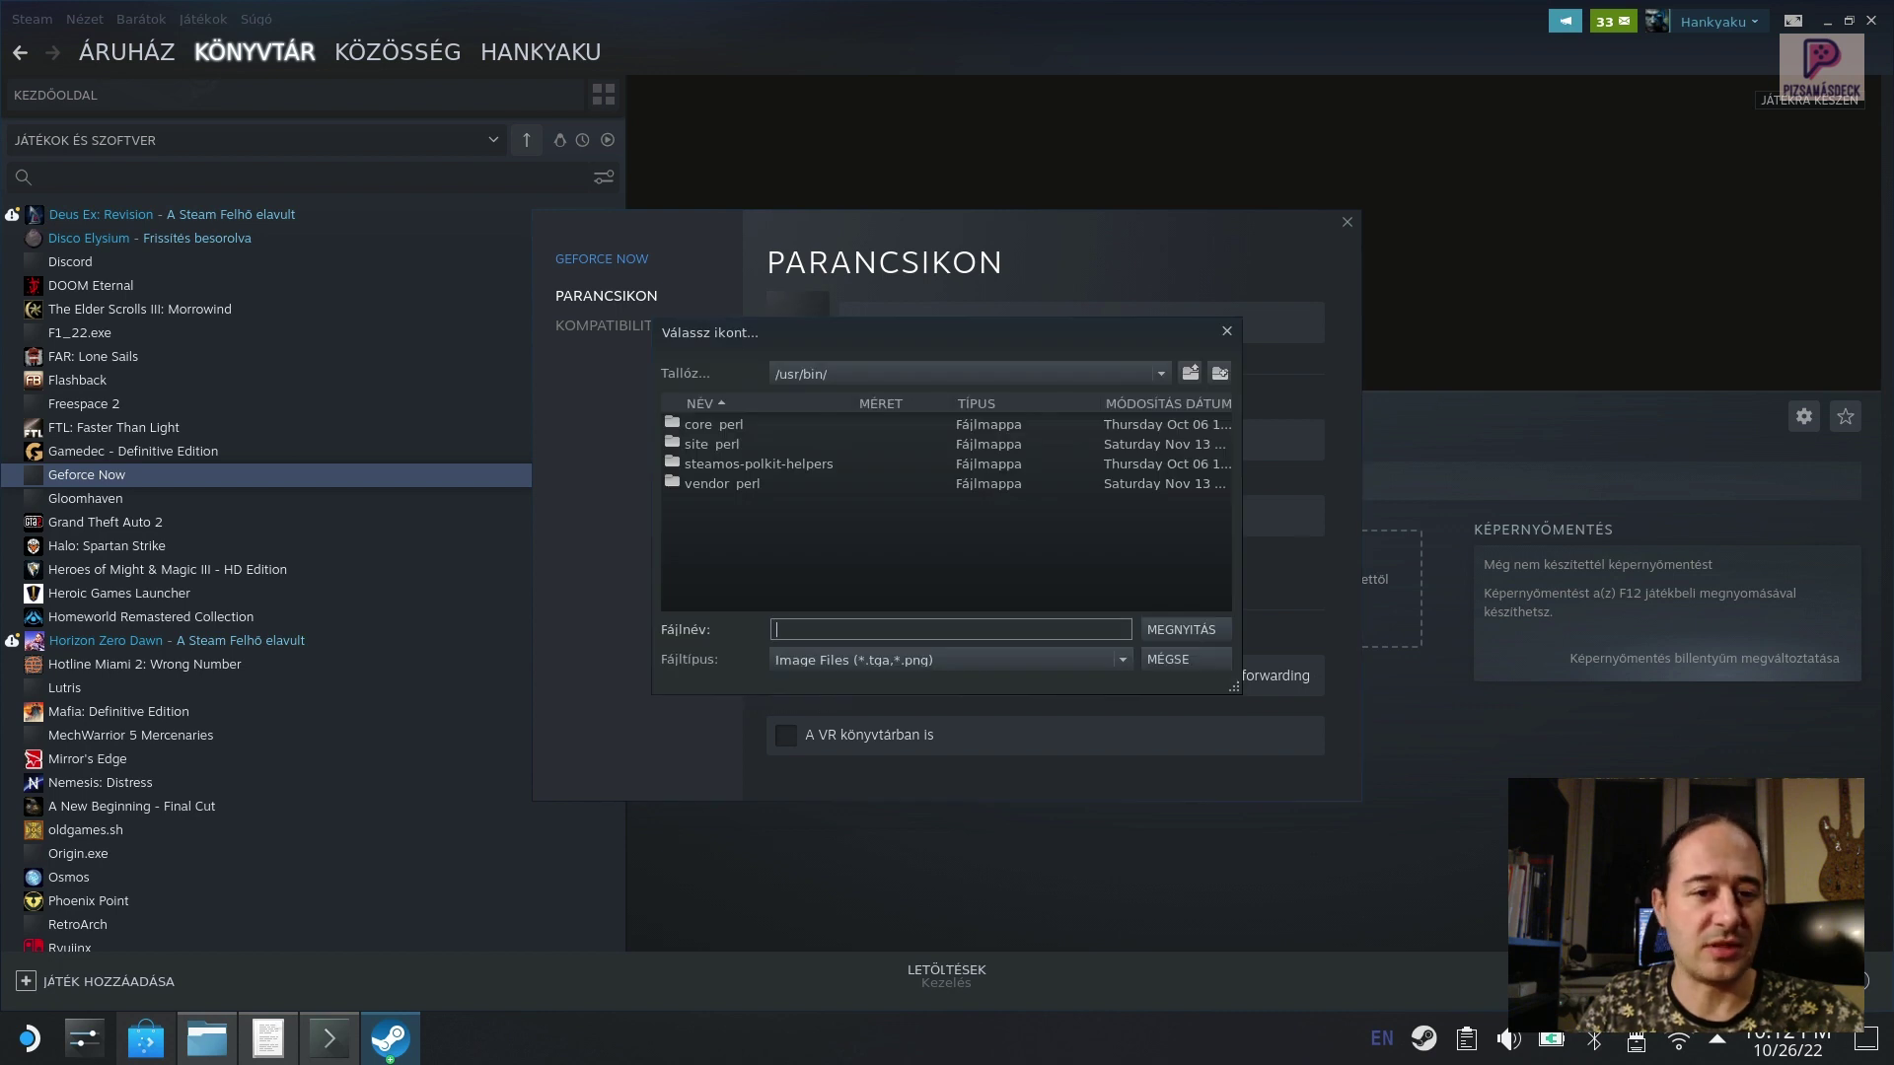
left_click(968, 374)
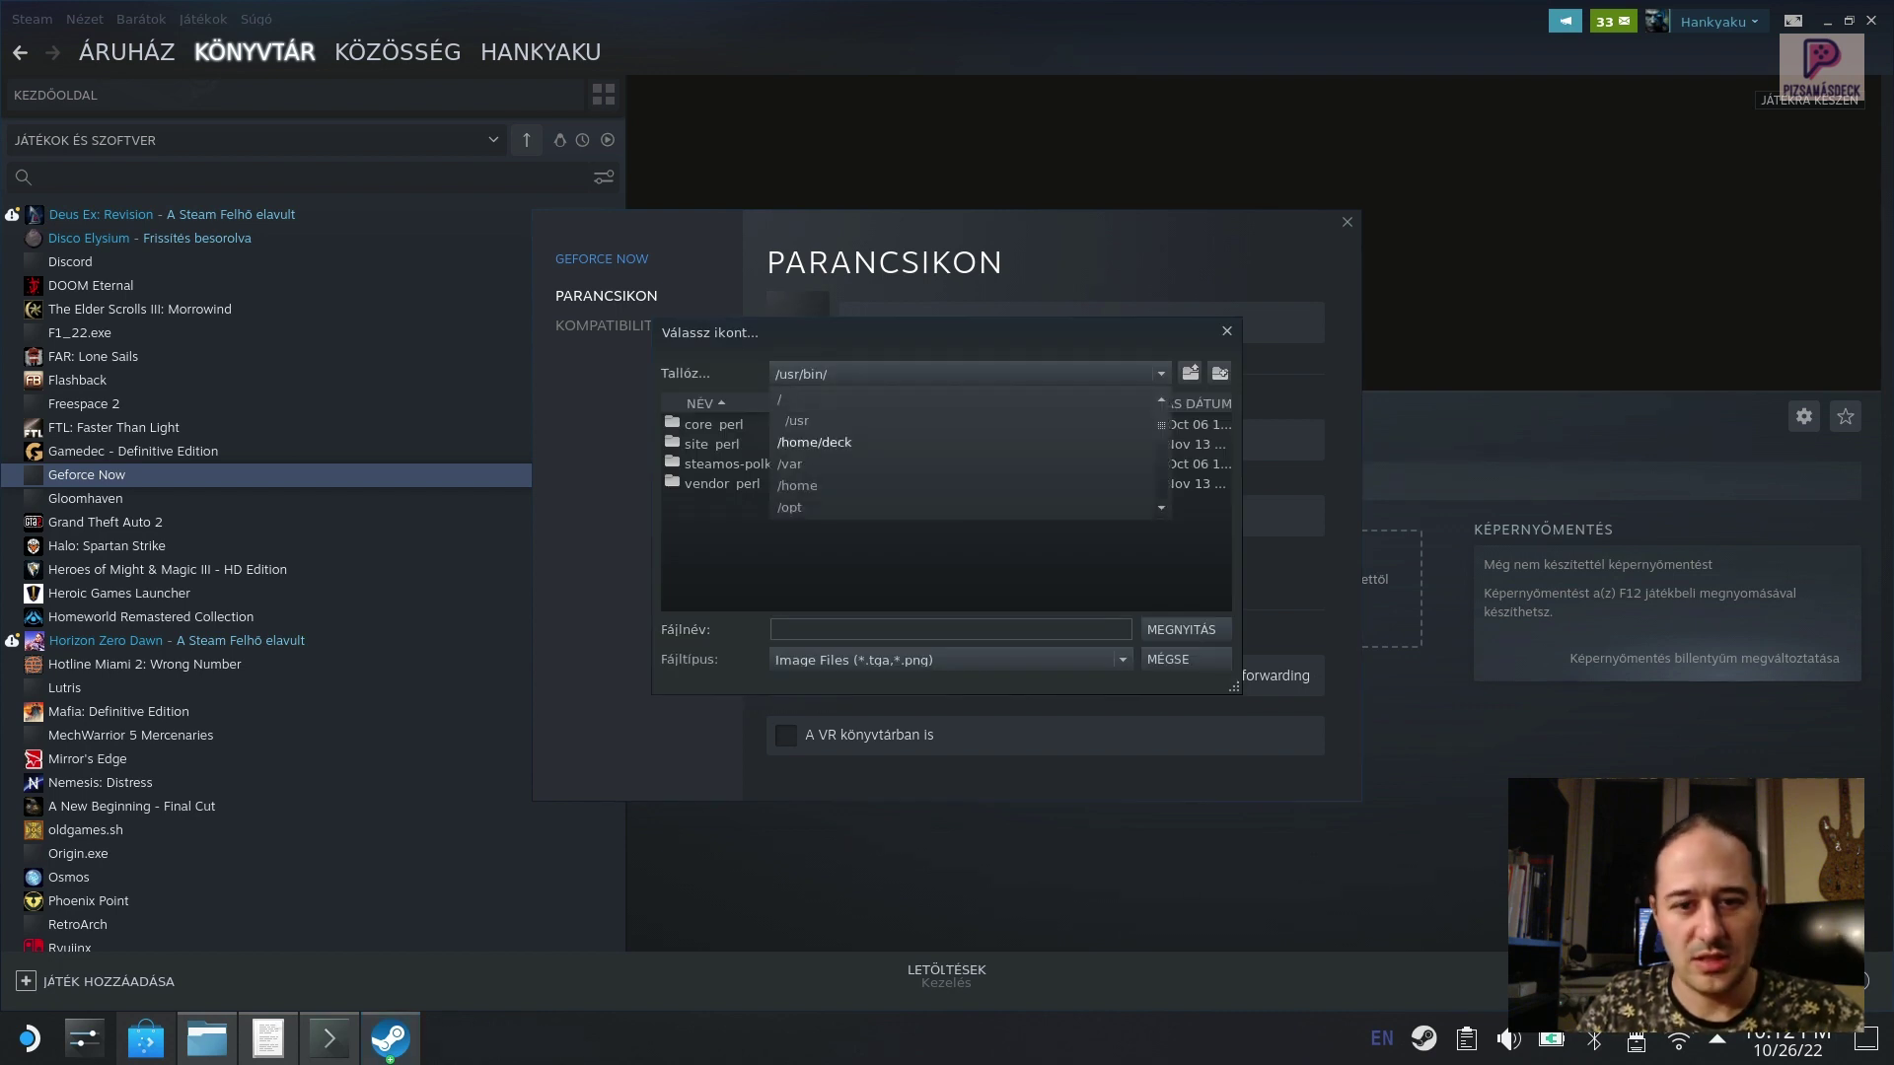
left_click(814, 442)
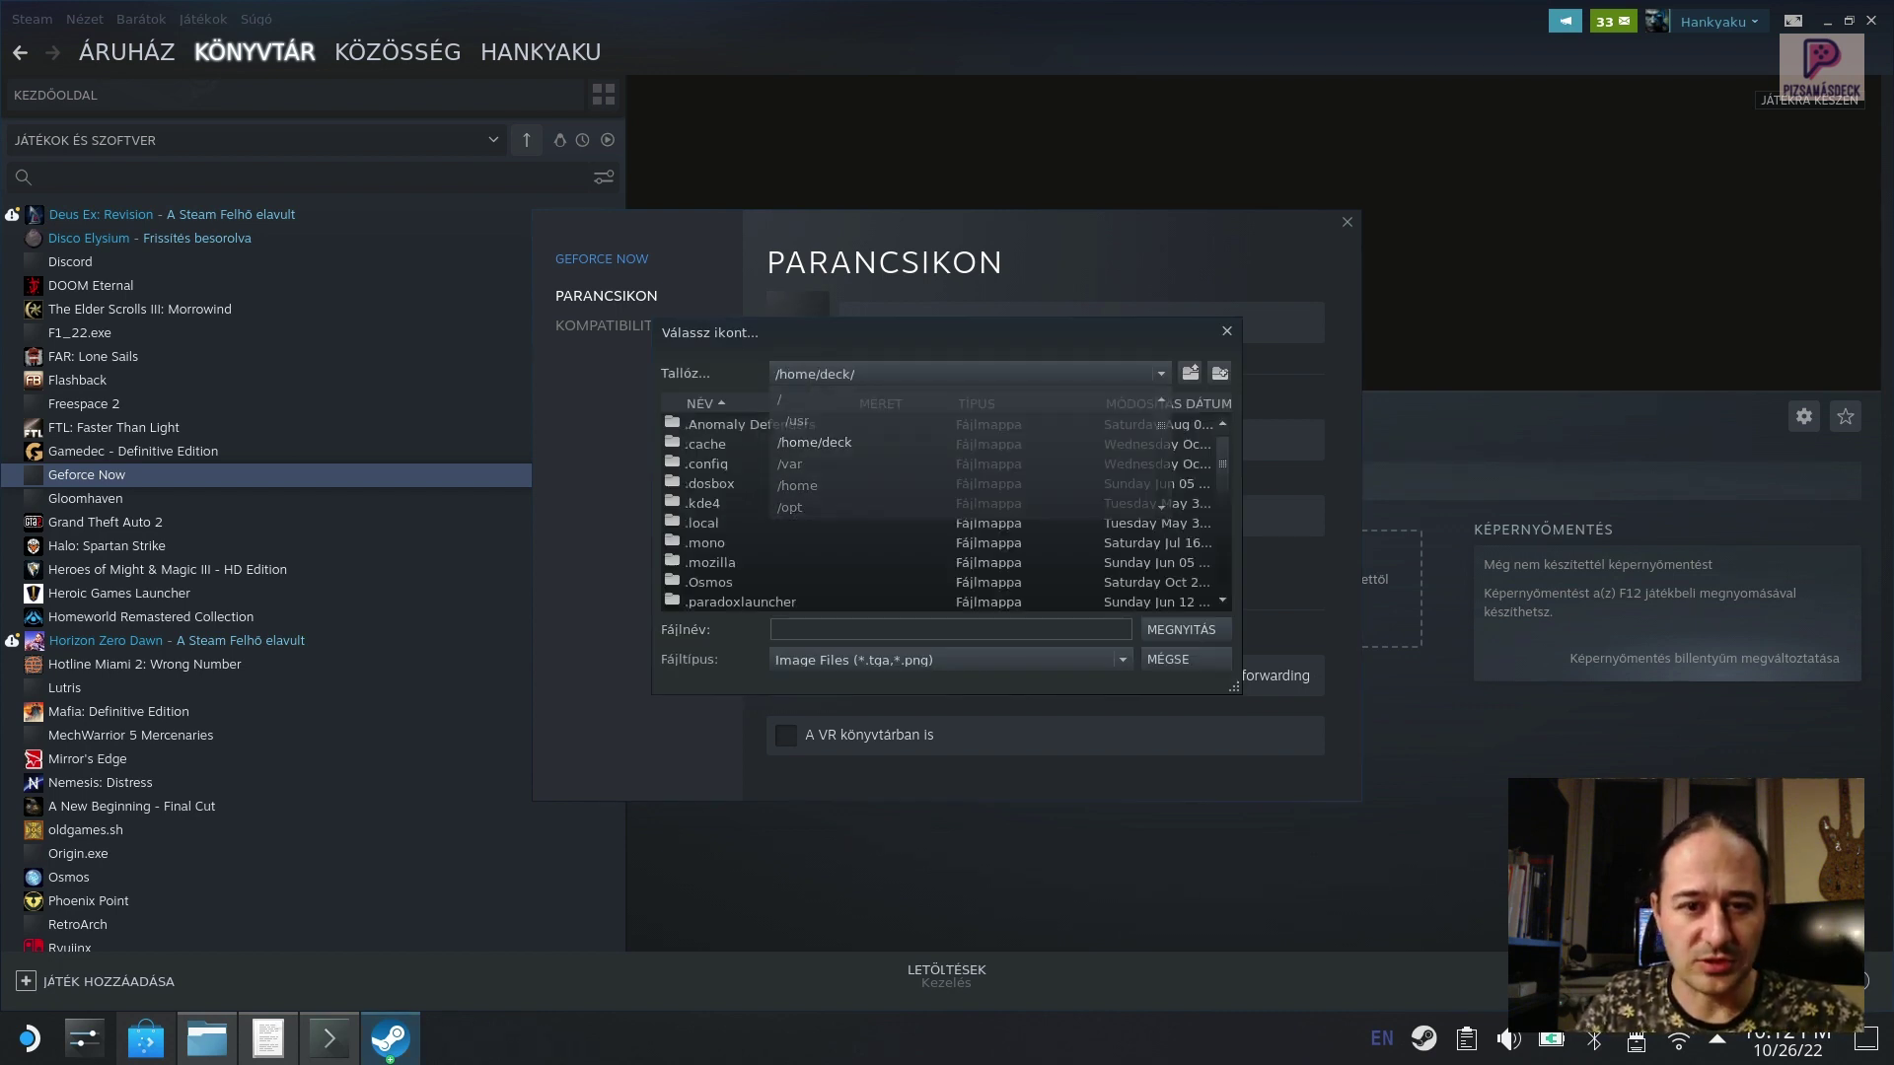
scroll(942, 513, "down", 5)
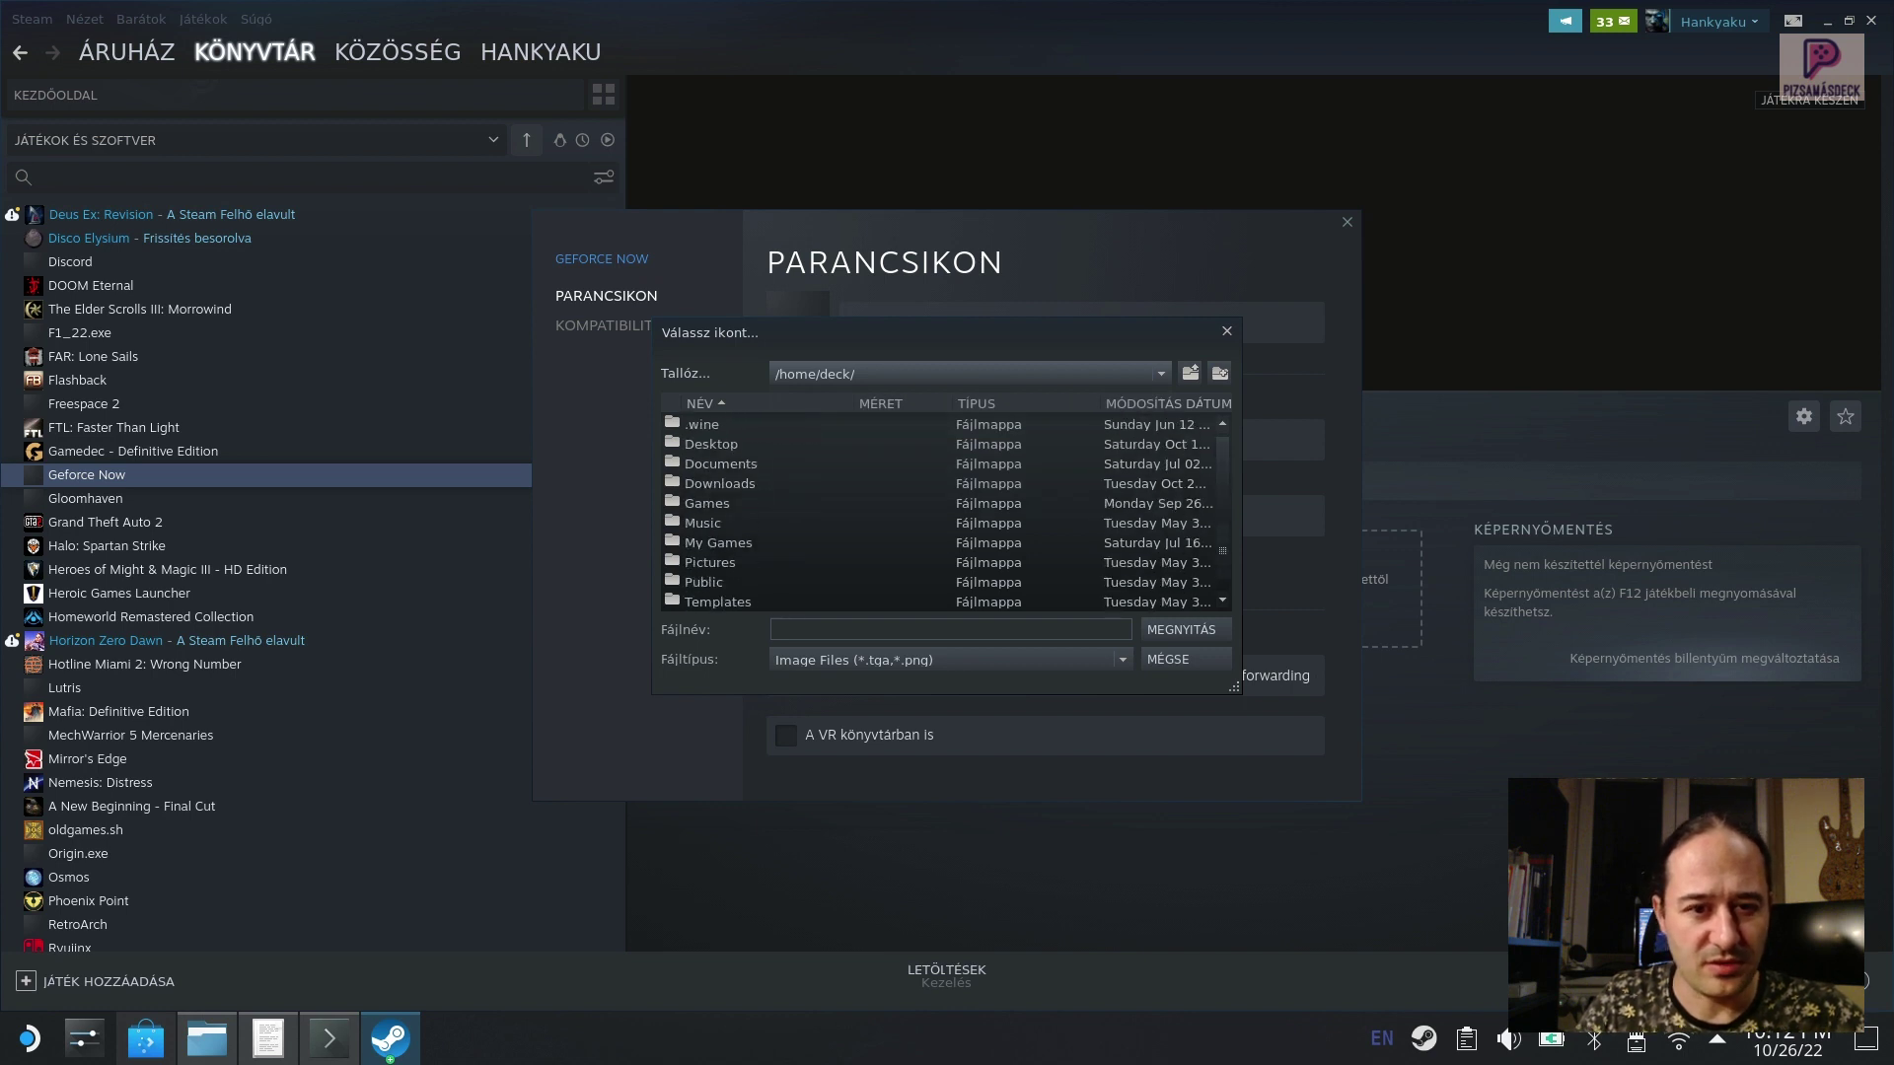
left_click(719, 484)
key("Return")
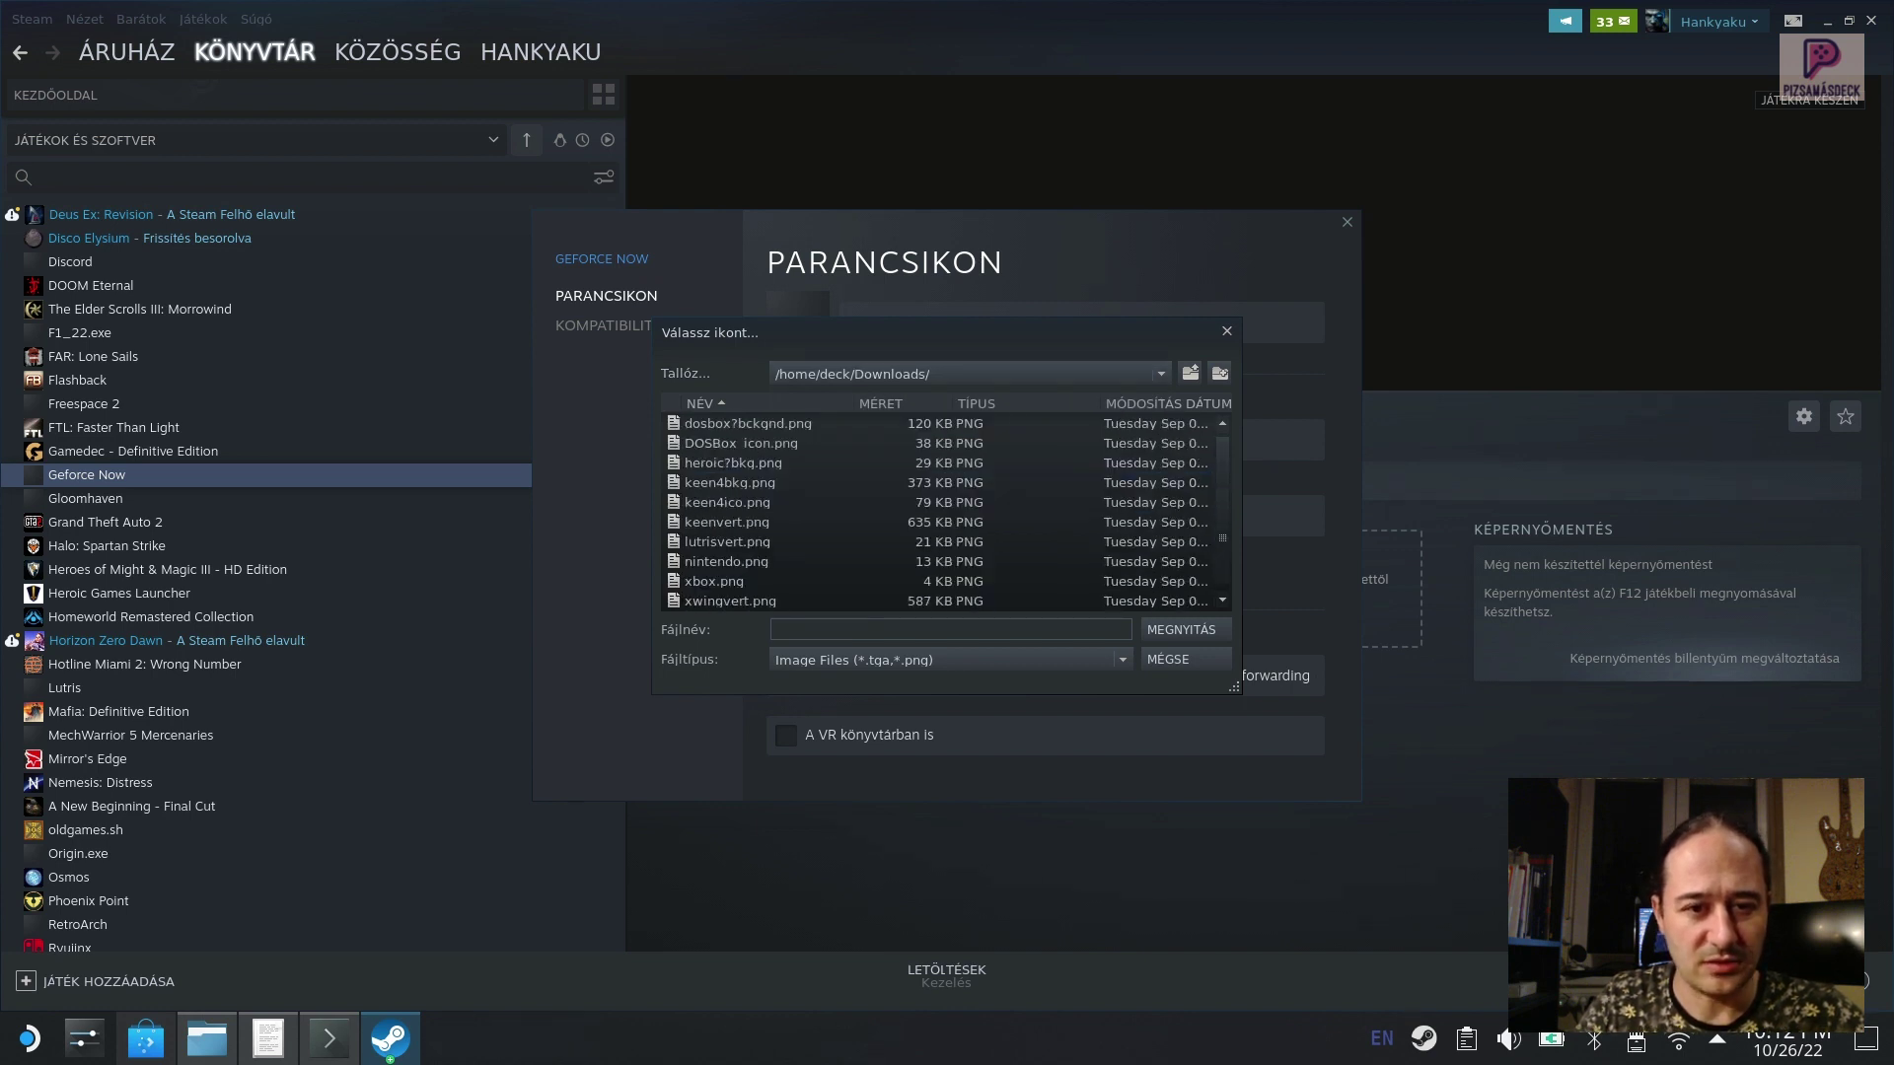
scroll(942, 512, "up", 2)
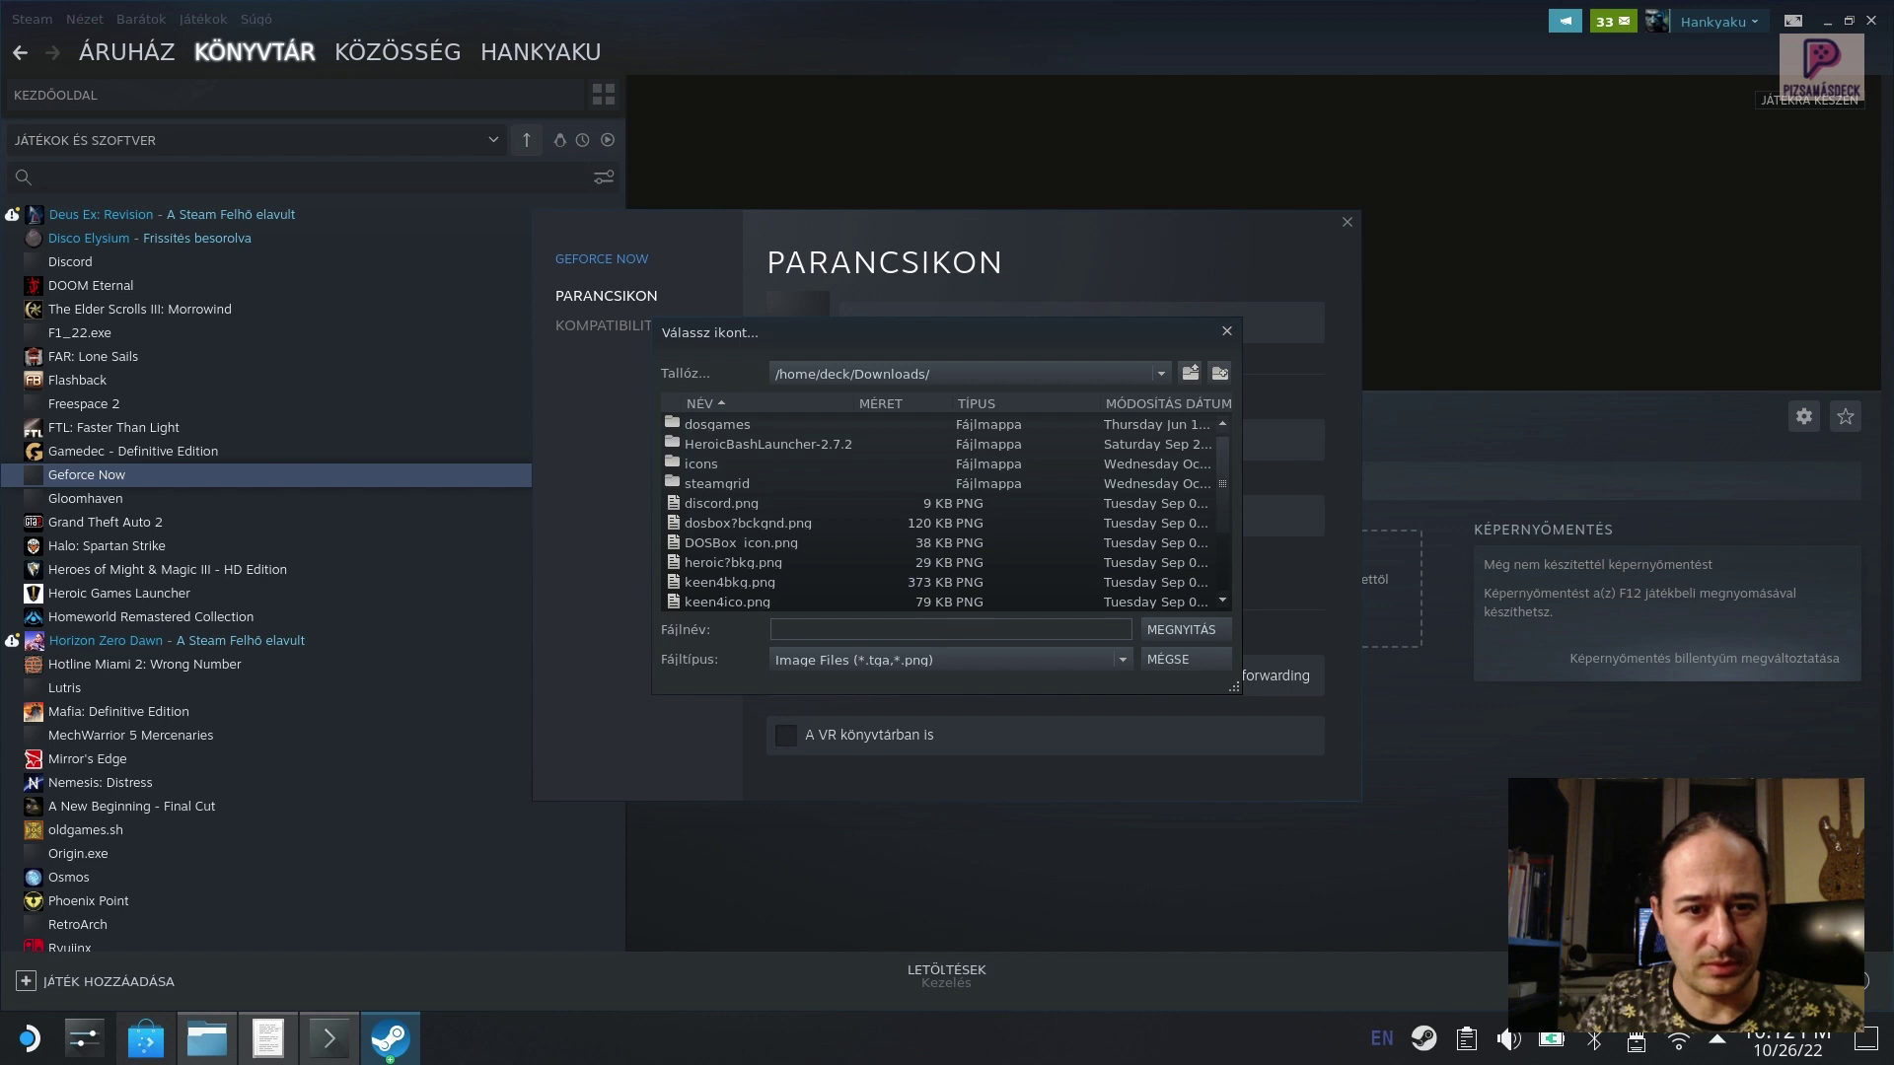
left_click(717, 483)
key("Return")
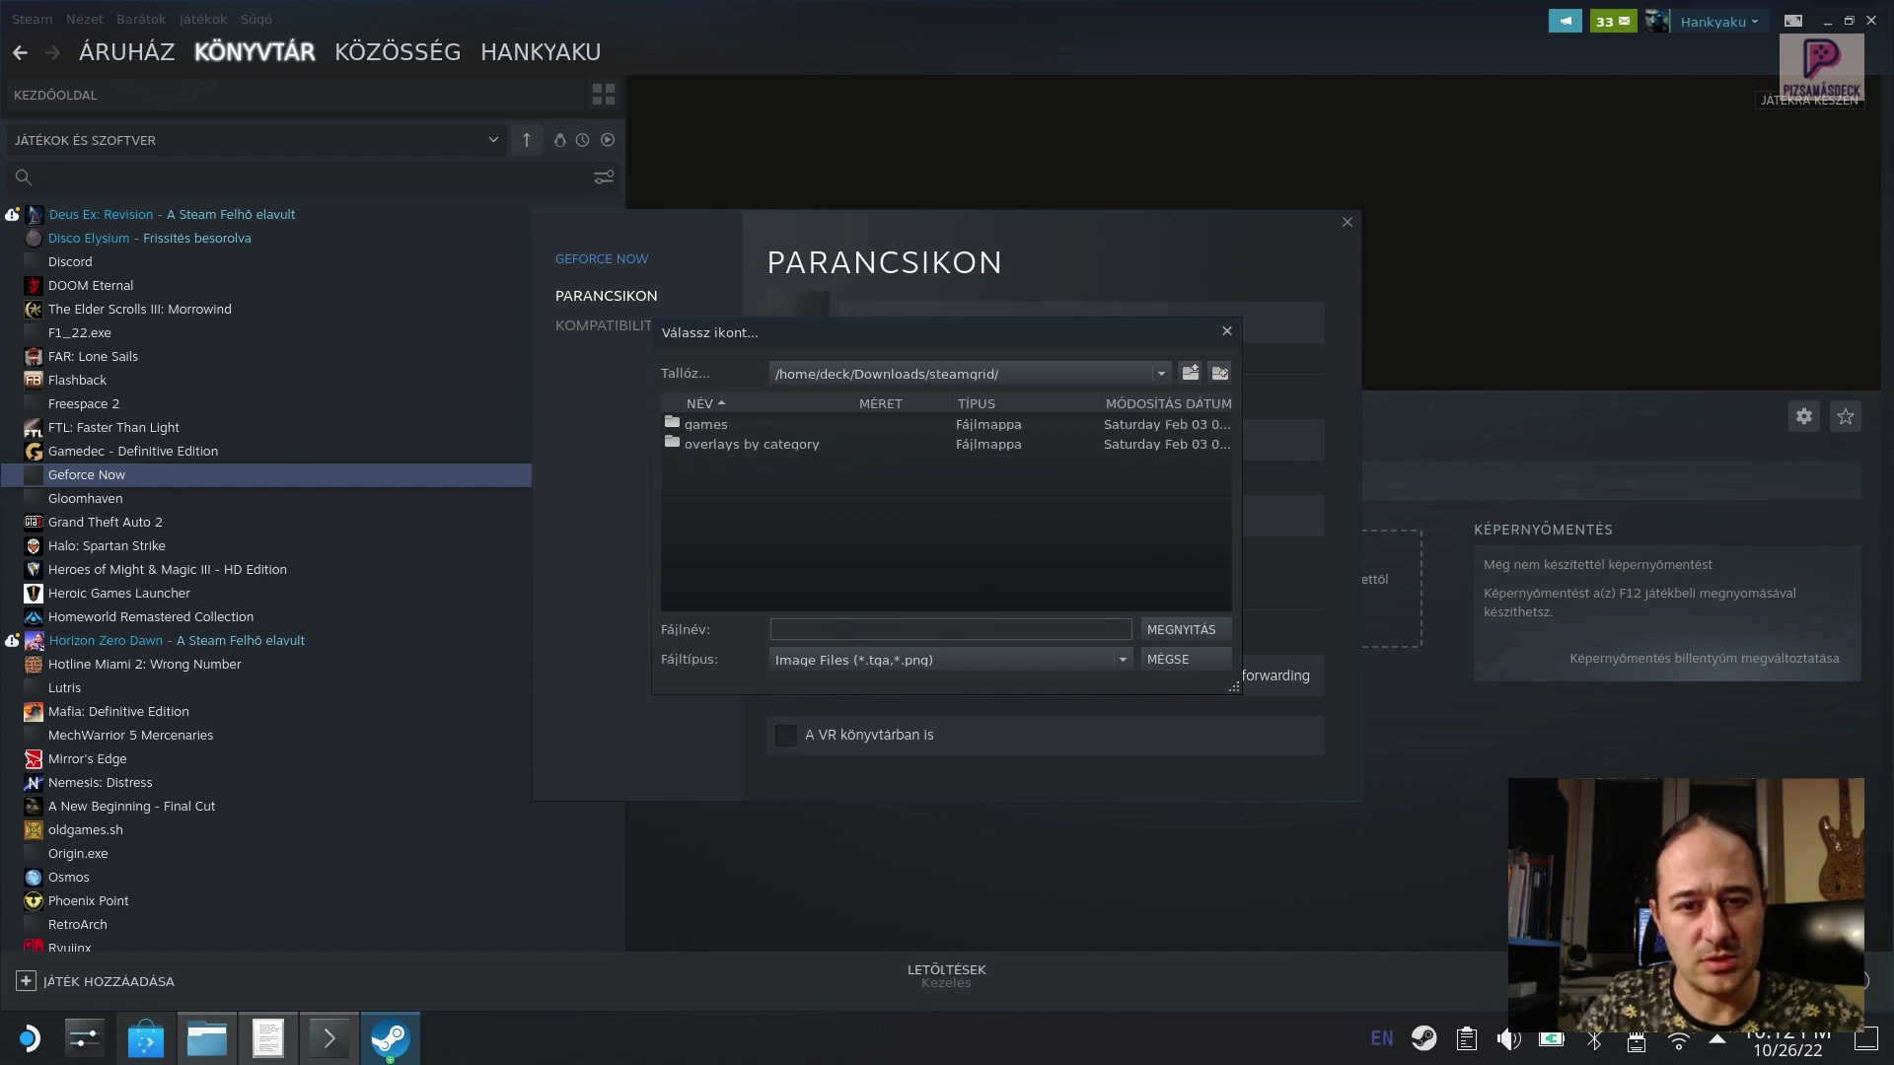
left_click(962, 373)
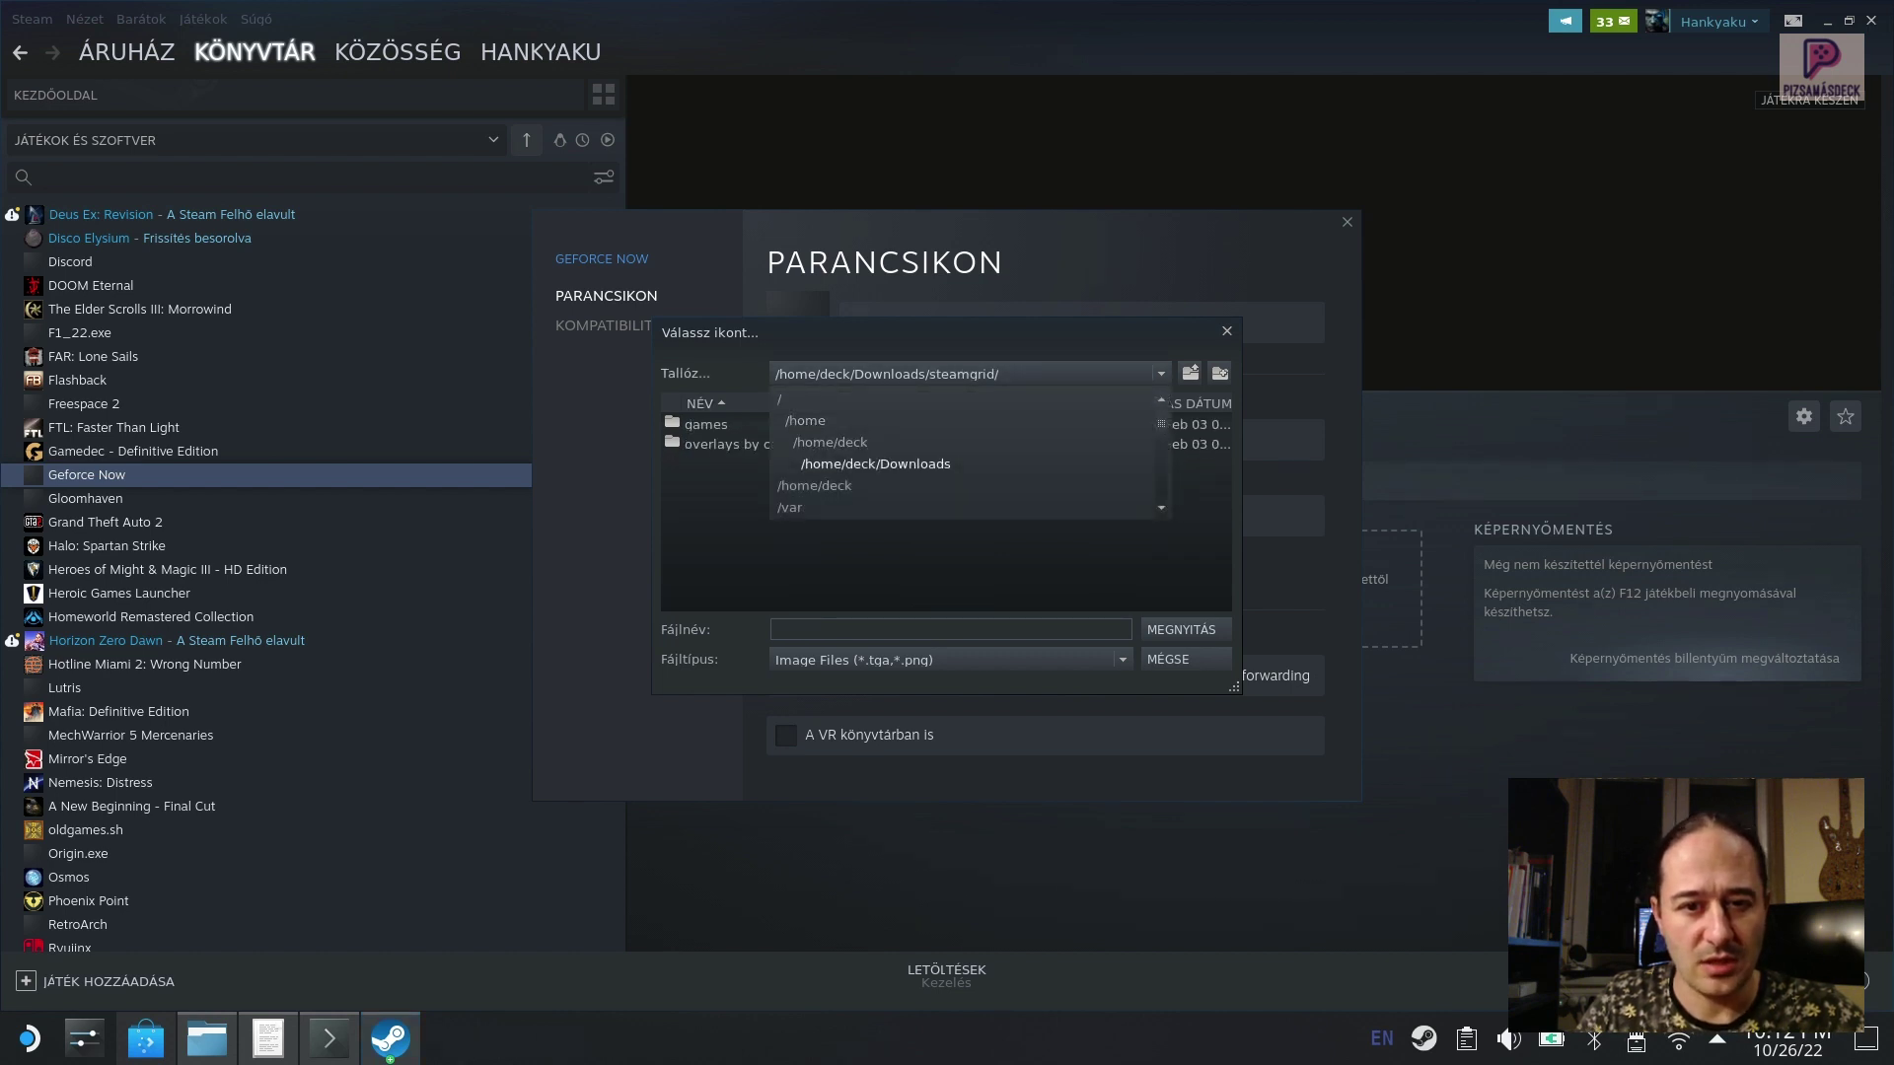
left_click(875, 463)
Step: Set geforce_now_ico.png from the icons folder as the shortcut's icon and close the properties
left_click(875, 464)
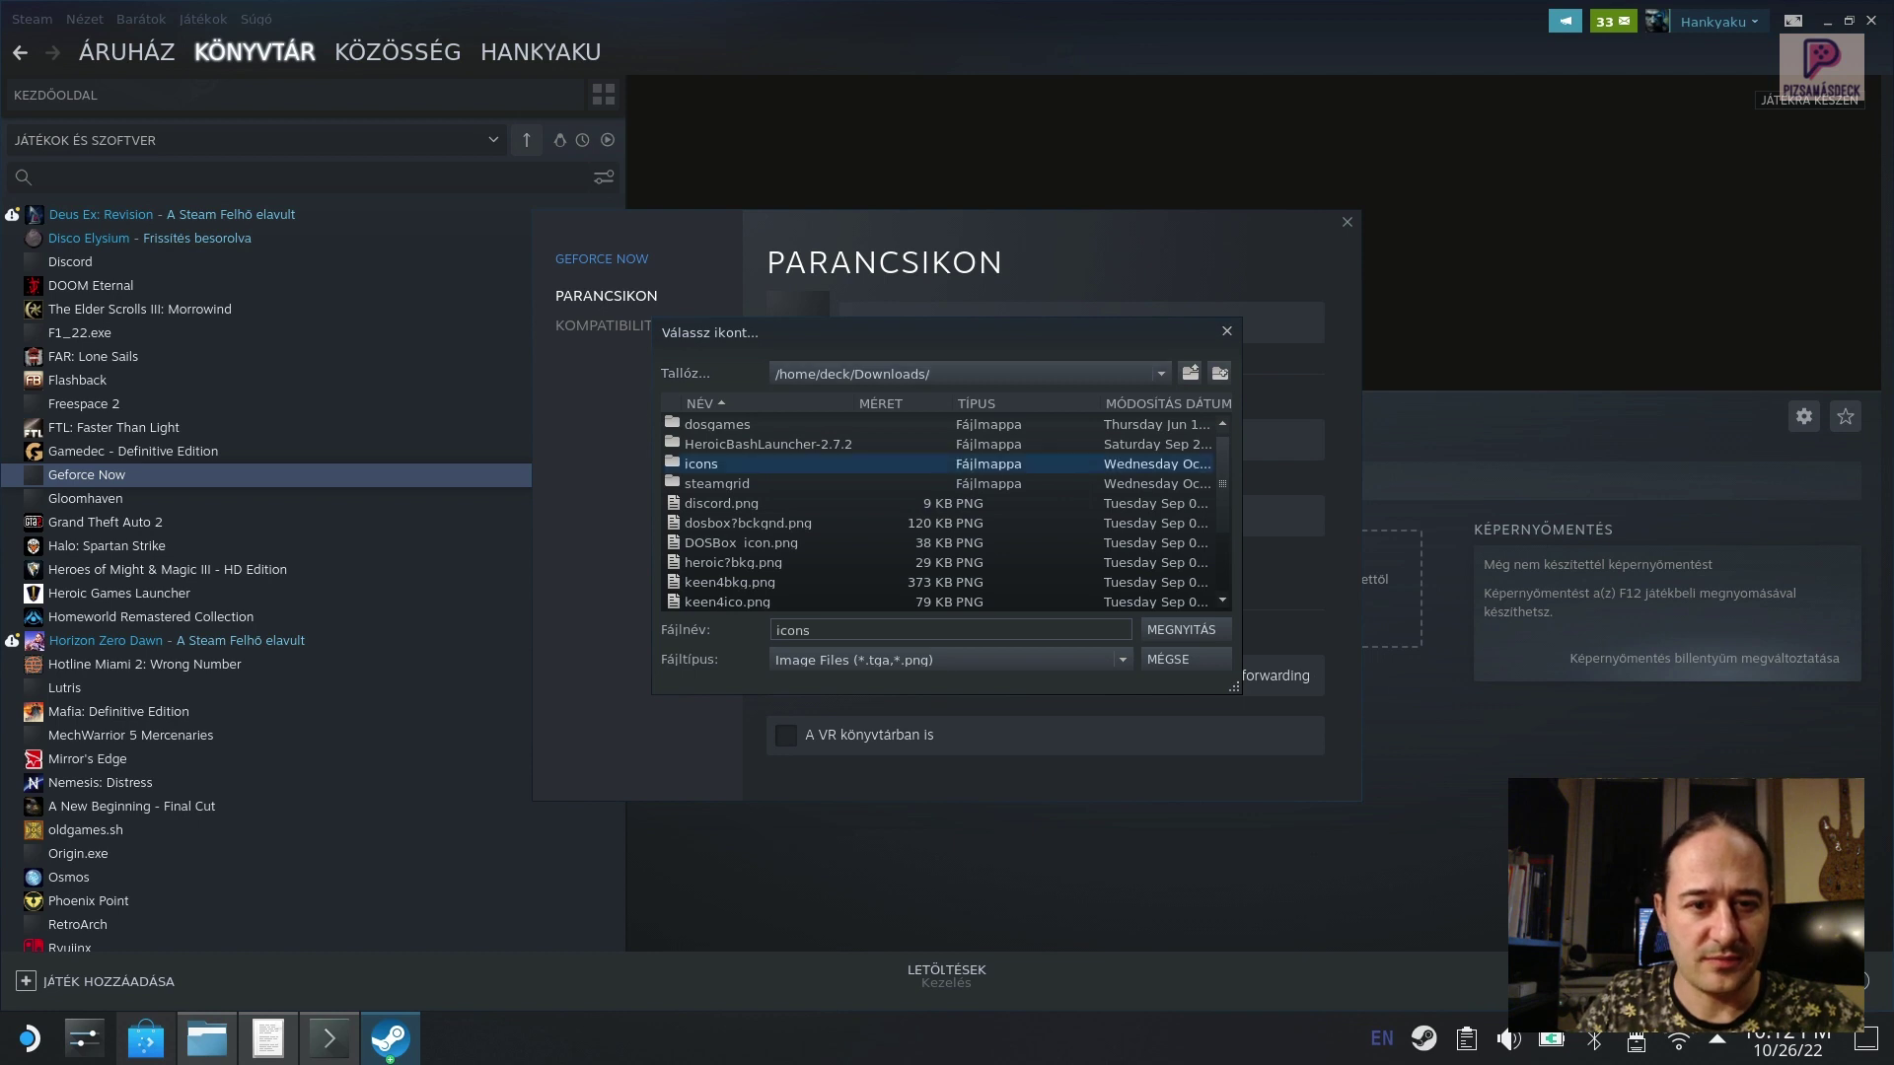
key("Return")
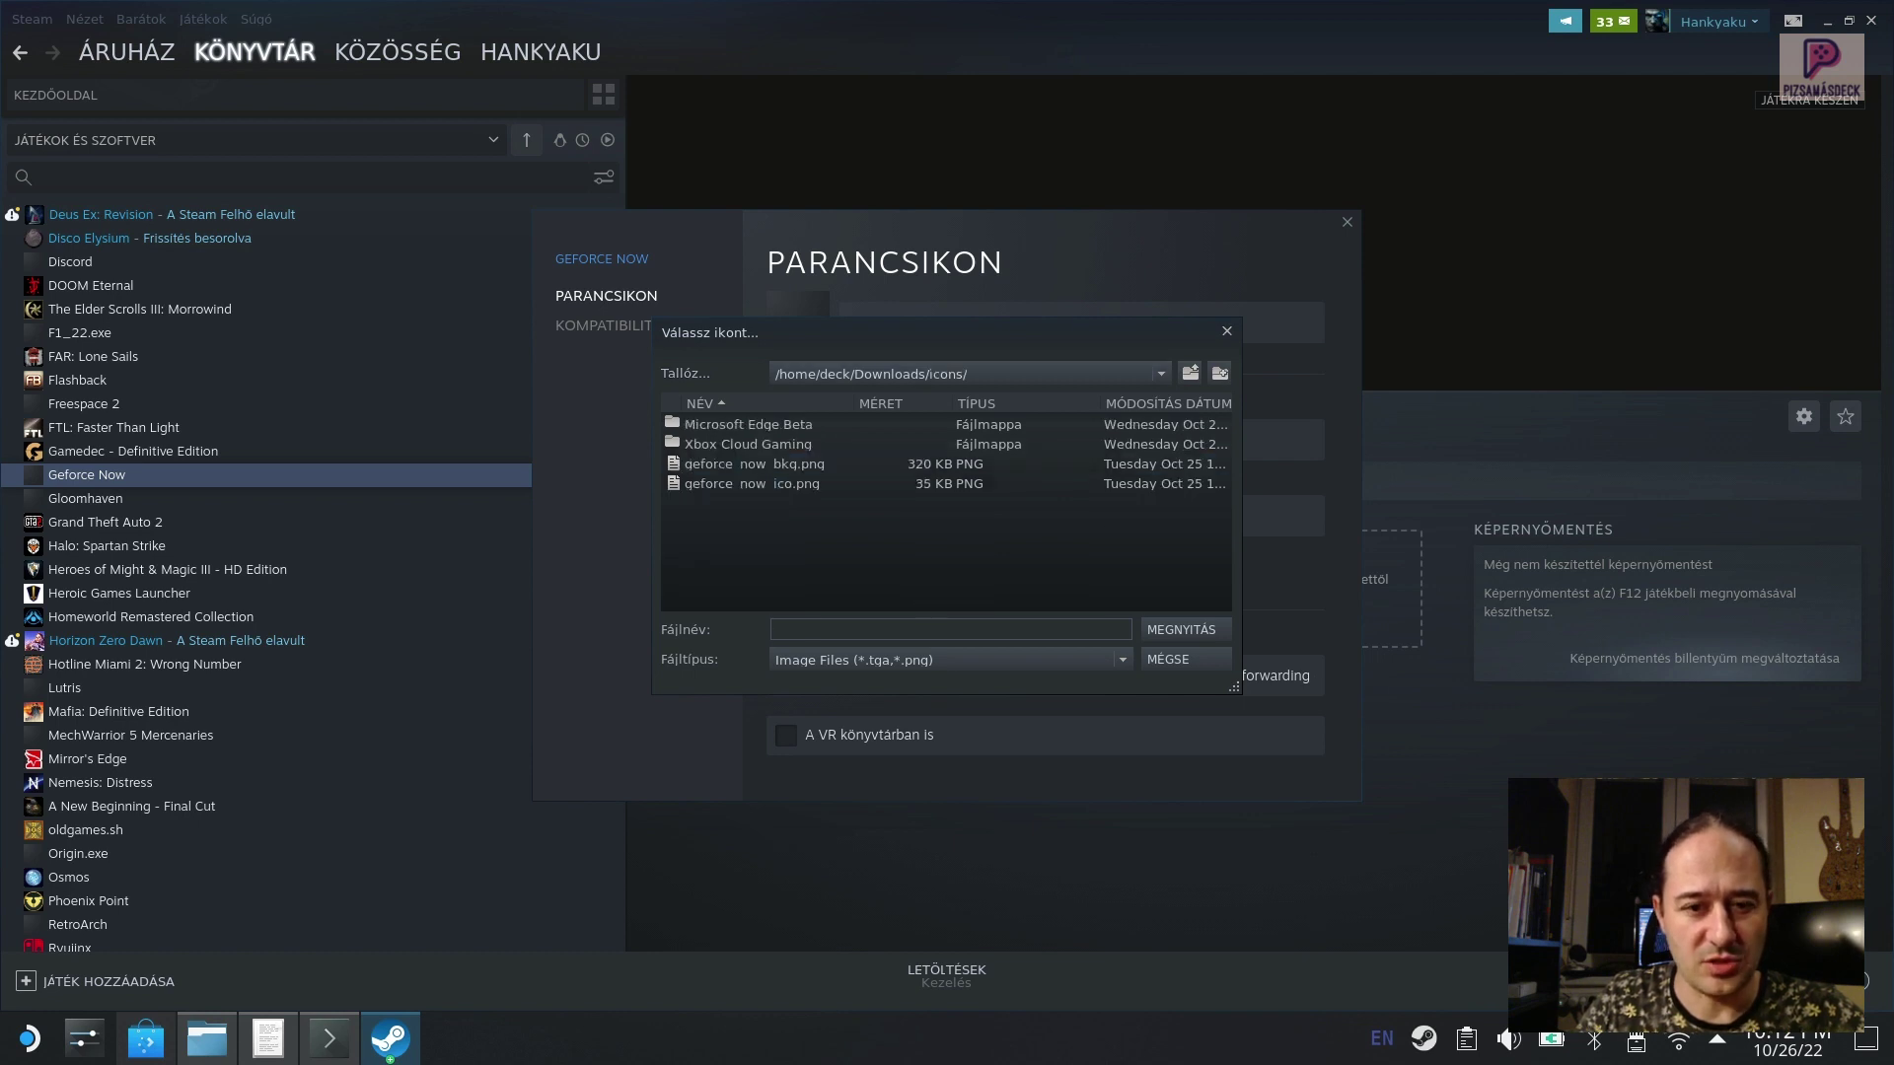
left_click(752, 483)
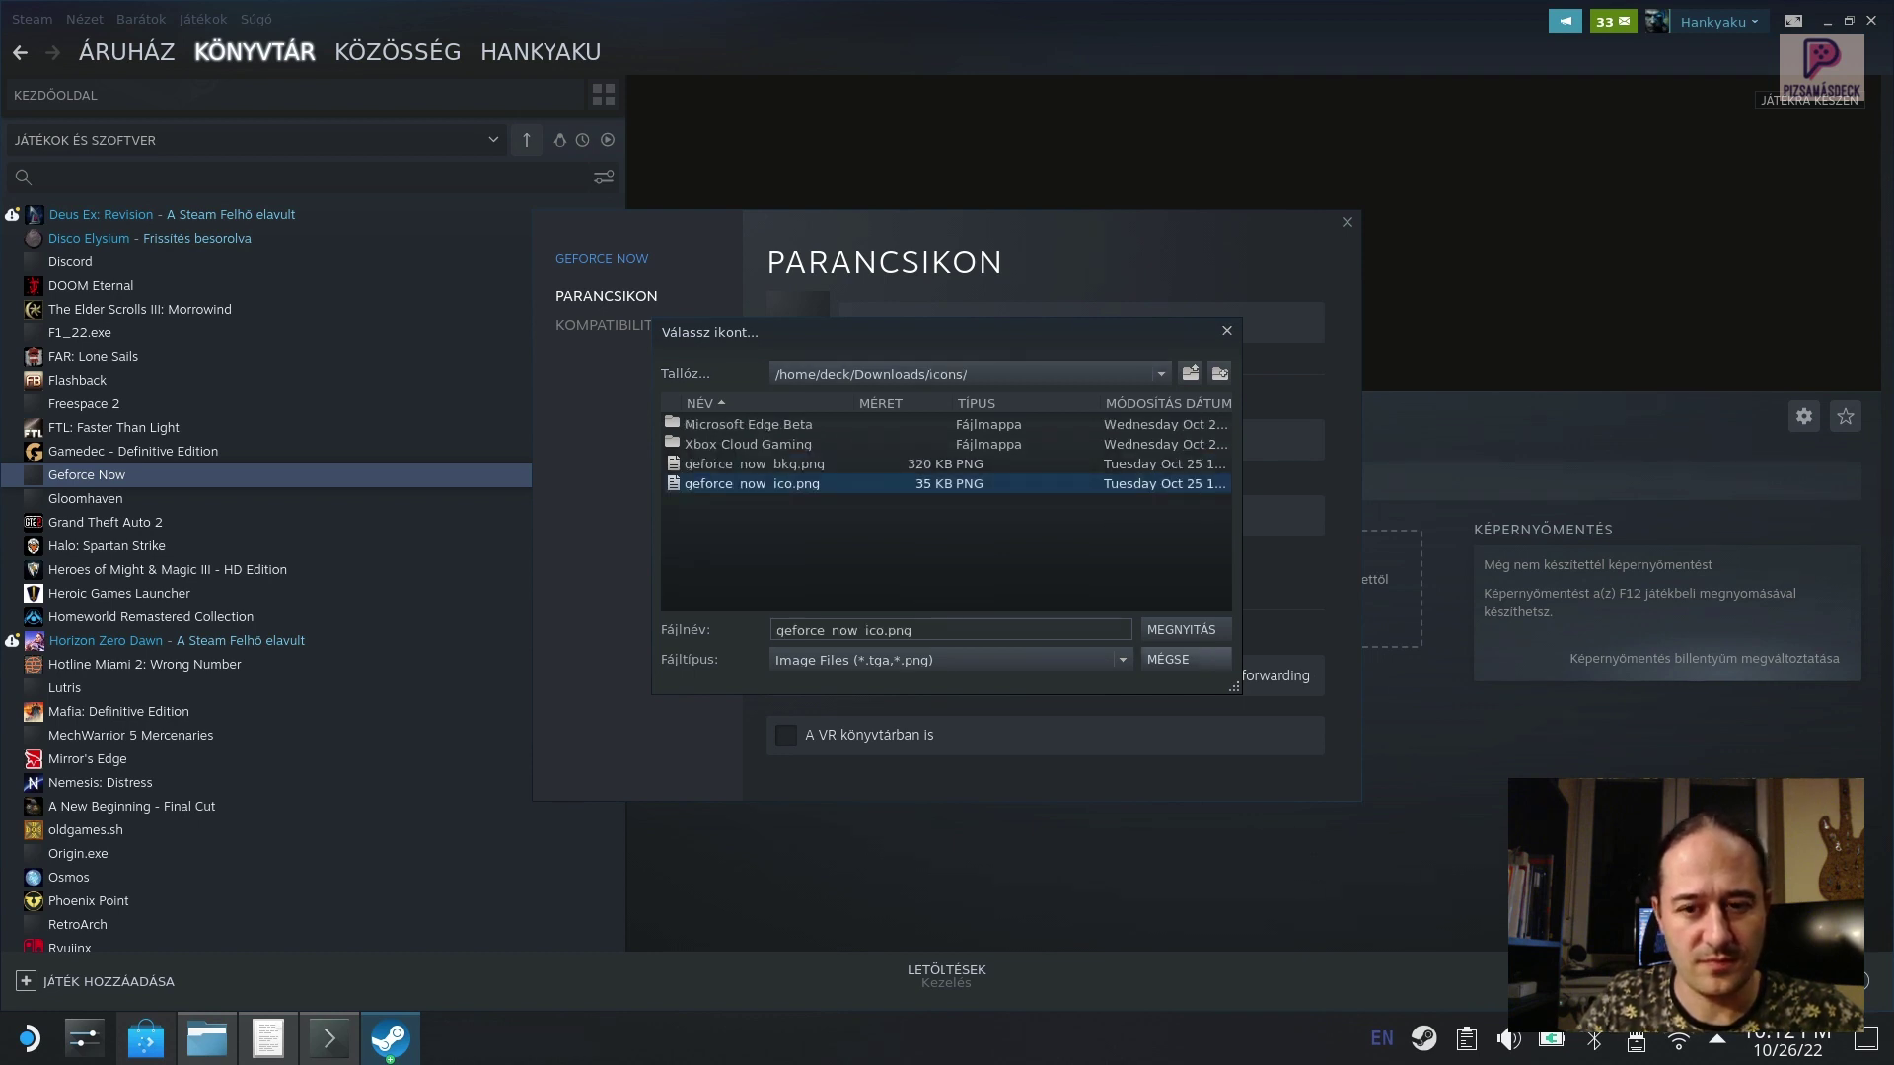
left_click(1181, 629)
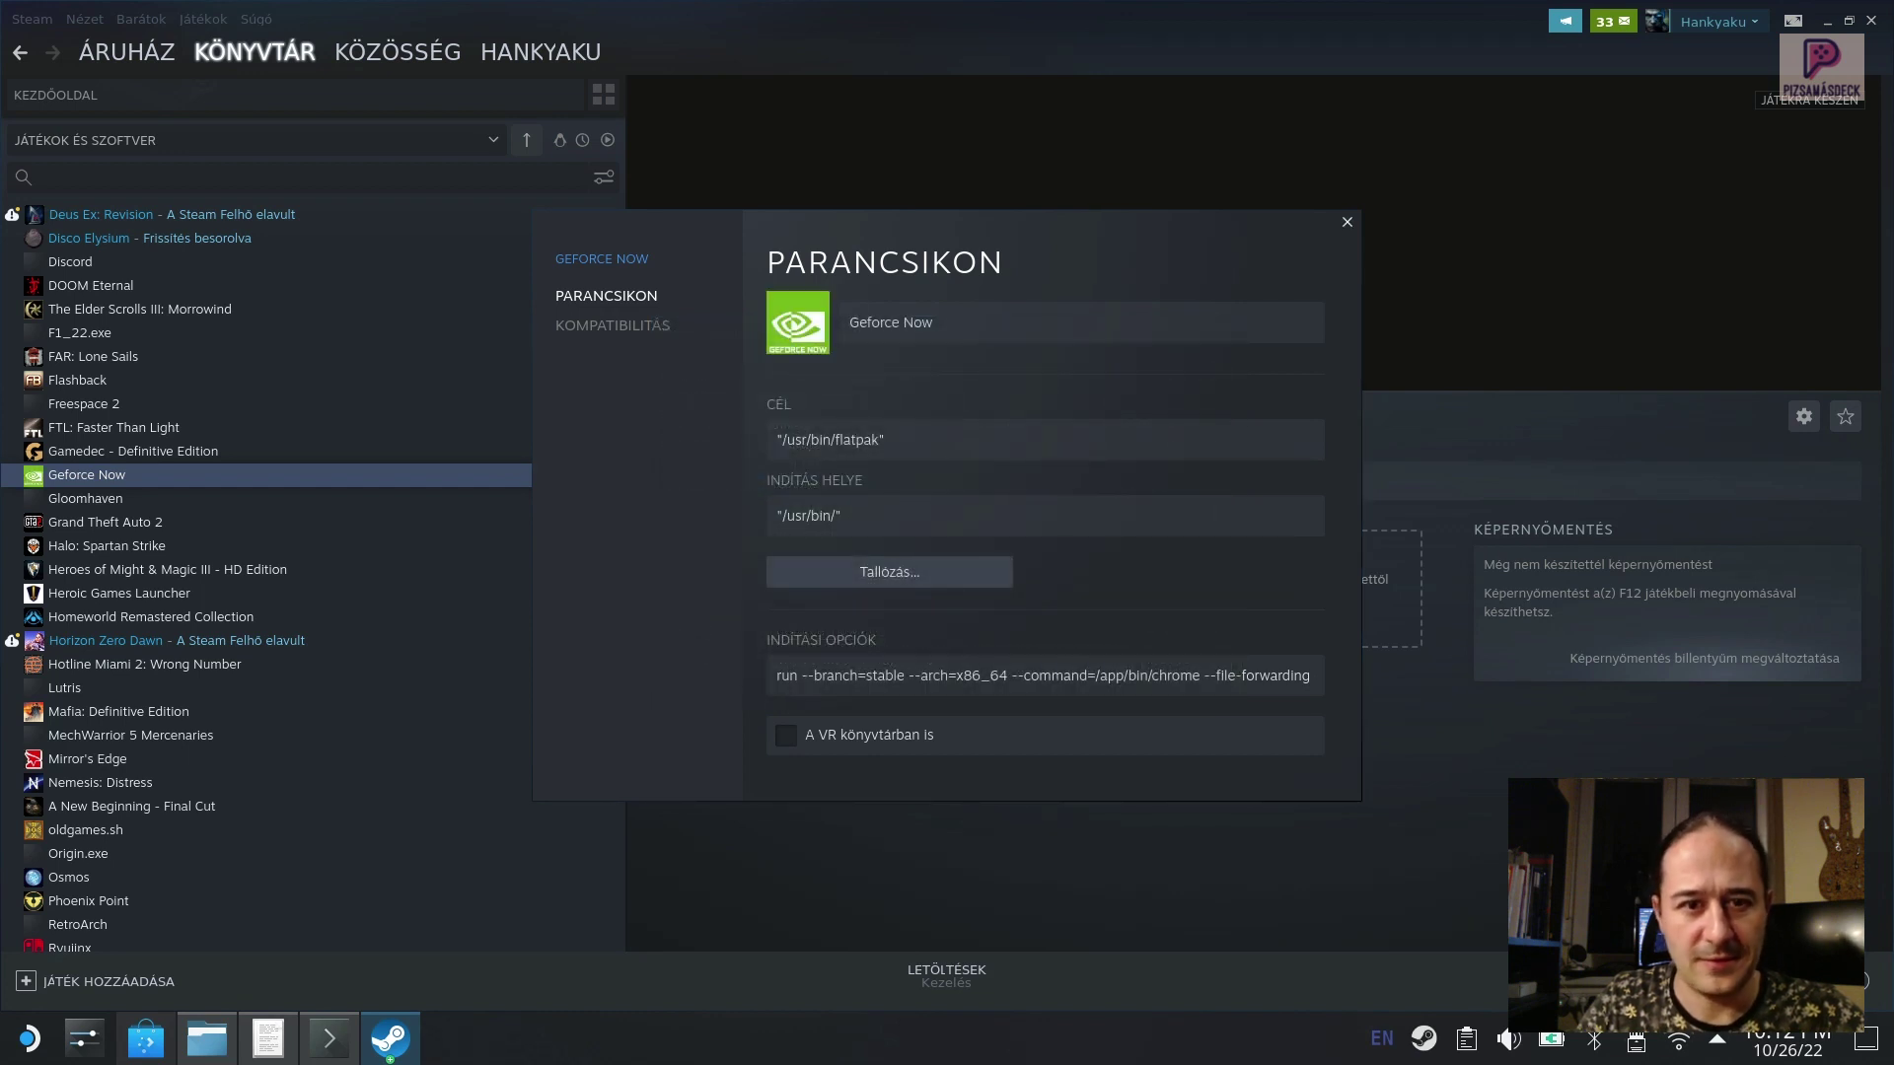
key("Escape")
Step: Start setting a custom background for Geforce Now and browse to the /home/deck/Downloads folder
right_click(1331, 193)
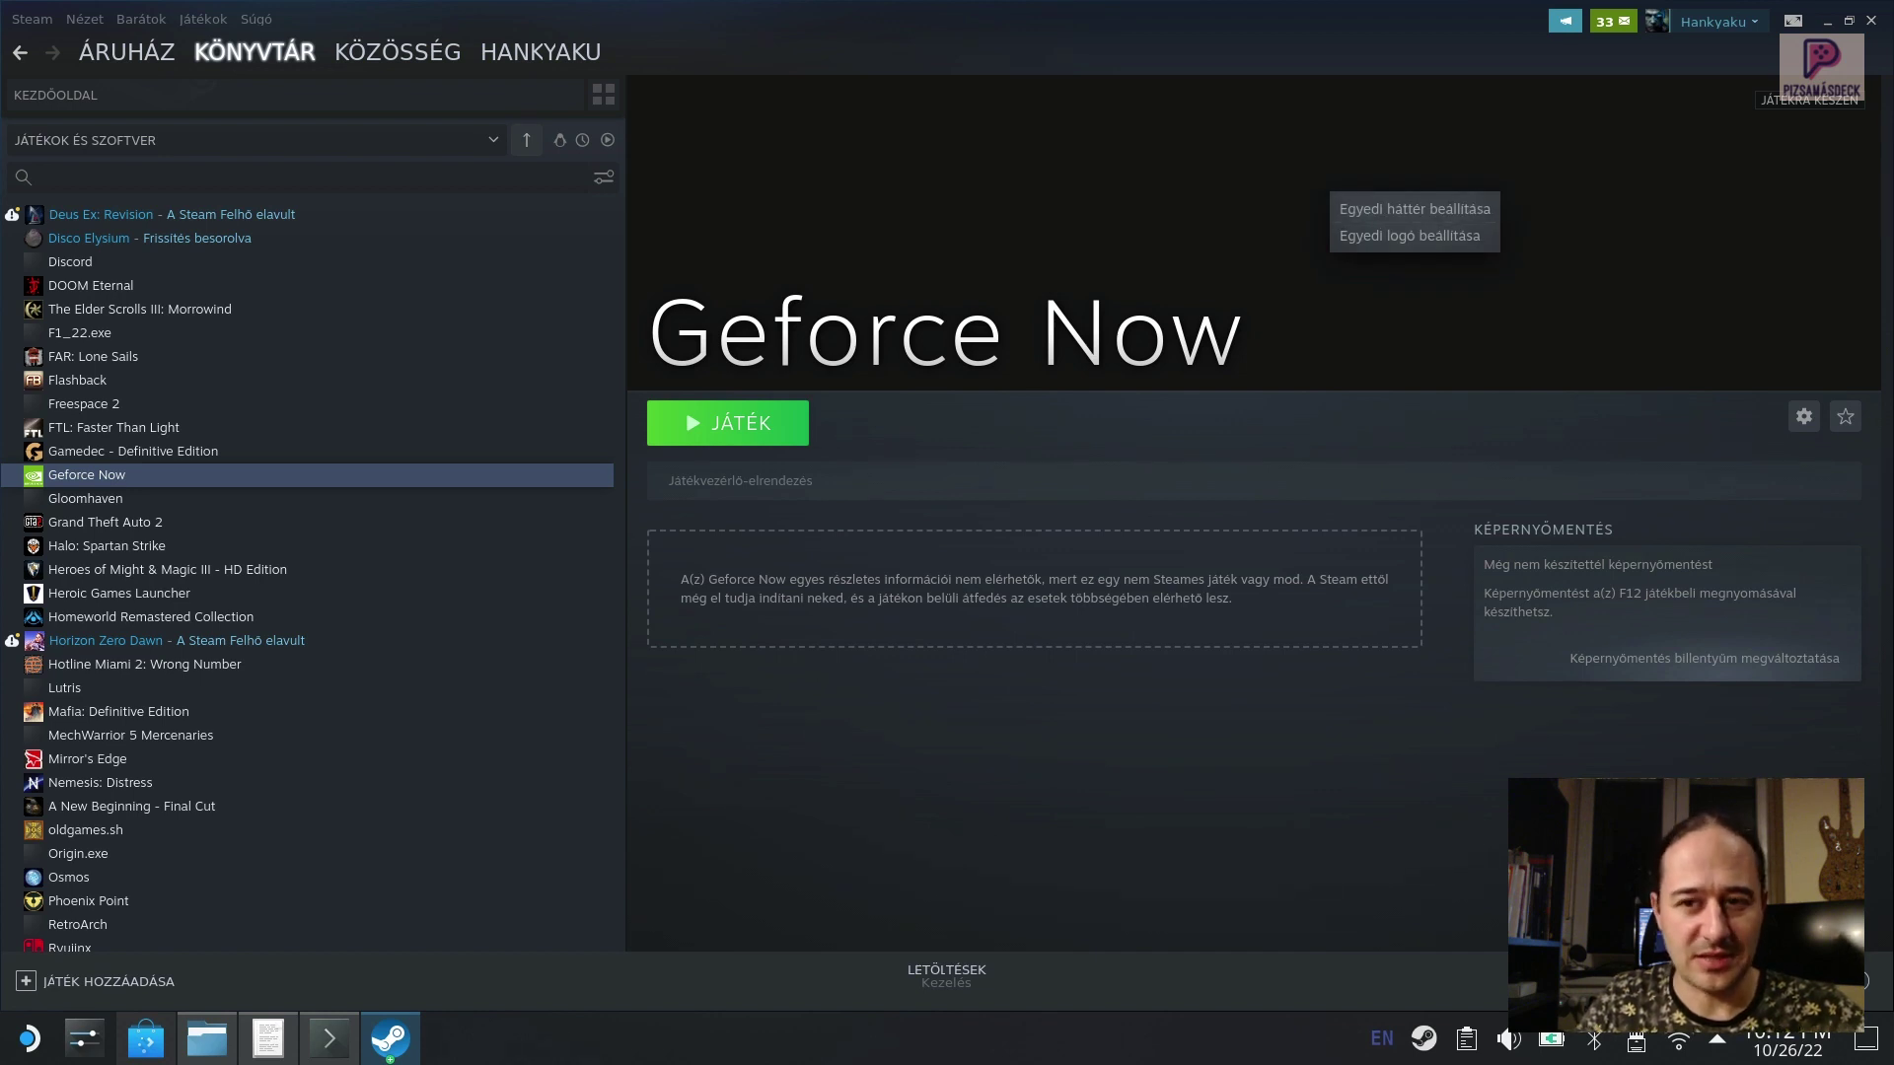
left_click(1415, 209)
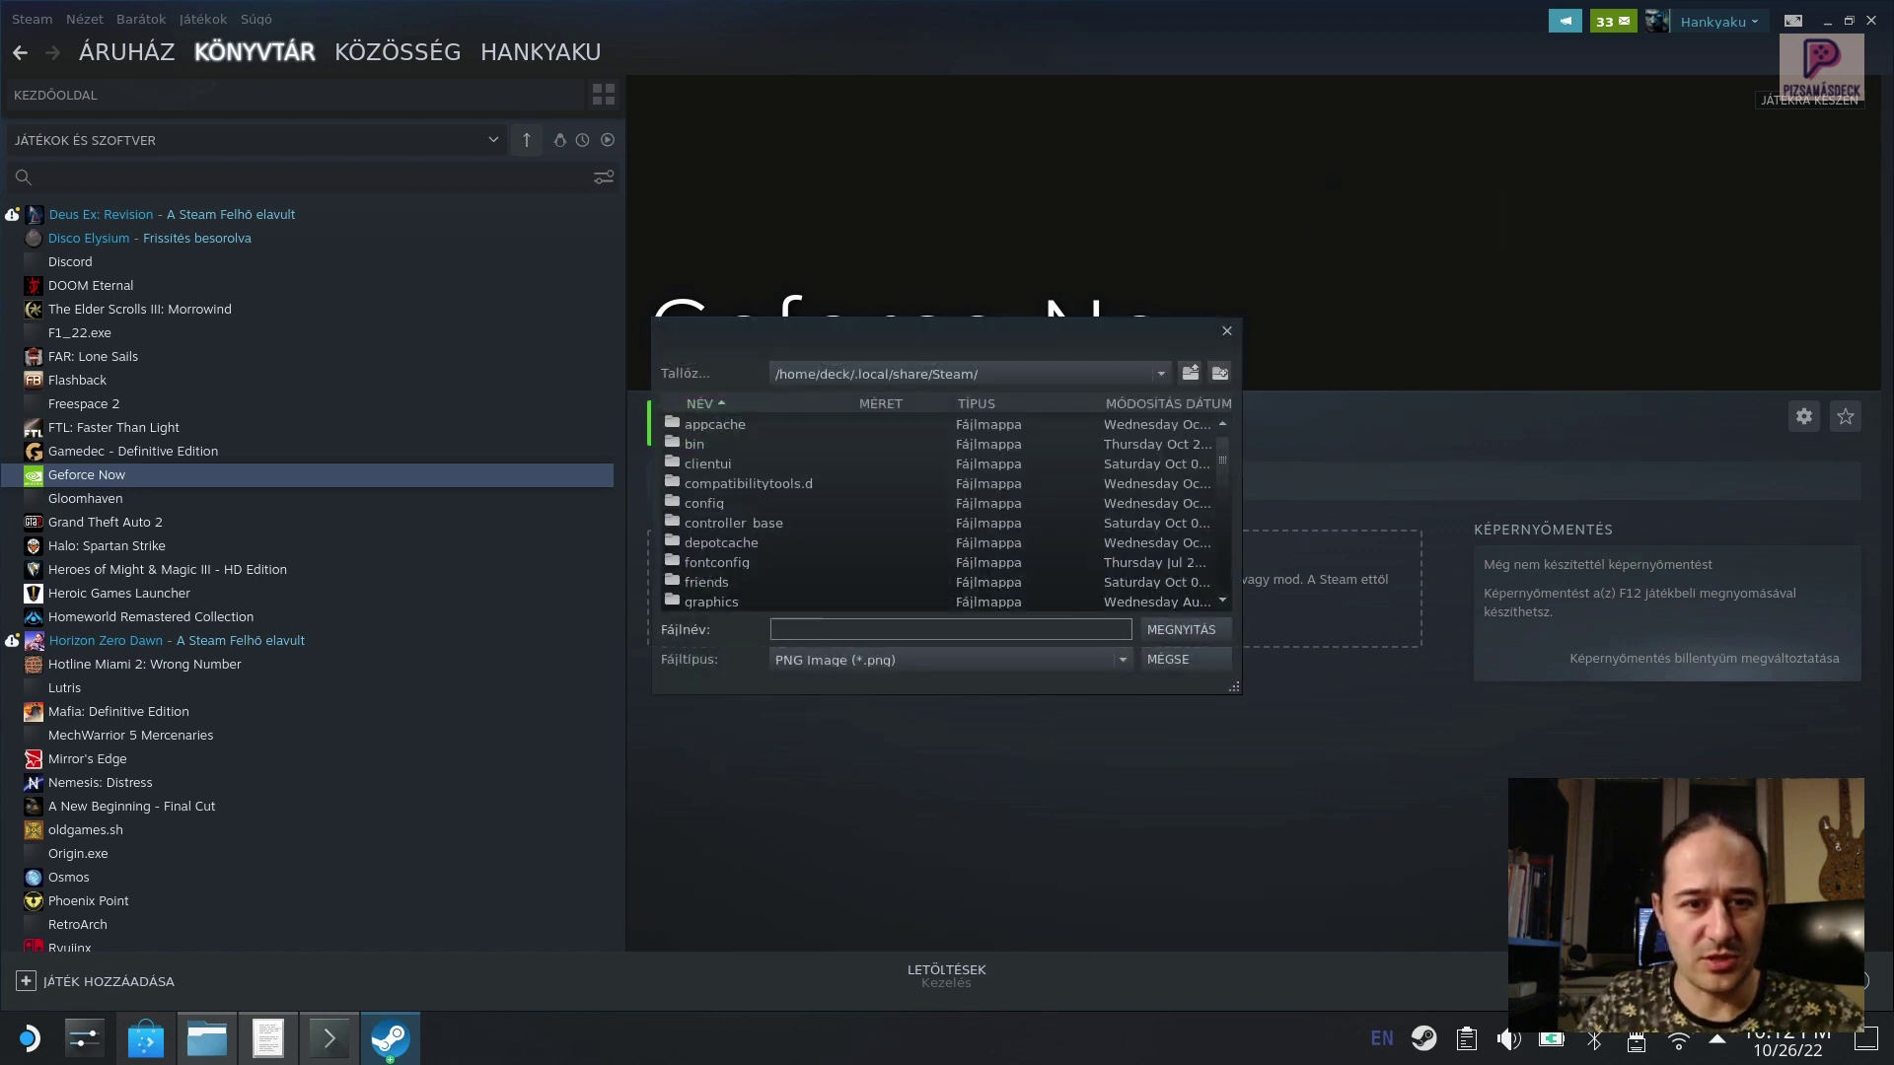
left_click(968, 372)
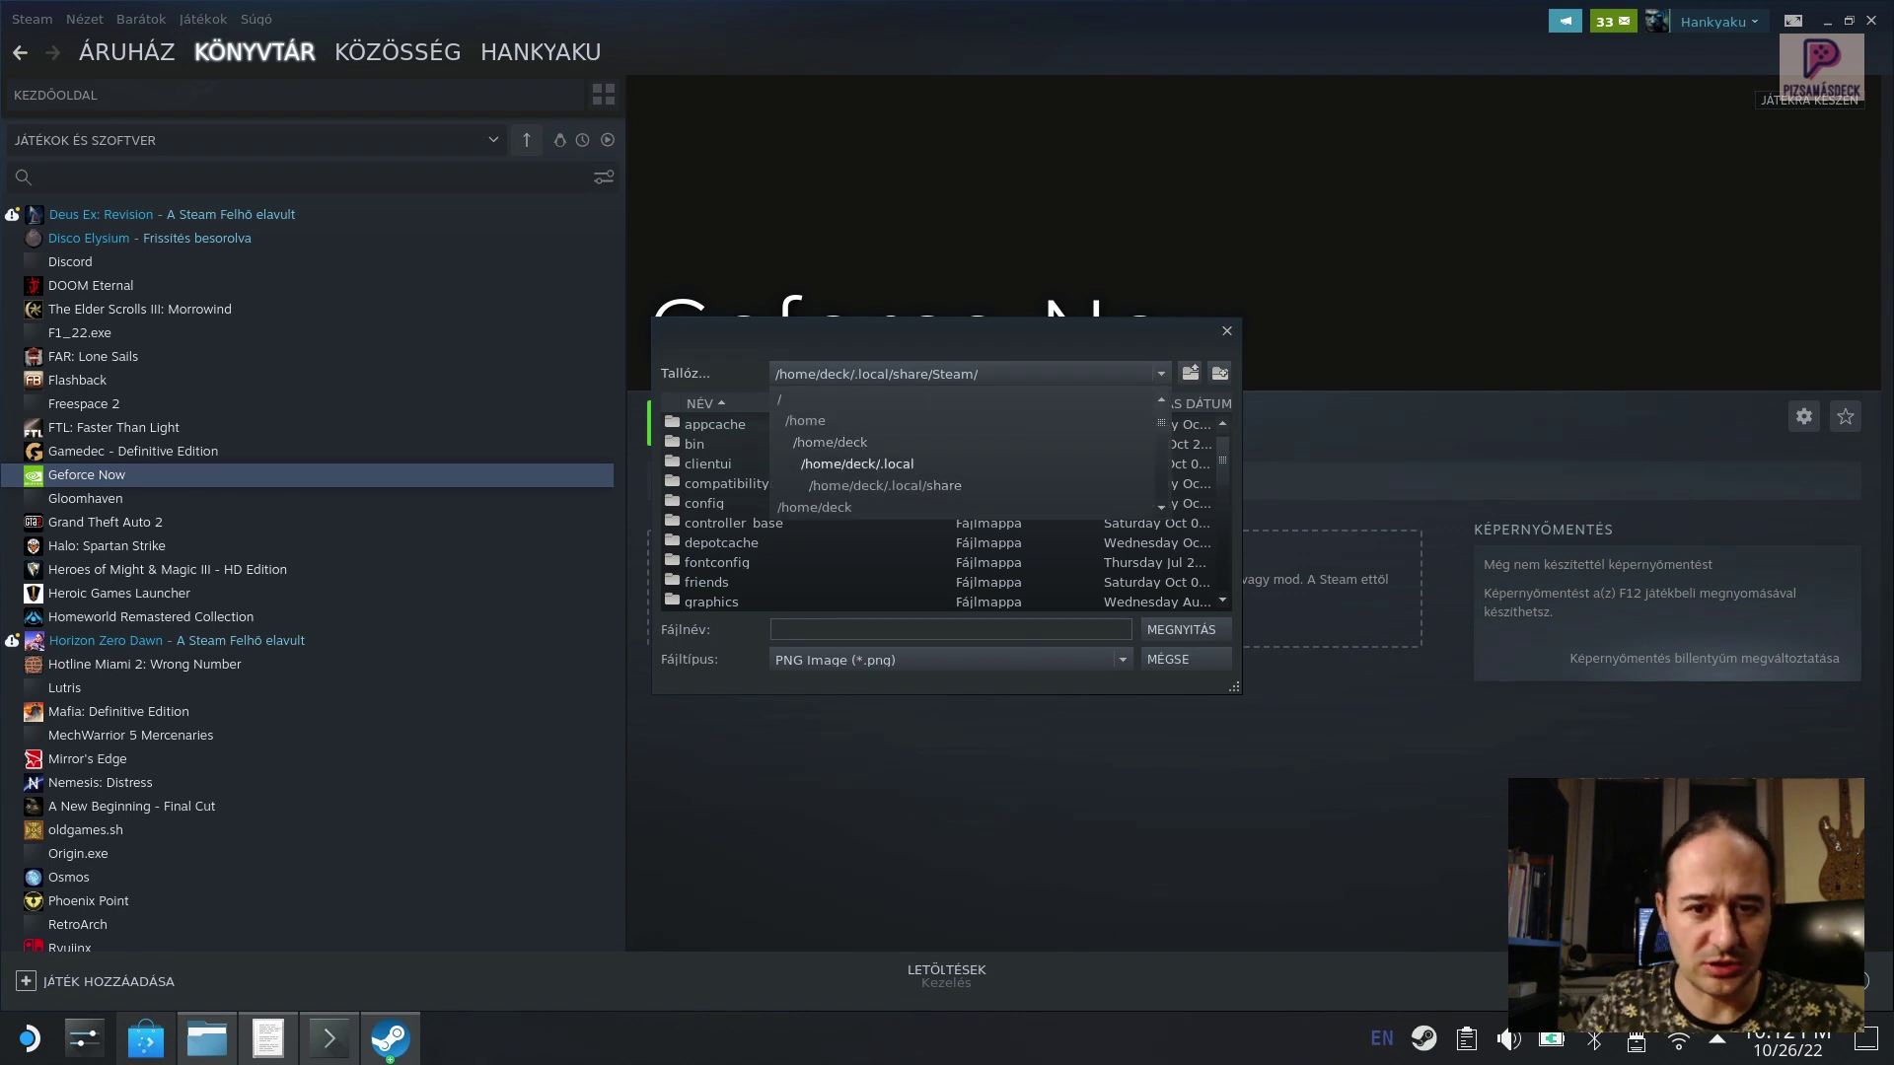
left_click(857, 463)
left_click(968, 372)
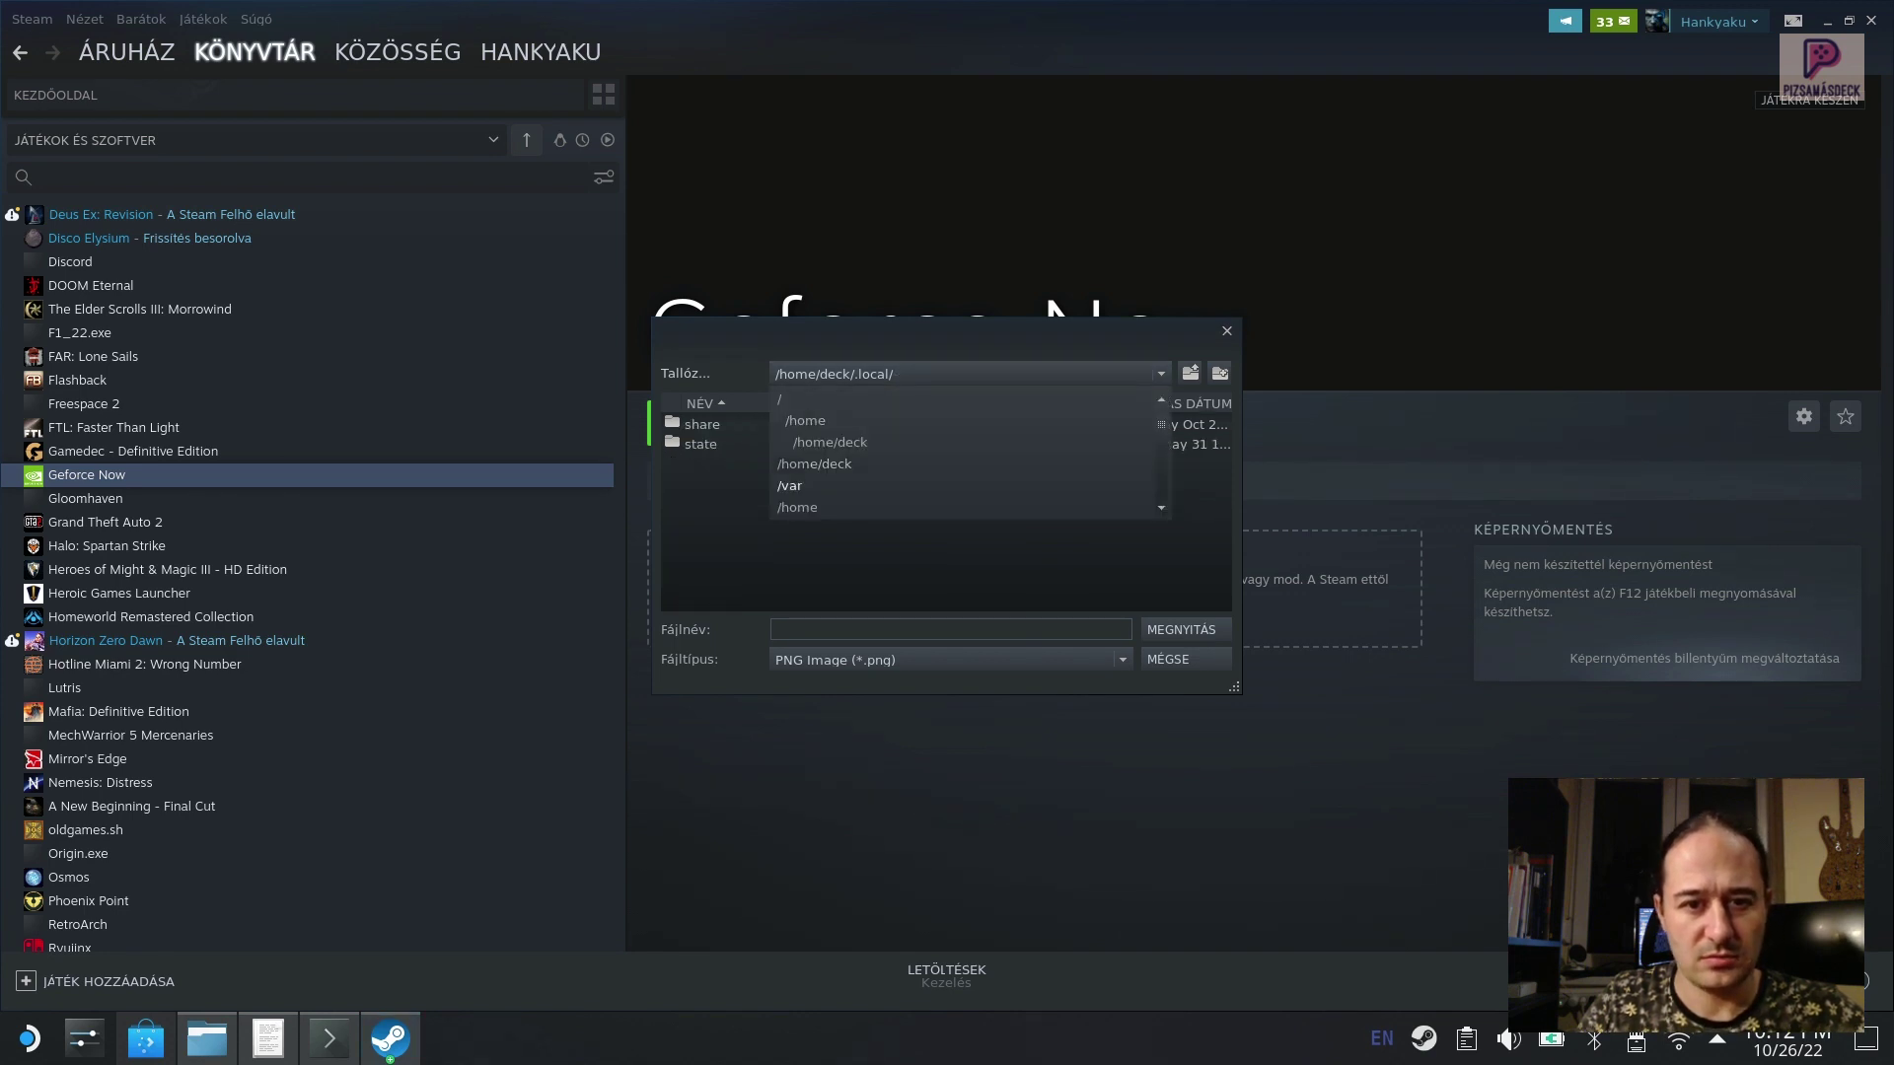
left_click(829, 442)
scroll(944, 512, "down", 4)
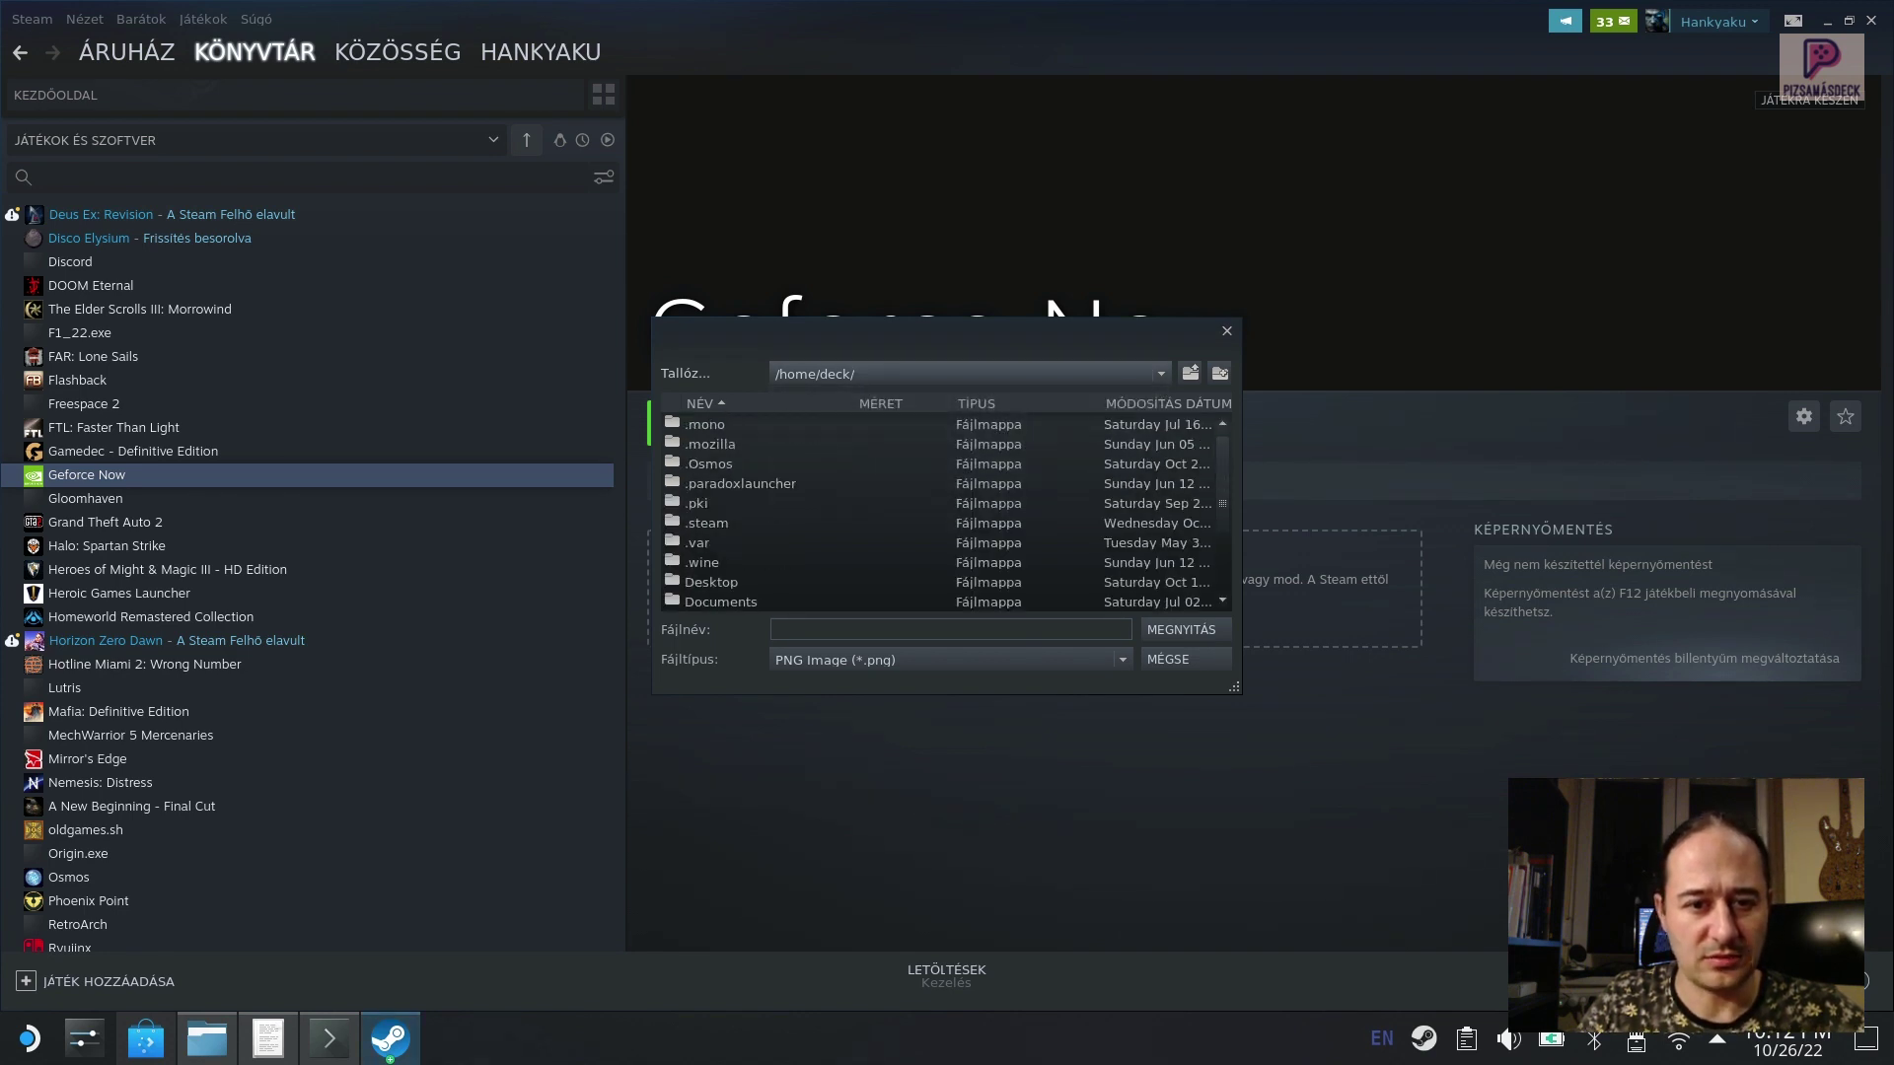
left_click(719, 523)
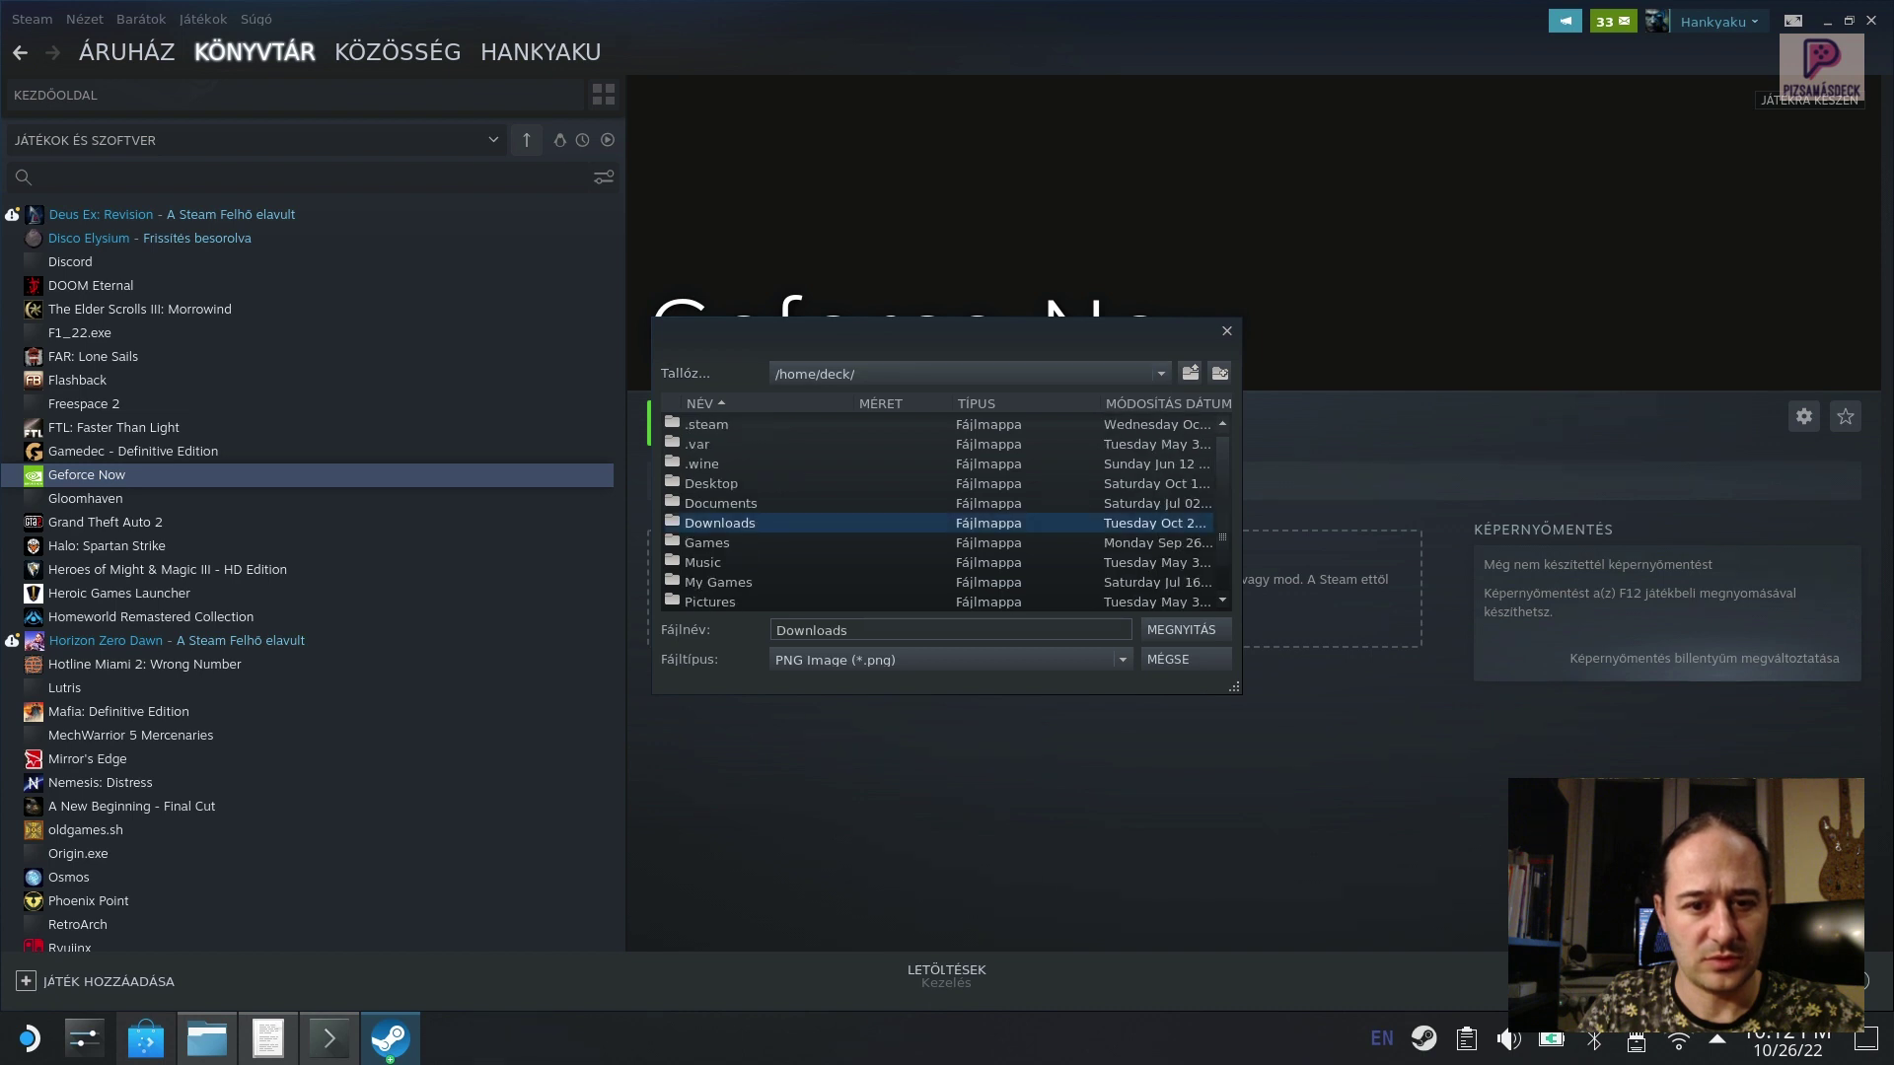
key("Return")
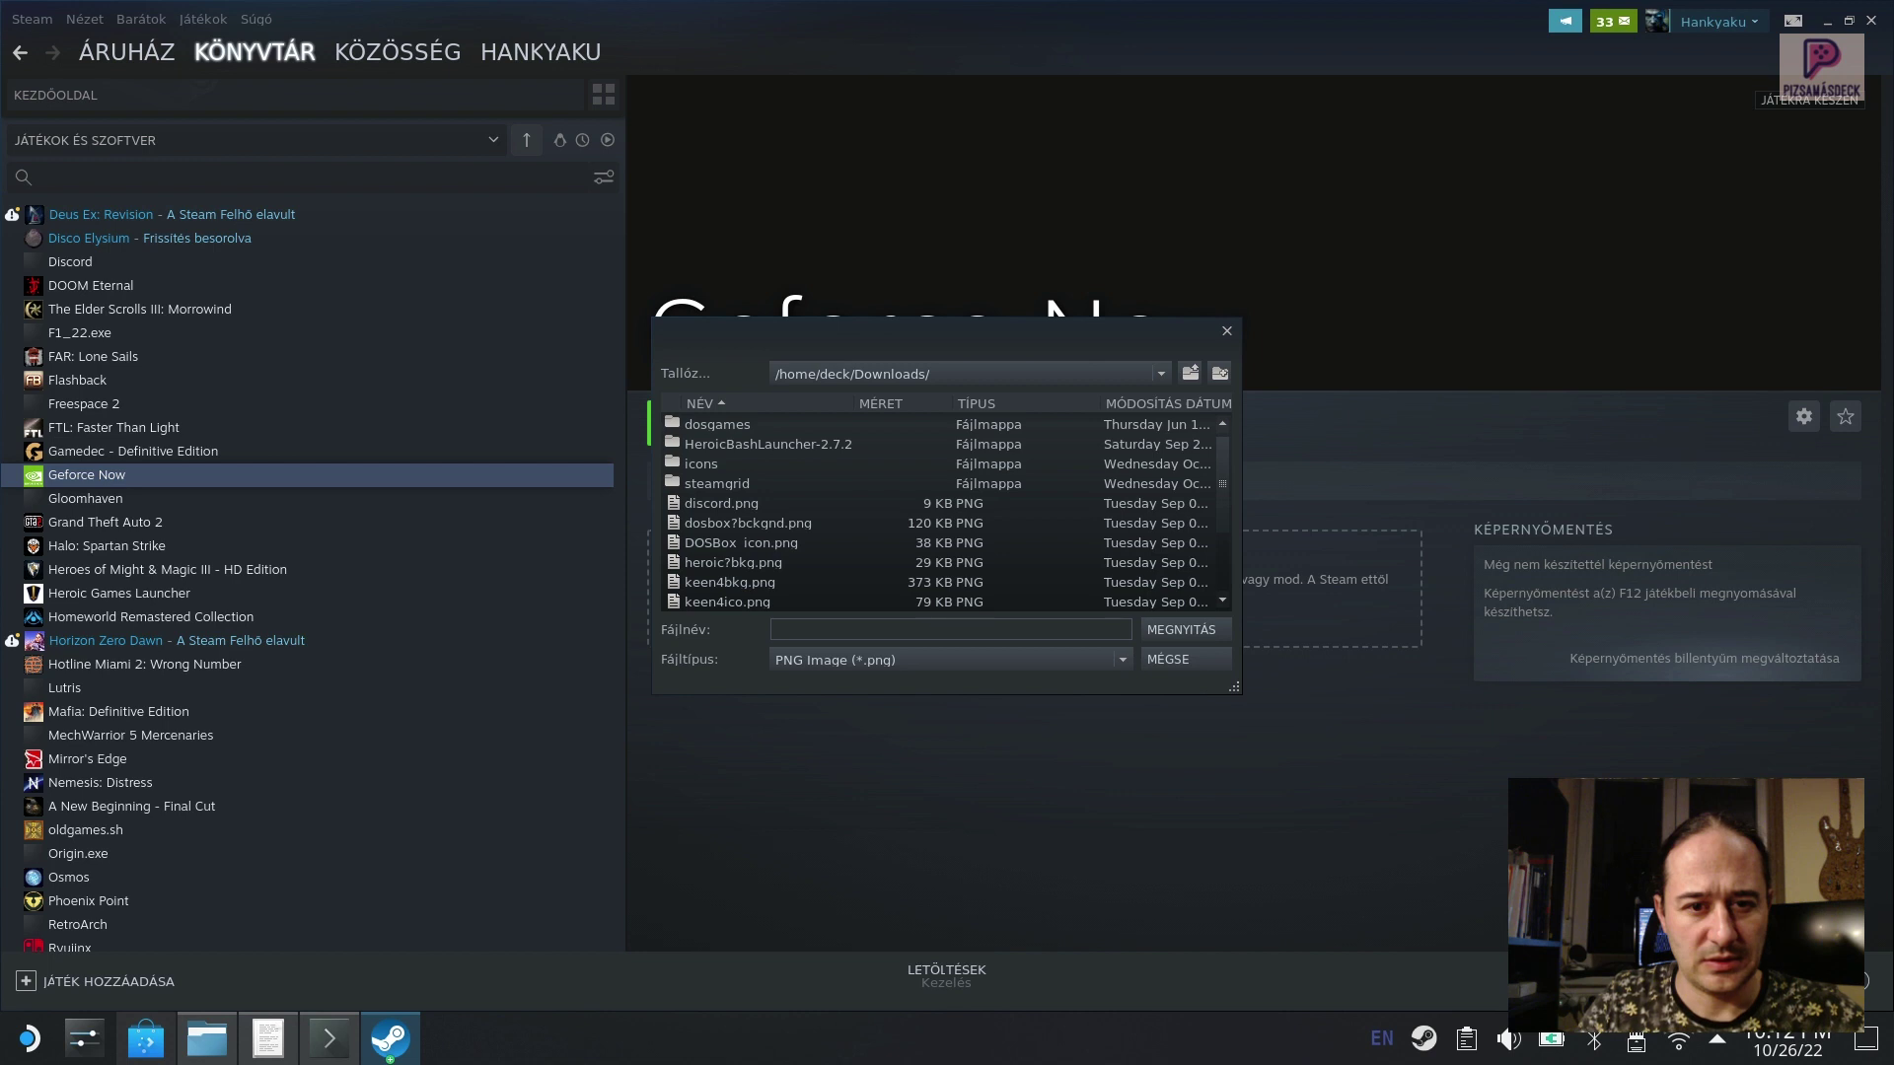
double_click(717, 483)
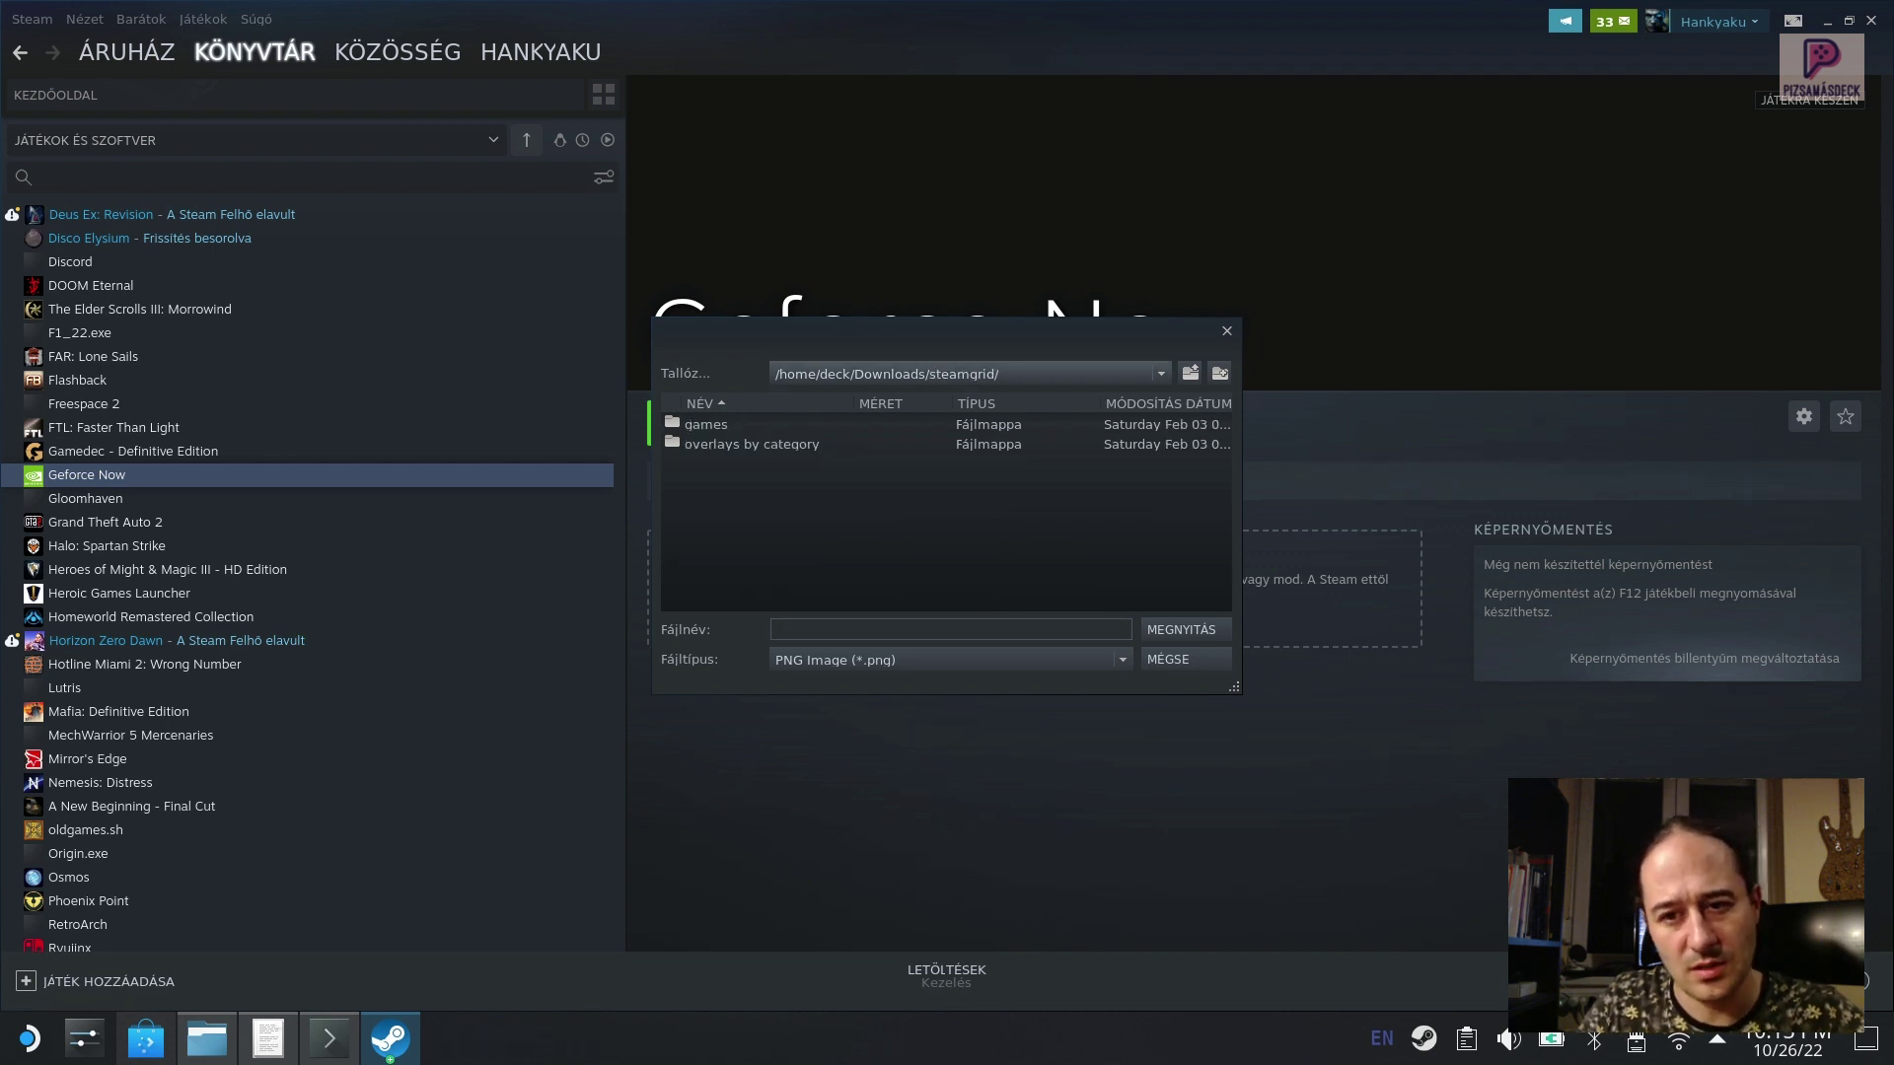
left_click(968, 374)
left_click(829, 442)
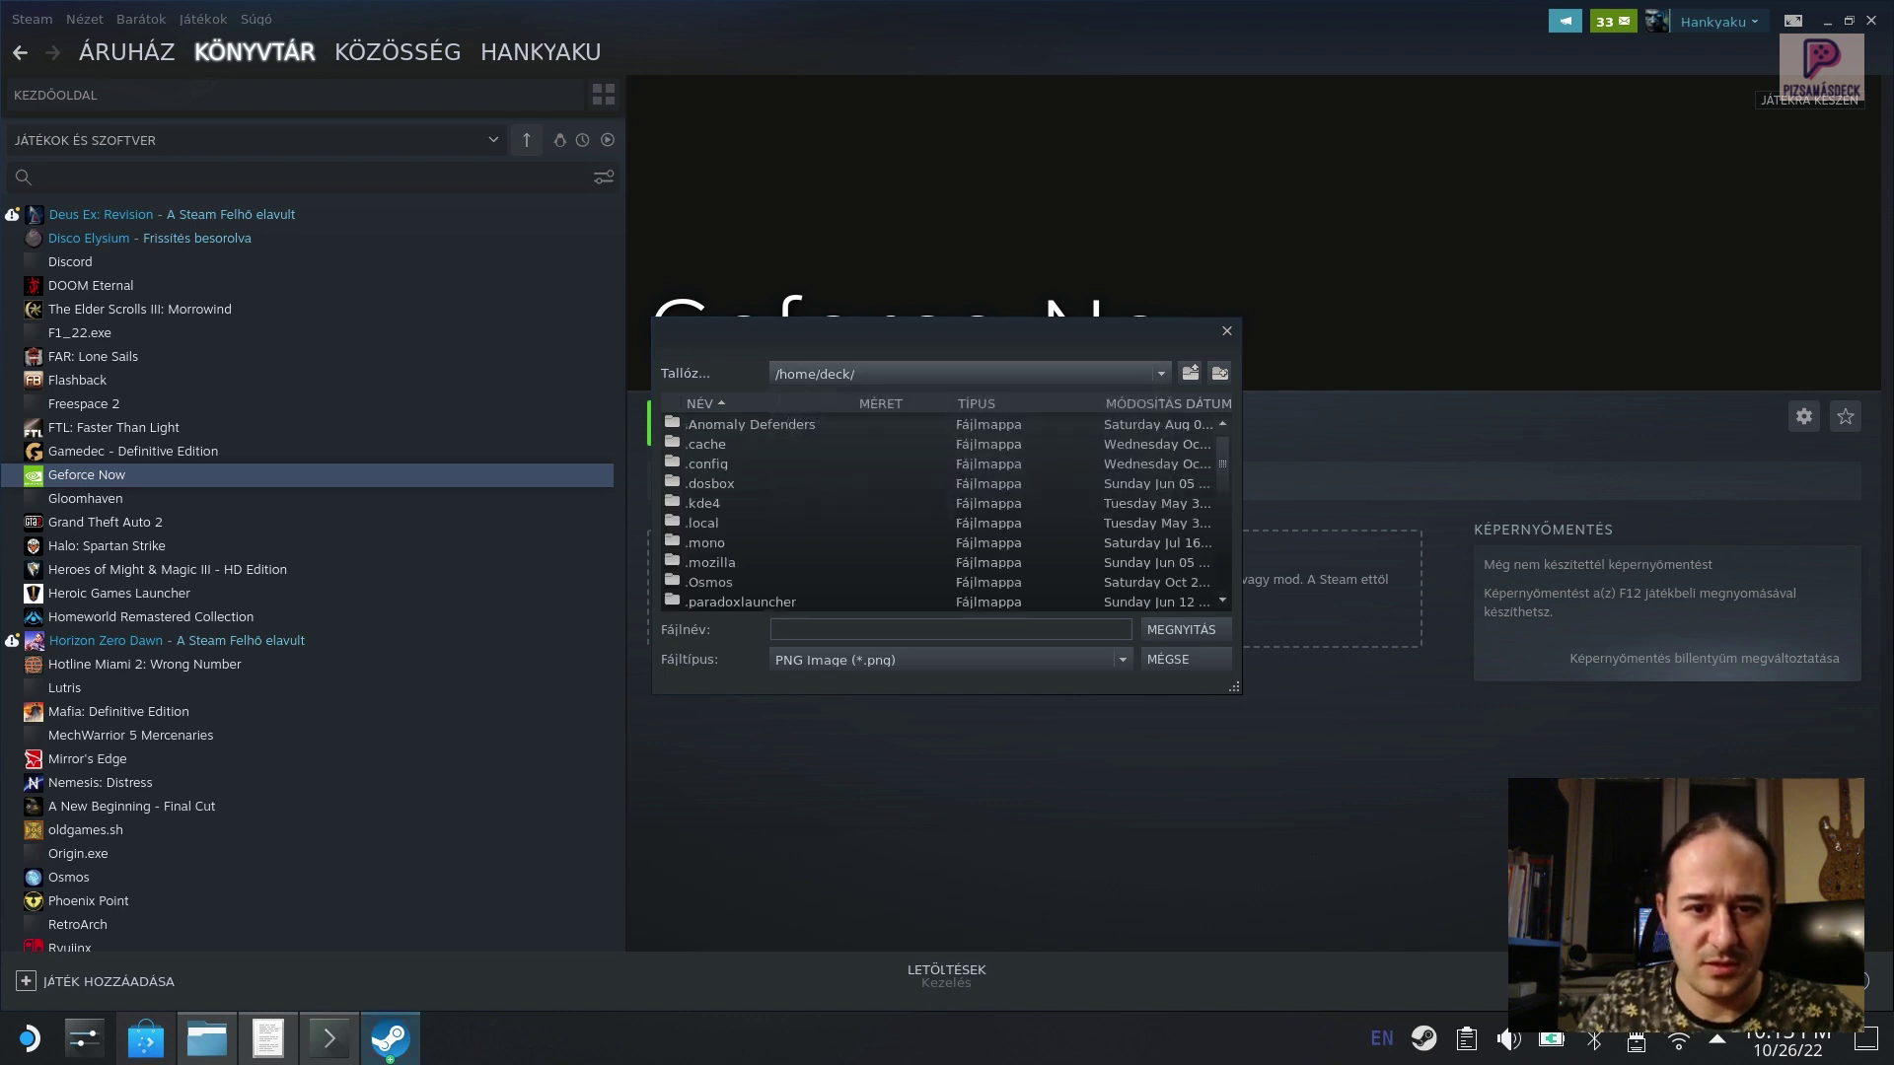
left_click(750, 503)
left_click(750, 483)
key("Up")
key("Up")
key("Up")
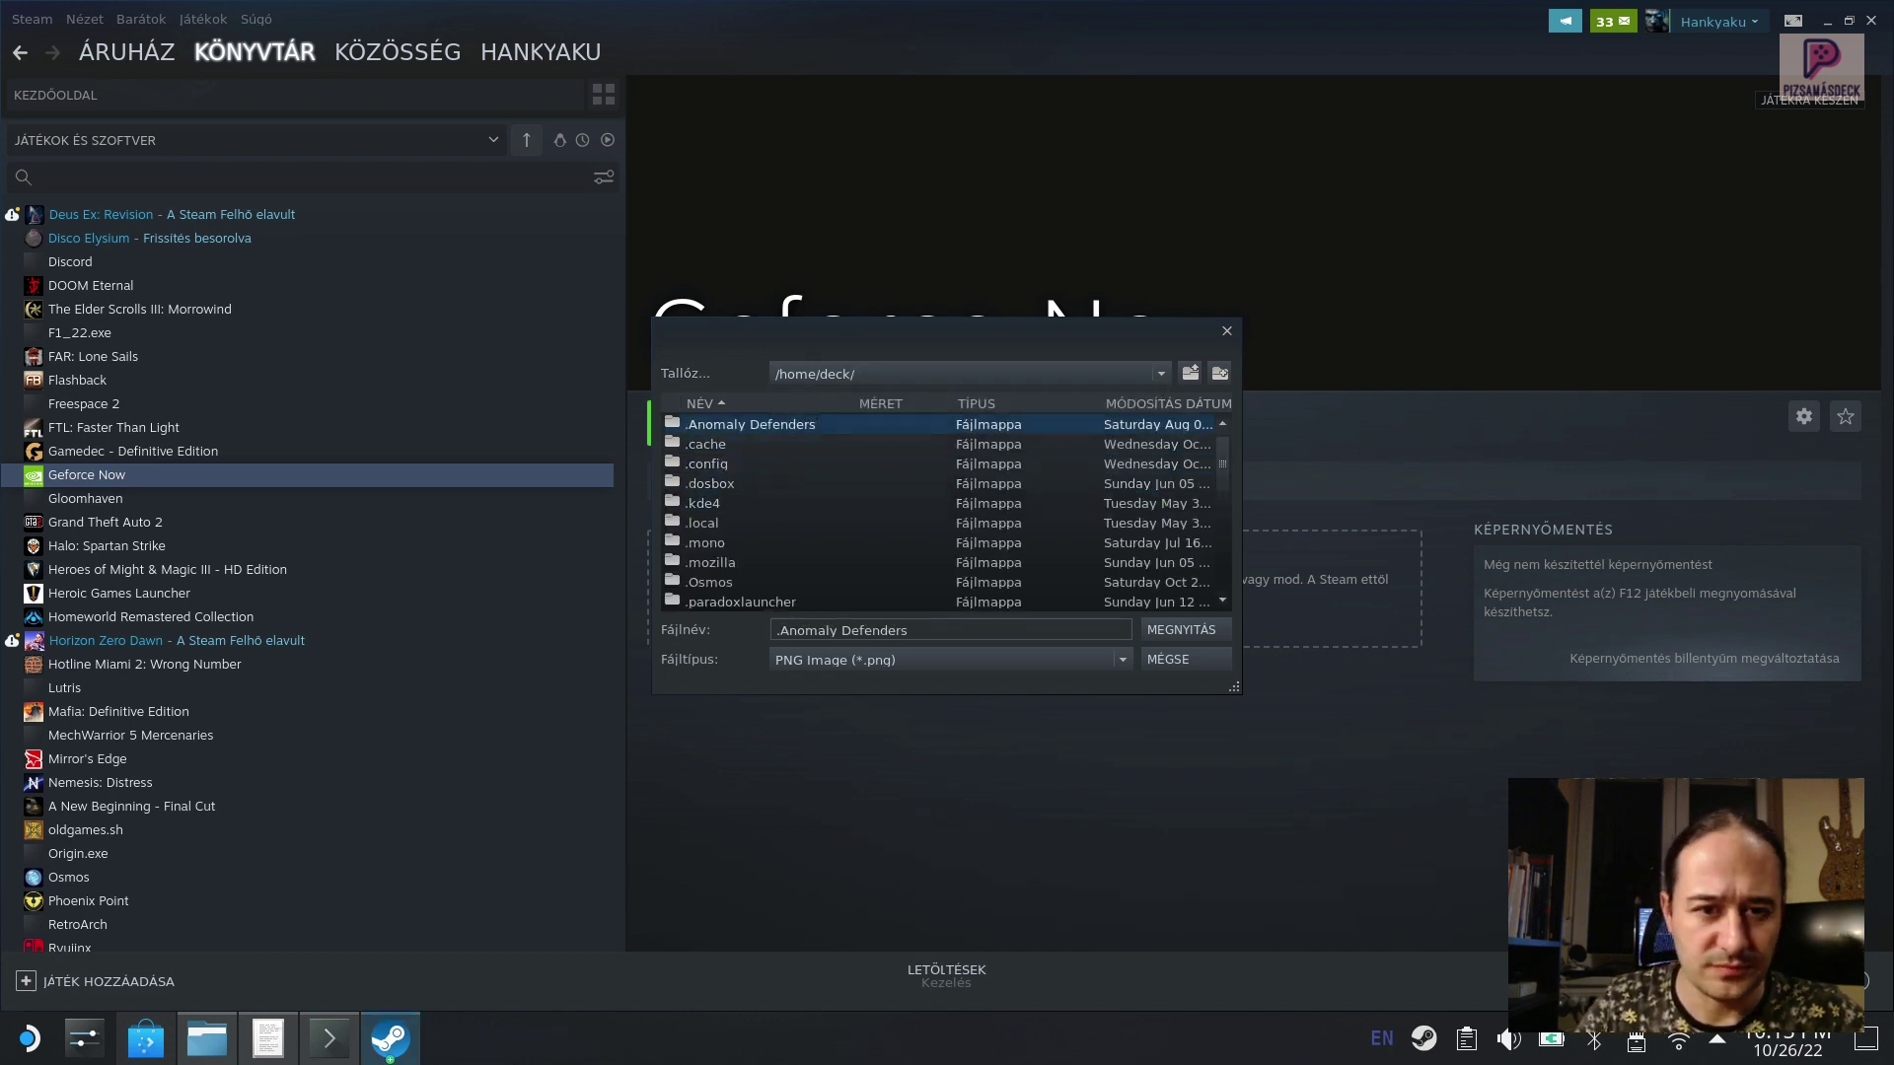
key("Down")
key("Down")
key("Down")
key("Down")
key("Down")
key("Down")
key("Down")
key("Down")
key("Down")
key("Down")
key("Down")
key("Down")
key("Down")
key("Down")
key("Down")
key("Down")
key("Down")
key("Down")
key("Down")
key("Down")
key("Down")
key("Down")
key("Up")
key("Up")
key("Up")
key("Up")
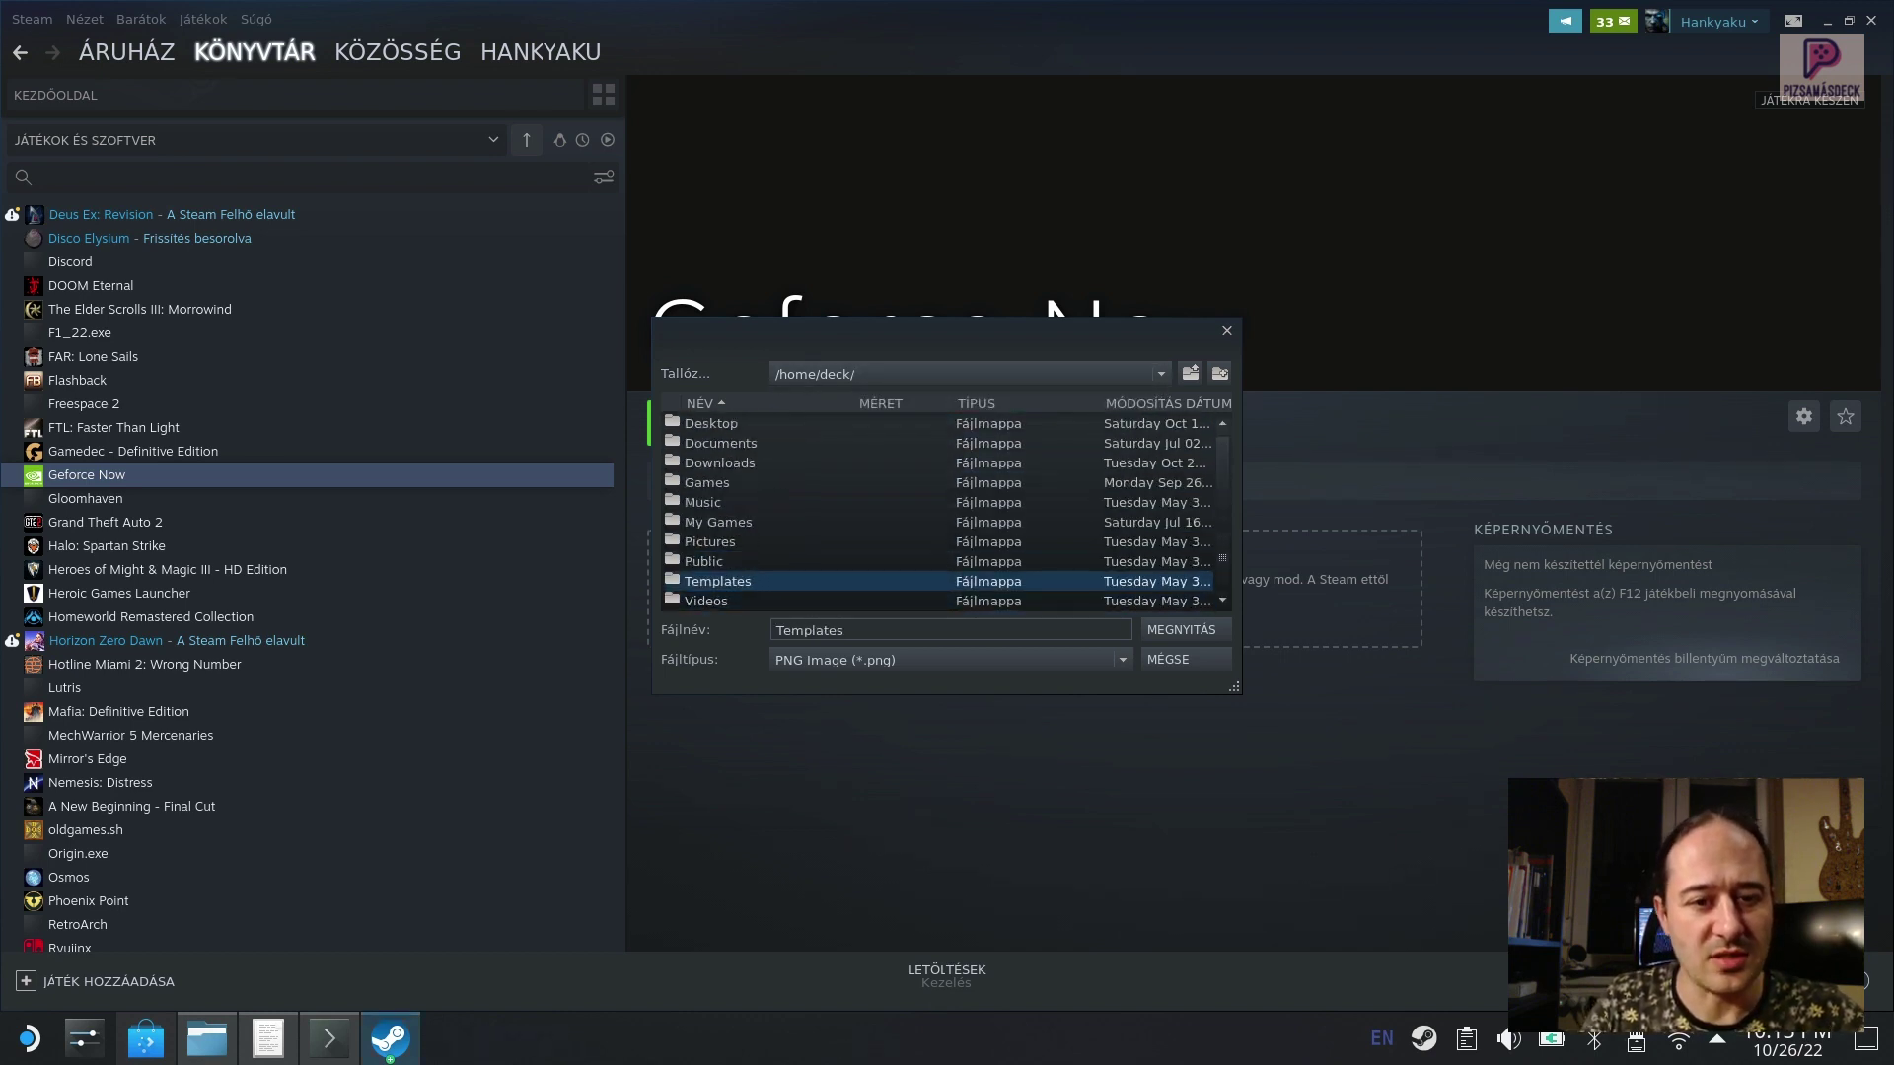
key("Down")
key("Down")
key("Up")
key("Up")
key("Up")
key("Down")
key("Down")
key("Down")
key("Down")
key("Down")
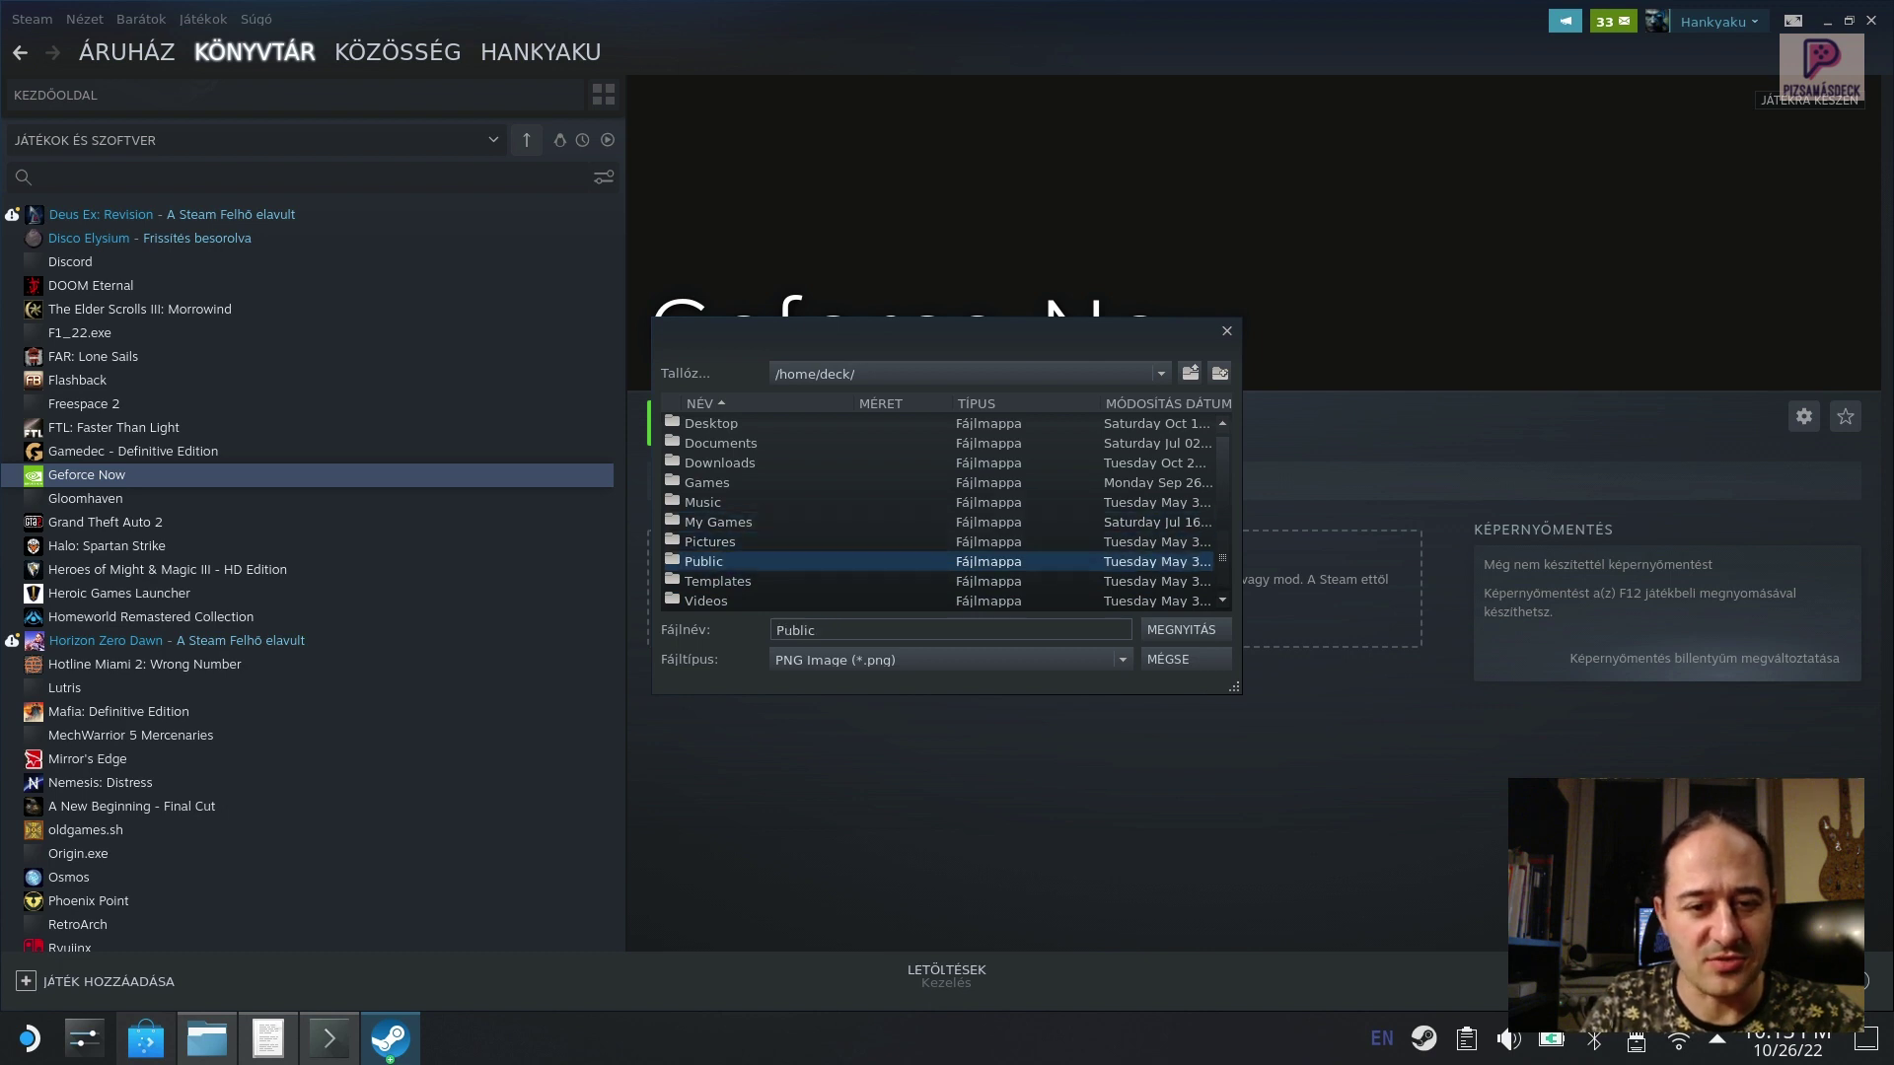
key("Up")
key("Up")
key("Up")
key("Up")
key("Up")
key("Up")
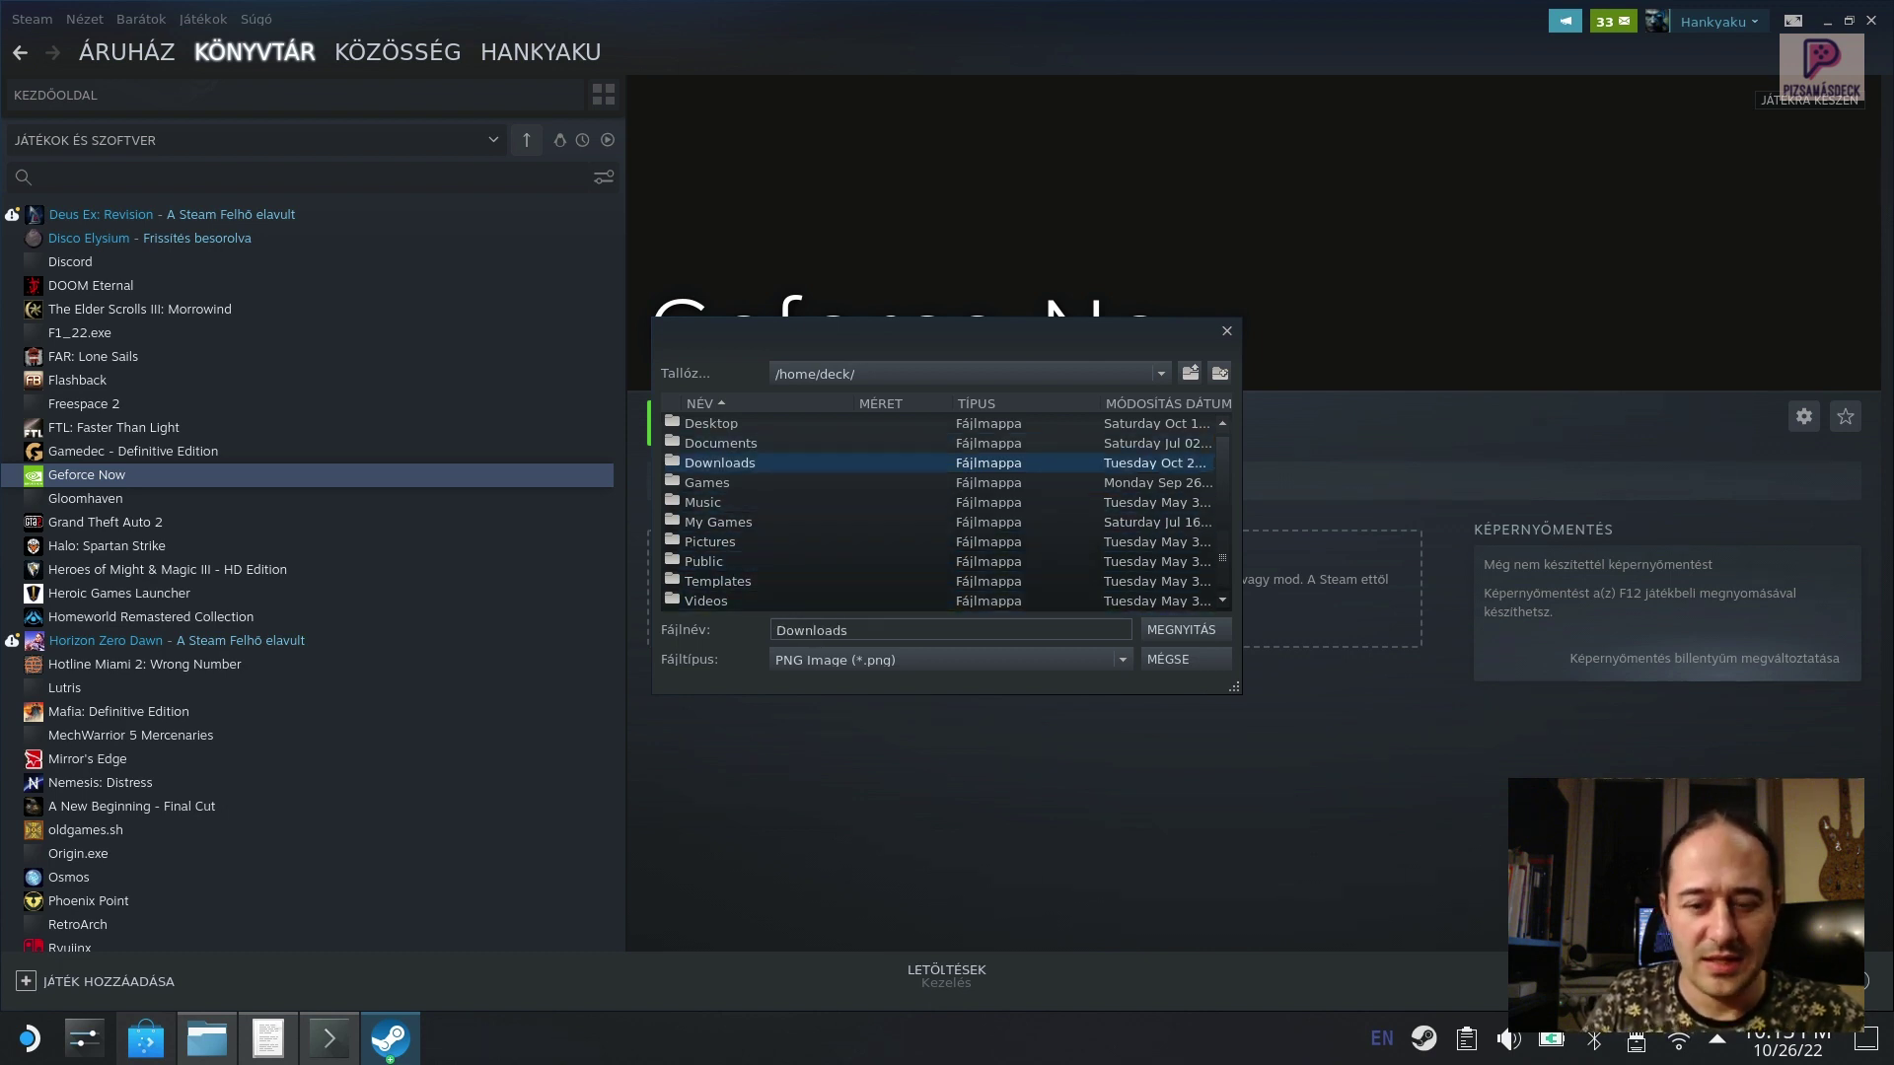
key("Return")
Step: Apply geforce_now_bkg.png from the icons folder in Downloads as the custom background
key("Down")
key("Down")
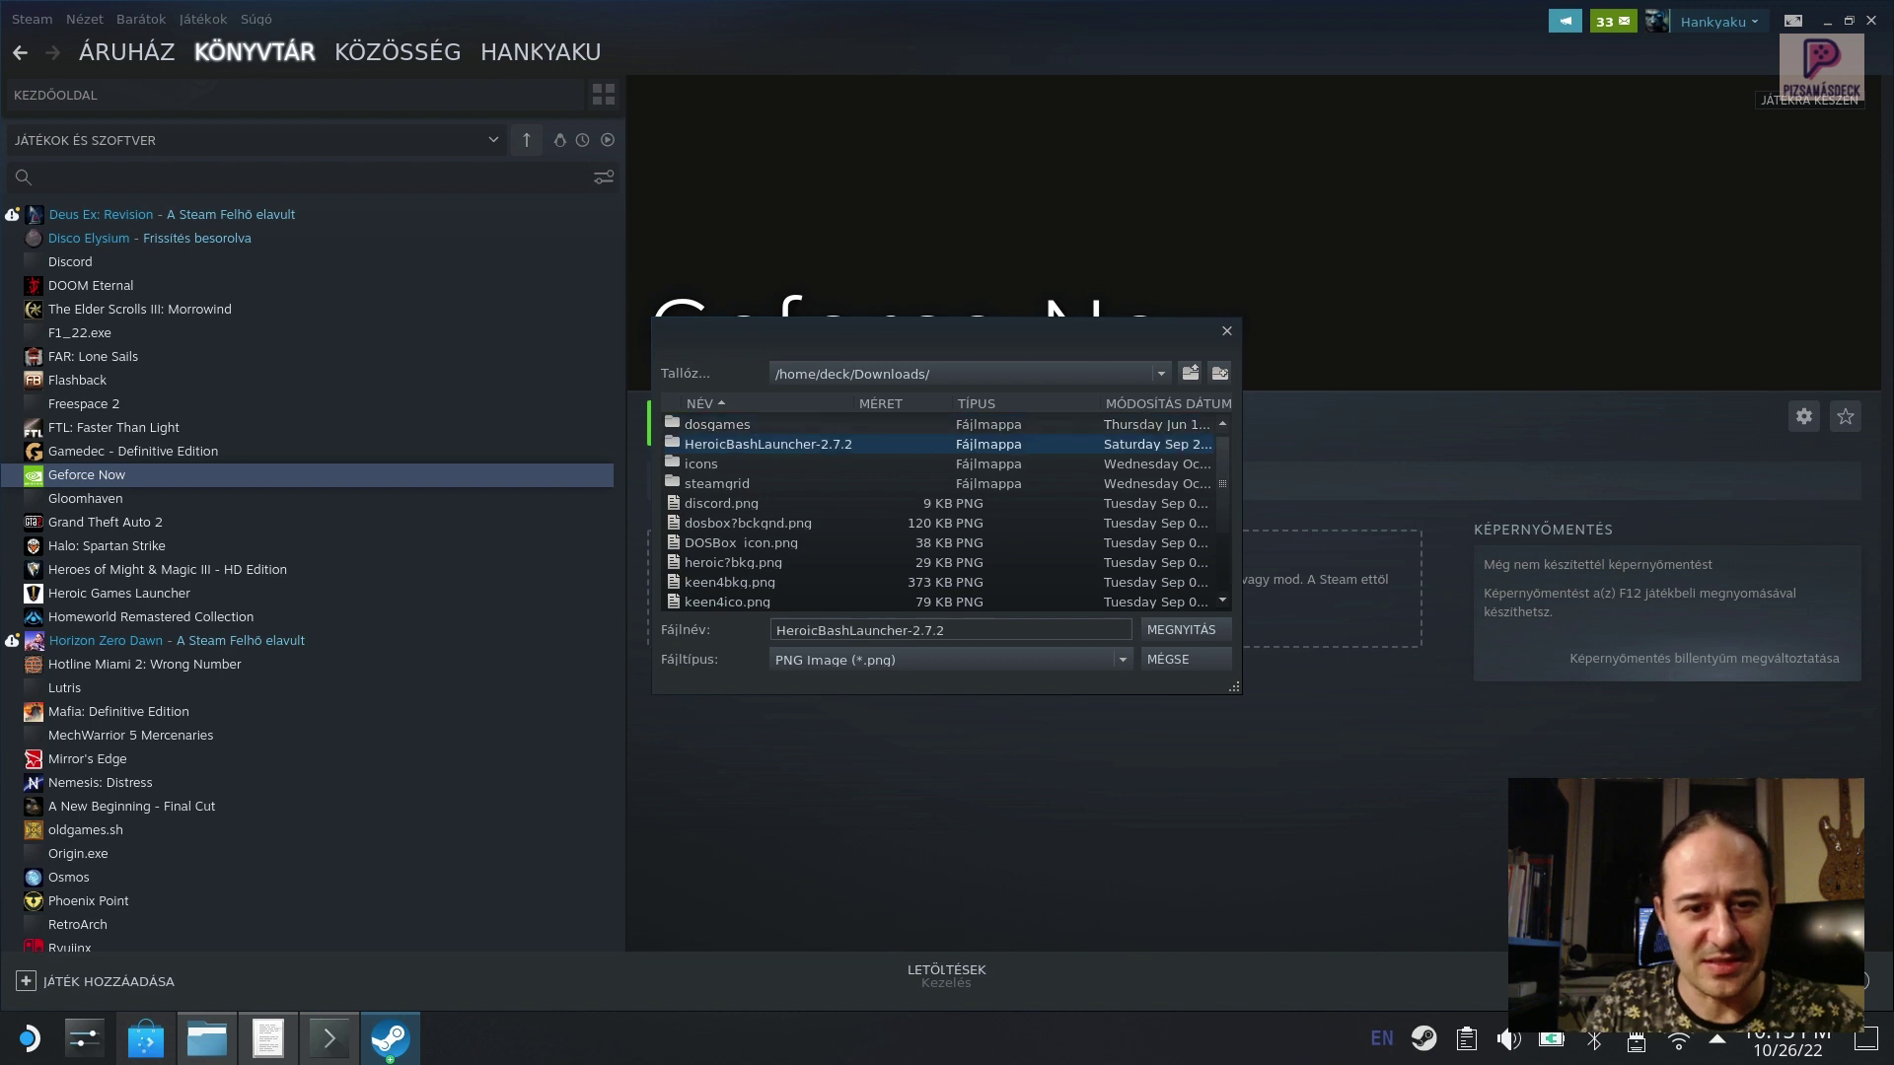
key("Up")
key("Down")
key("Down")
key("Down")
key("Up")
key("Return")
key("Down")
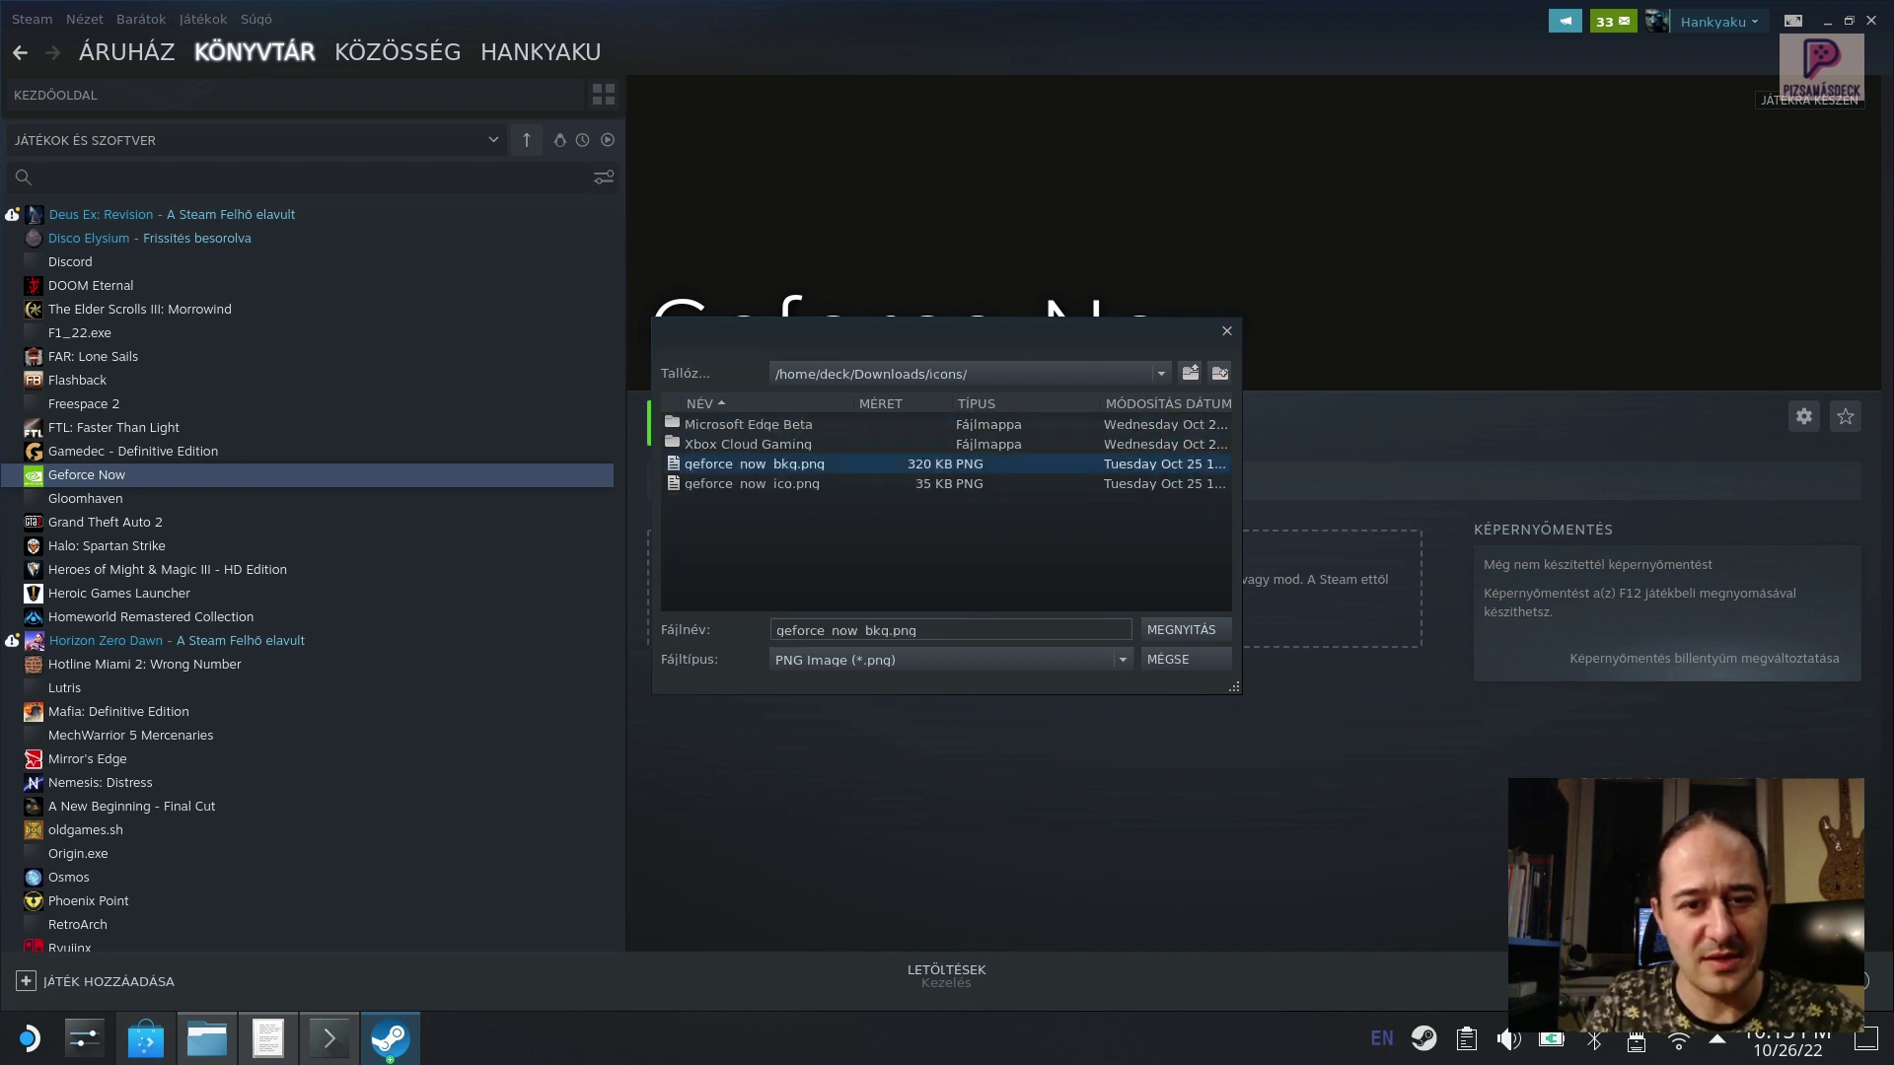
key("Down")
key("Up")
key("Return")
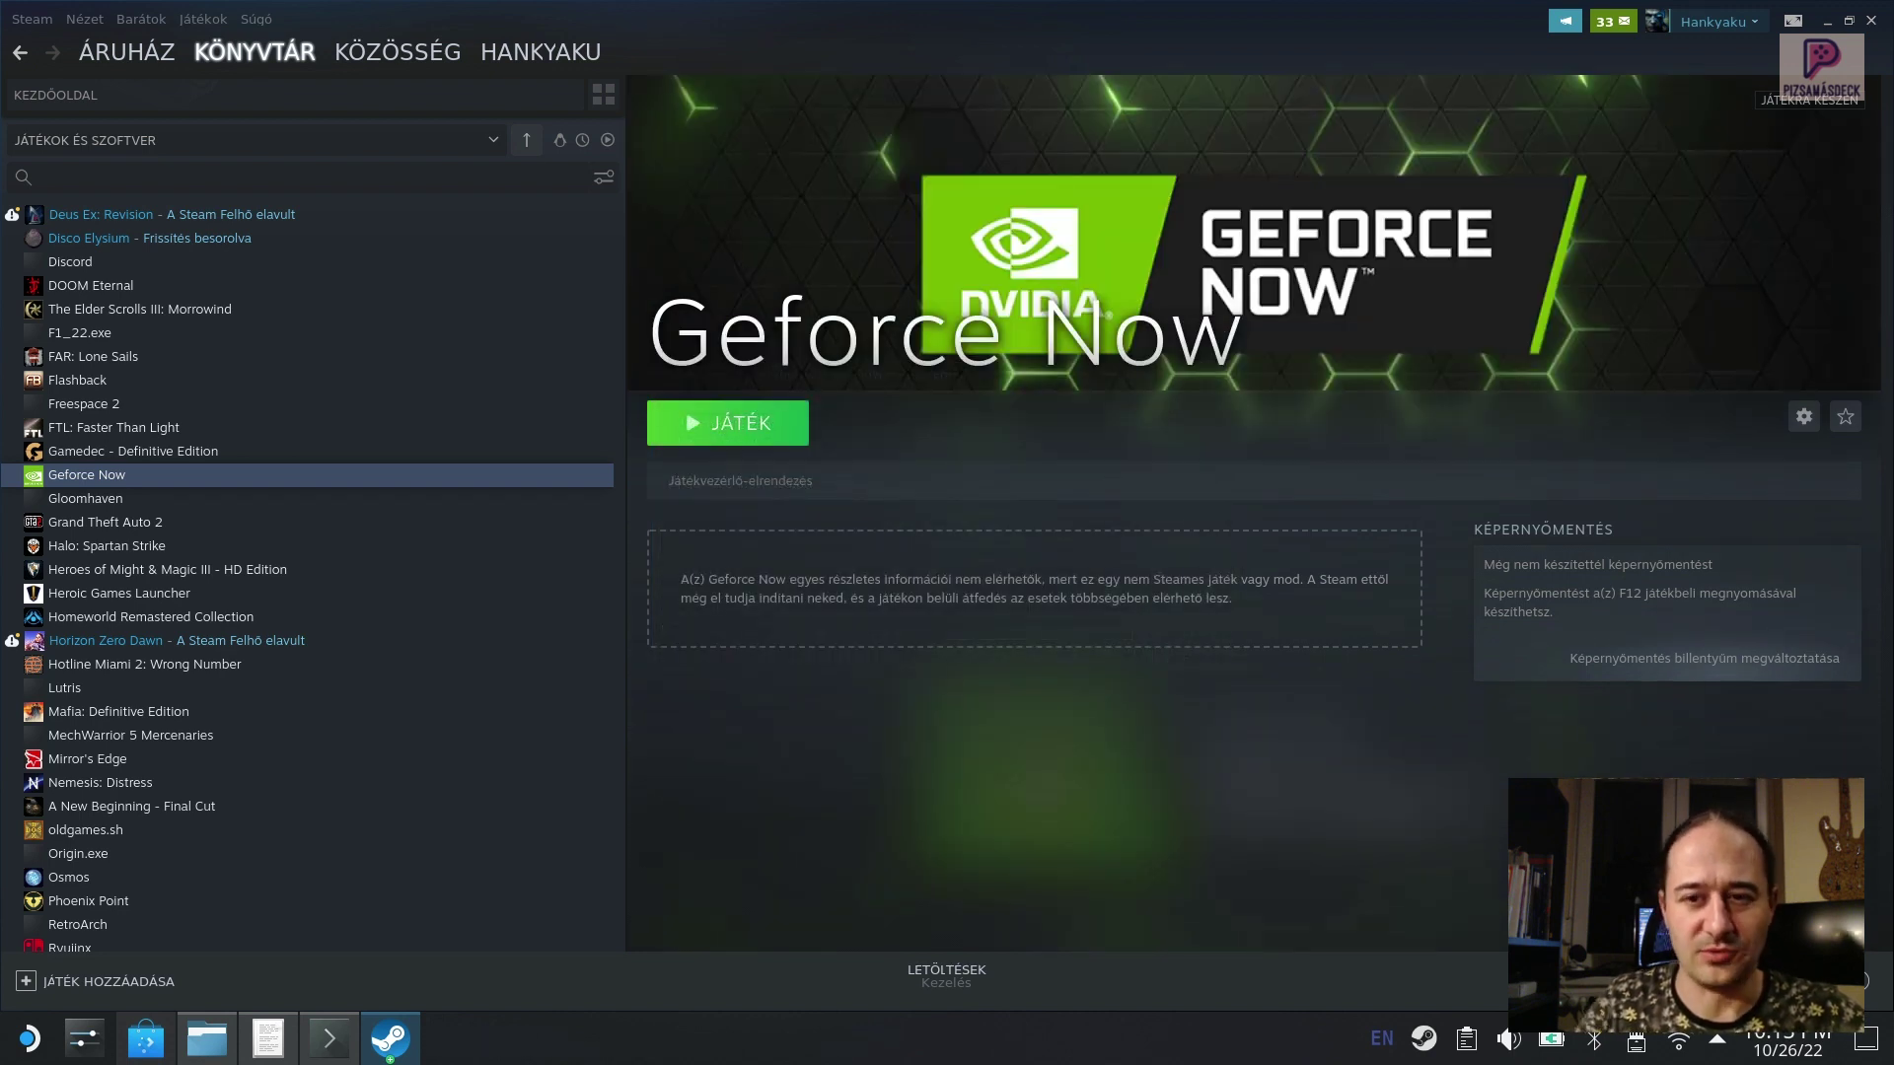
Step: Set geforce_now_ico.png from the icons folder as the custom logo for Geforce Now
right_click(1402, 282)
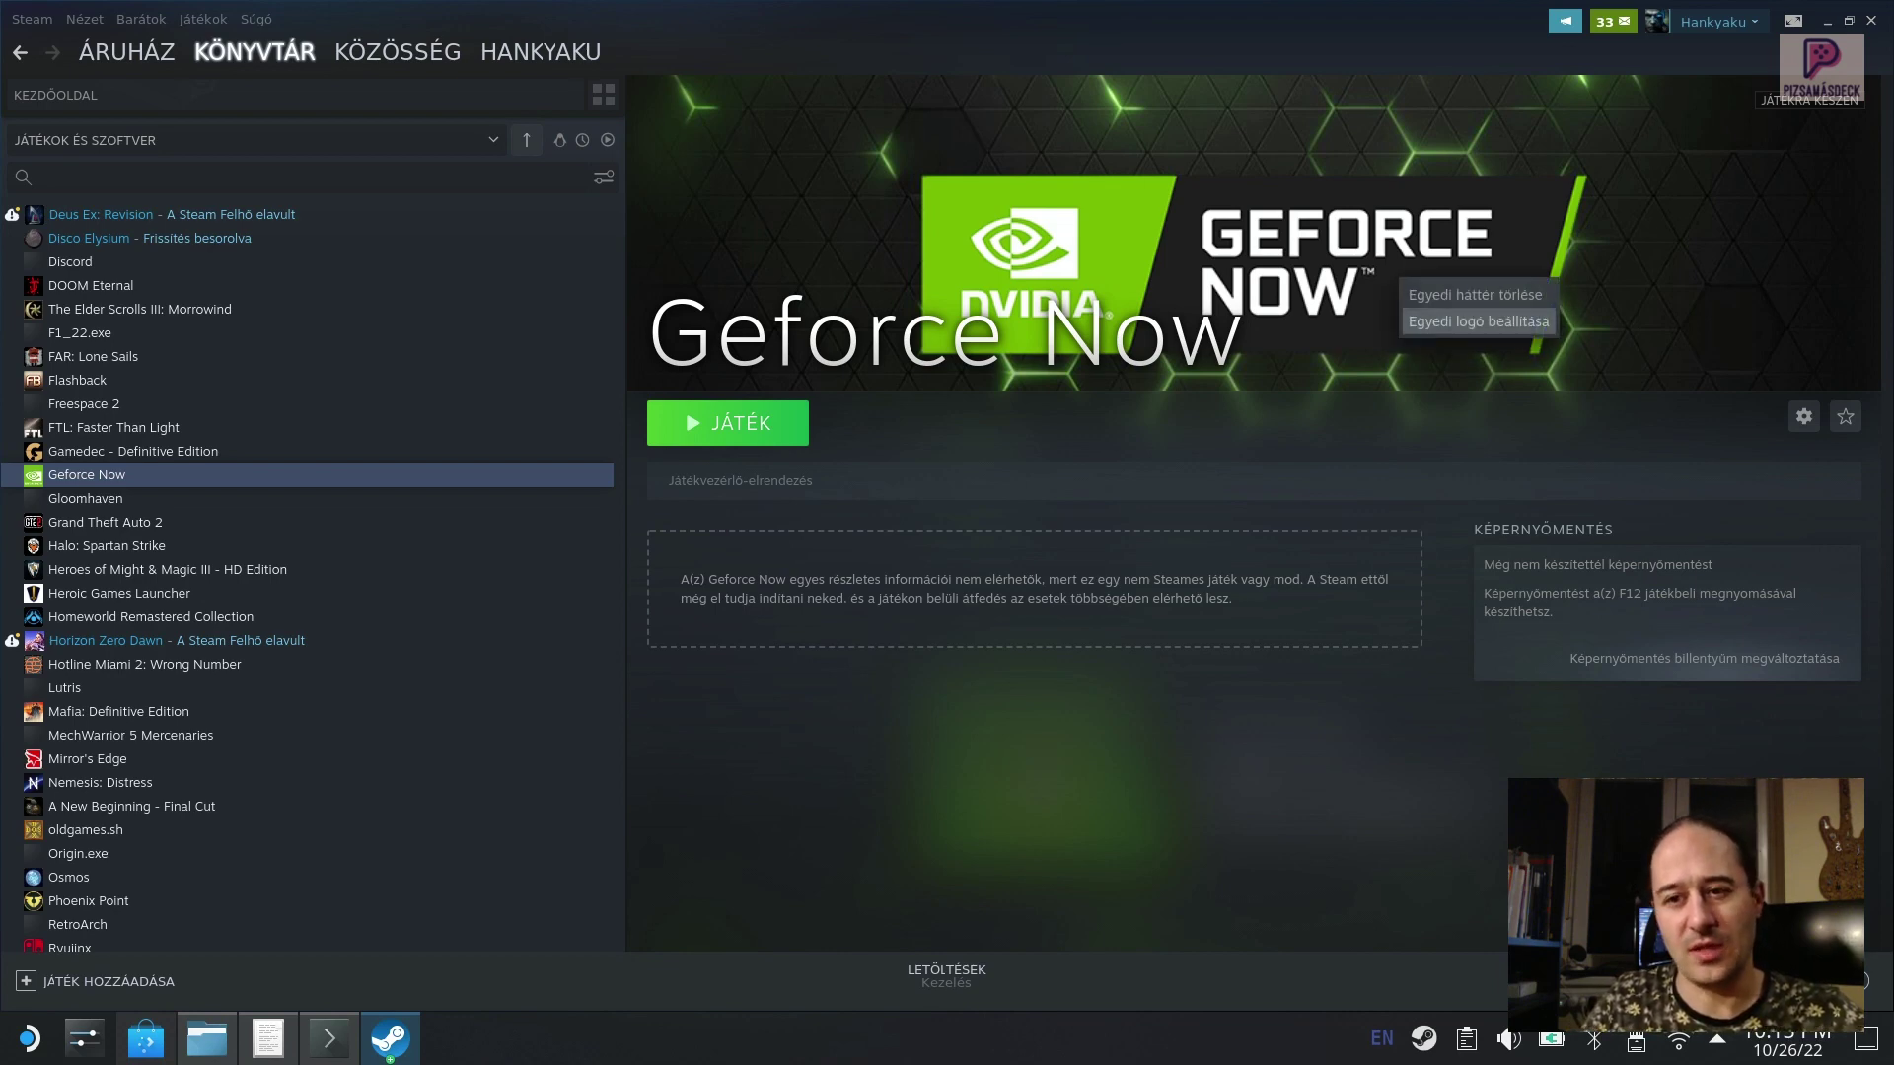
key("Return")
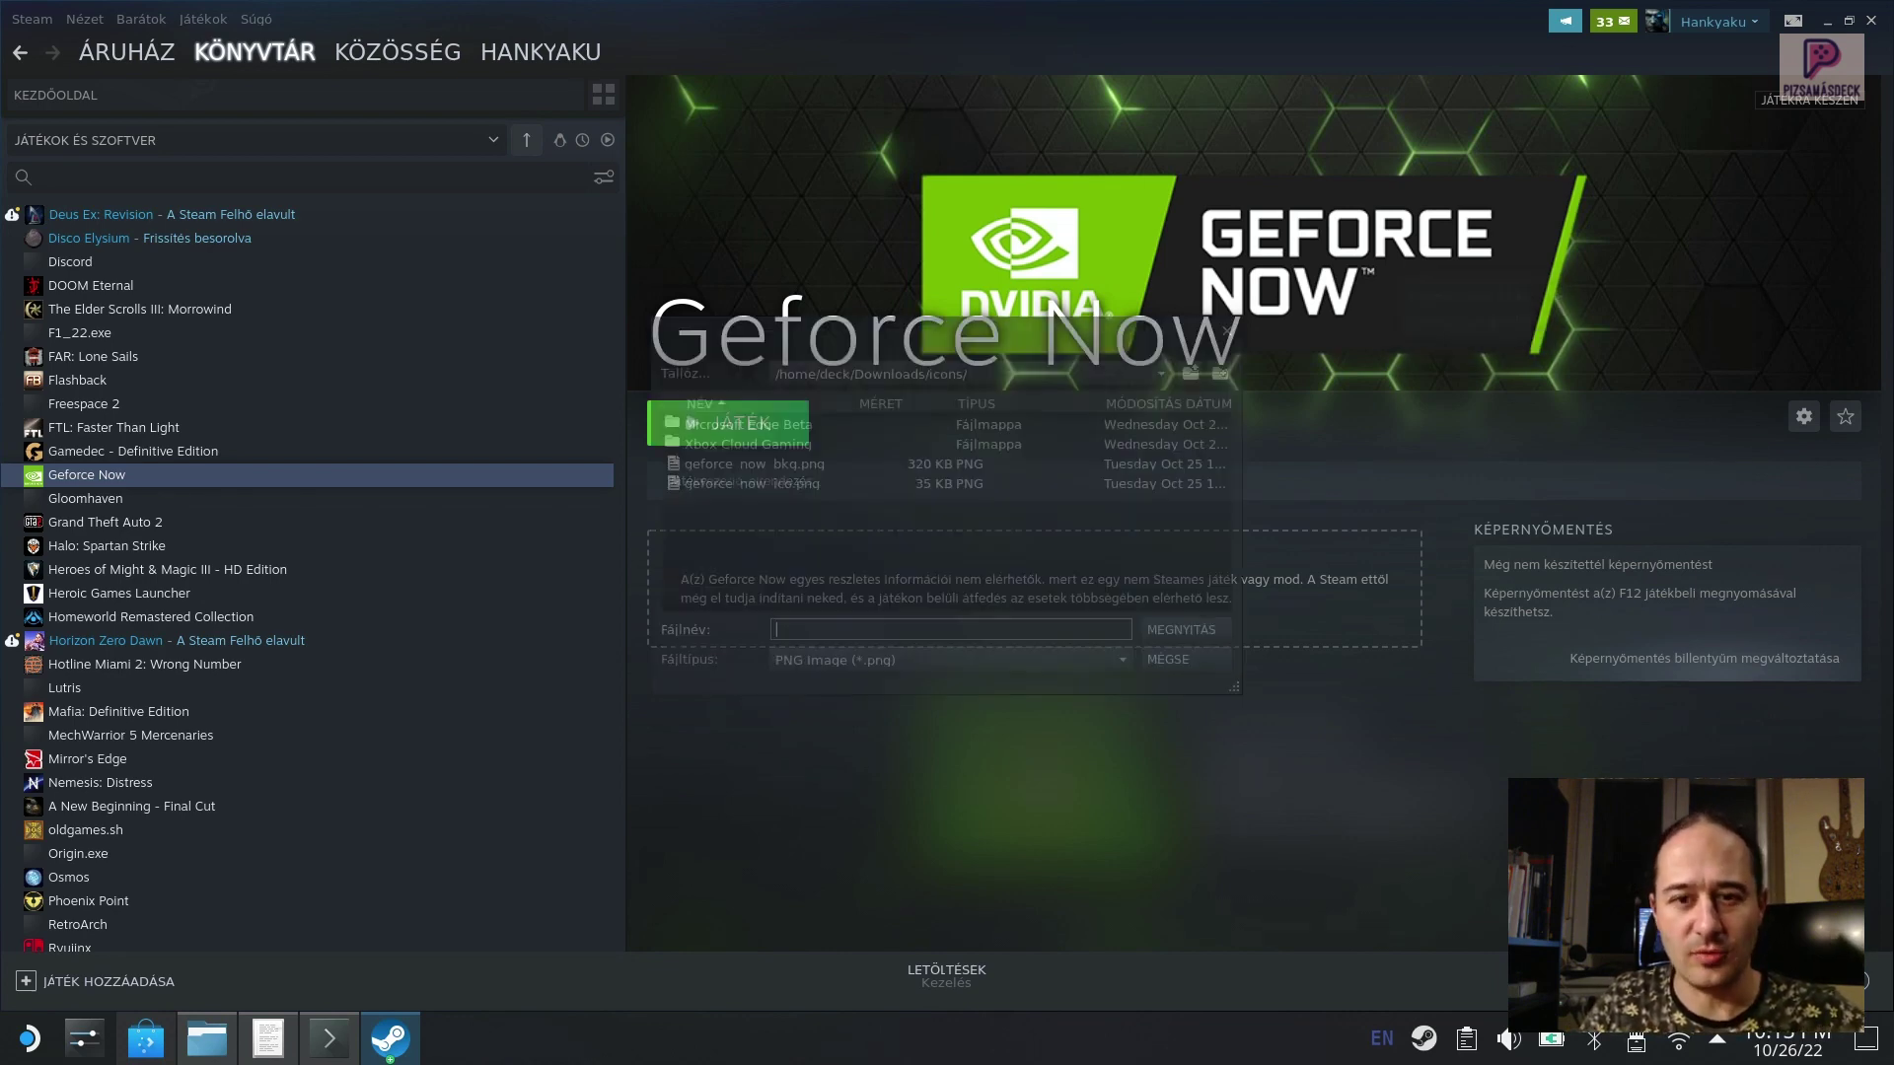
key("Tab")
key("Tab")
key("Tab")
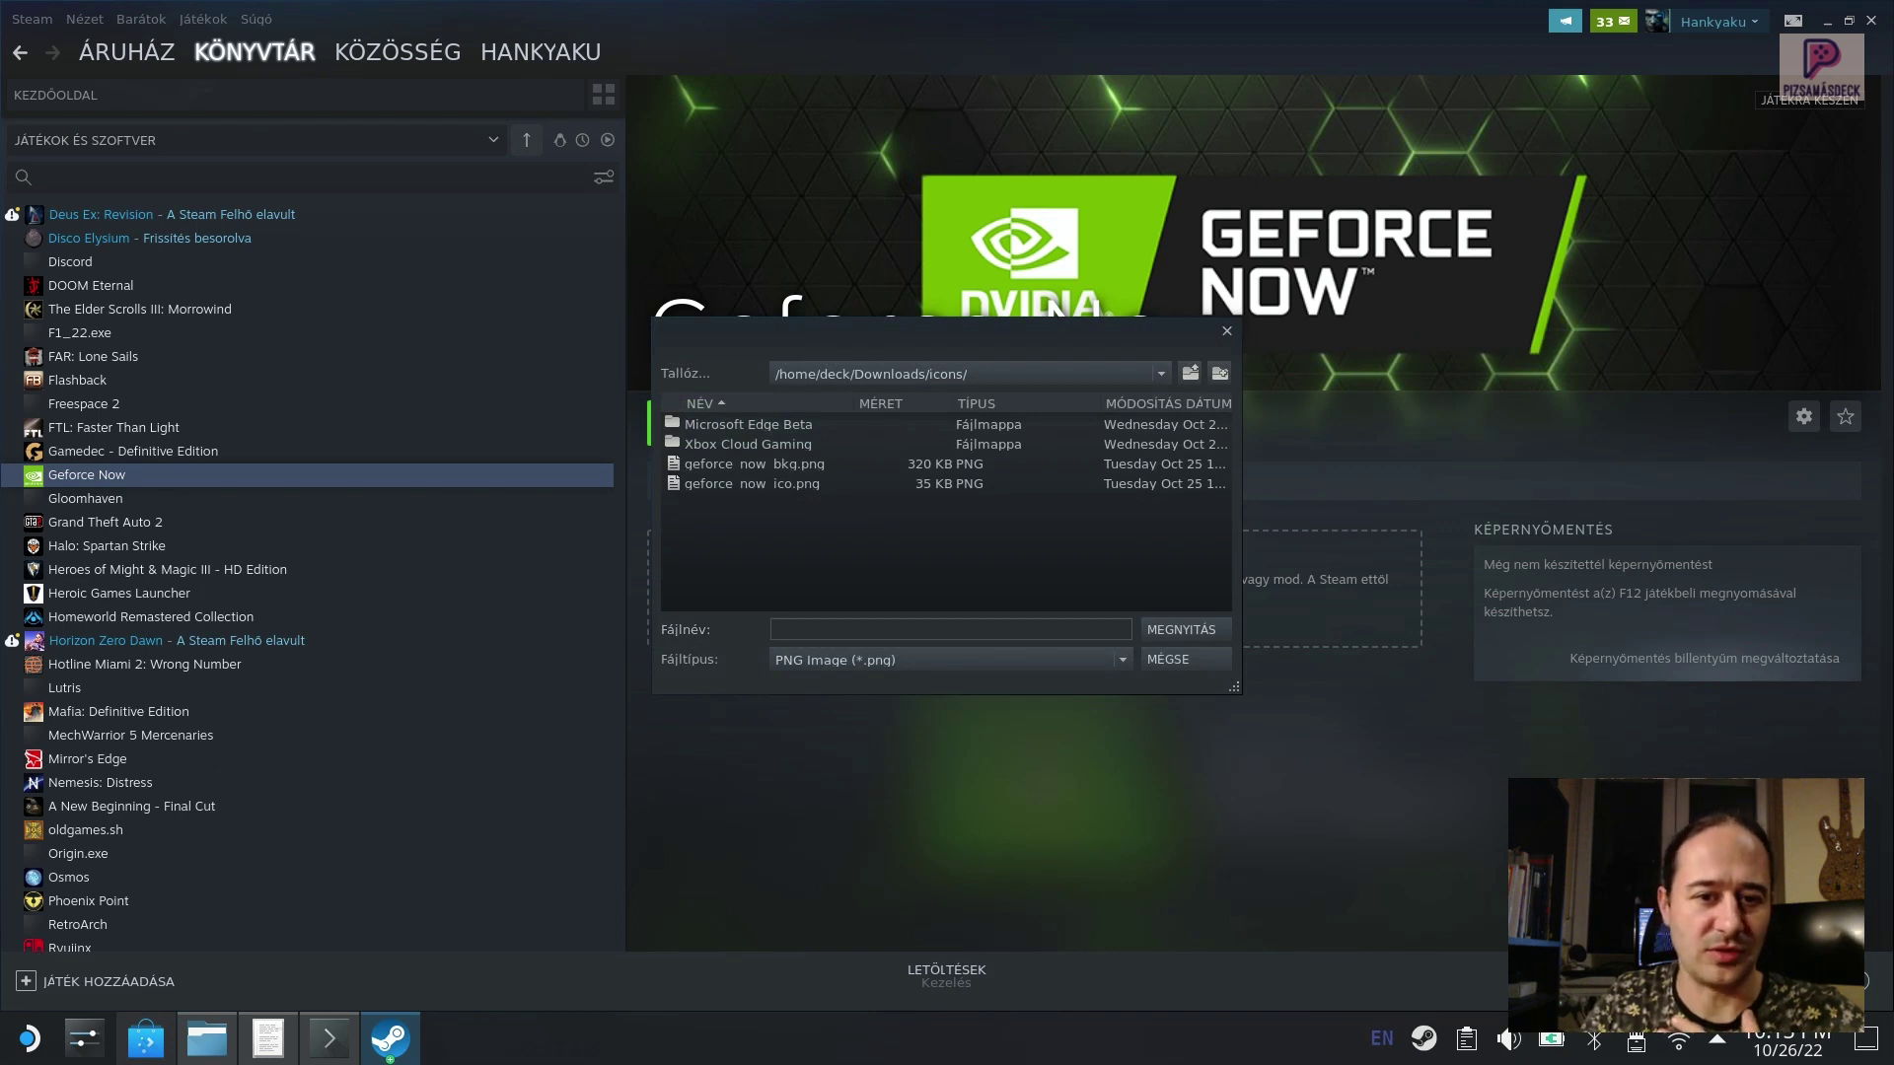
left_click(752, 484)
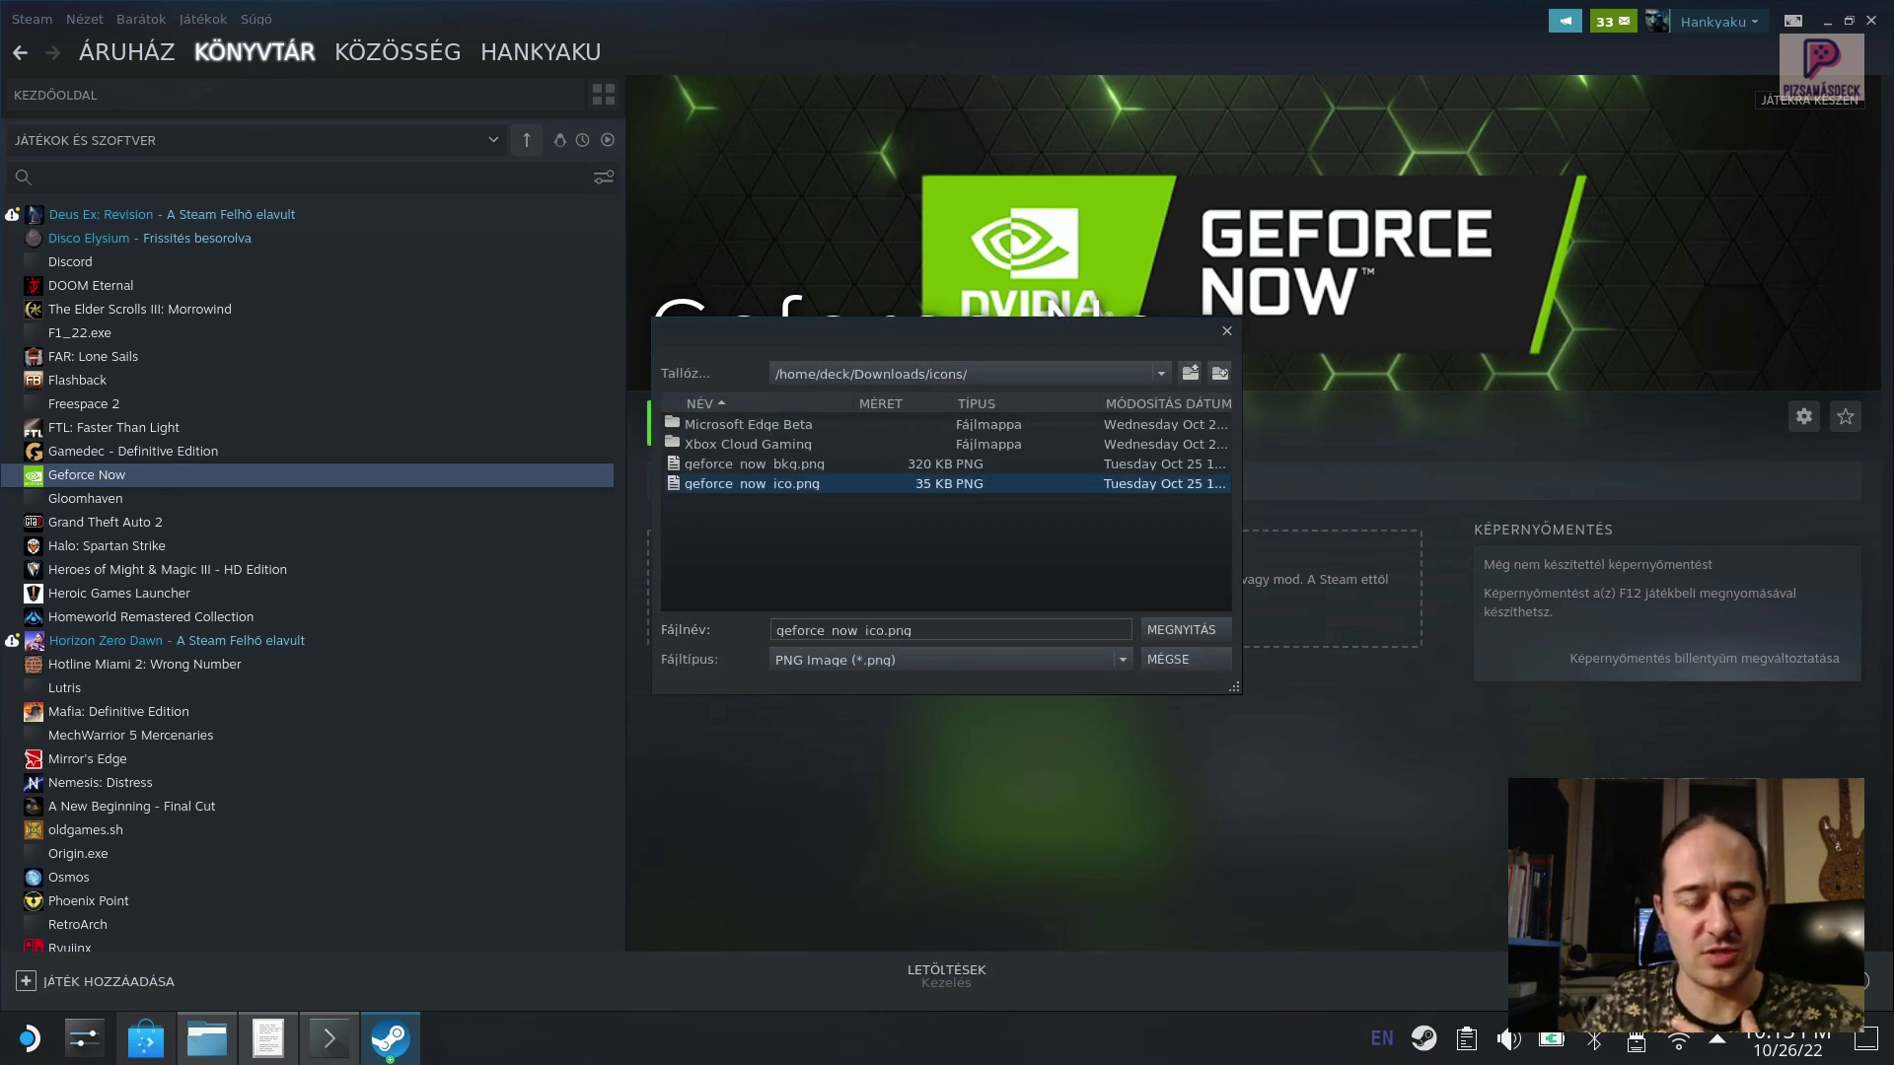
key("Return")
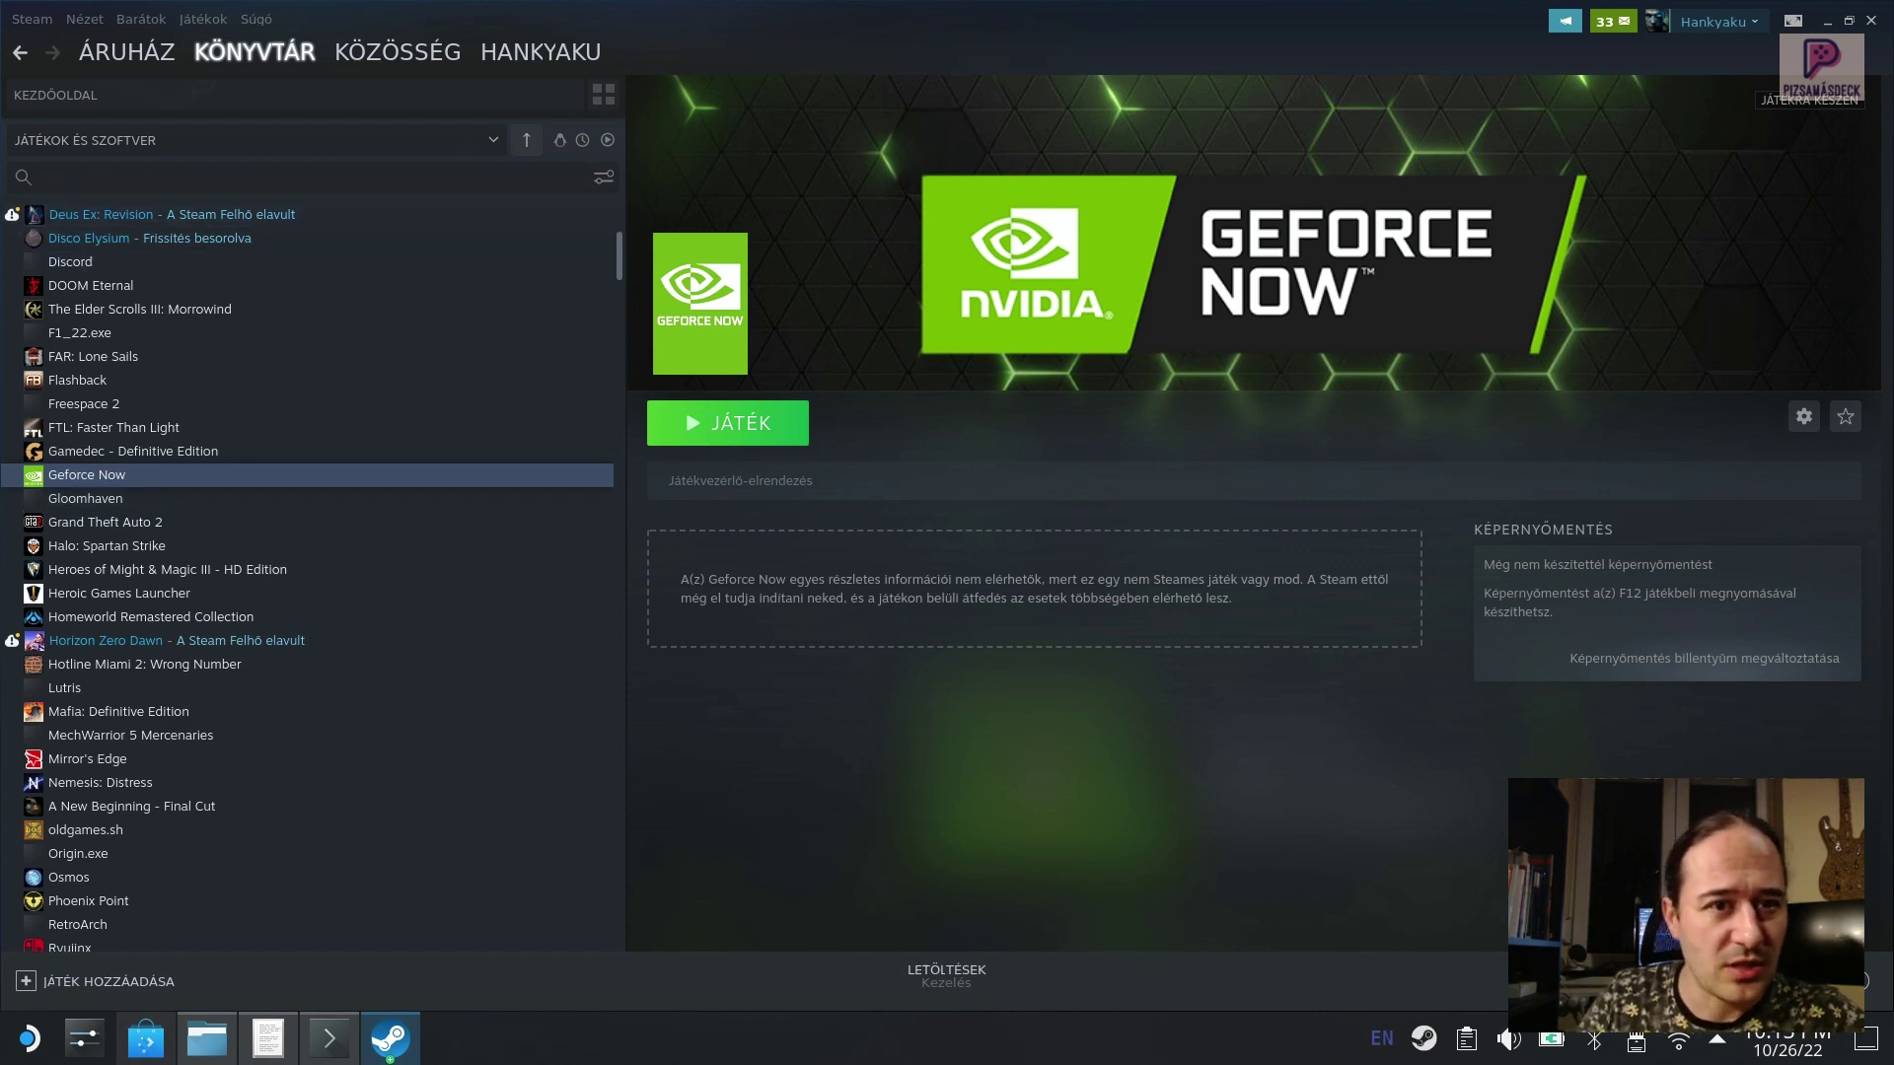
Step: Check how the Geforce Now shortcut appears in the library collections, its game page and the home page, and inspect its properties
left_click(603, 94)
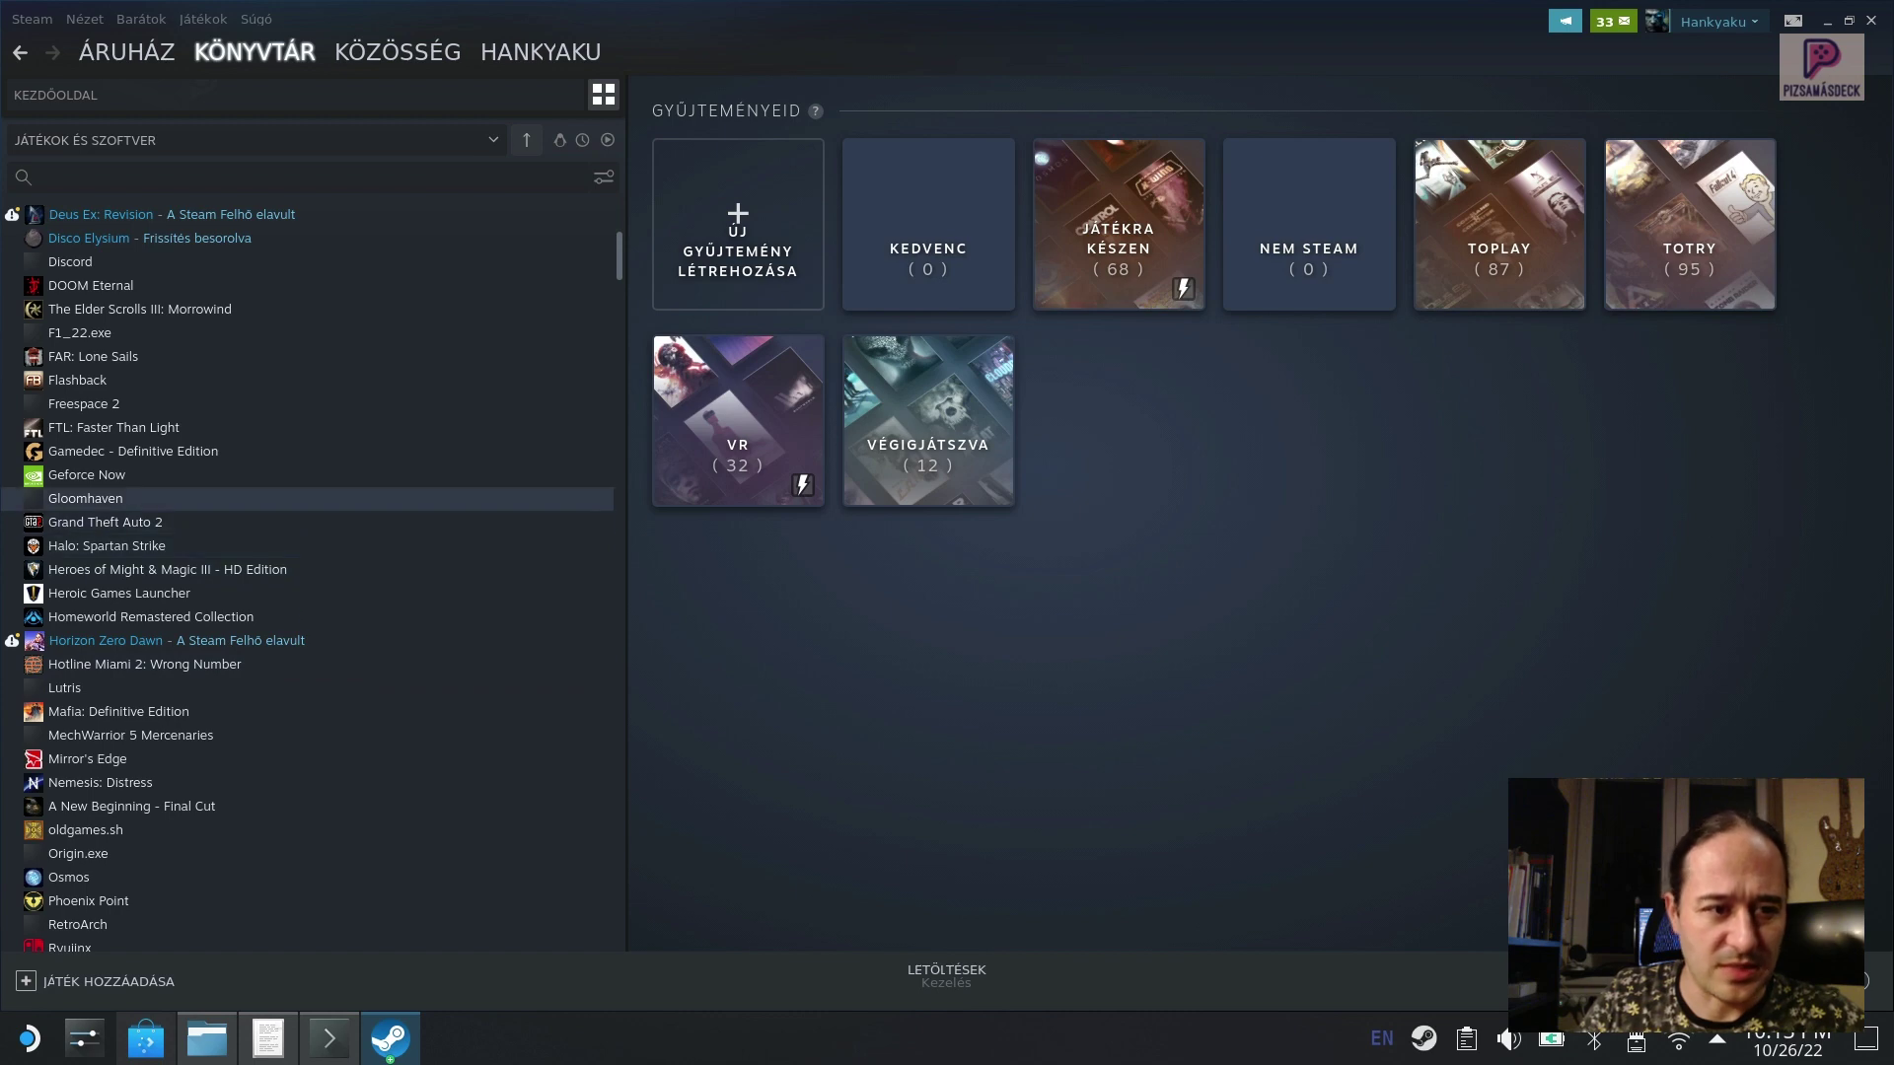
left_click(86, 474)
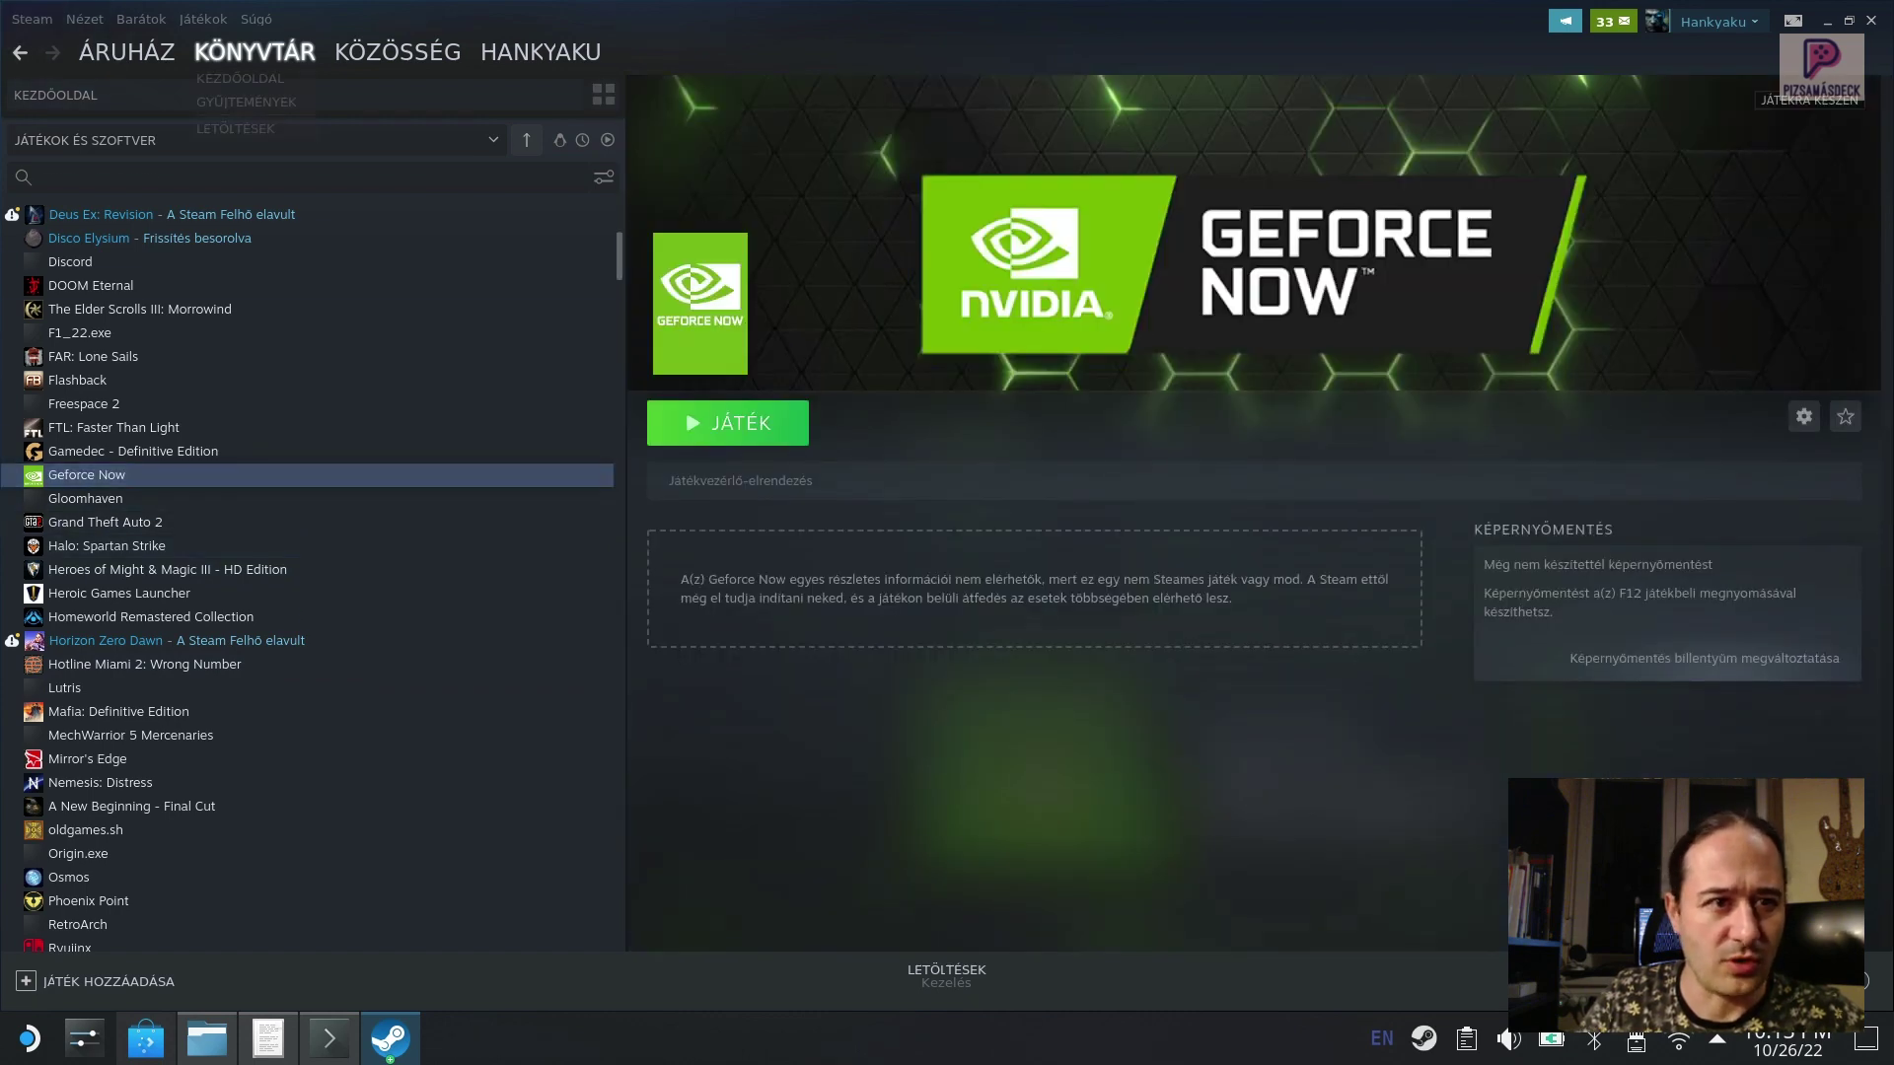
left_click(294, 95)
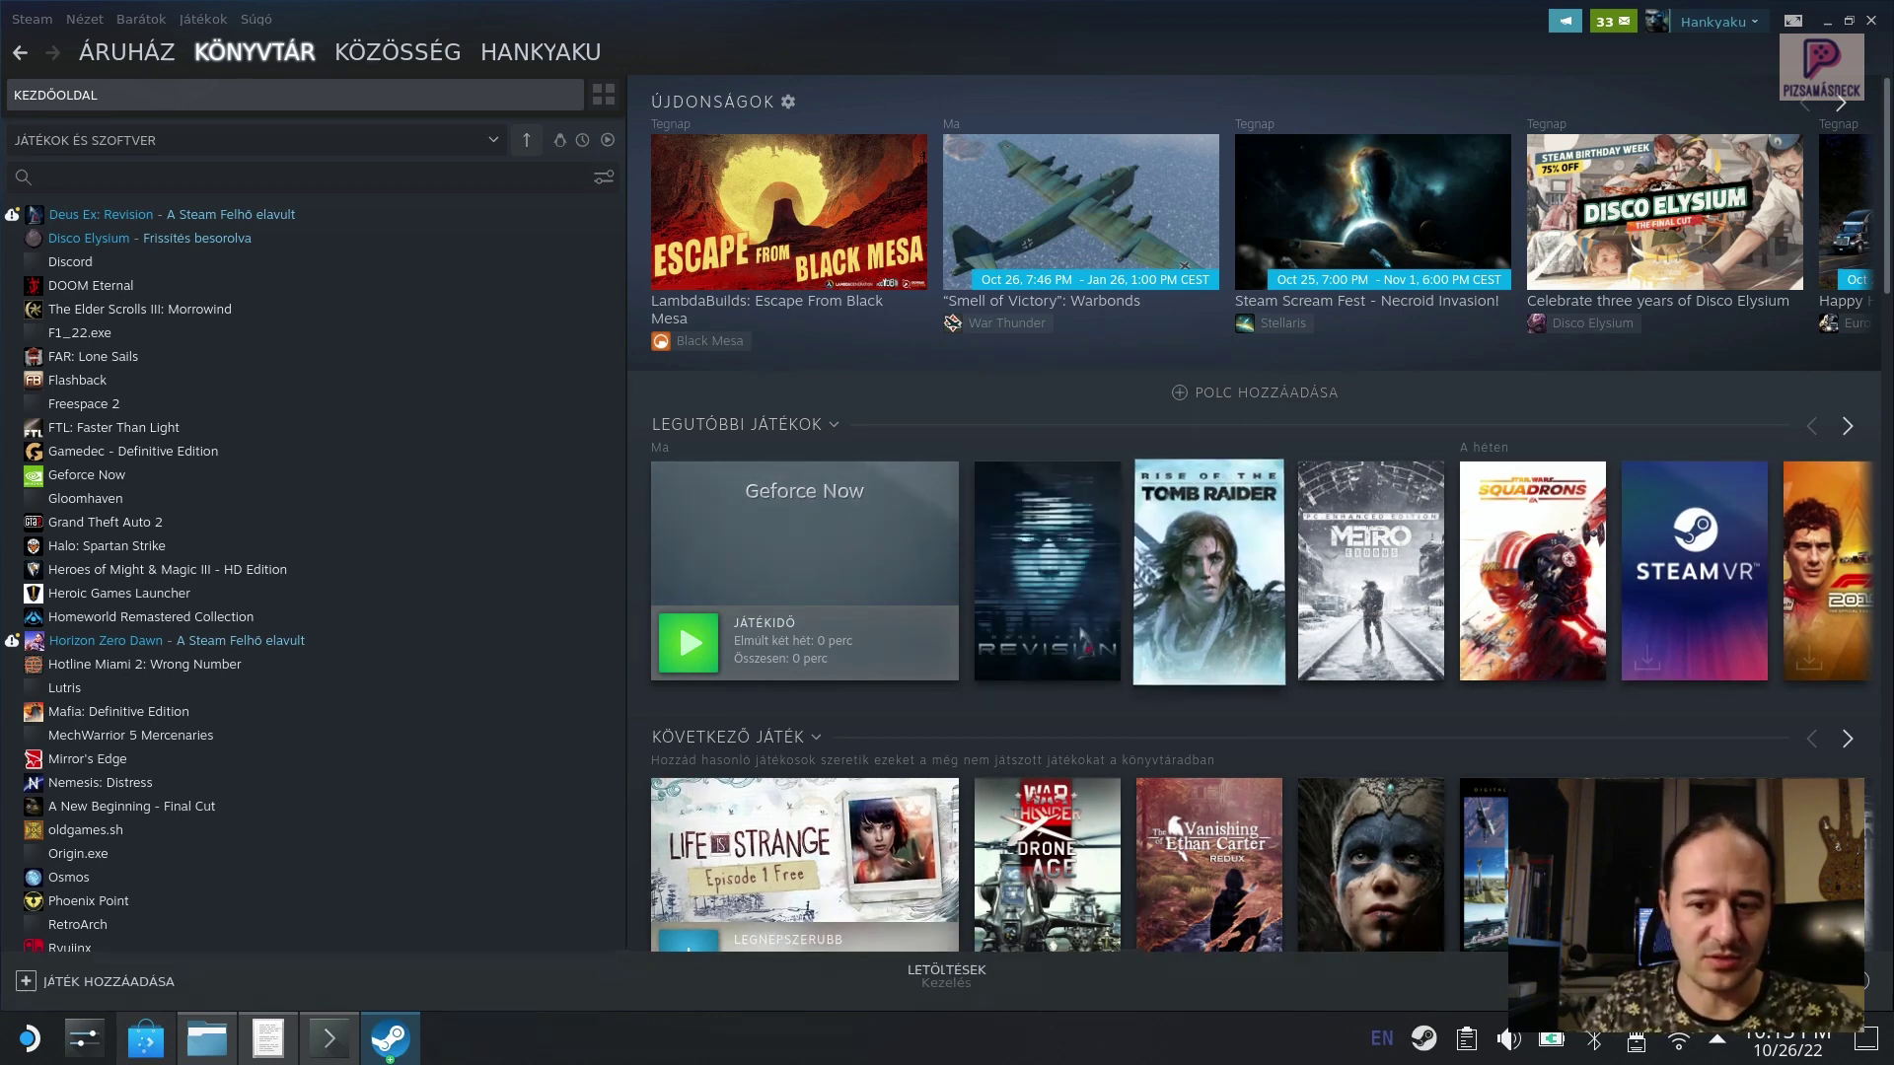
right_click(1082, 635)
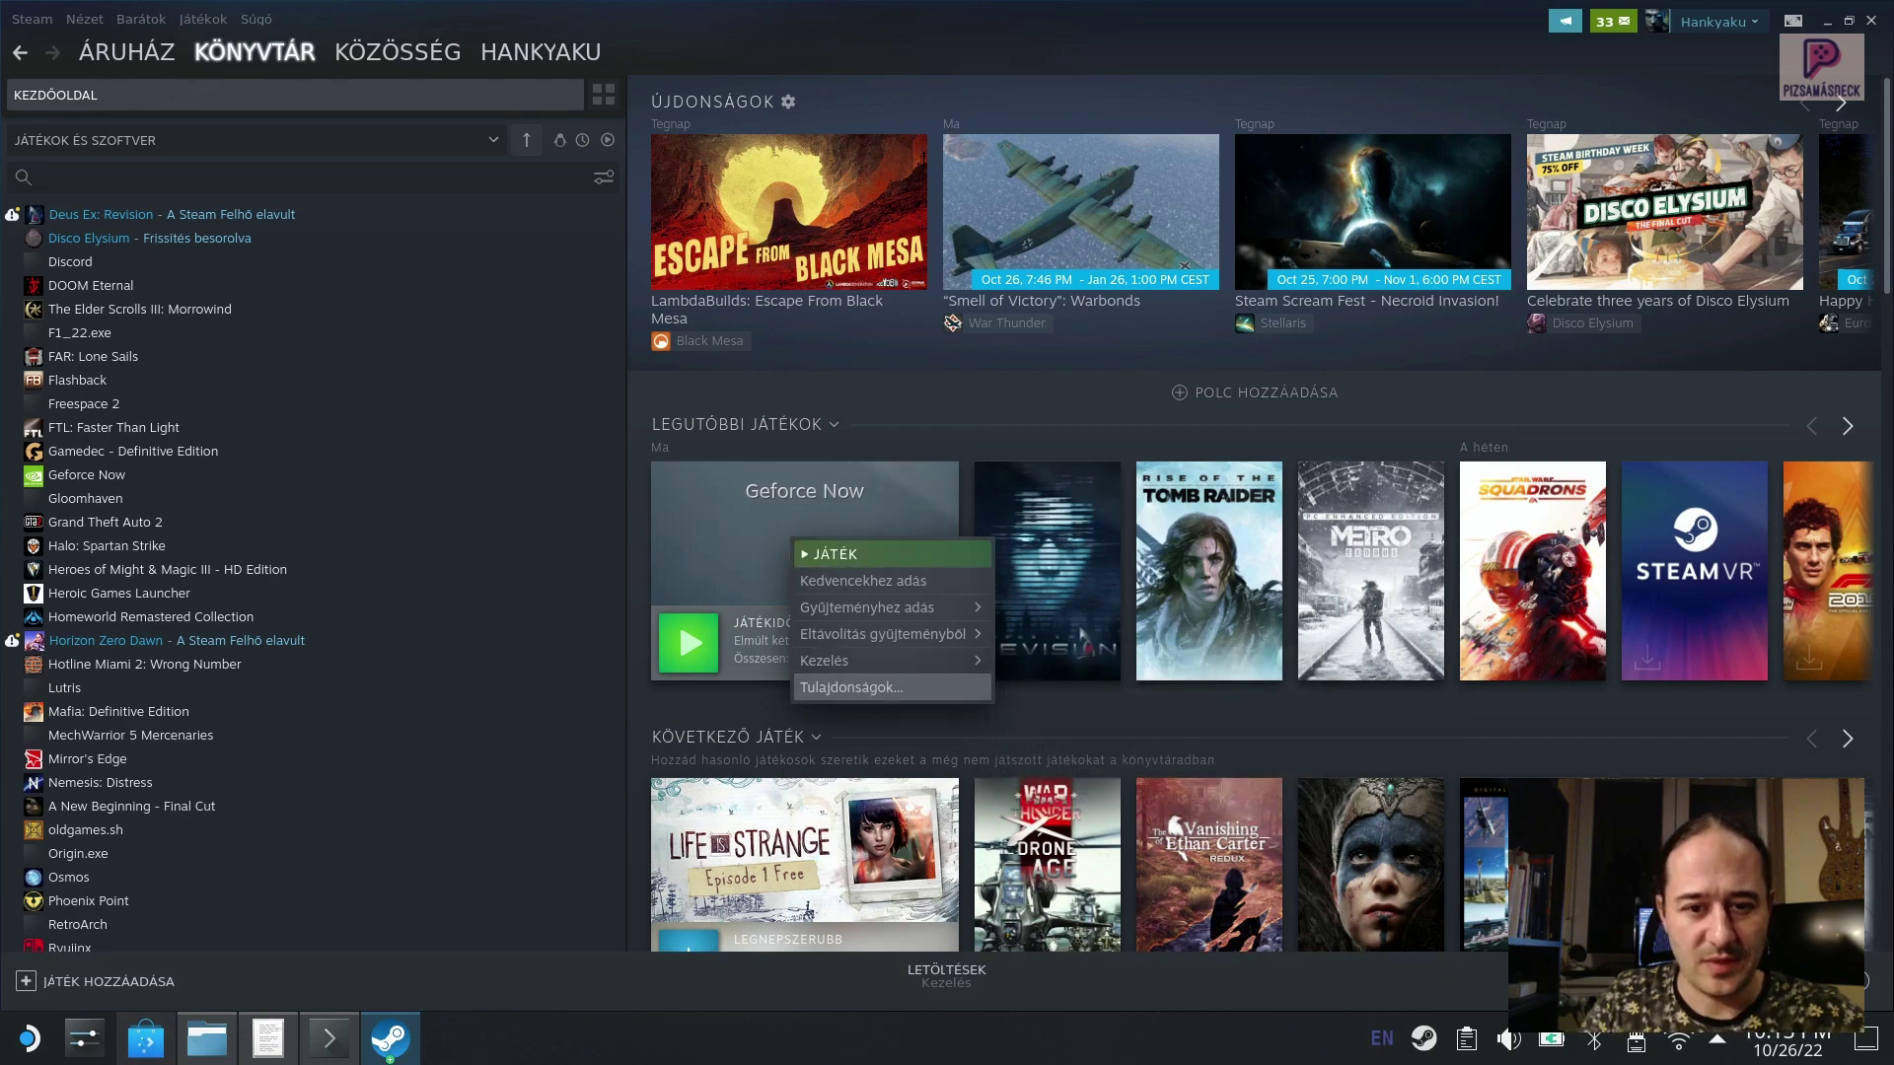
left_click(850, 688)
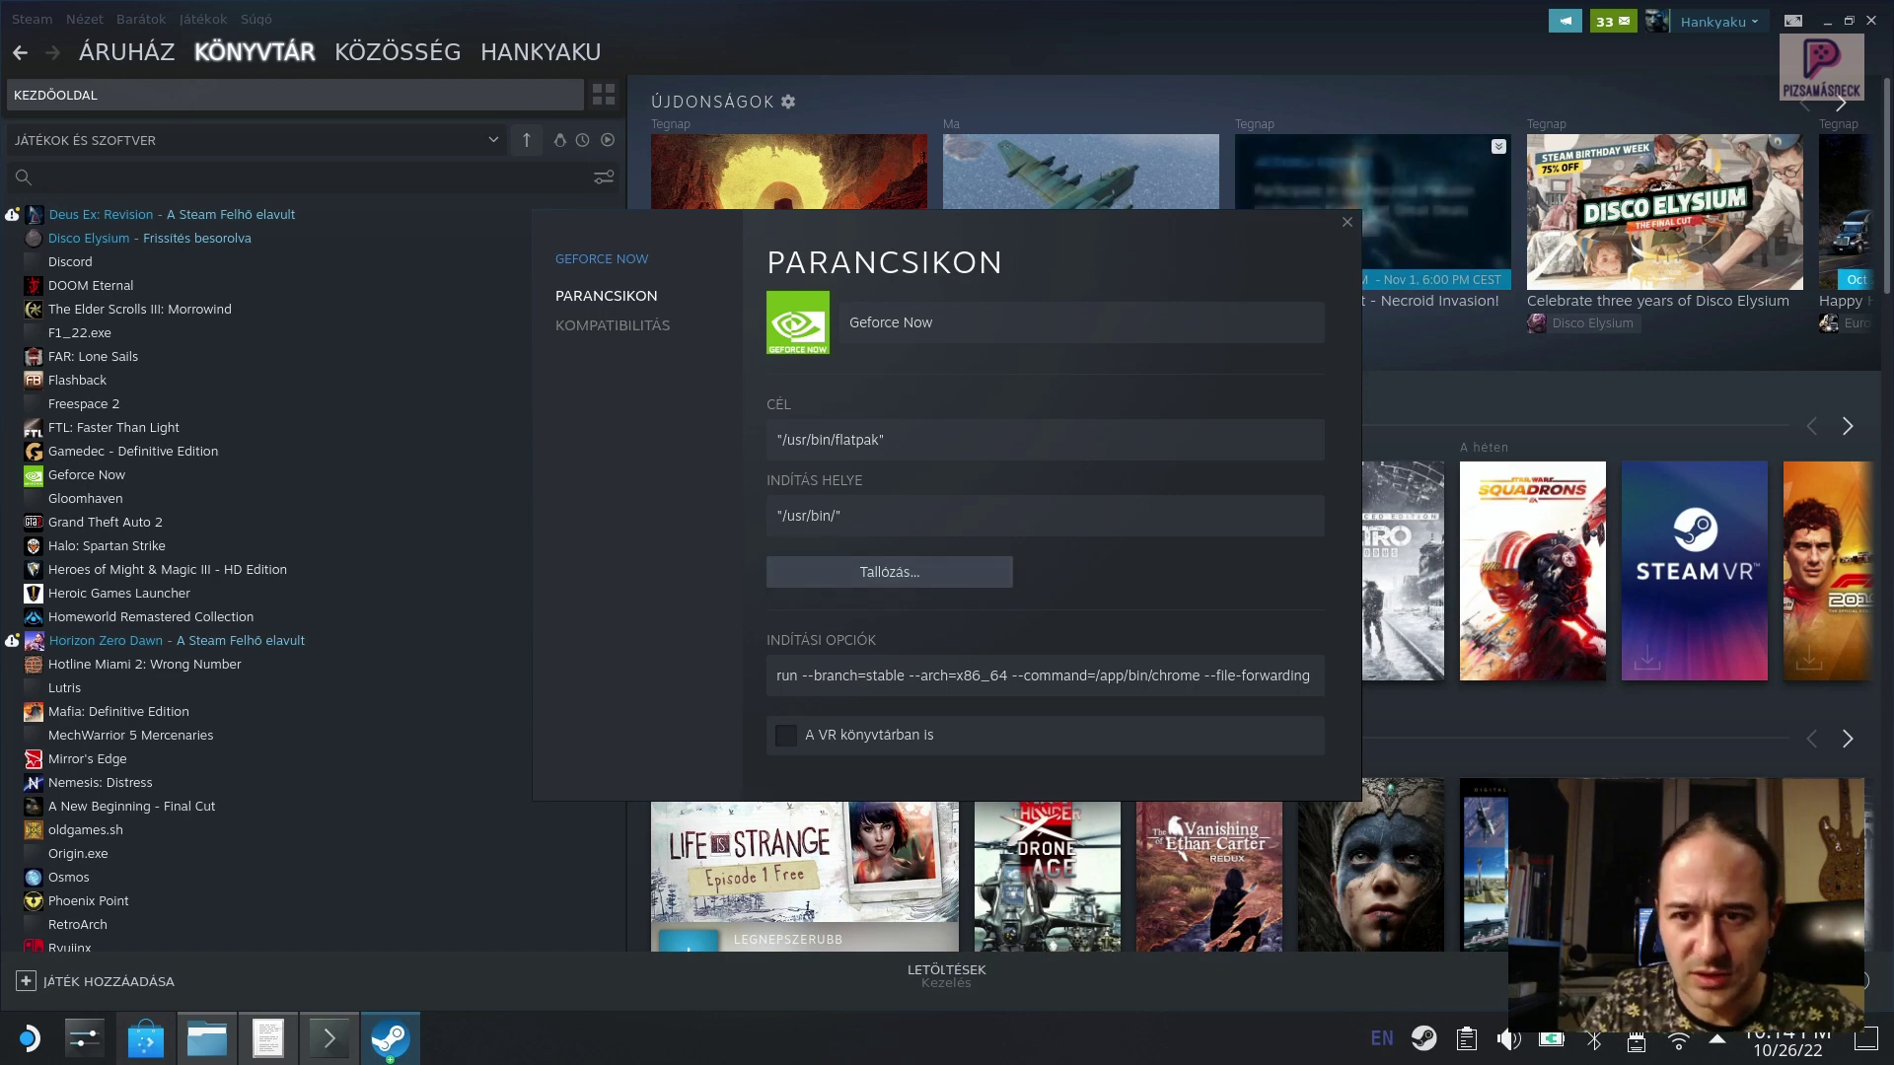
left_click(1346, 222)
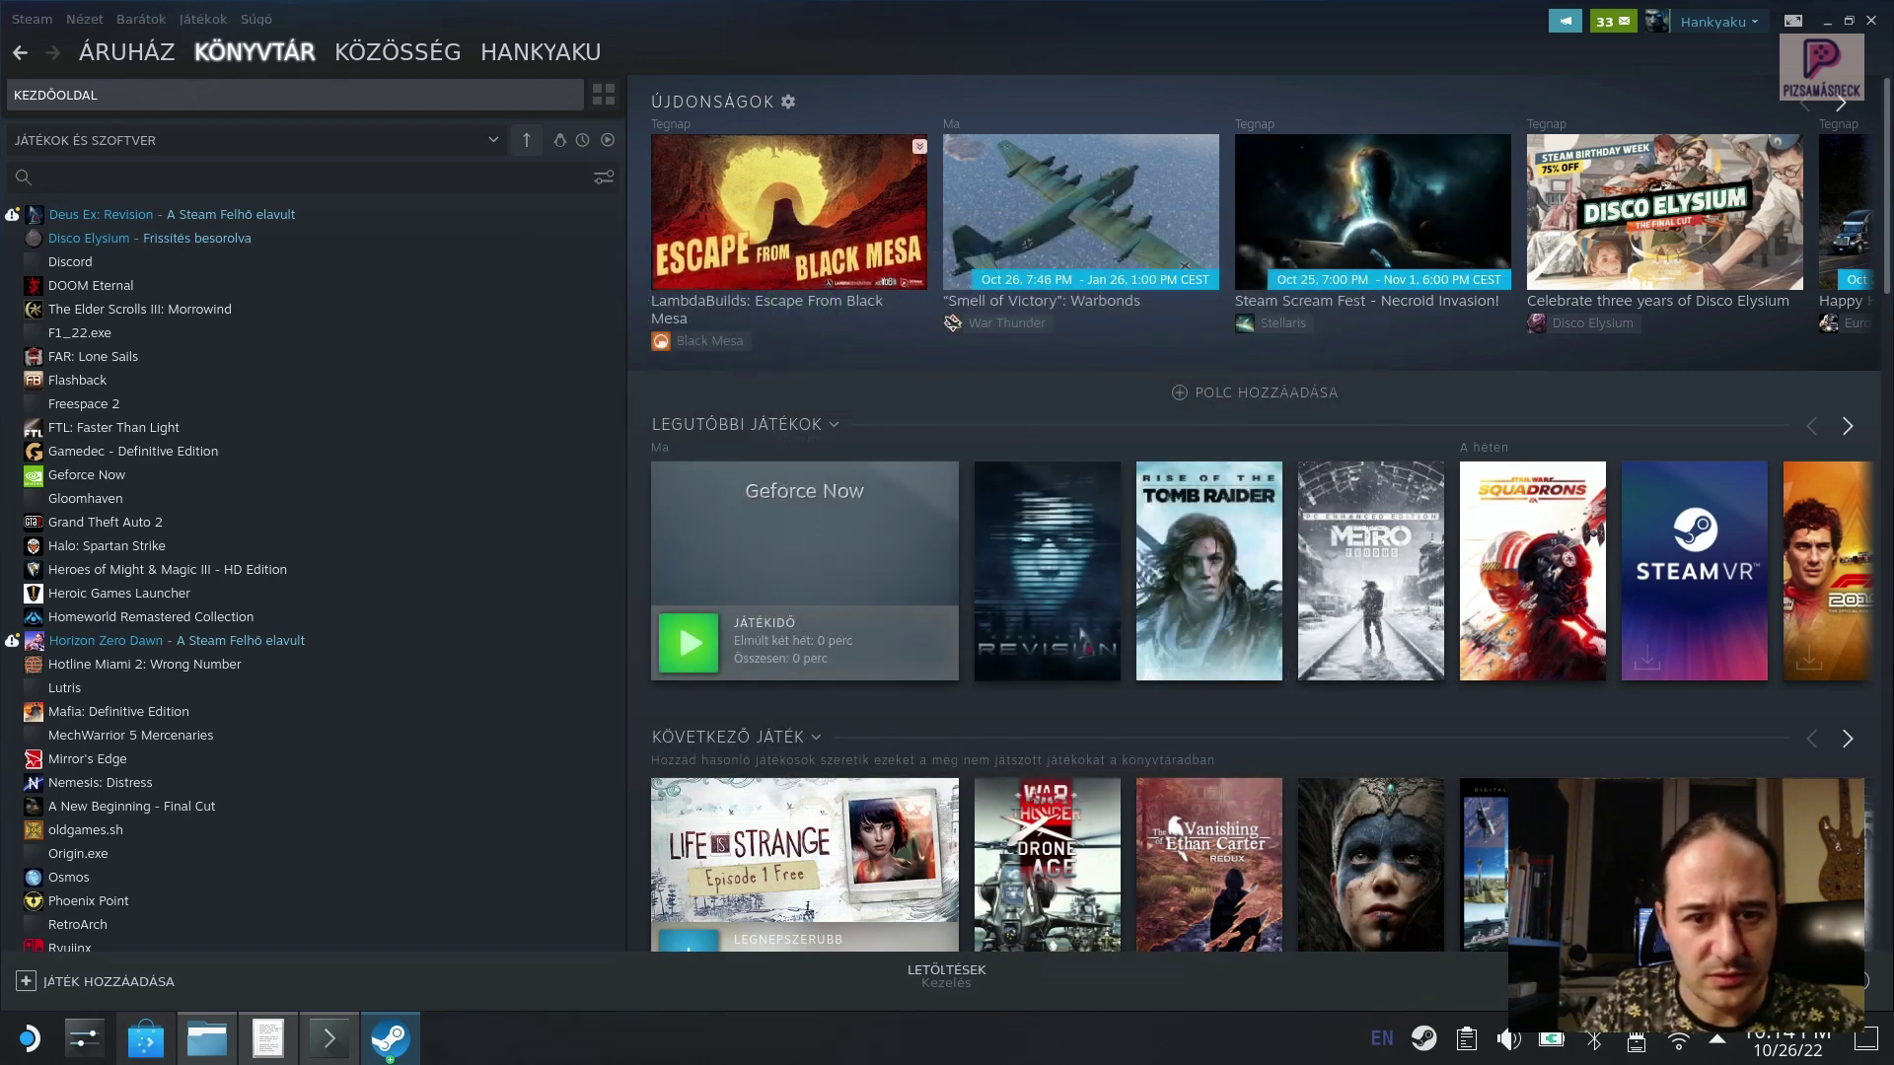
left_click(804, 533)
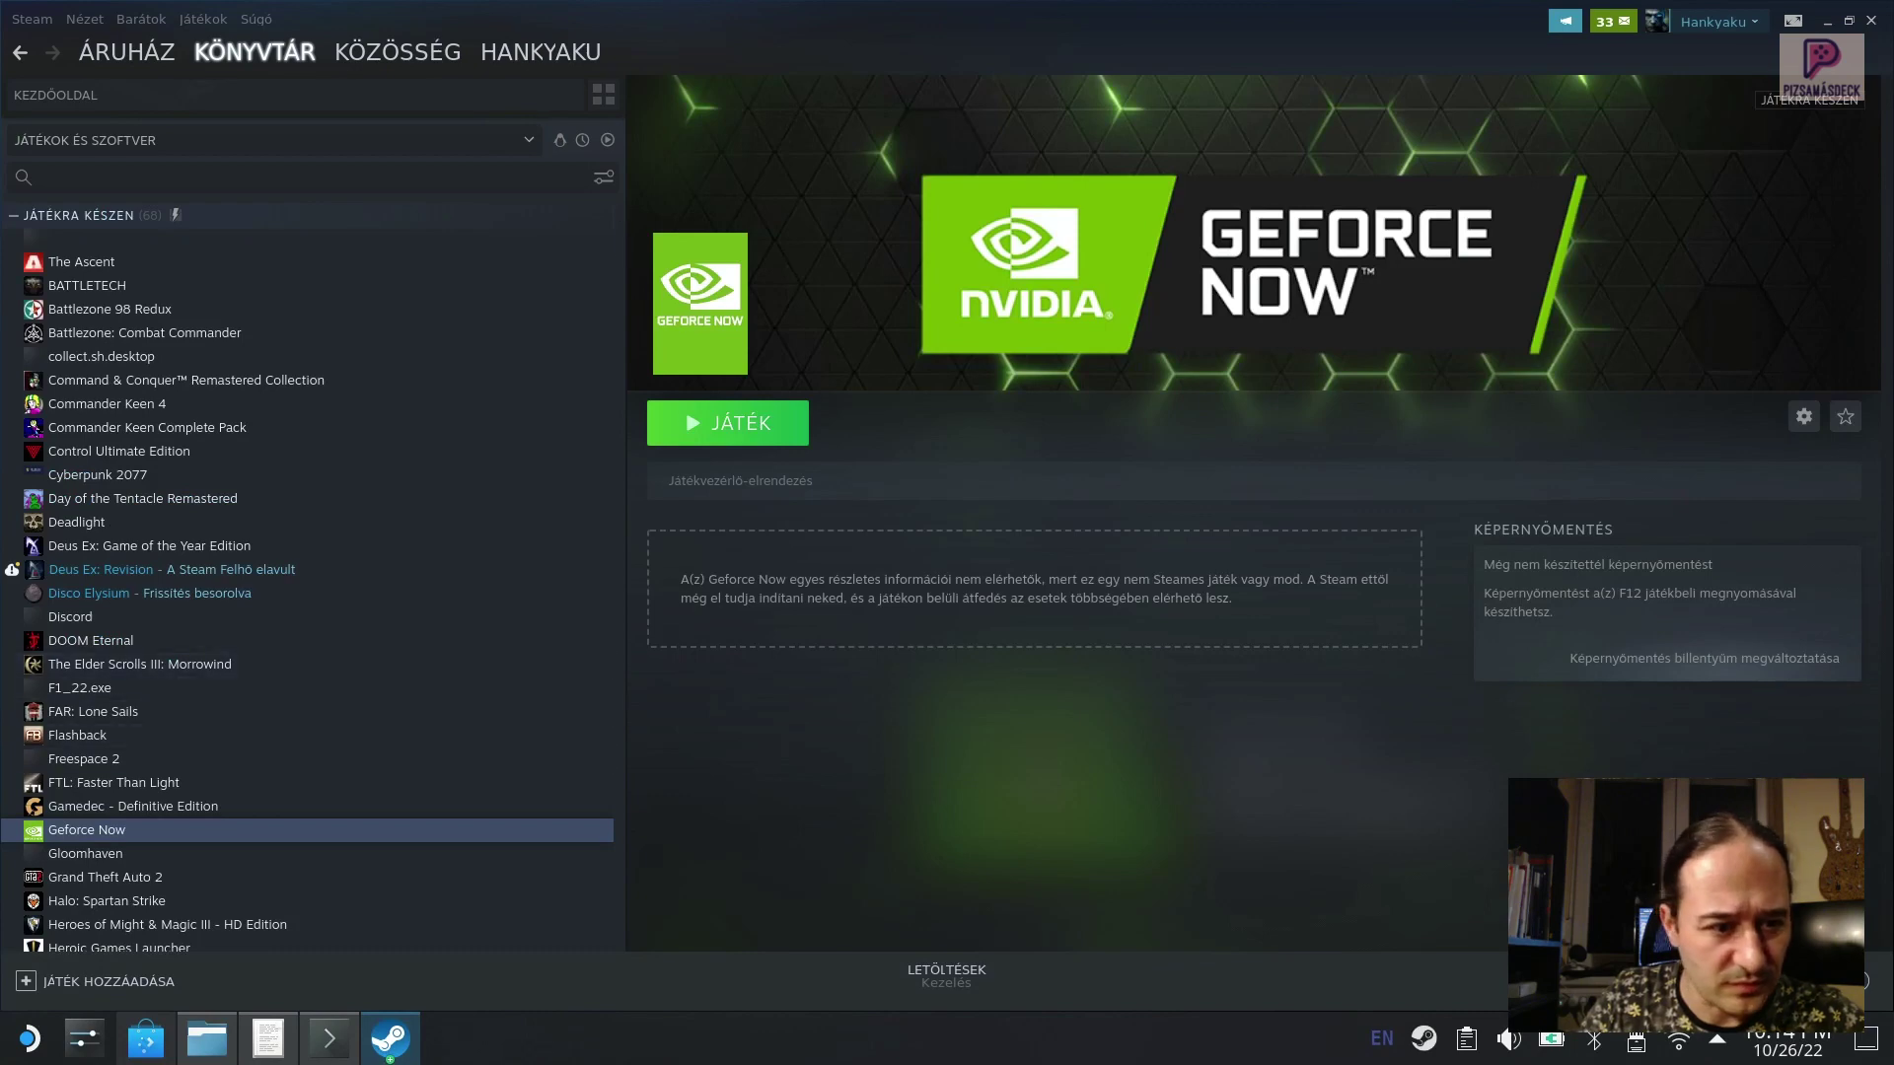
left_click(296, 95)
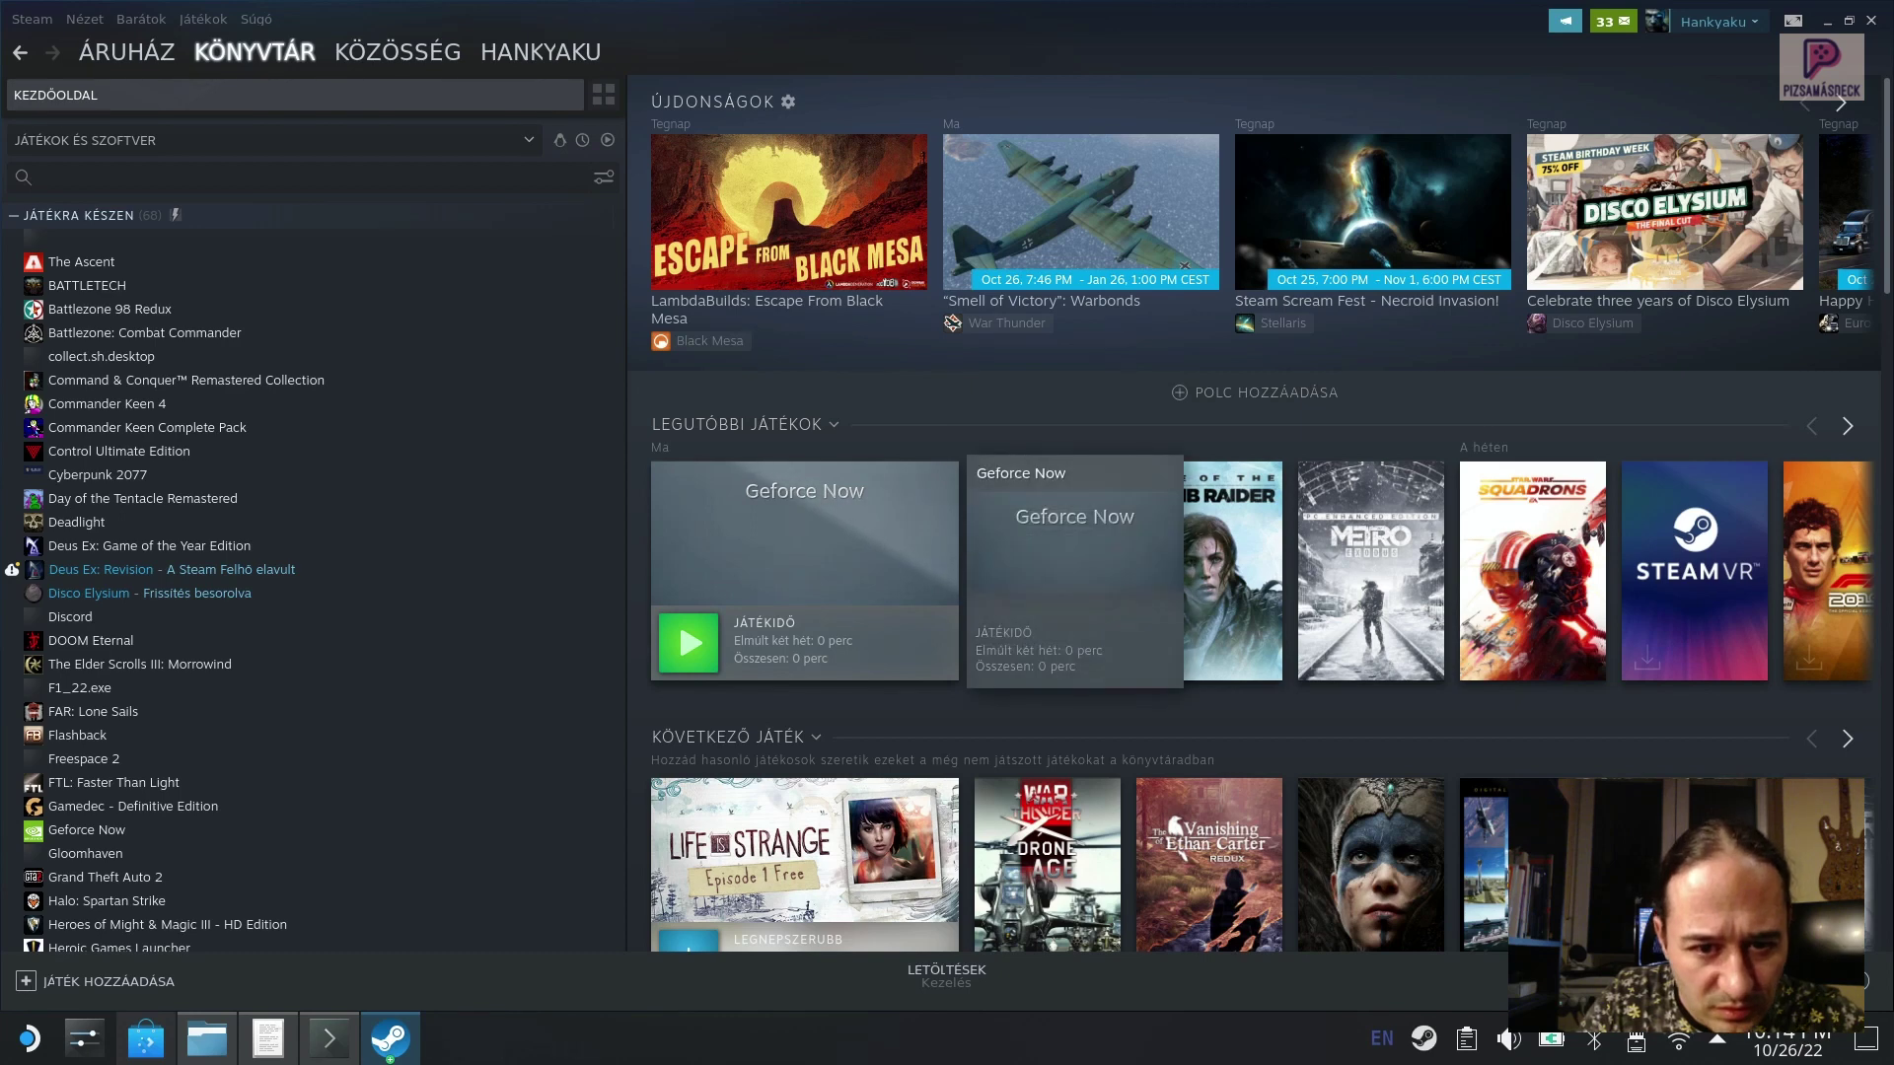
Step: Set geforce_now_bkg.png from the icons folder as custom artwork for the Geforce Now tile among recent games and open its game page
right_click(1040, 577)
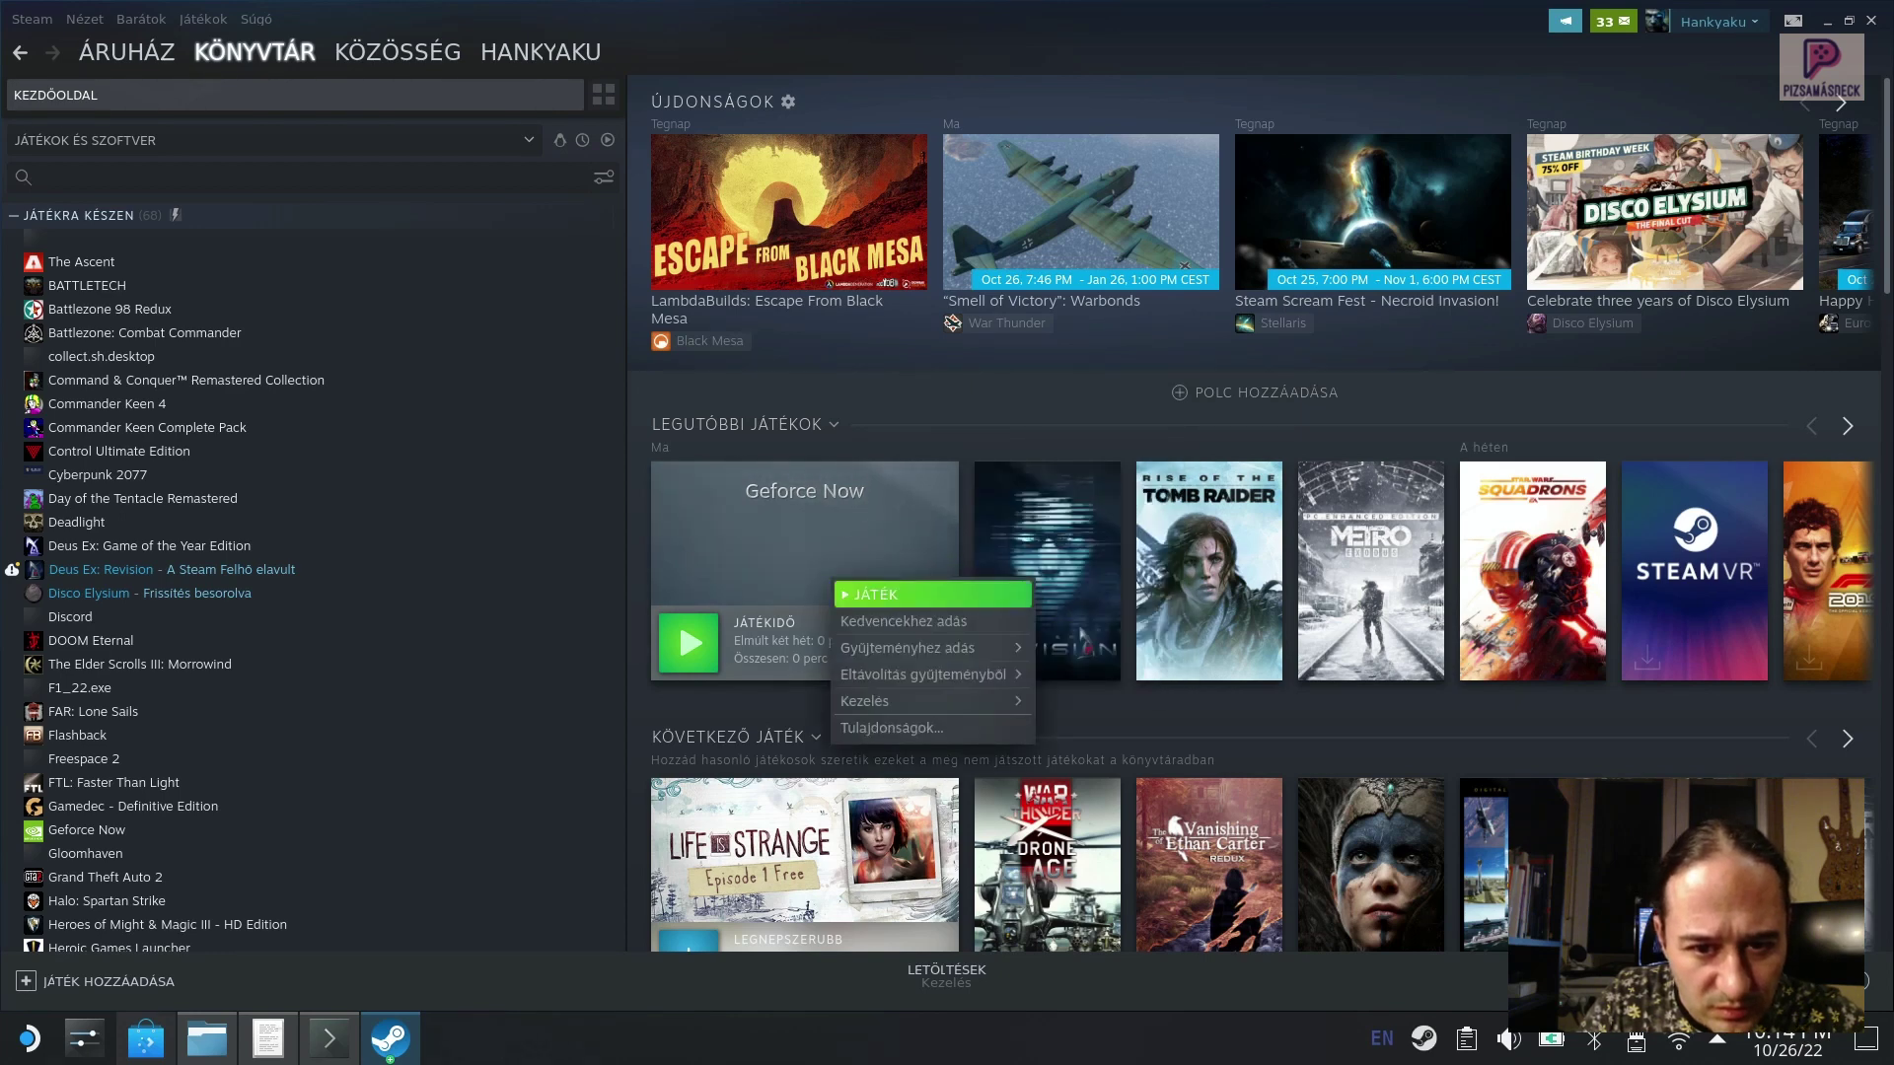
mouse_move(986, 648)
mouse_move(927, 701)
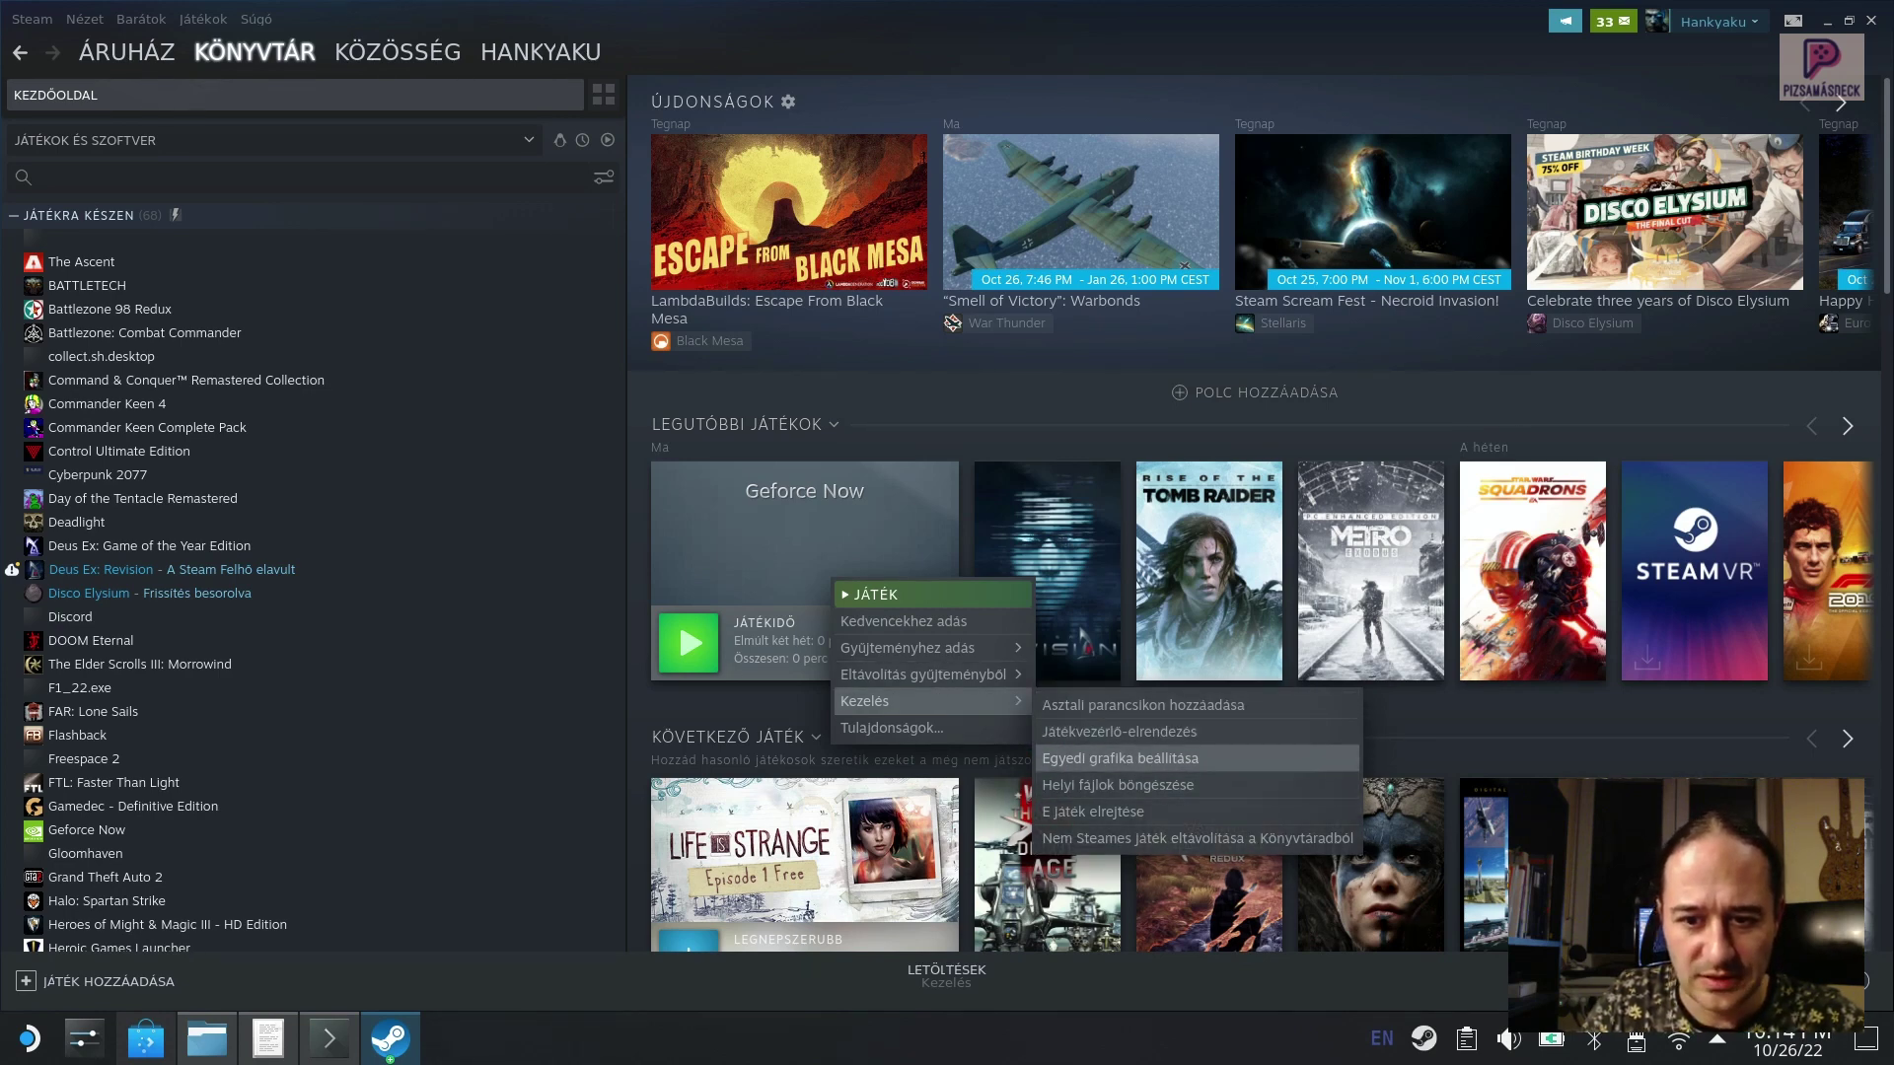
left_click(1119, 758)
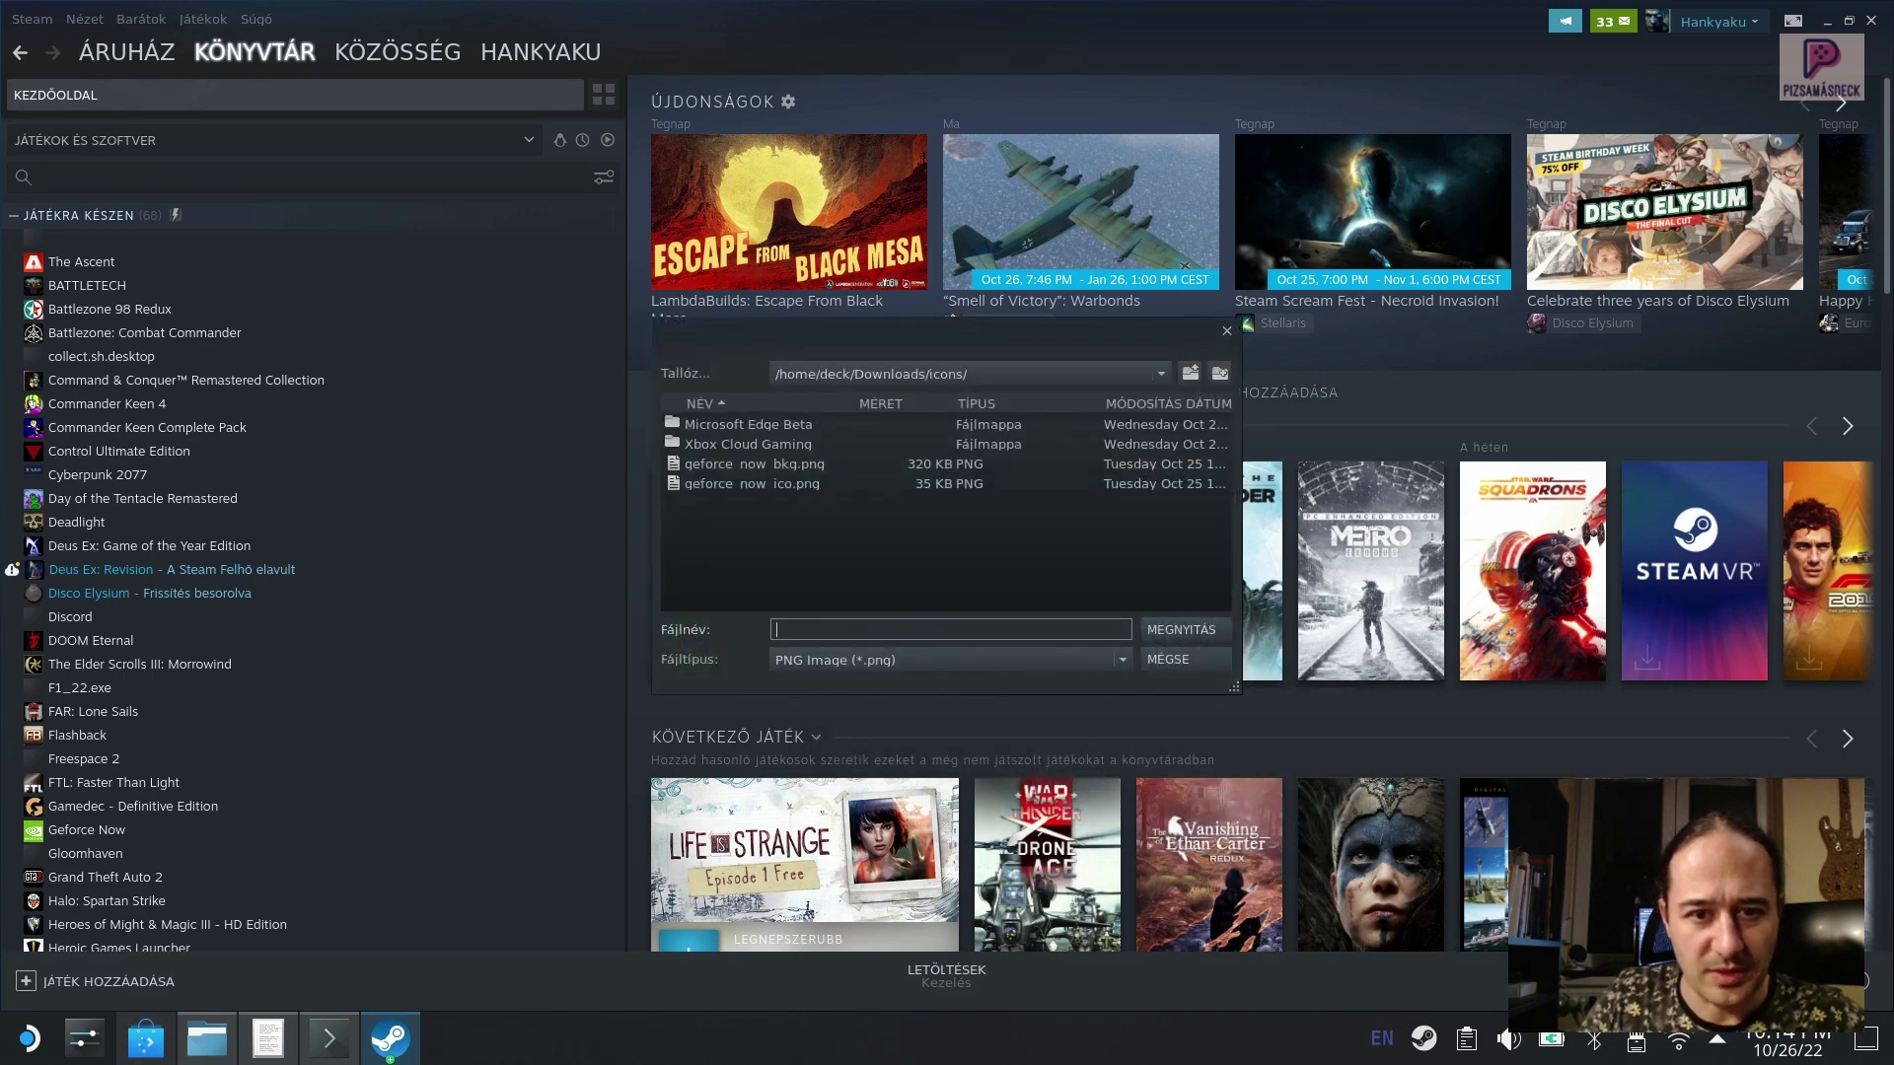
left_click(751, 483)
left_click(754, 463)
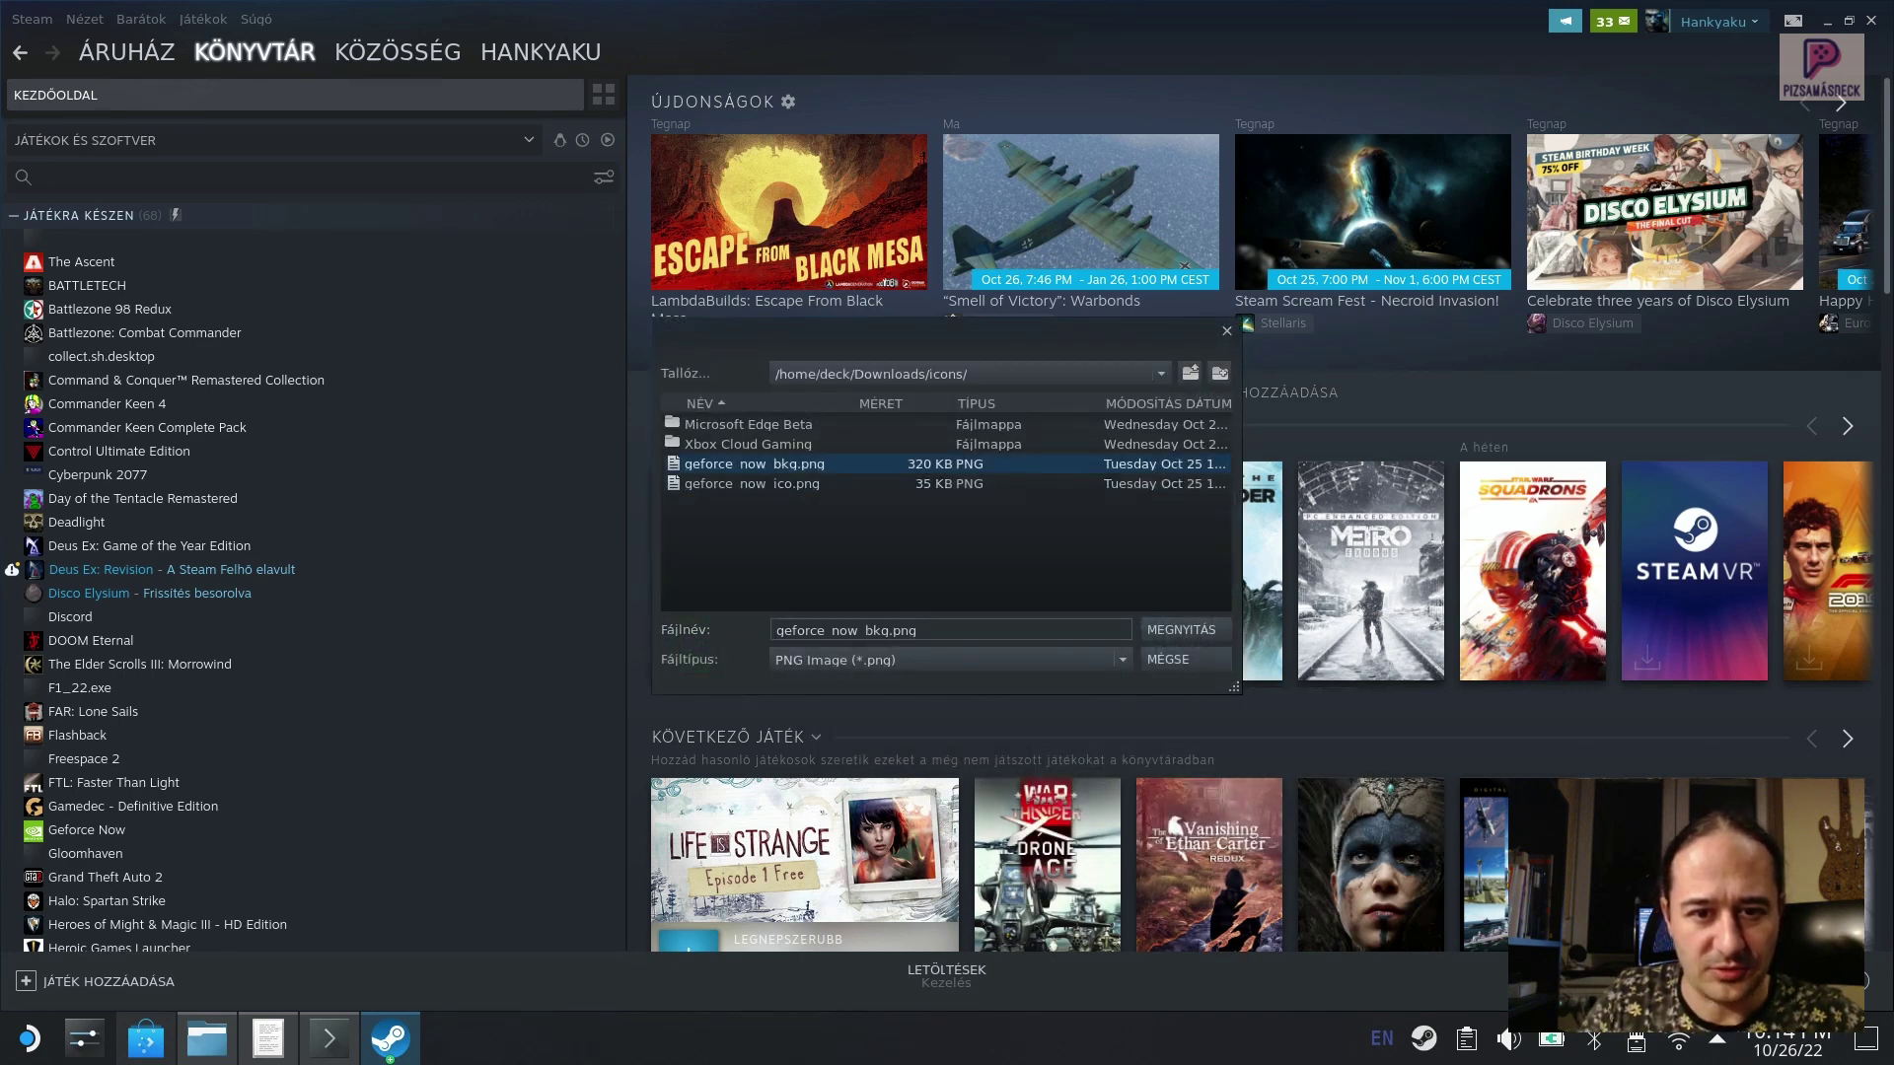
left_click(1182, 629)
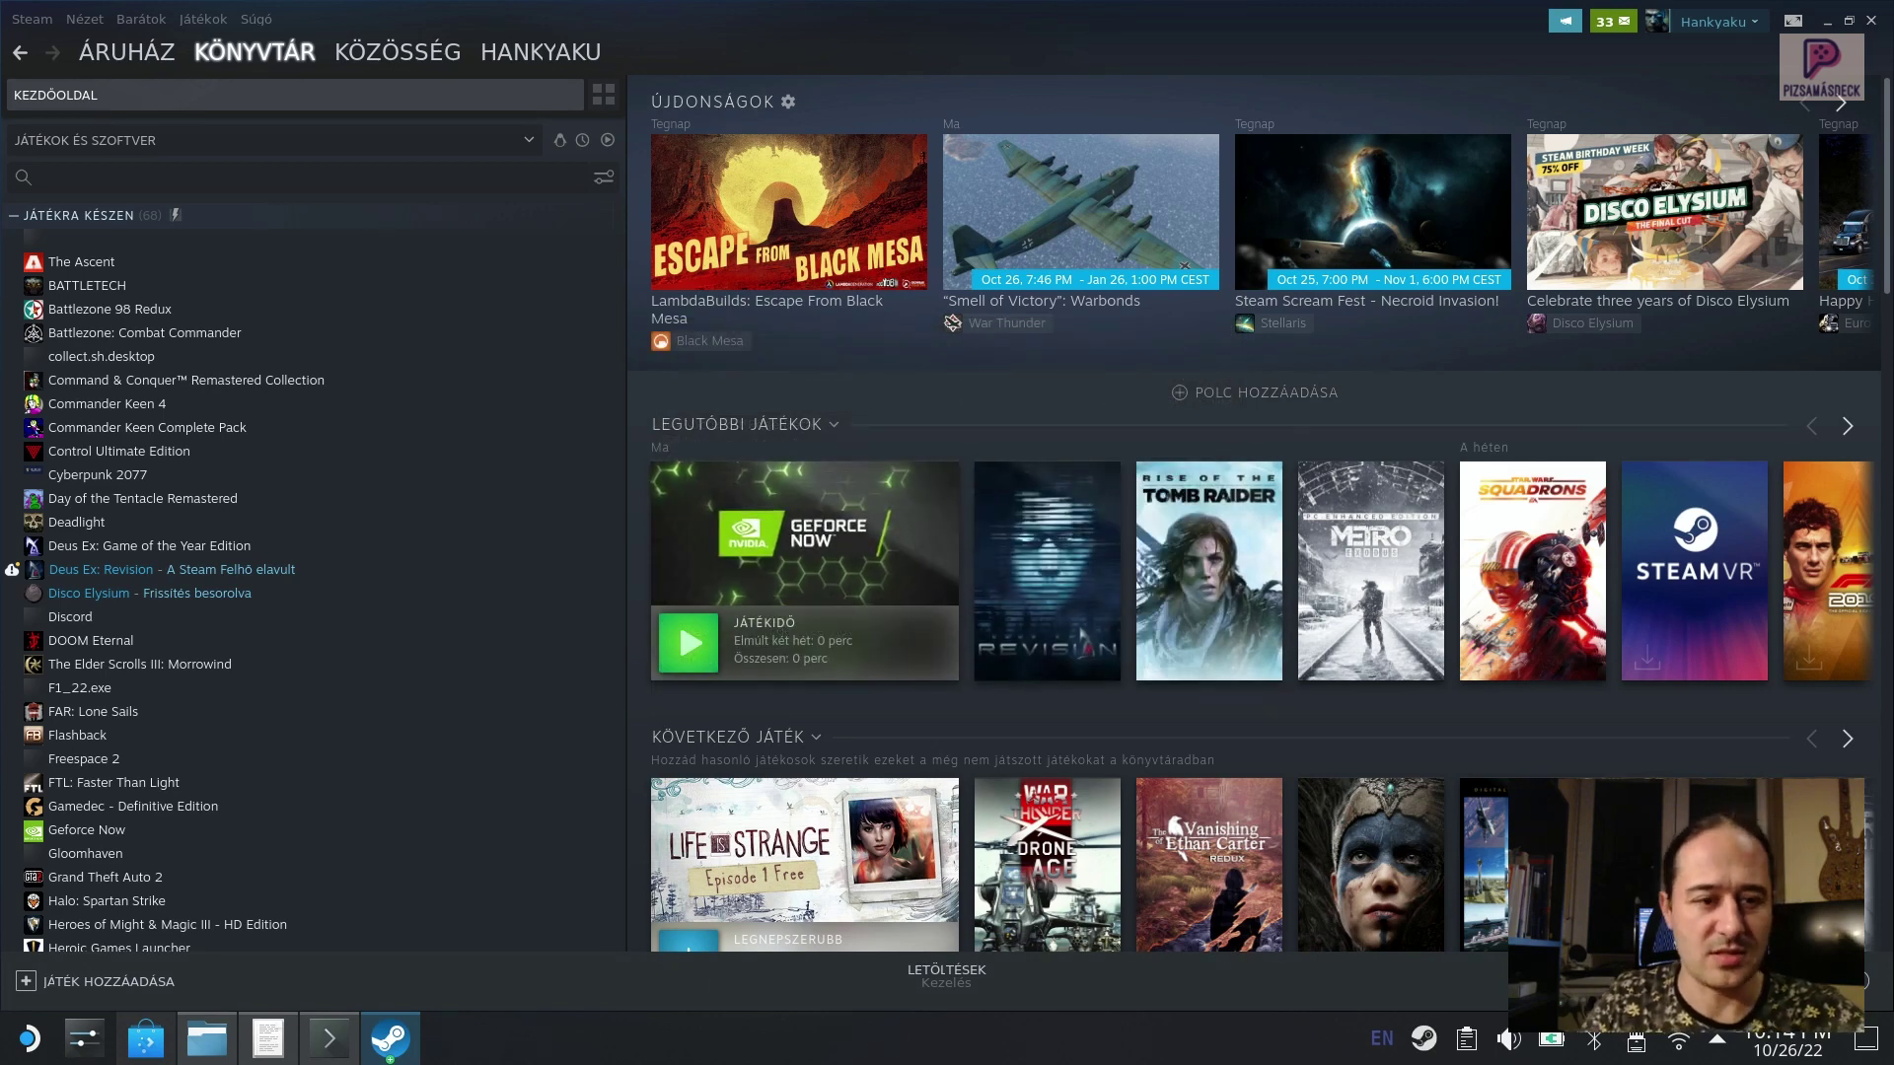
left_click(87, 829)
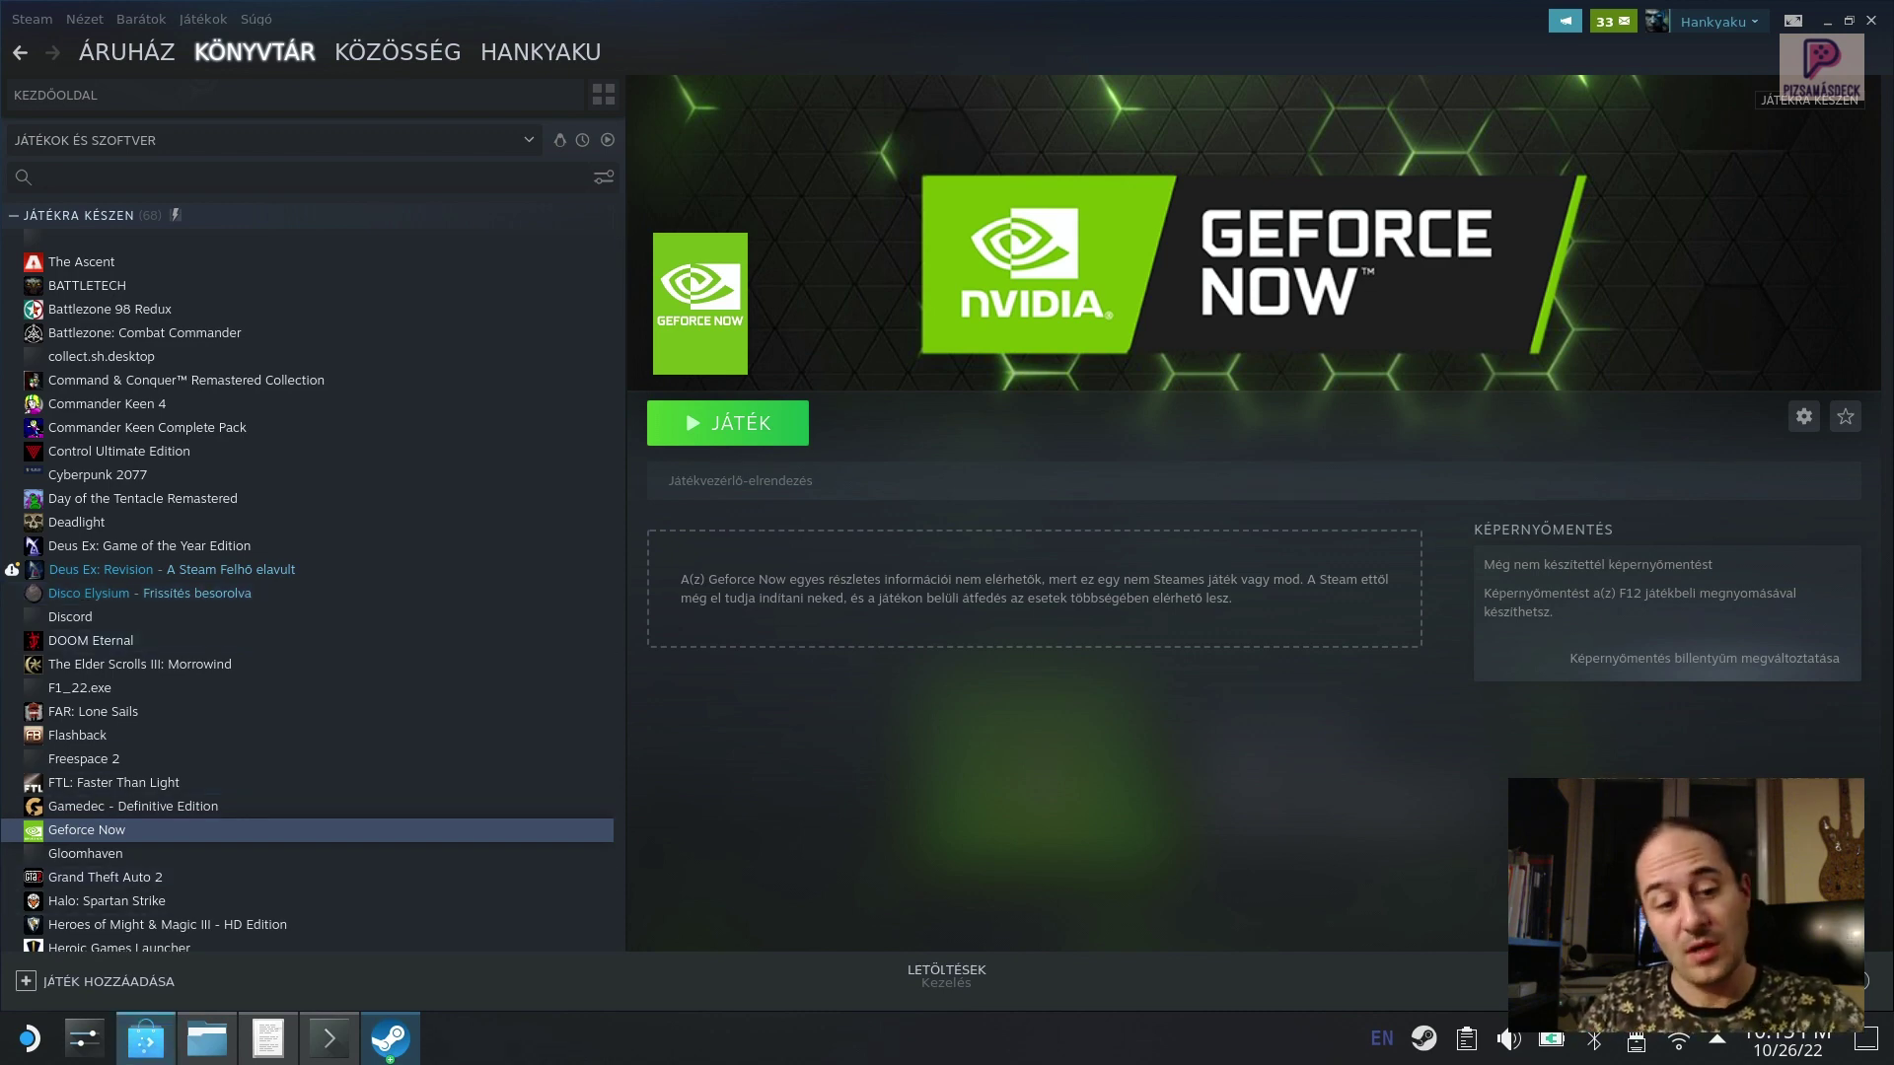
Step: Switch to the Discover software center and search it for ProtonUp-Qt
left_click(145, 1038)
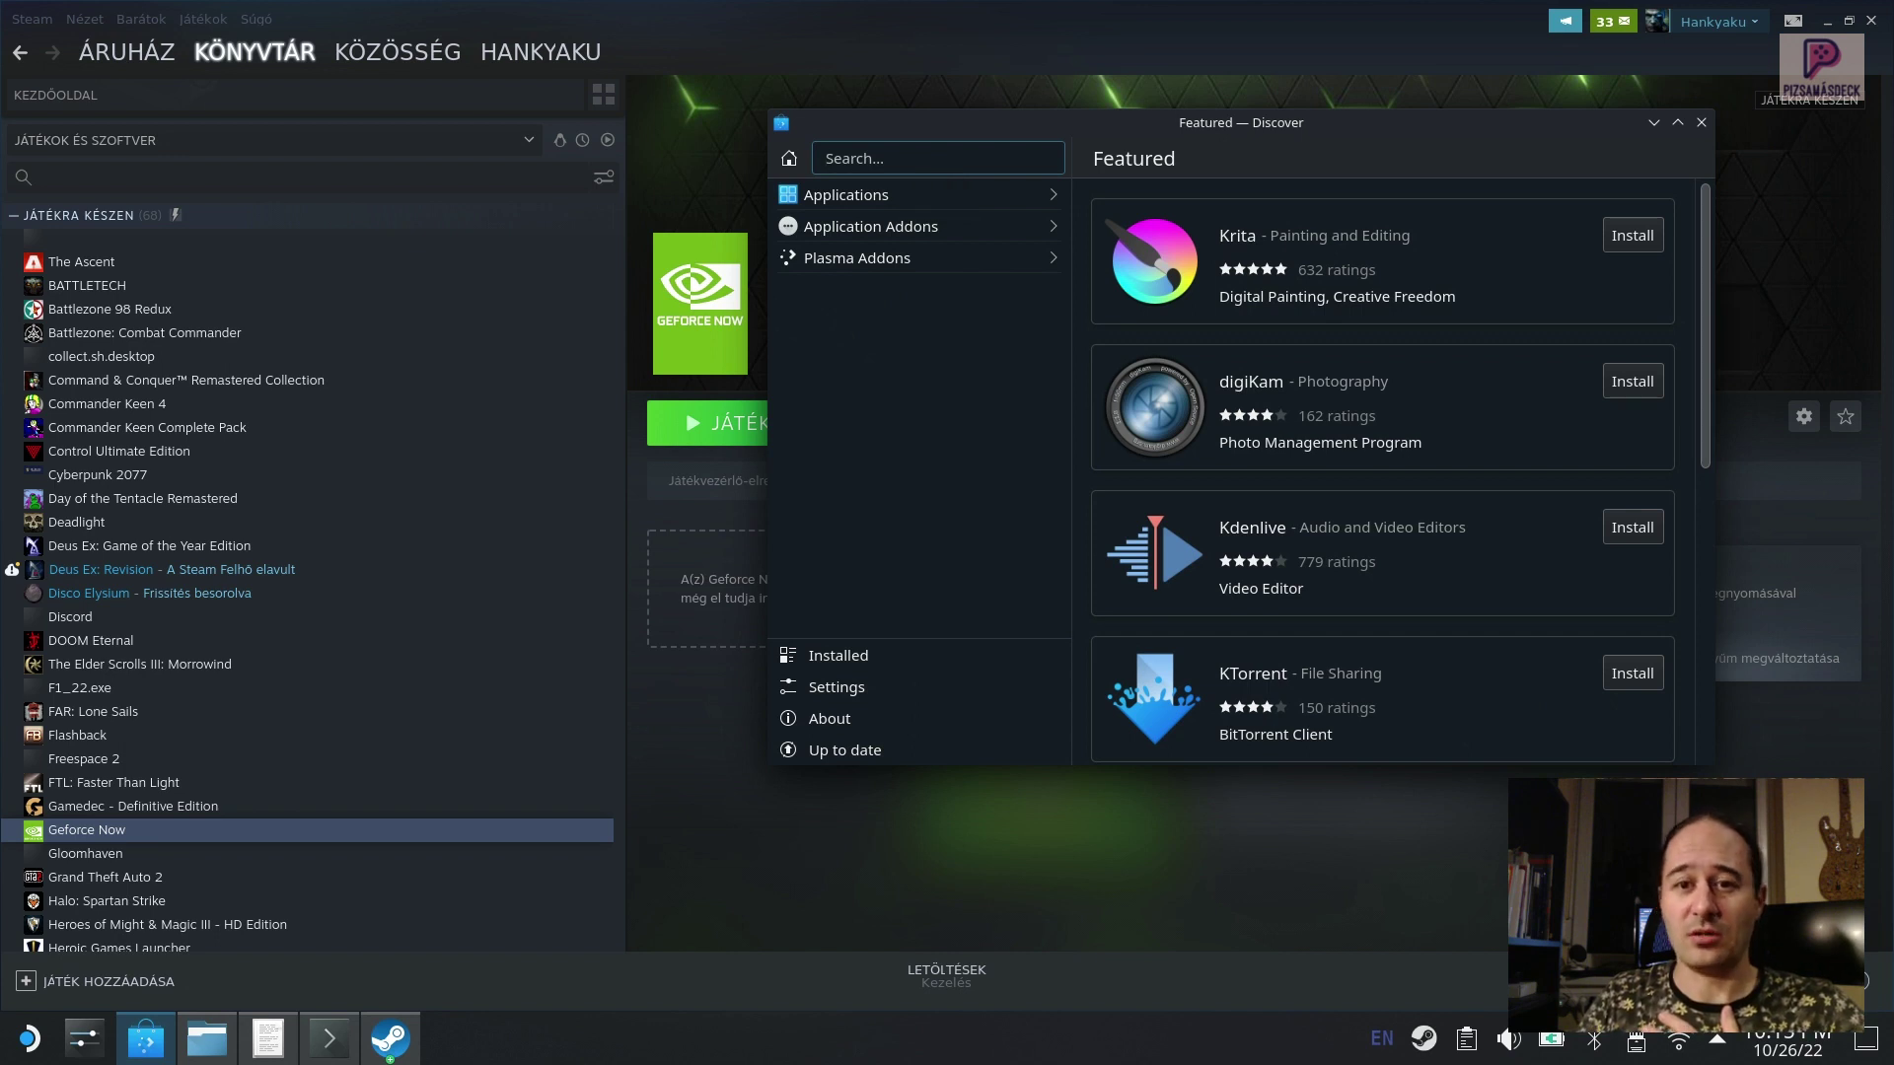
left_click_drag(1240, 122, 990, 175)
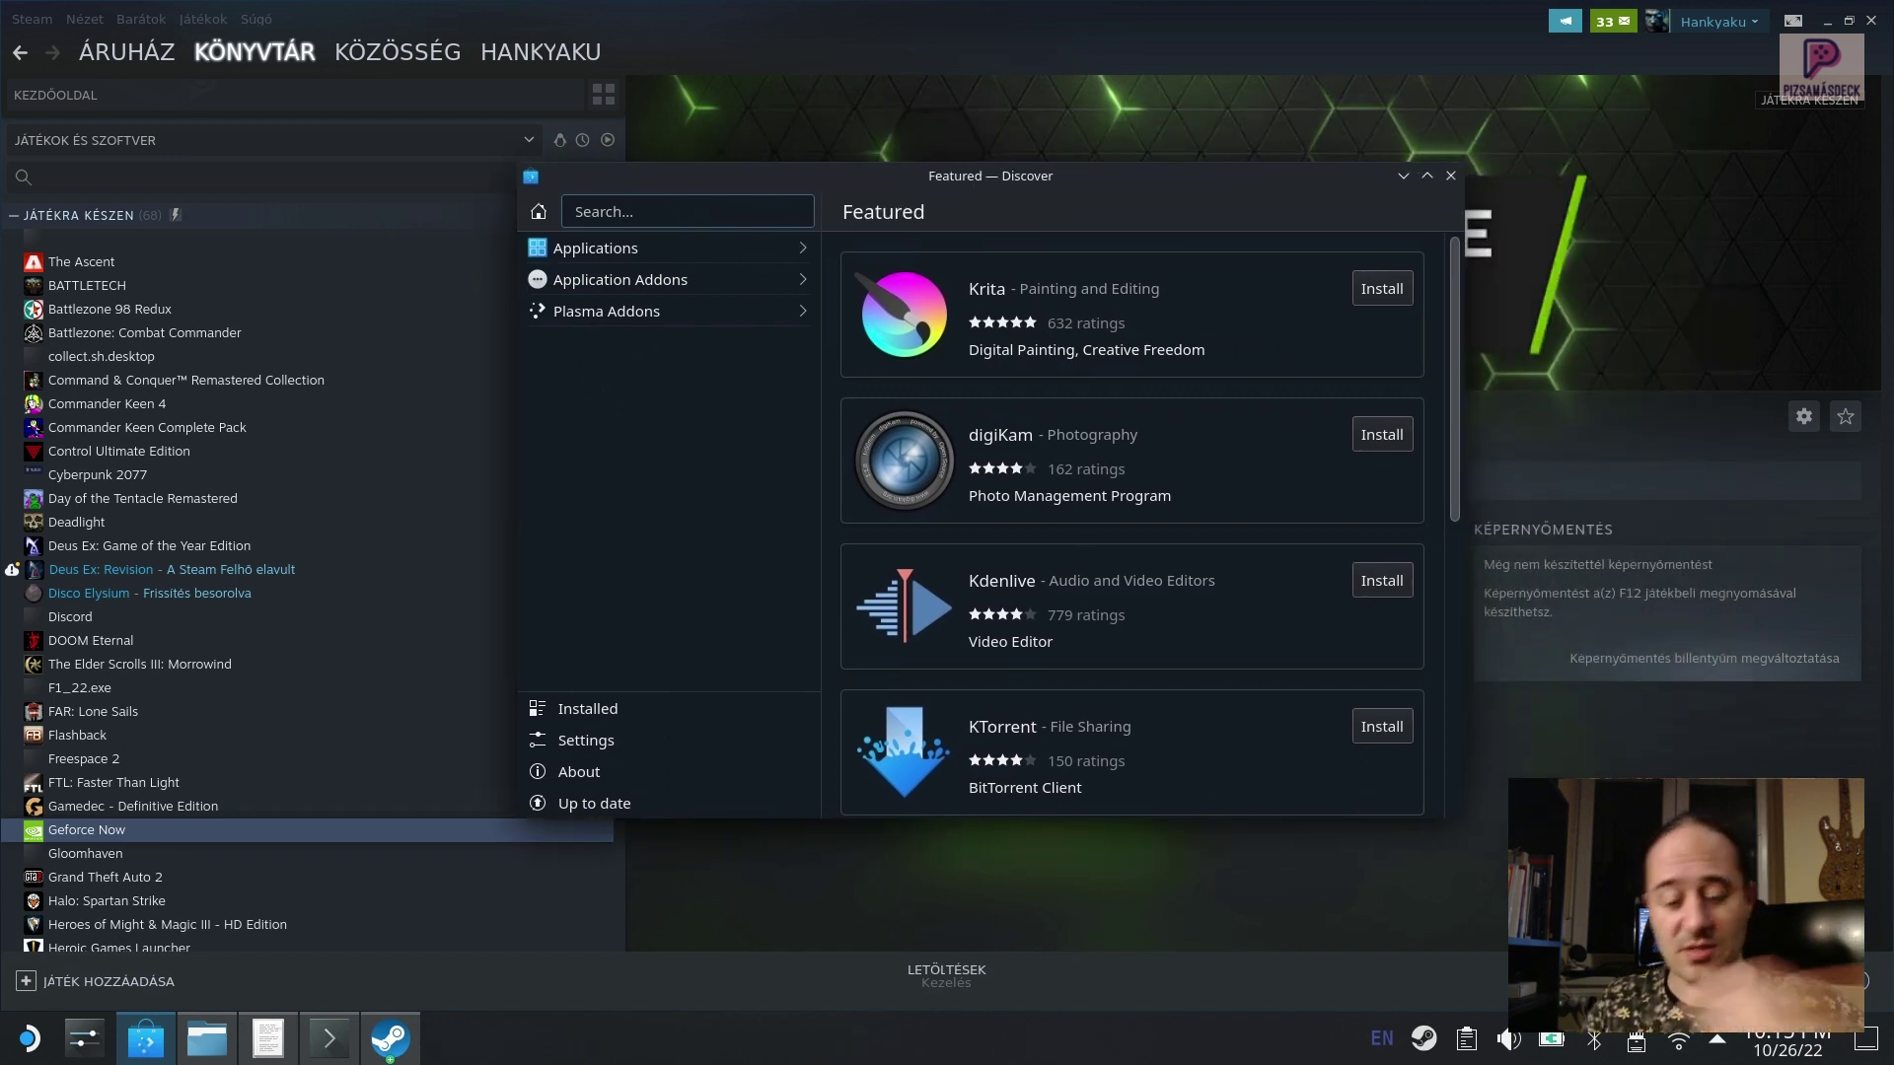
type("Proto")
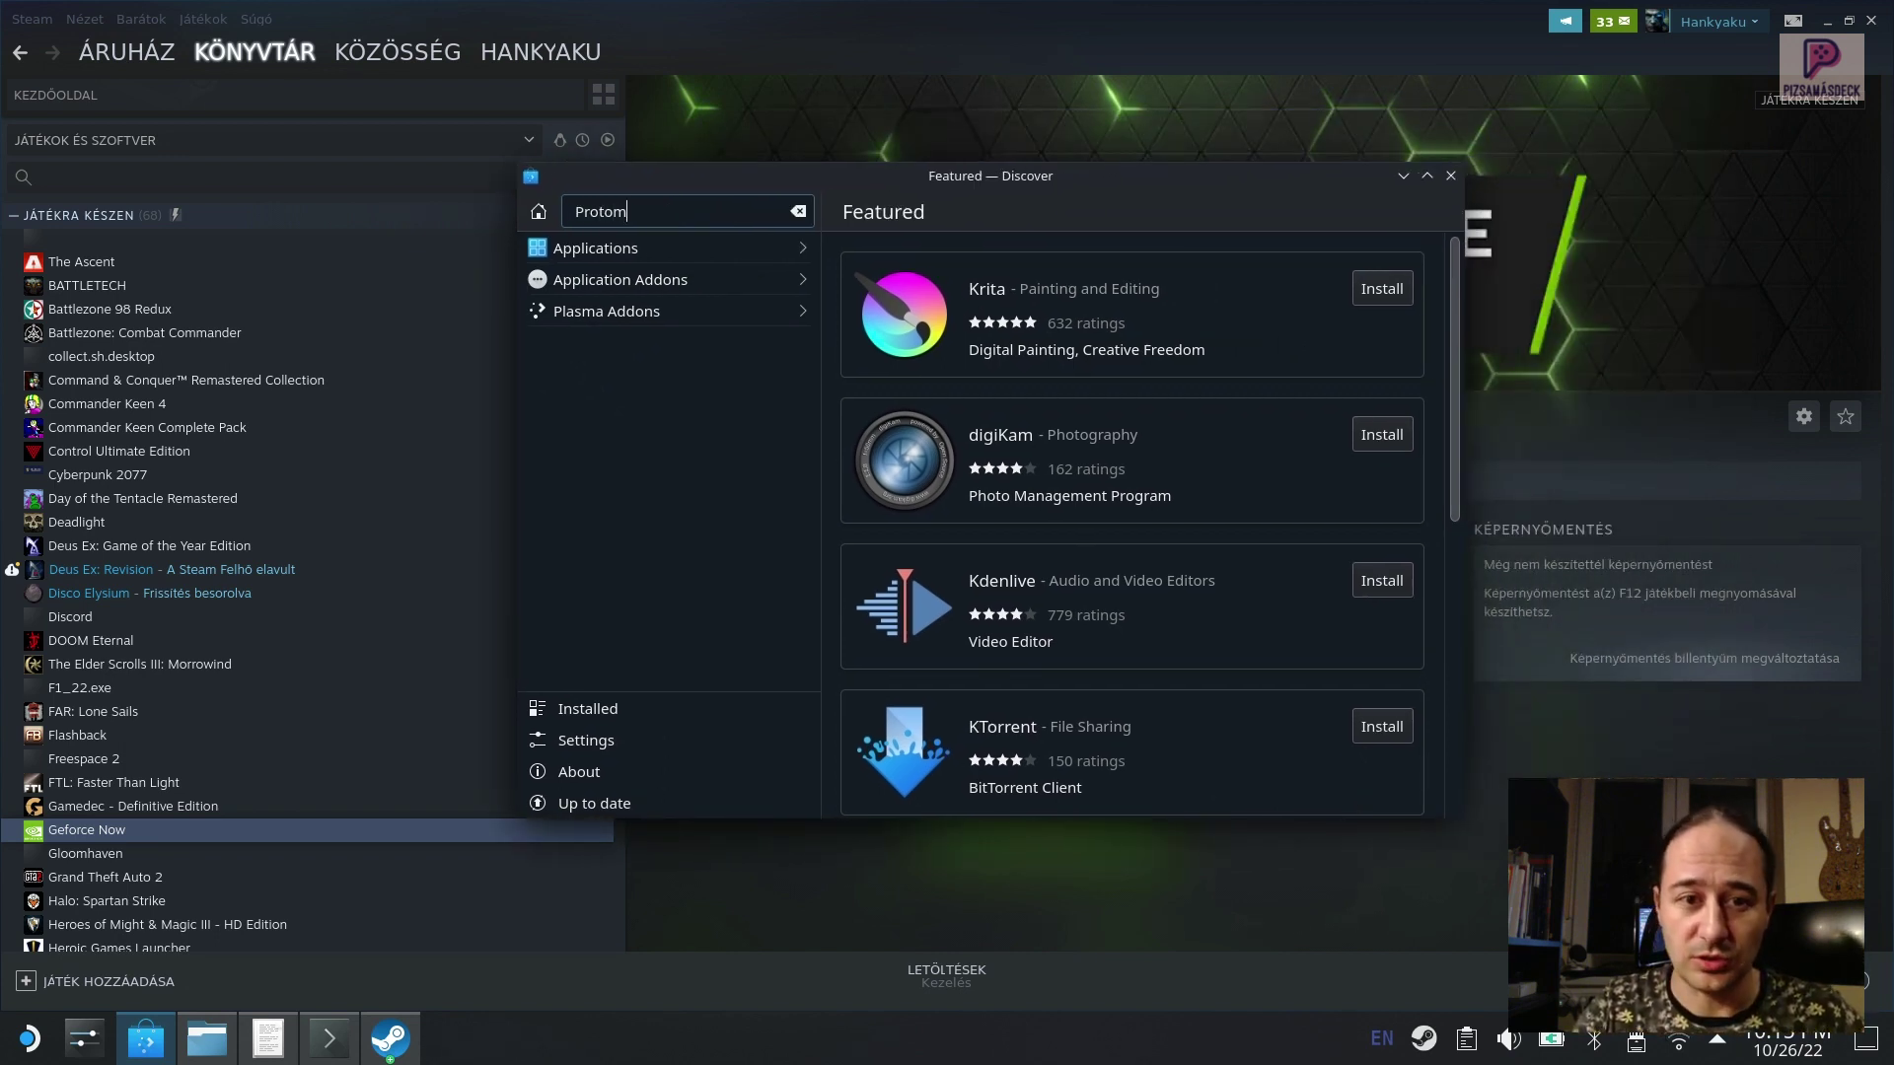
type("nU")
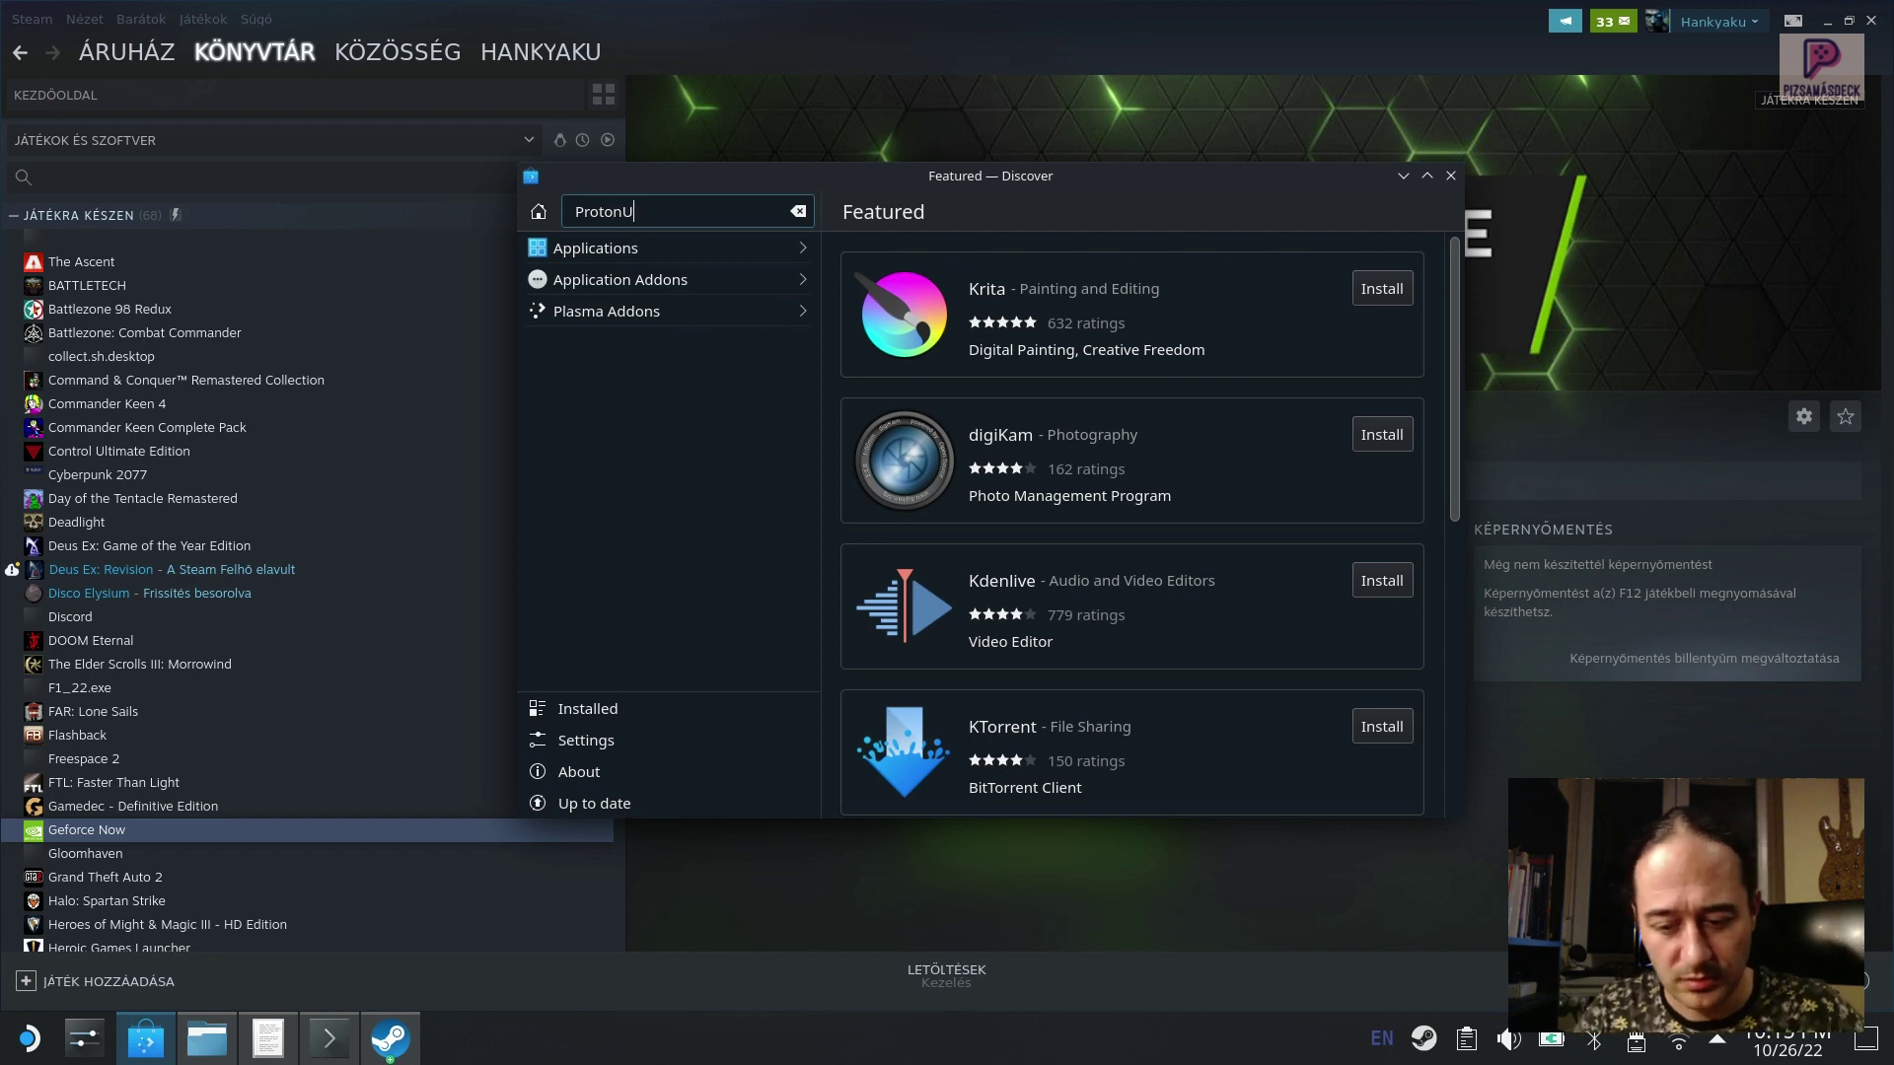
type("p-Qt")
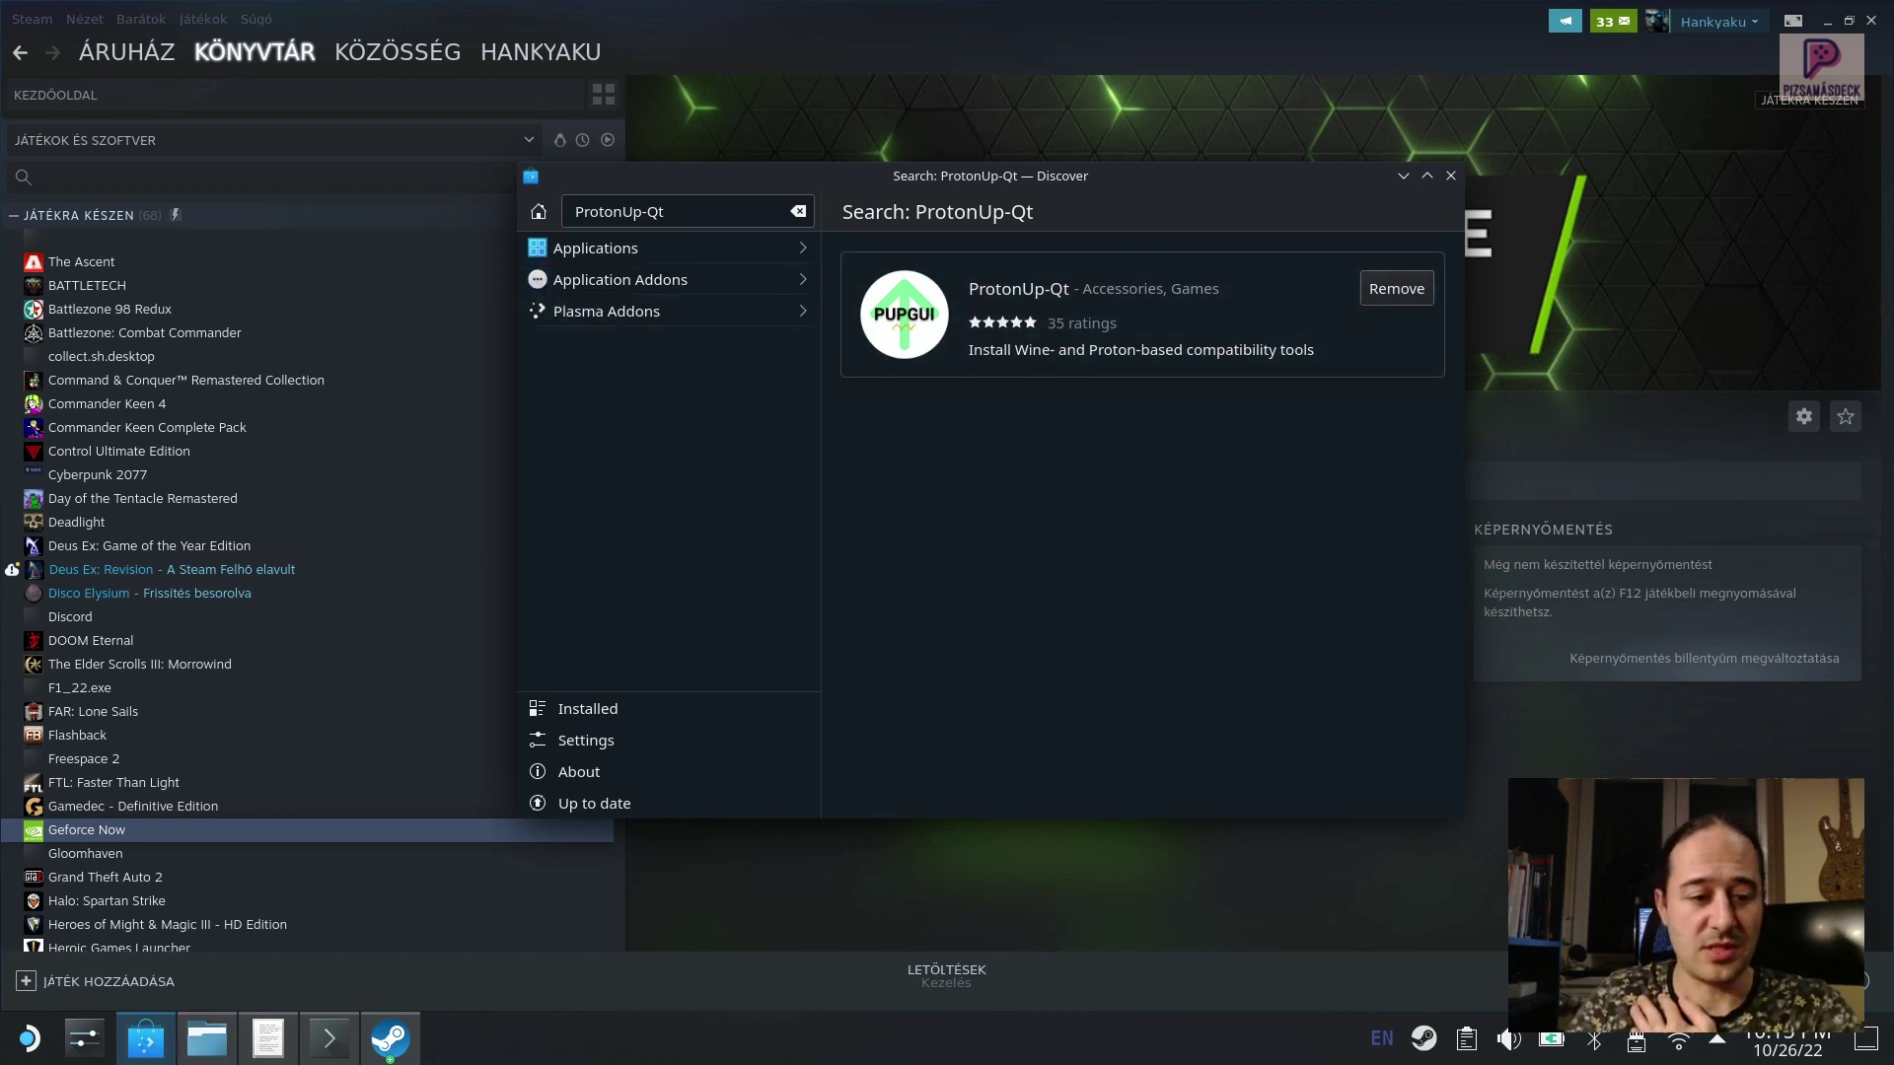
Step: Find and launch ProtonUp-Qt from the application launcher and place its window over Discover
left_click(29, 1038)
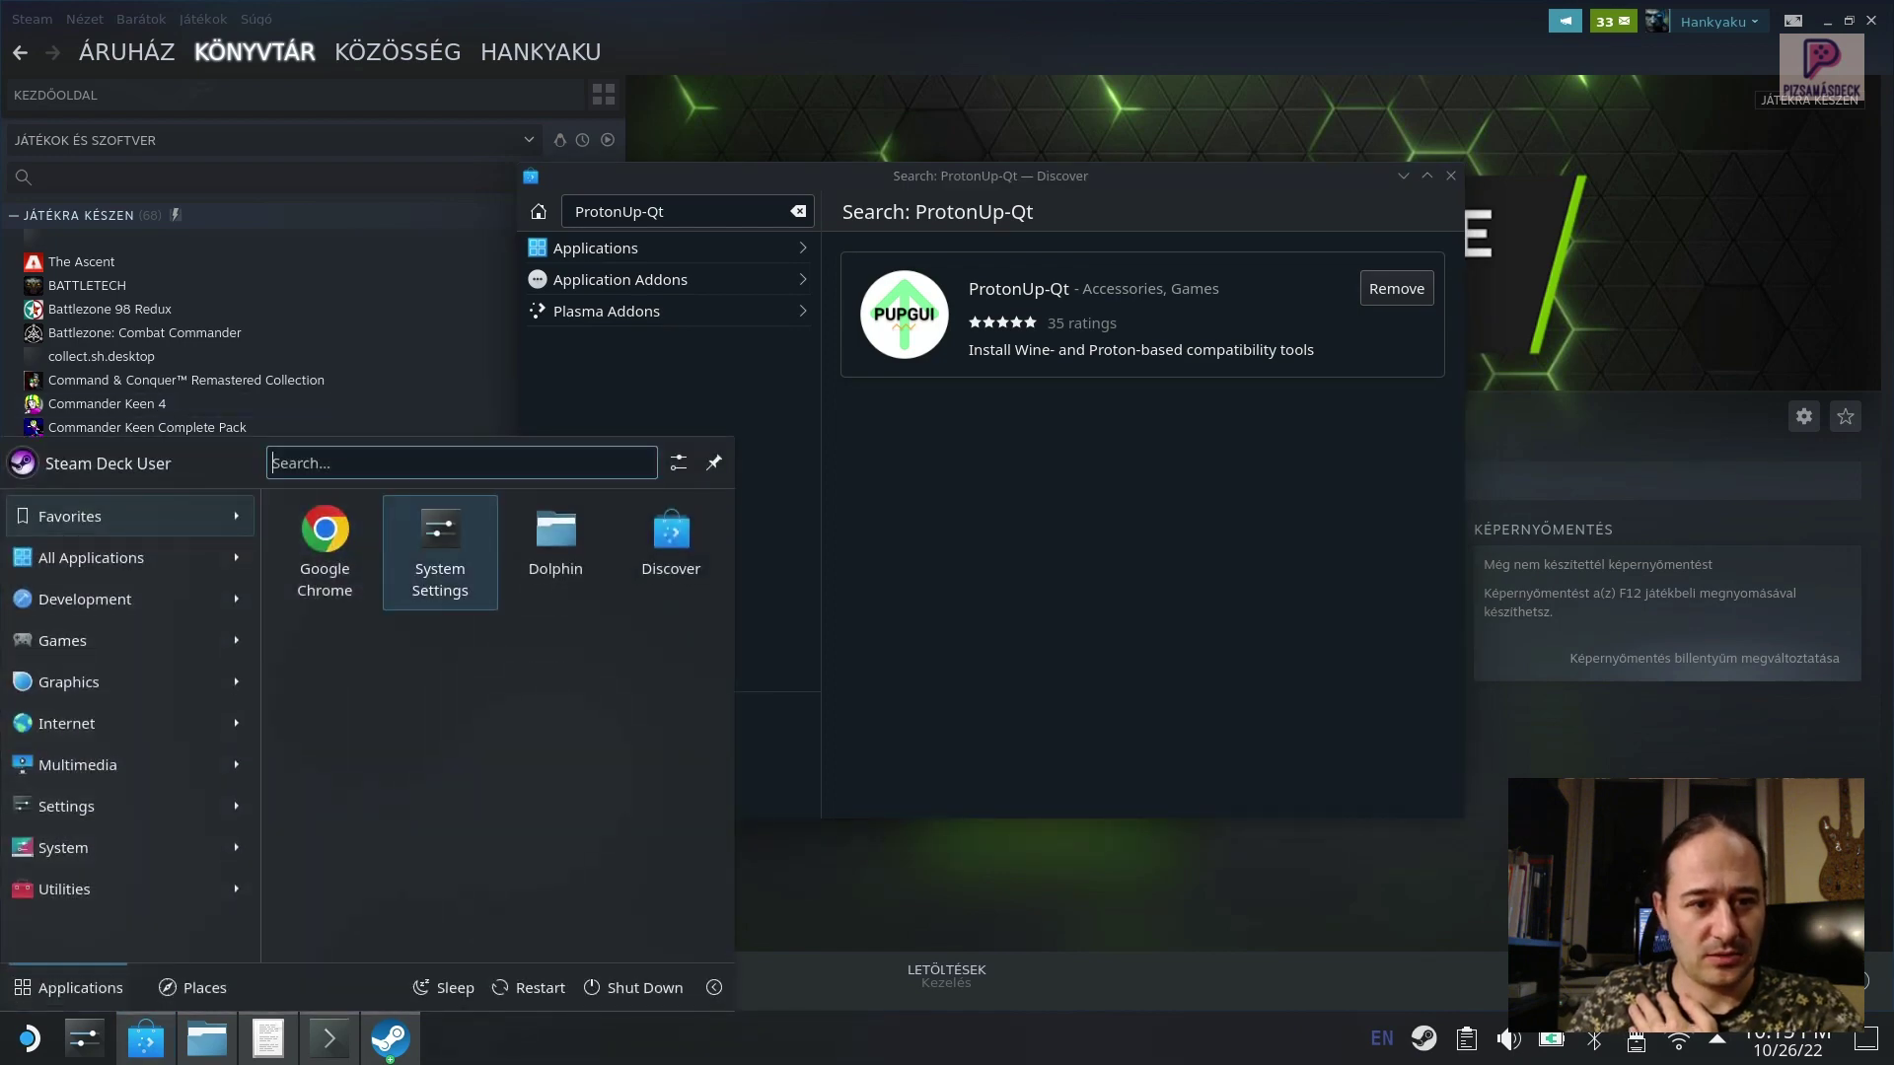
type("proton")
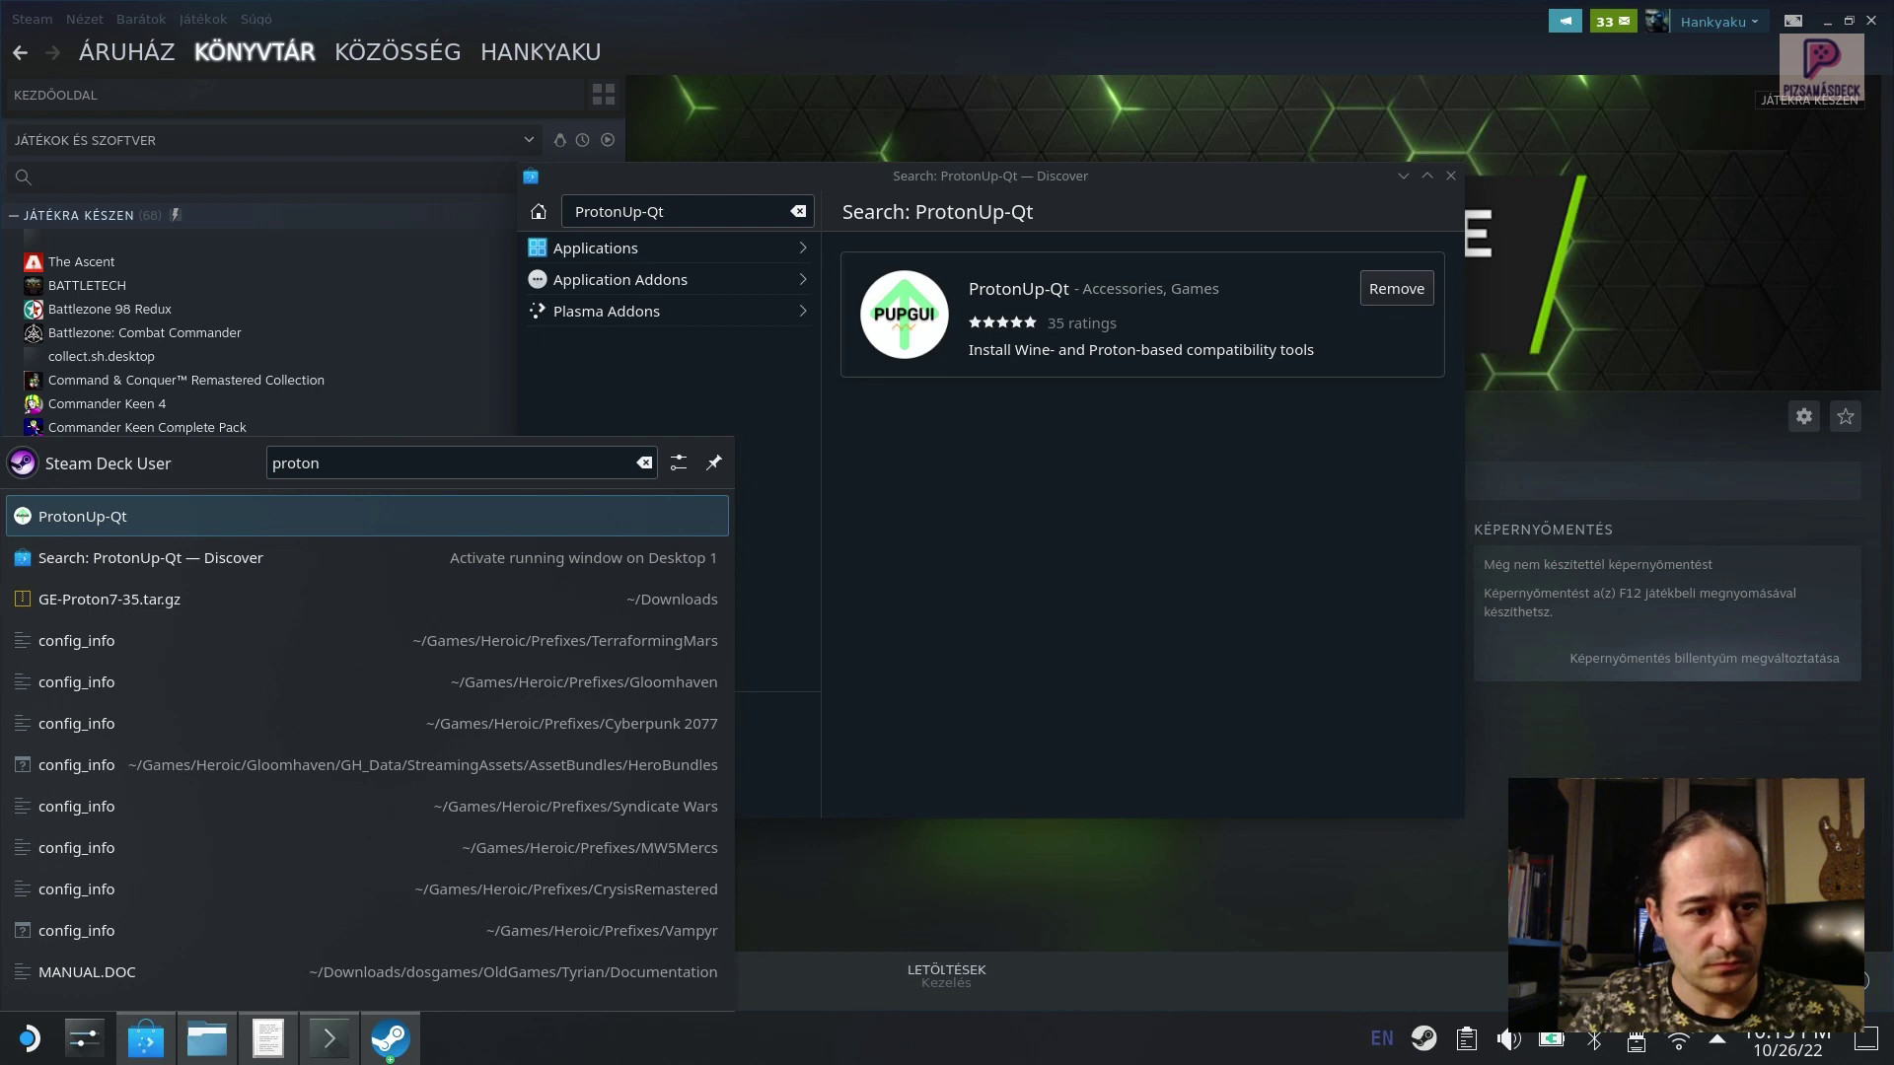
key("Return")
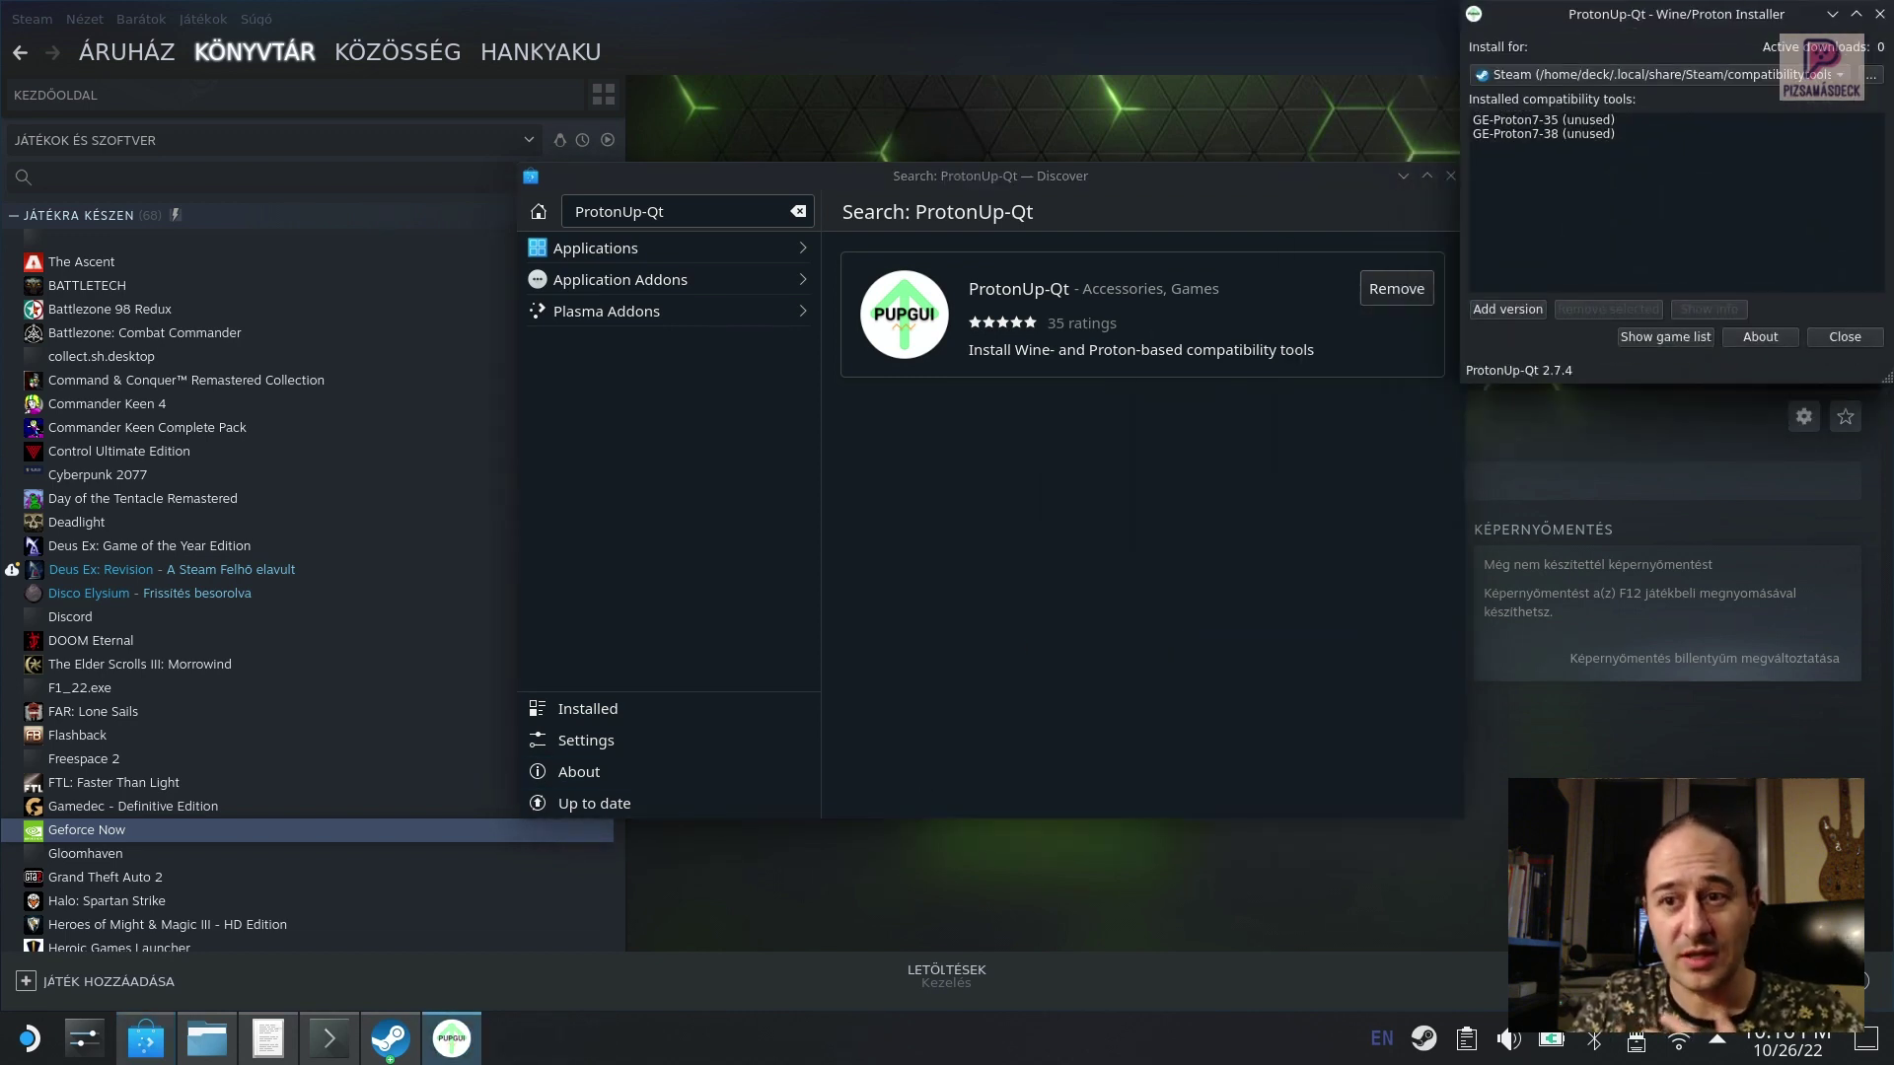
left_click_drag(1675, 13, 875, 269)
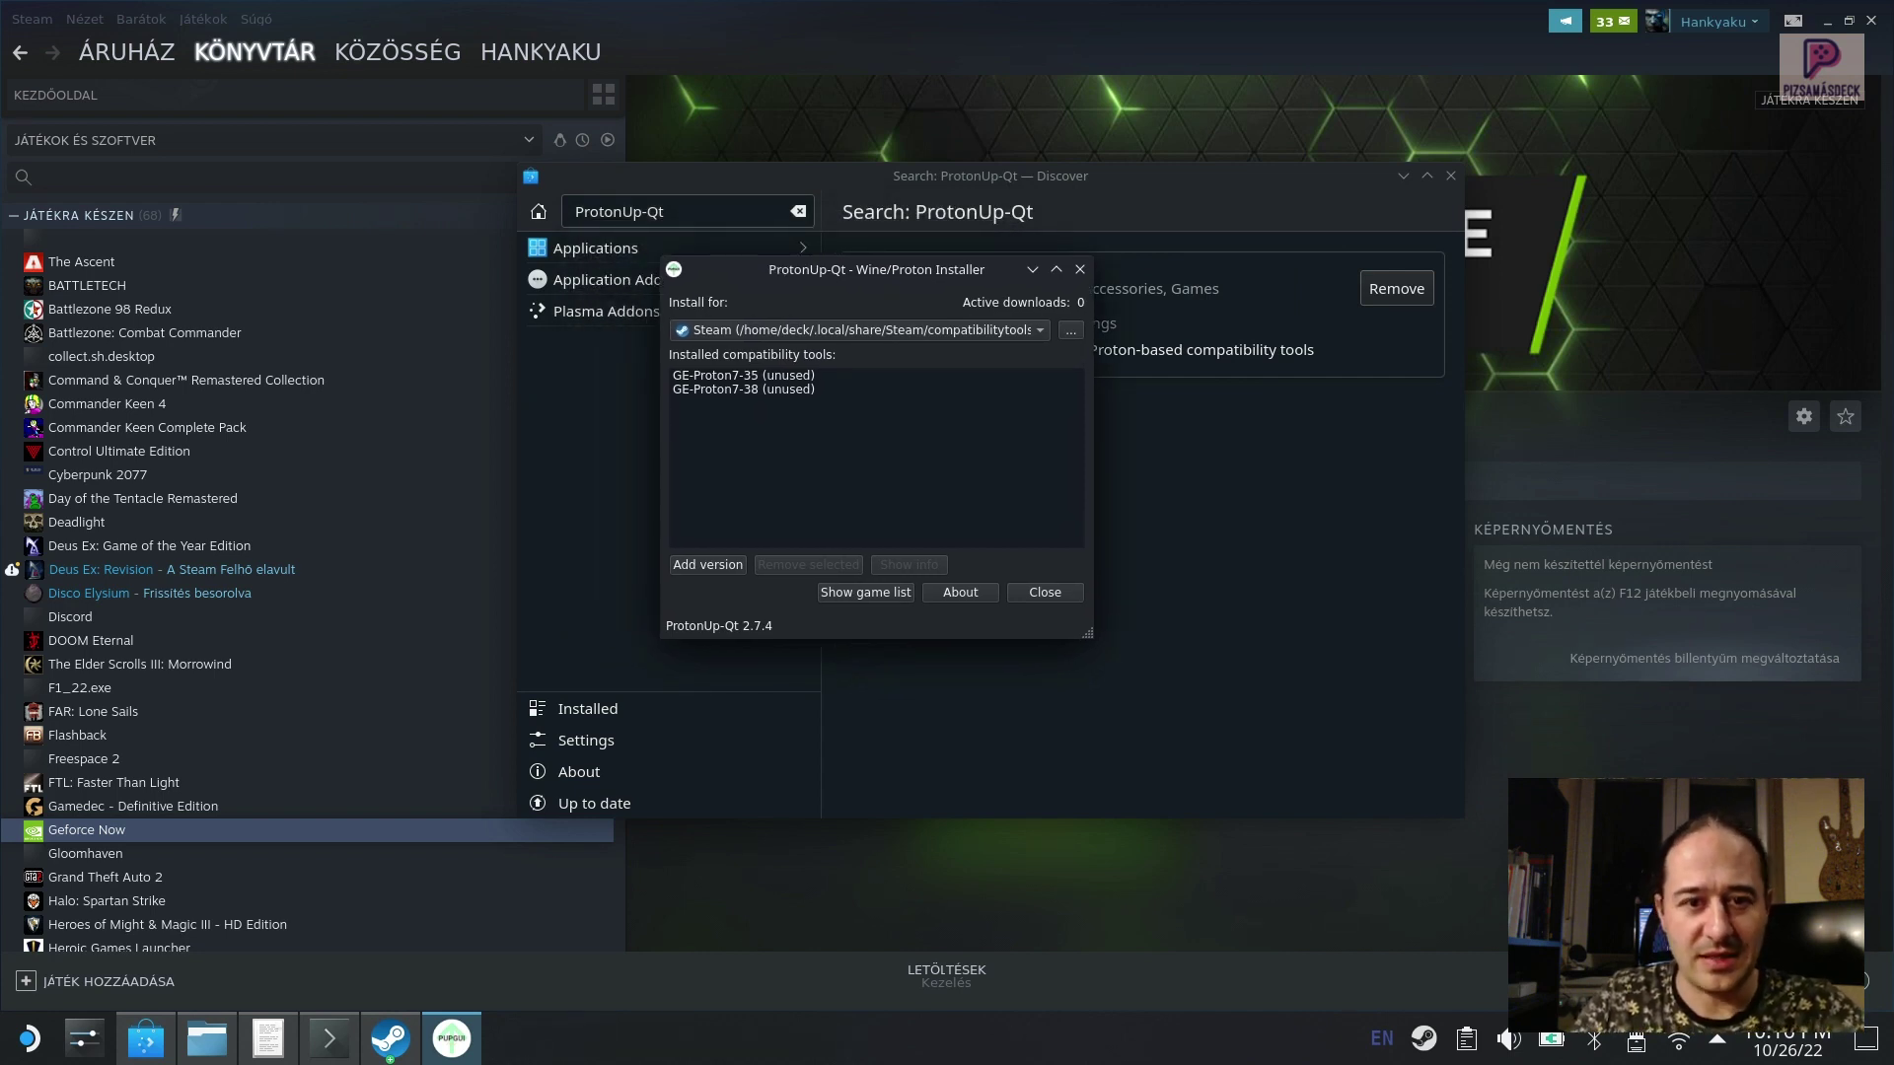
Step: Examine the installed compatibility tools and the tool types and GE-Proton versions available to add, without installing any
left_click(743, 389)
left_click(743, 375)
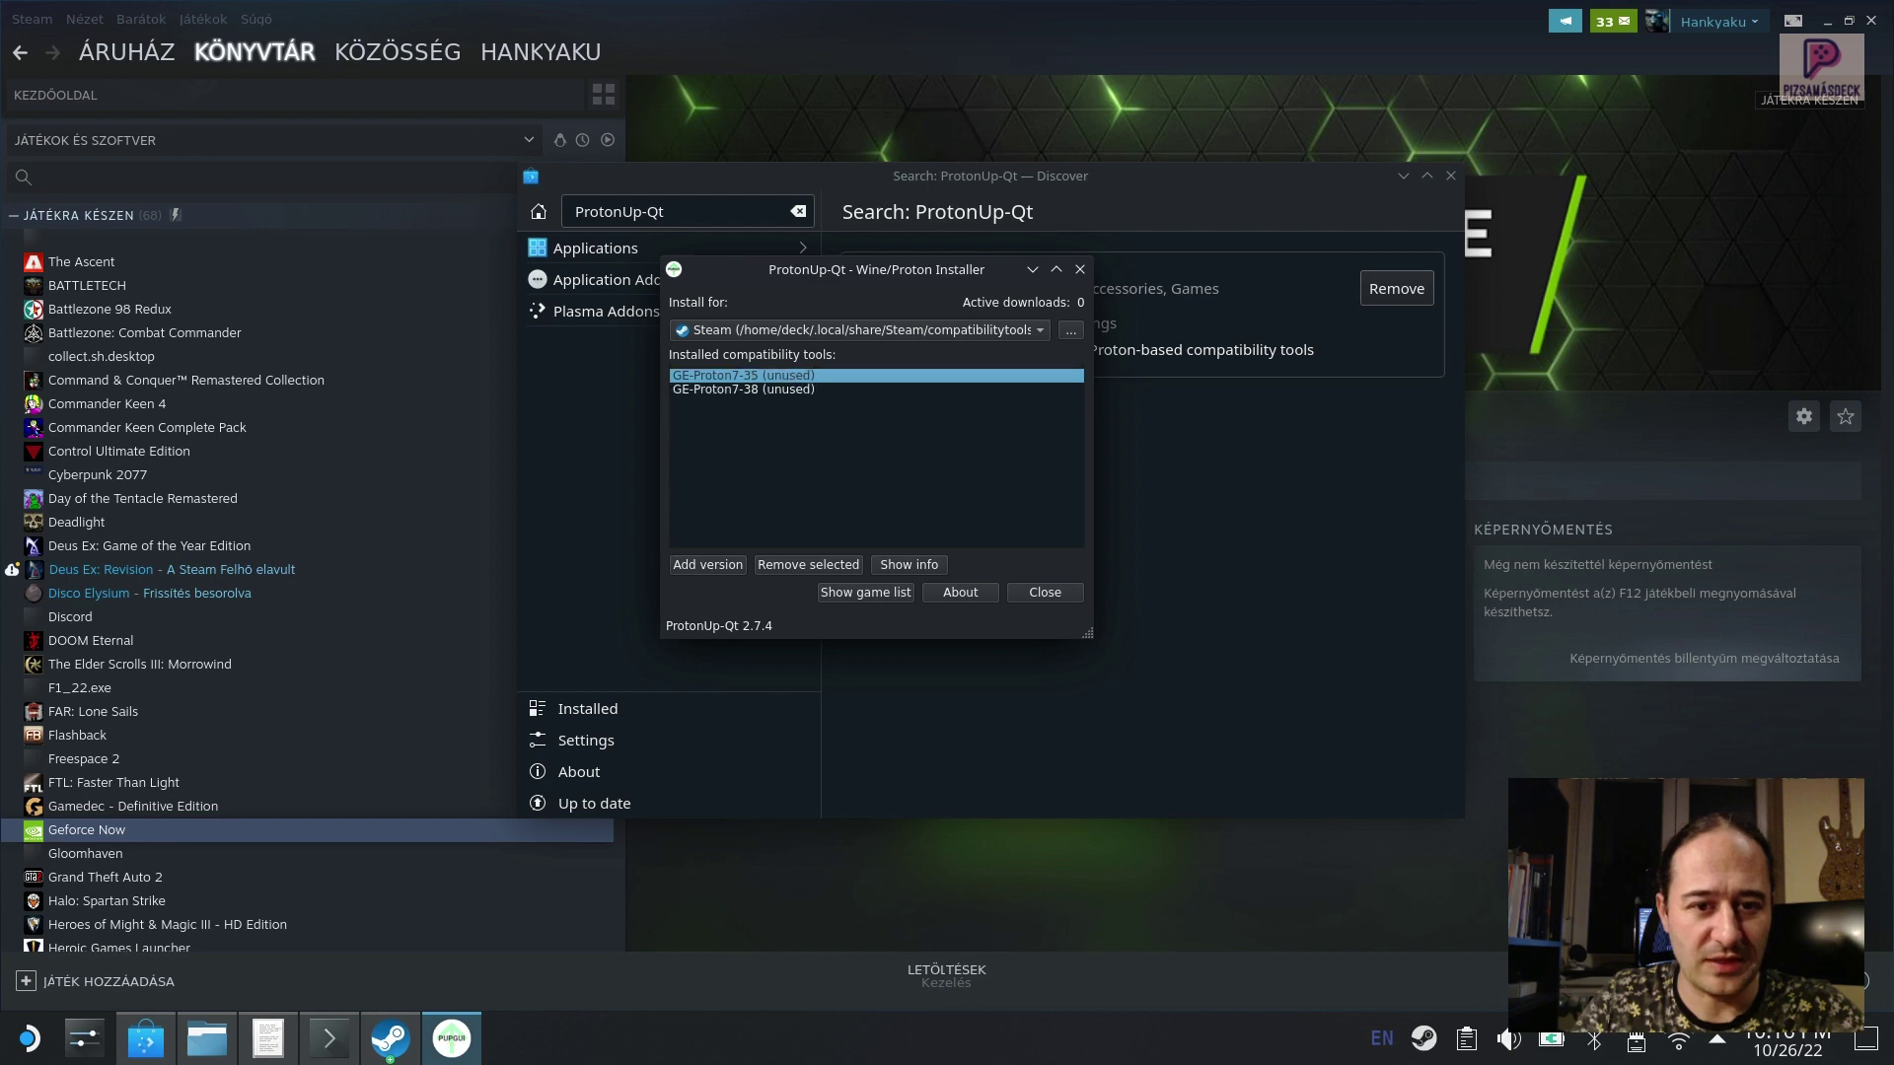
left_click(708, 564)
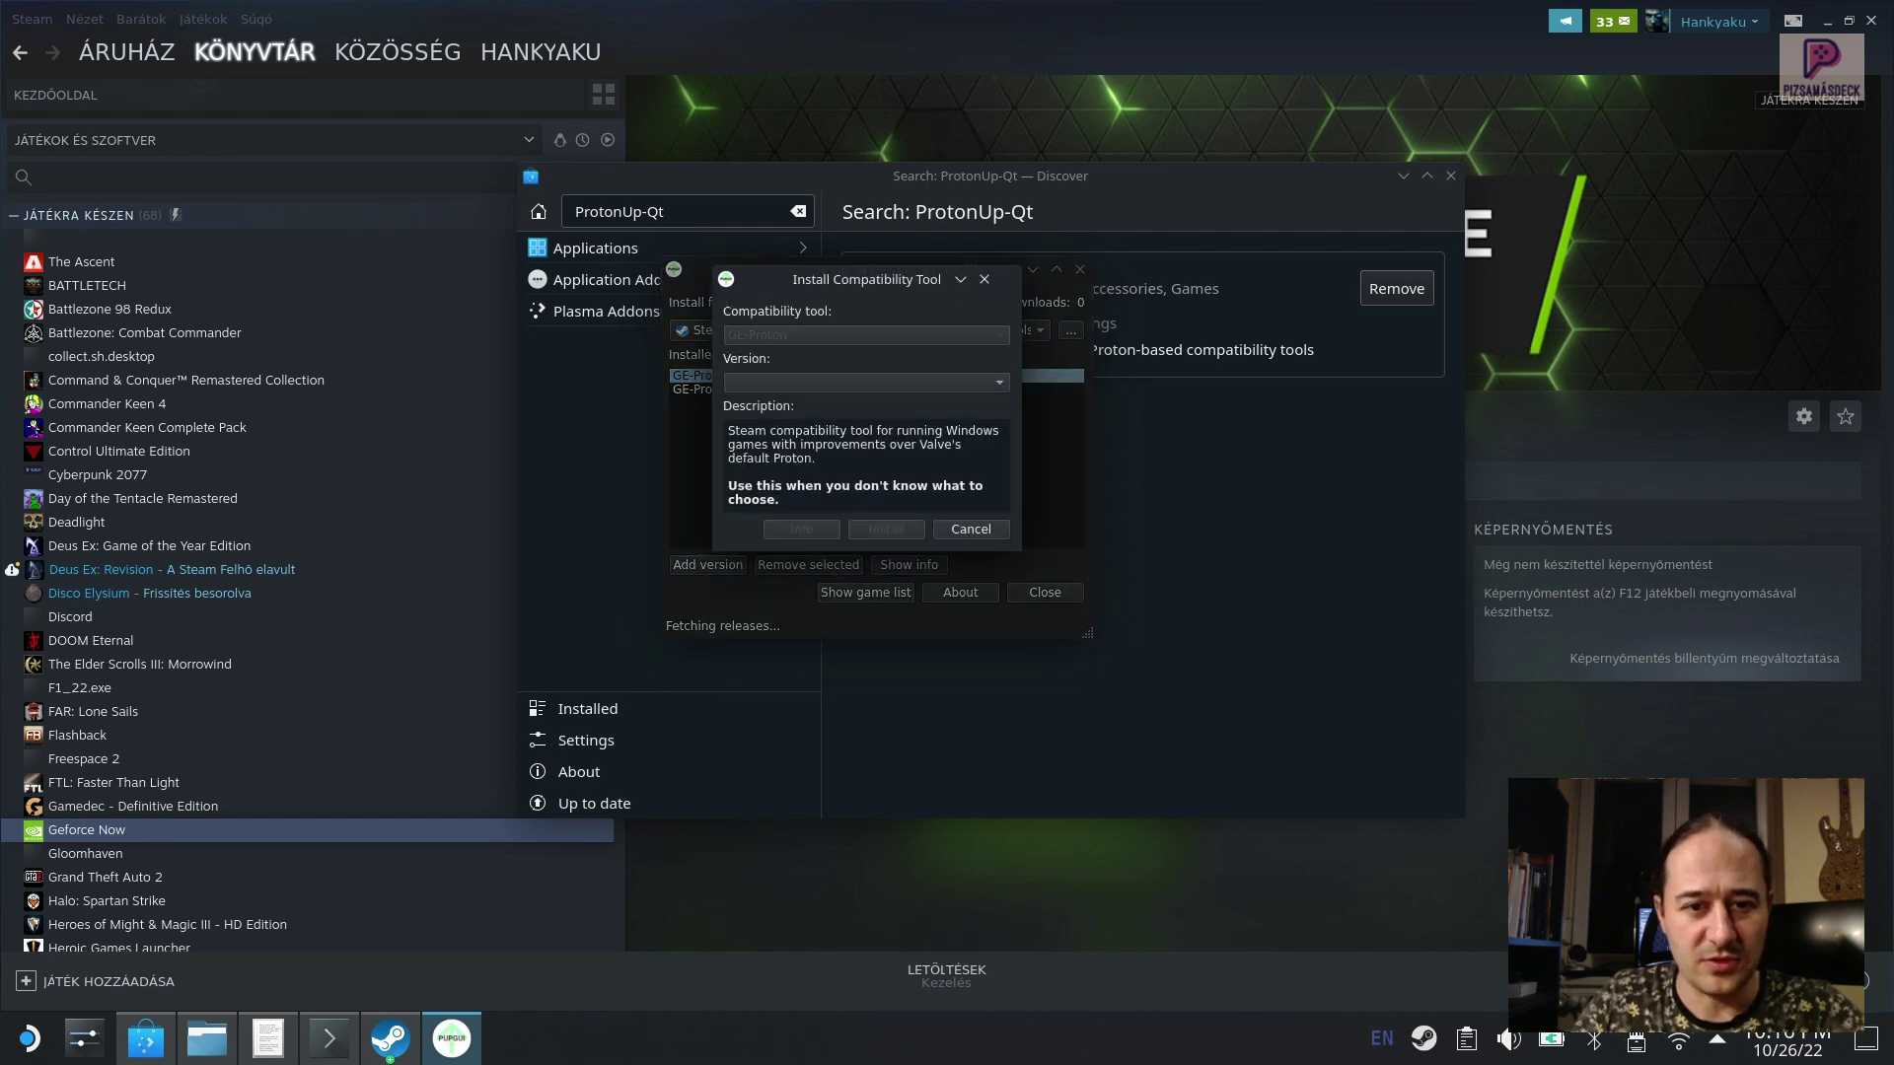
left_click(865, 335)
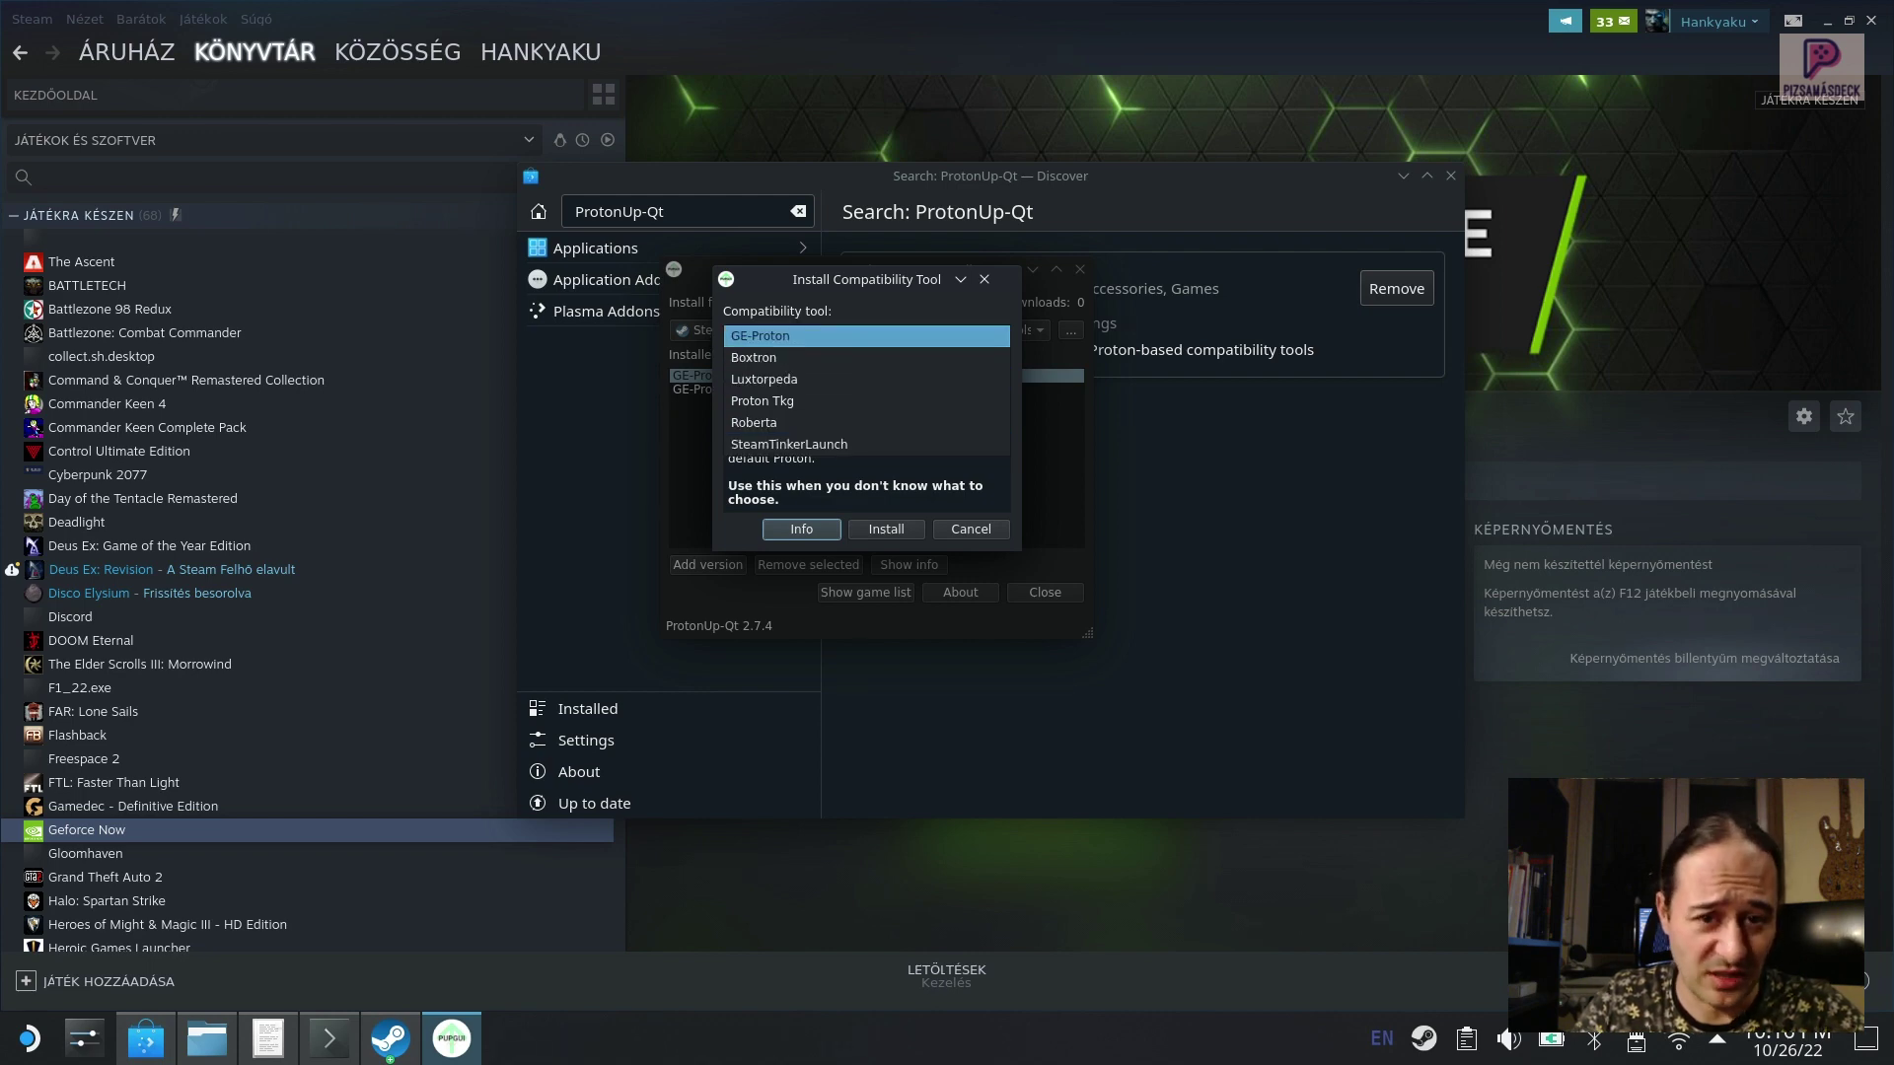
left_click(865, 335)
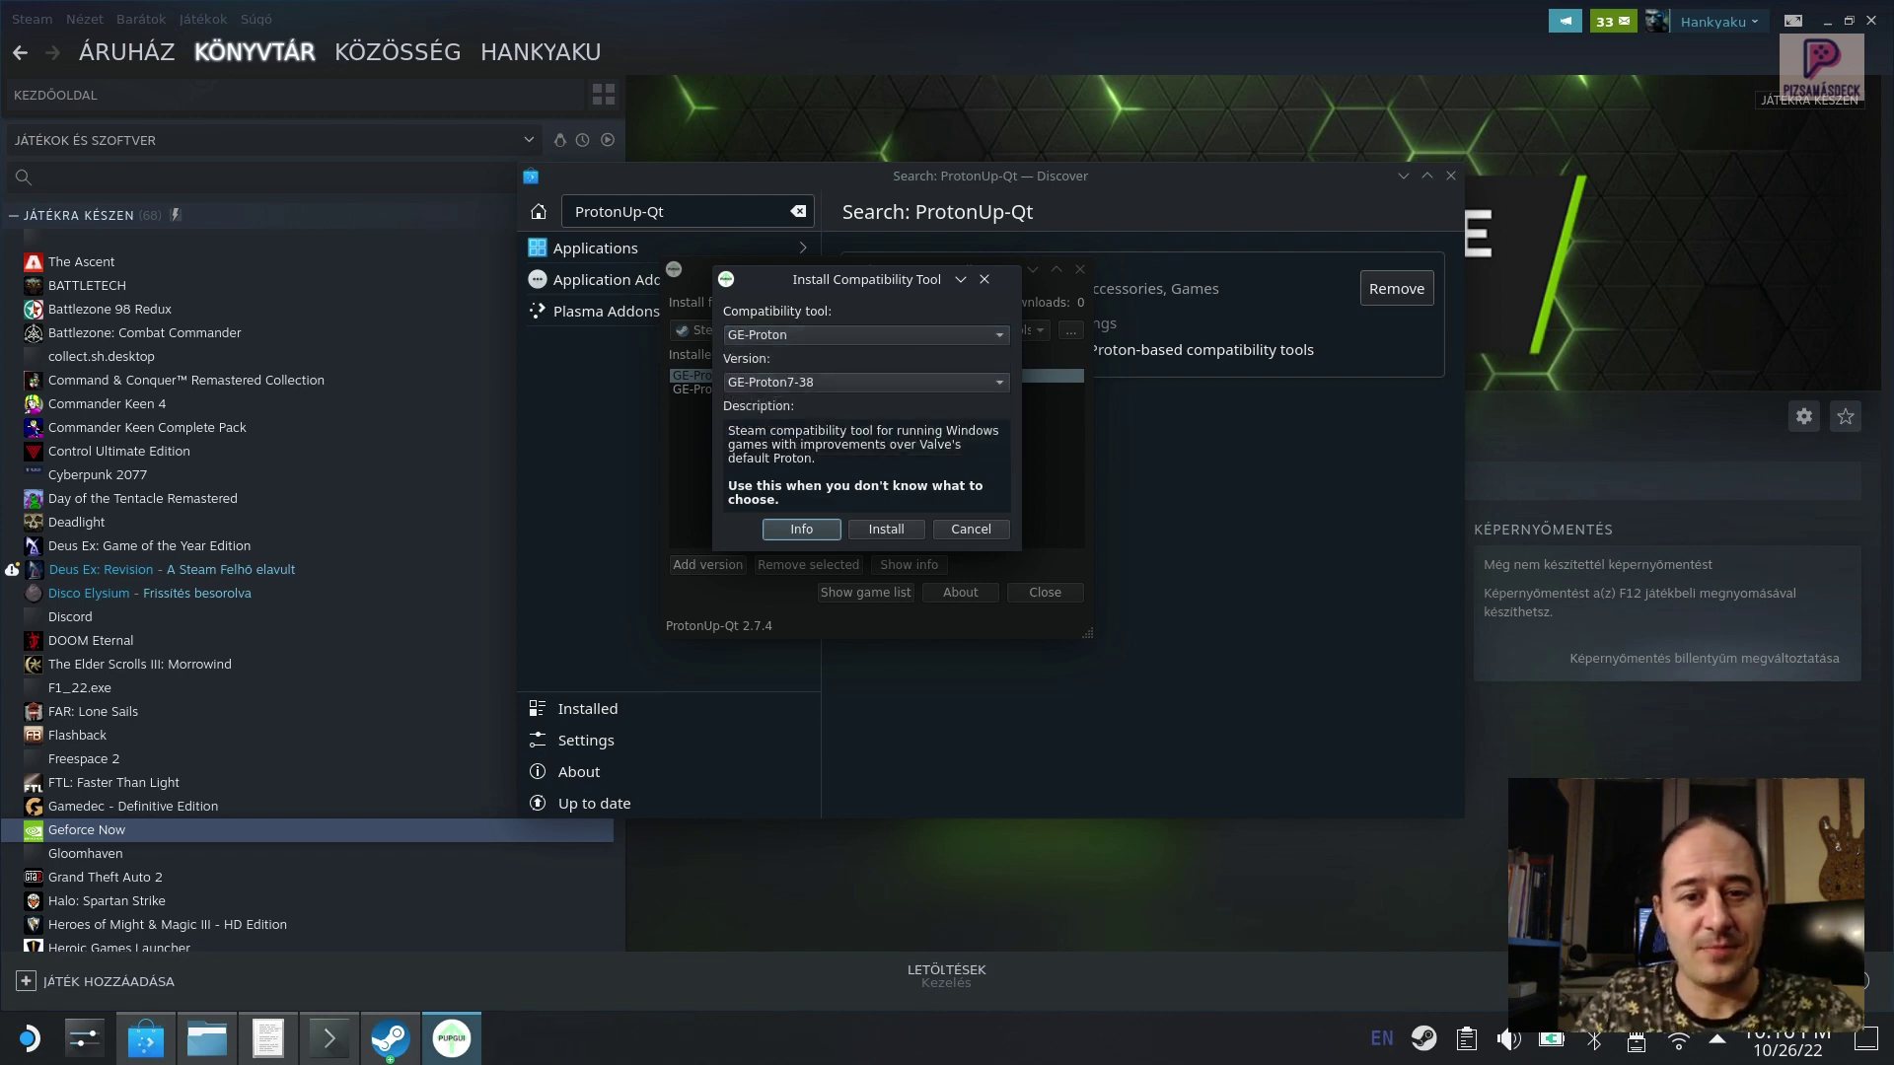
left_click(865, 383)
scroll(859, 440, "down", 12)
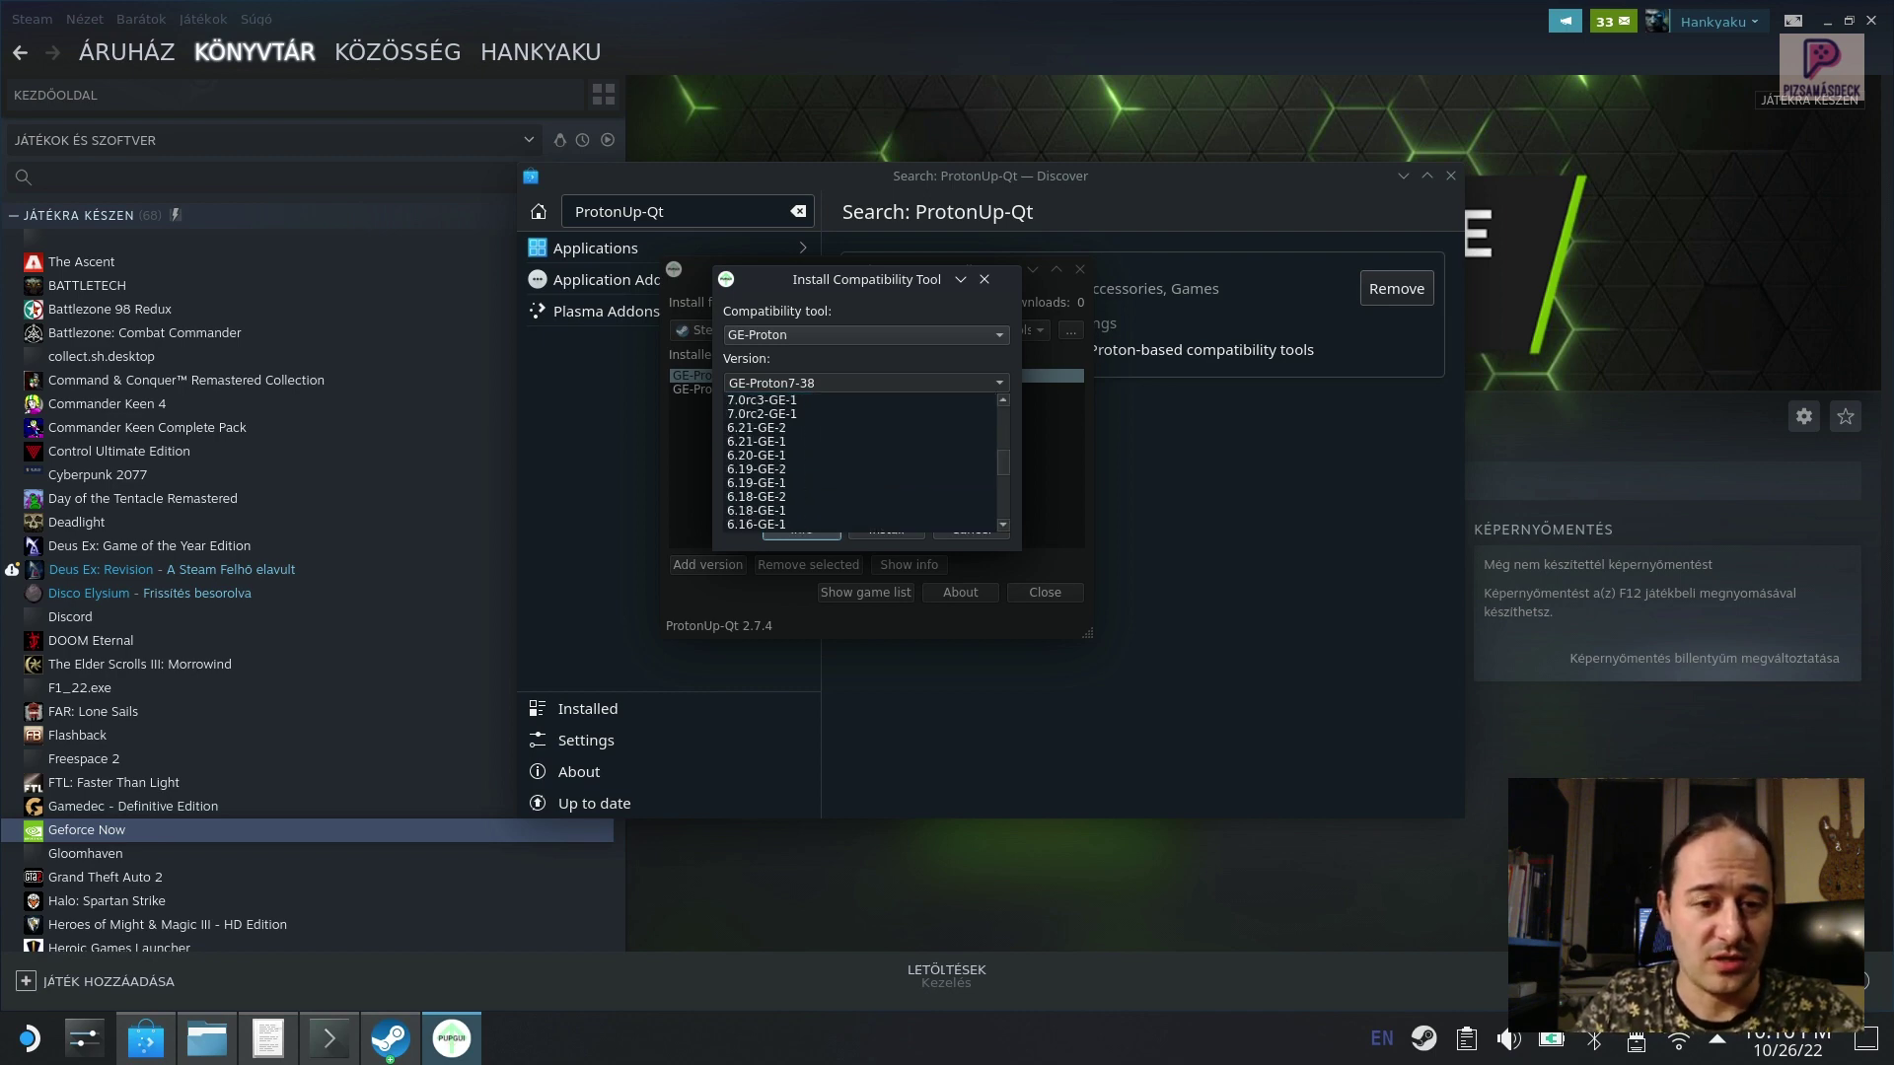
scroll(863, 458, "up", 8)
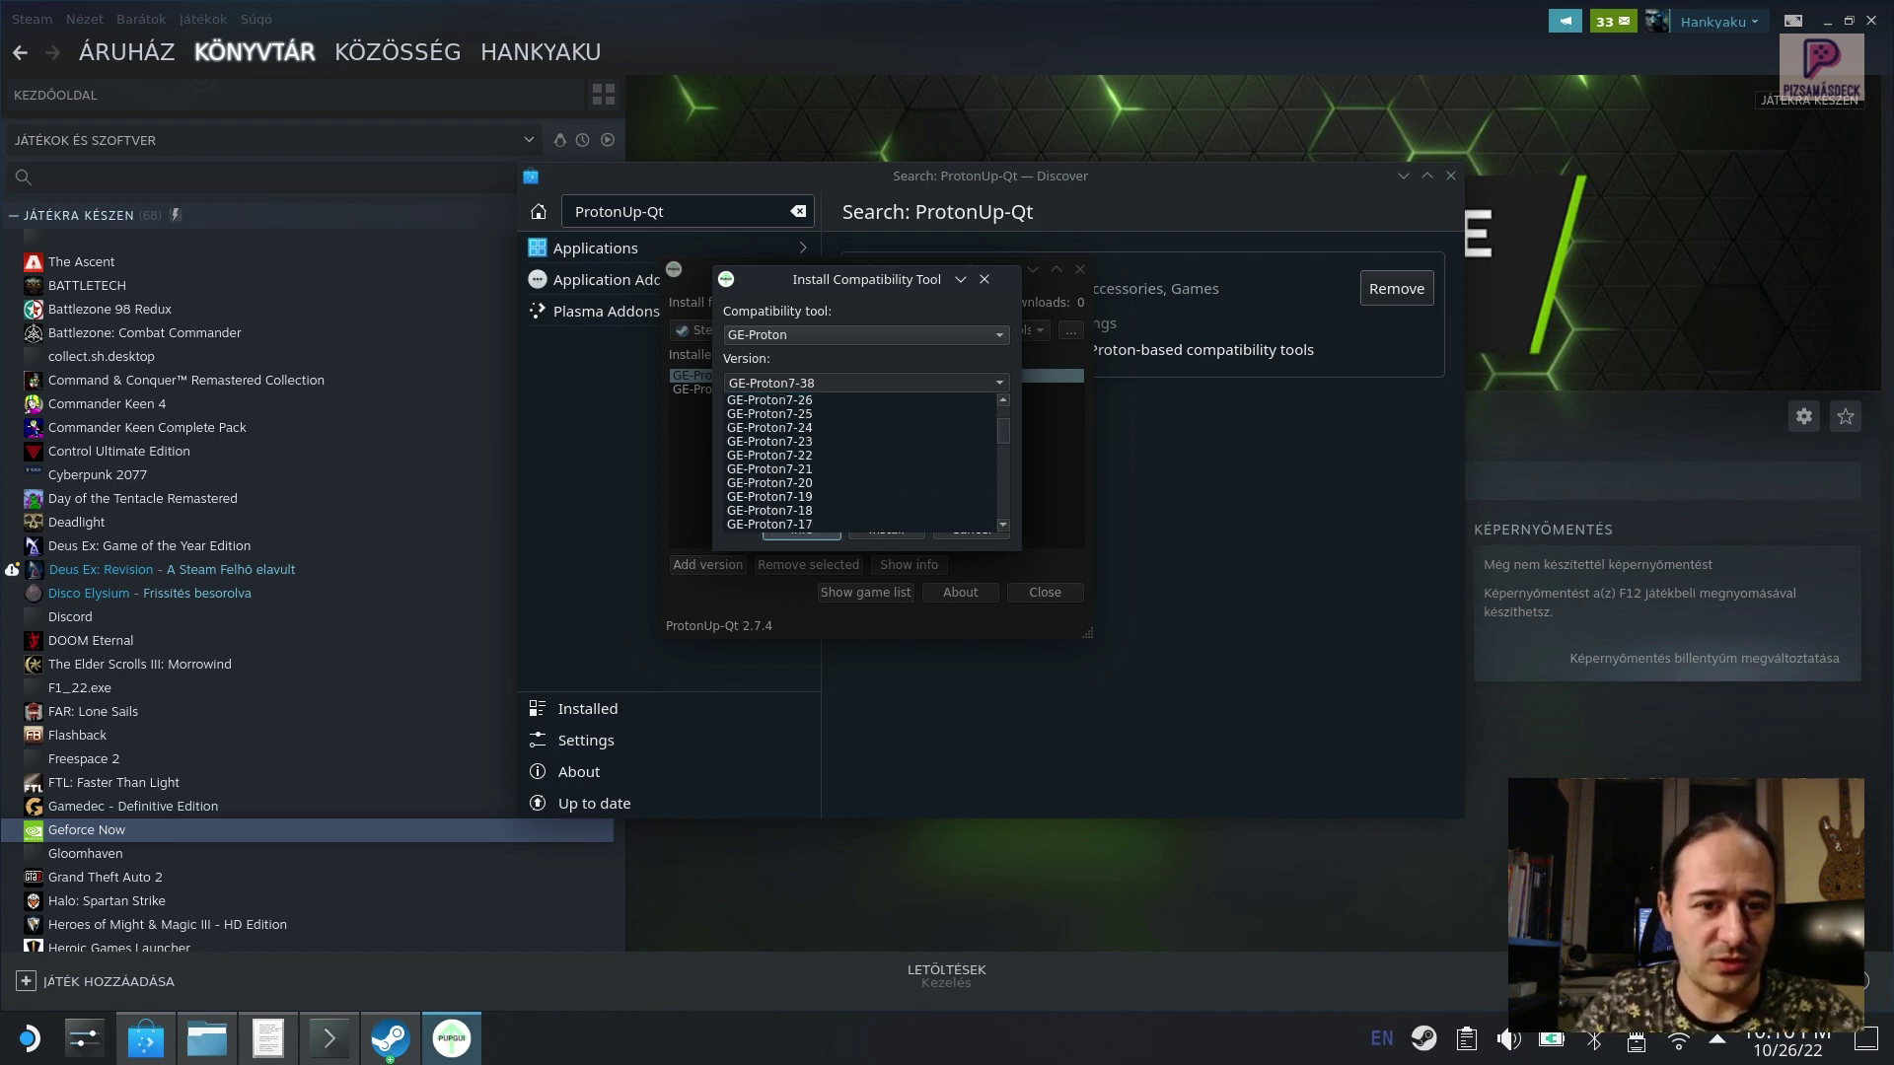
scroll(859, 442, "up", 4)
left_click(860, 399)
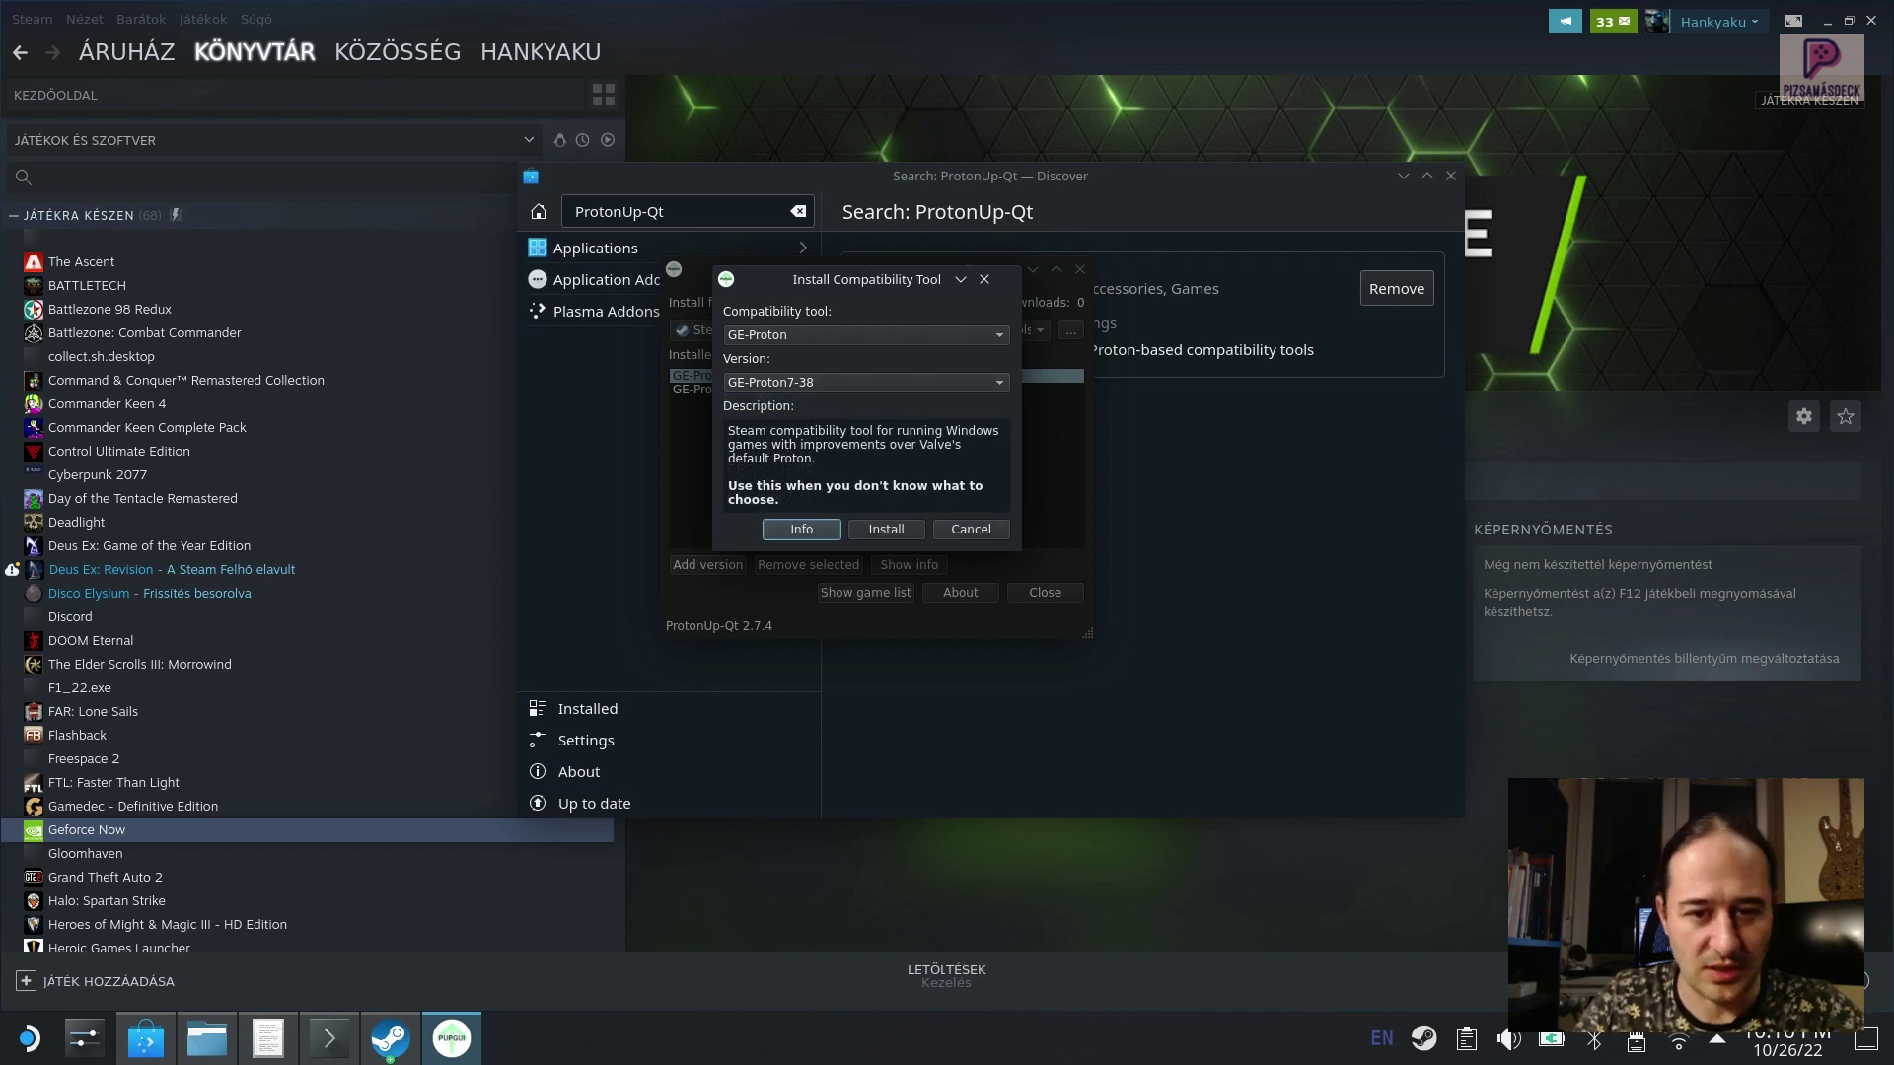
left_click(970, 529)
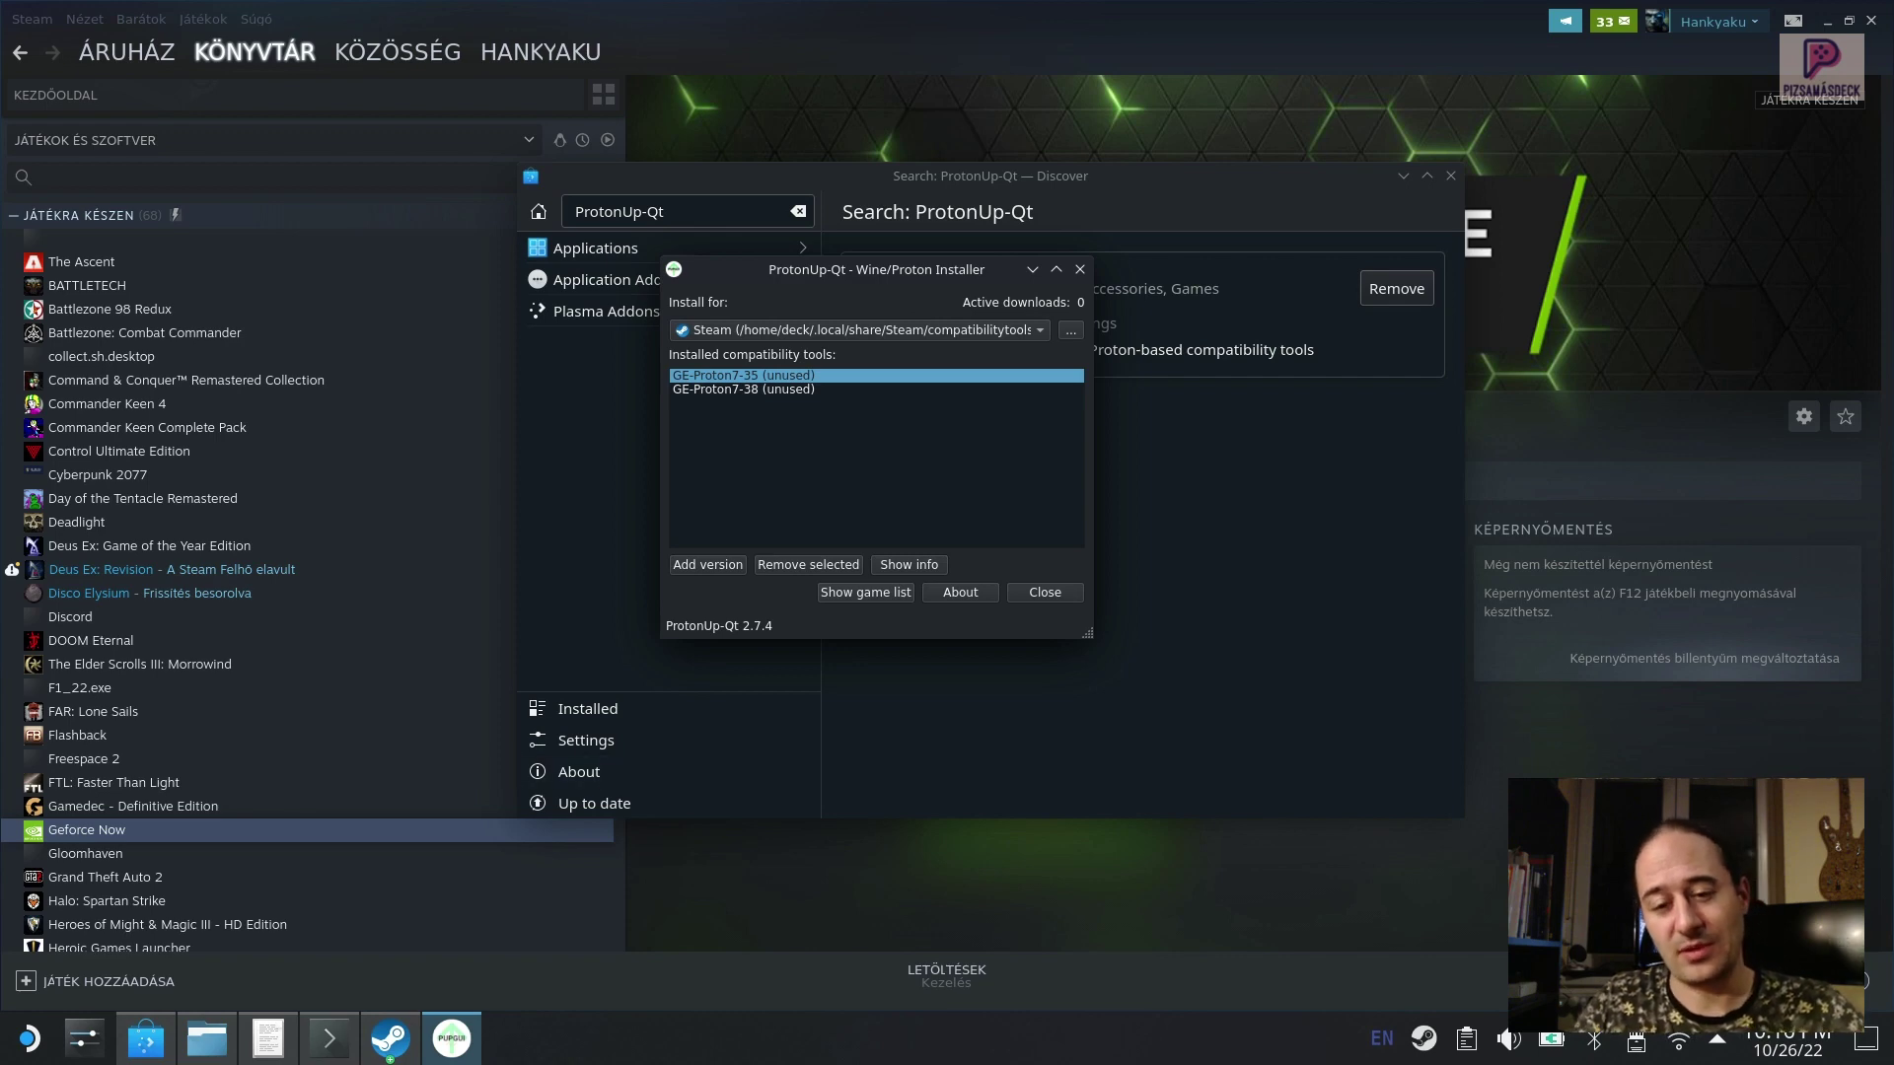
Step: Launch Google Chrome and open the ProtonDB page for Mafia: Definitive Edition at protondb.com/app/1030840
left_click(30, 1038)
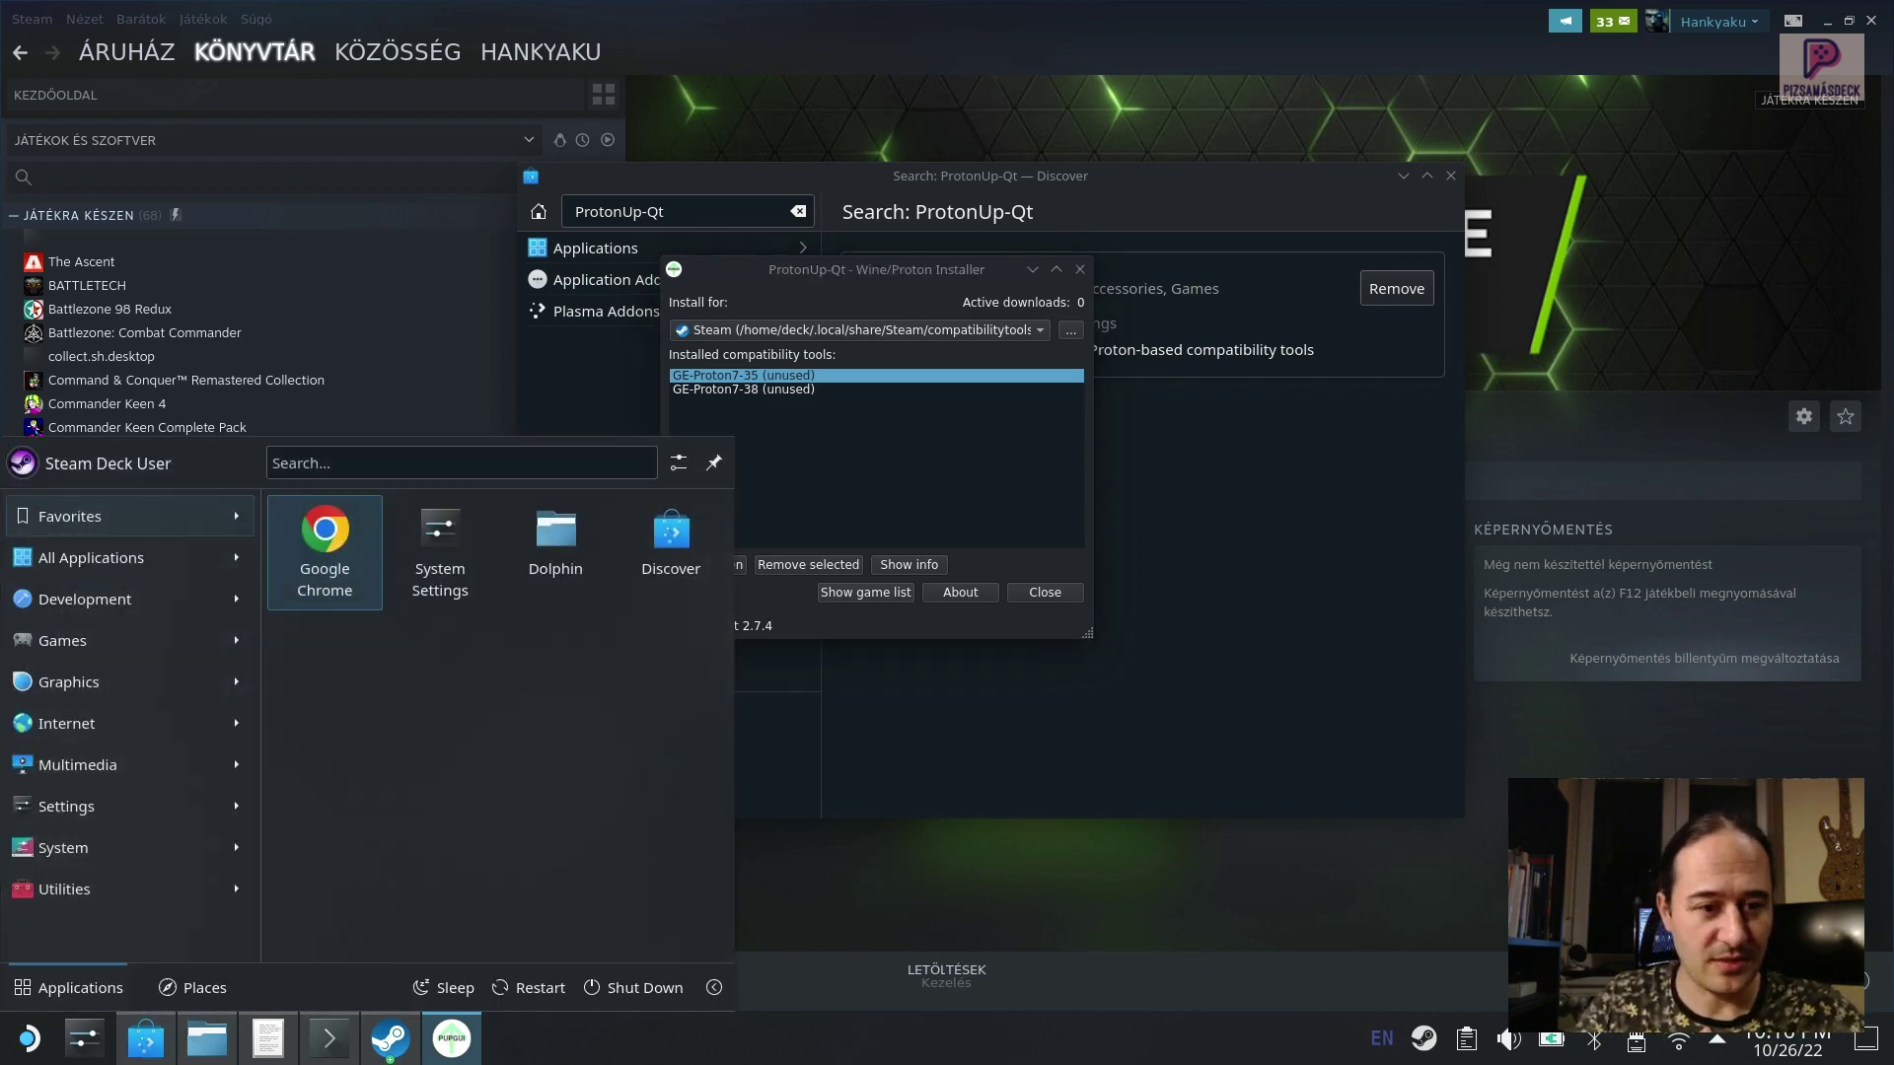
left_click(324, 548)
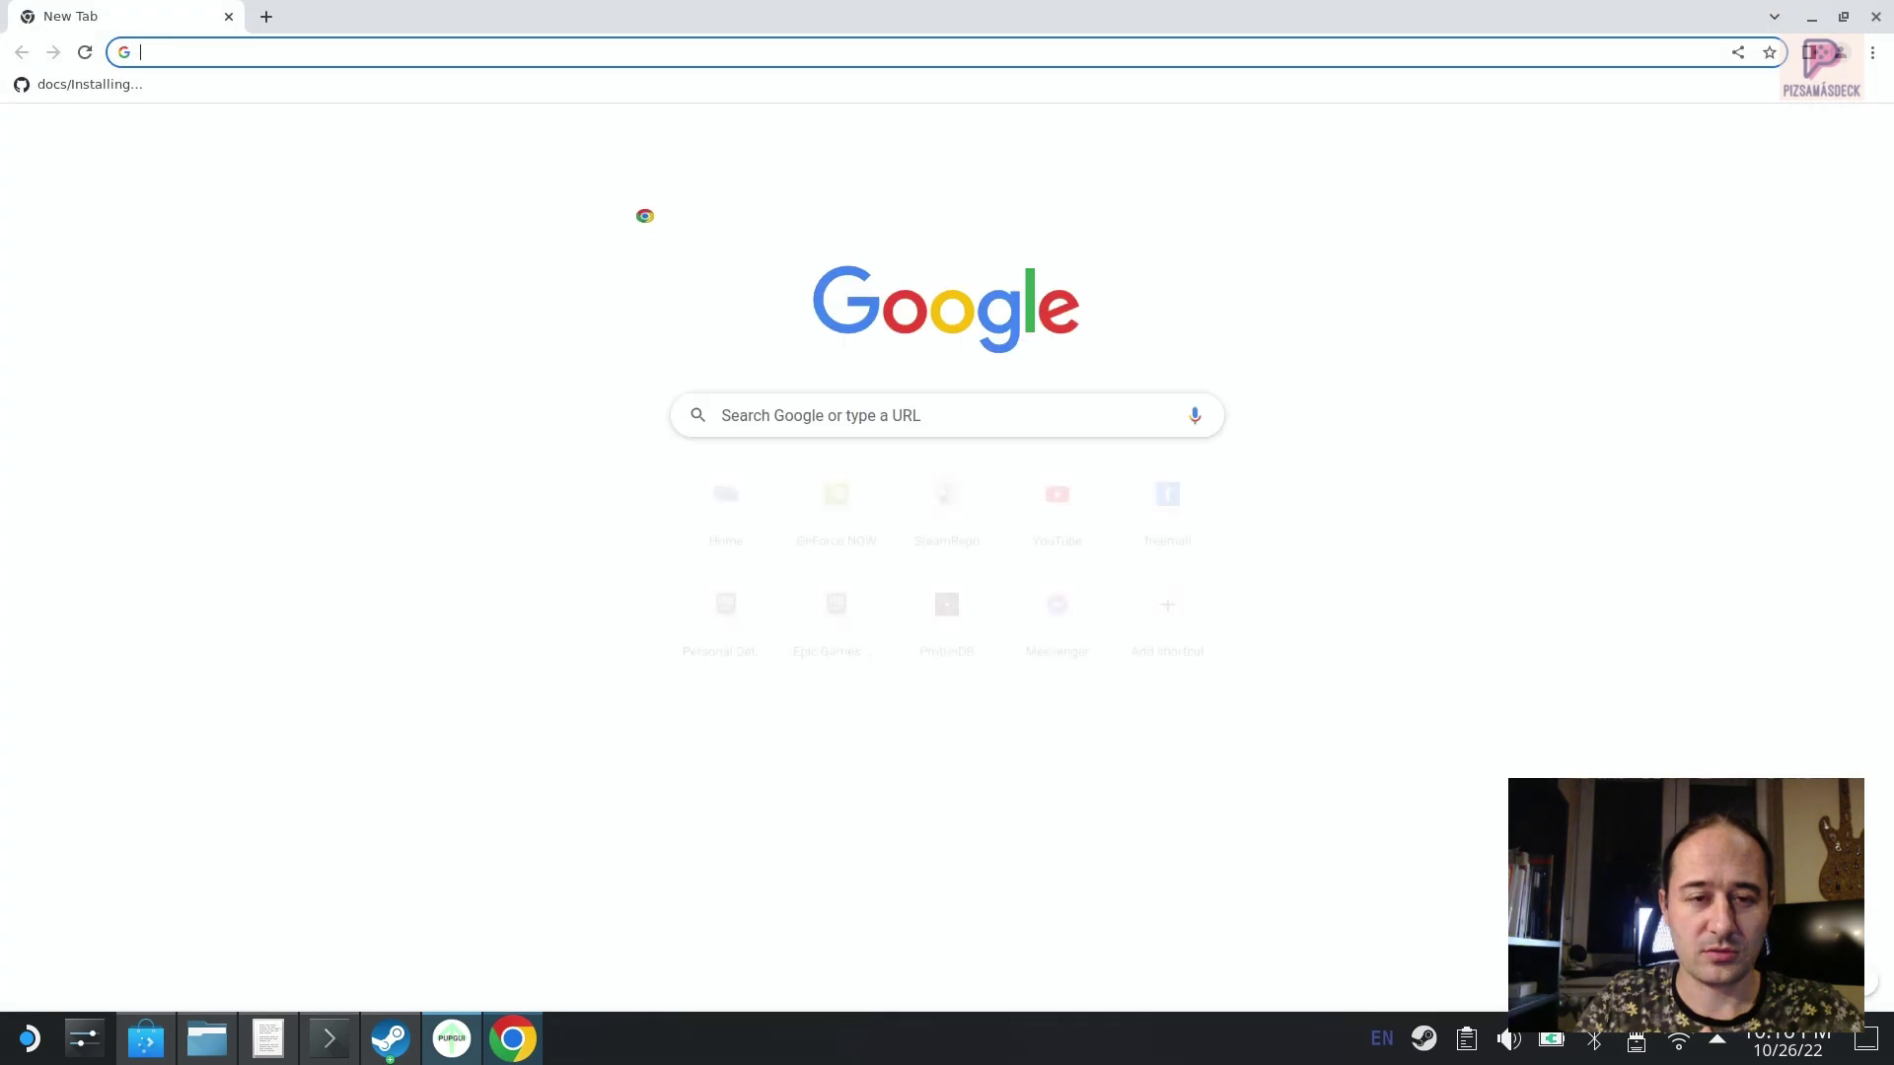
left_click(503, 57)
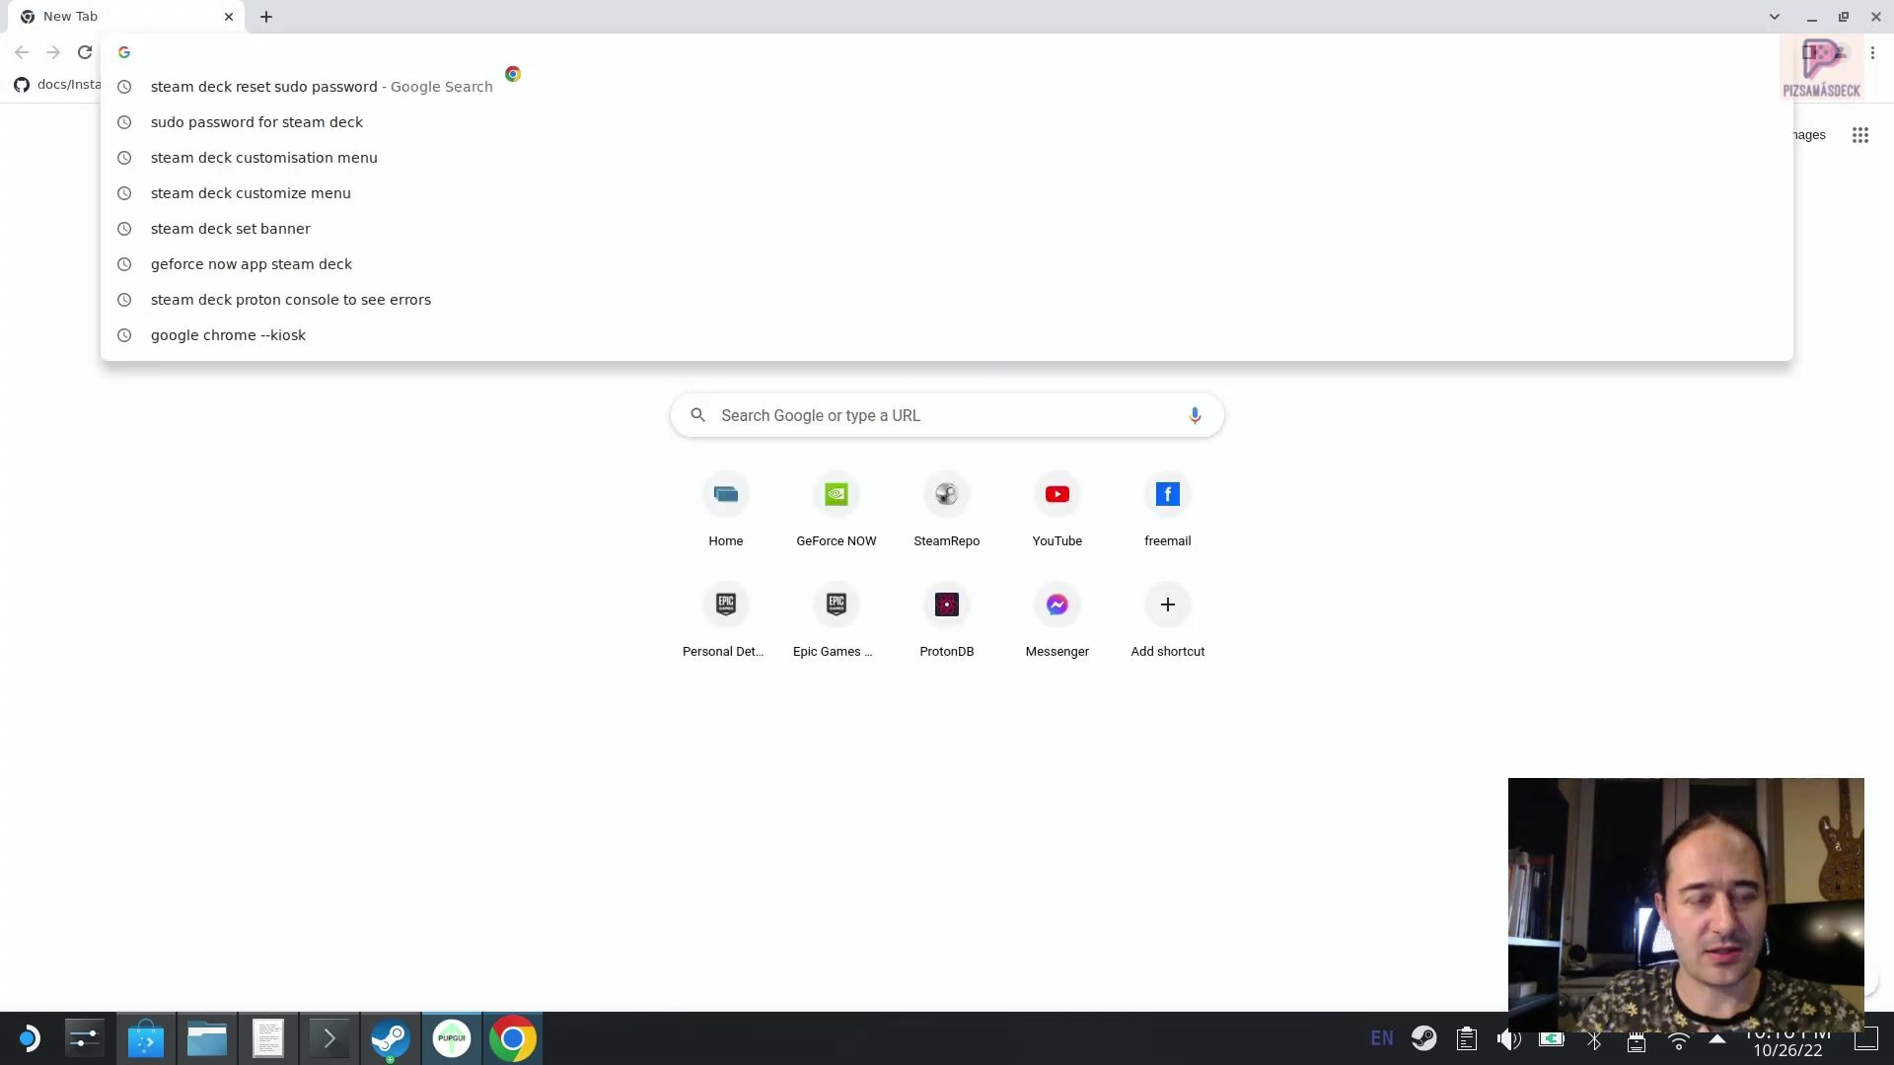
type("protondb.c")
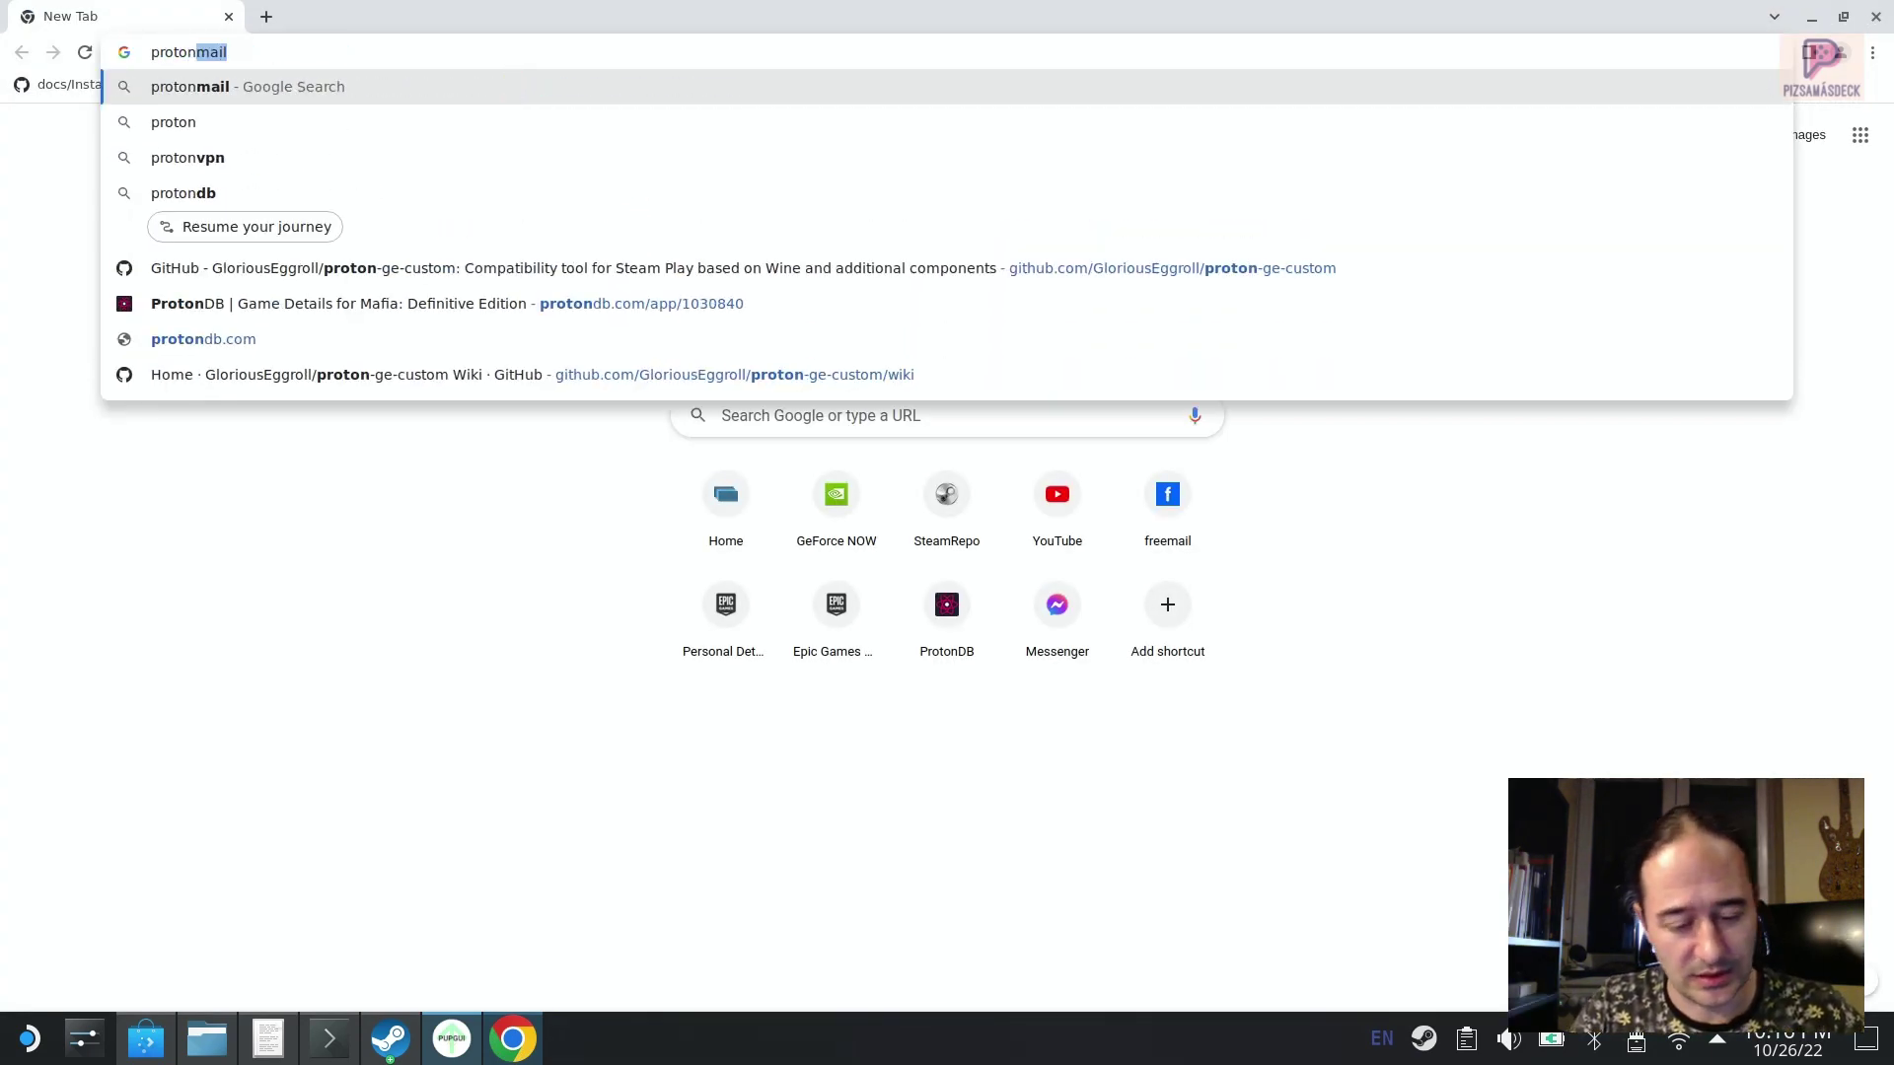
type("om")
key("Return")
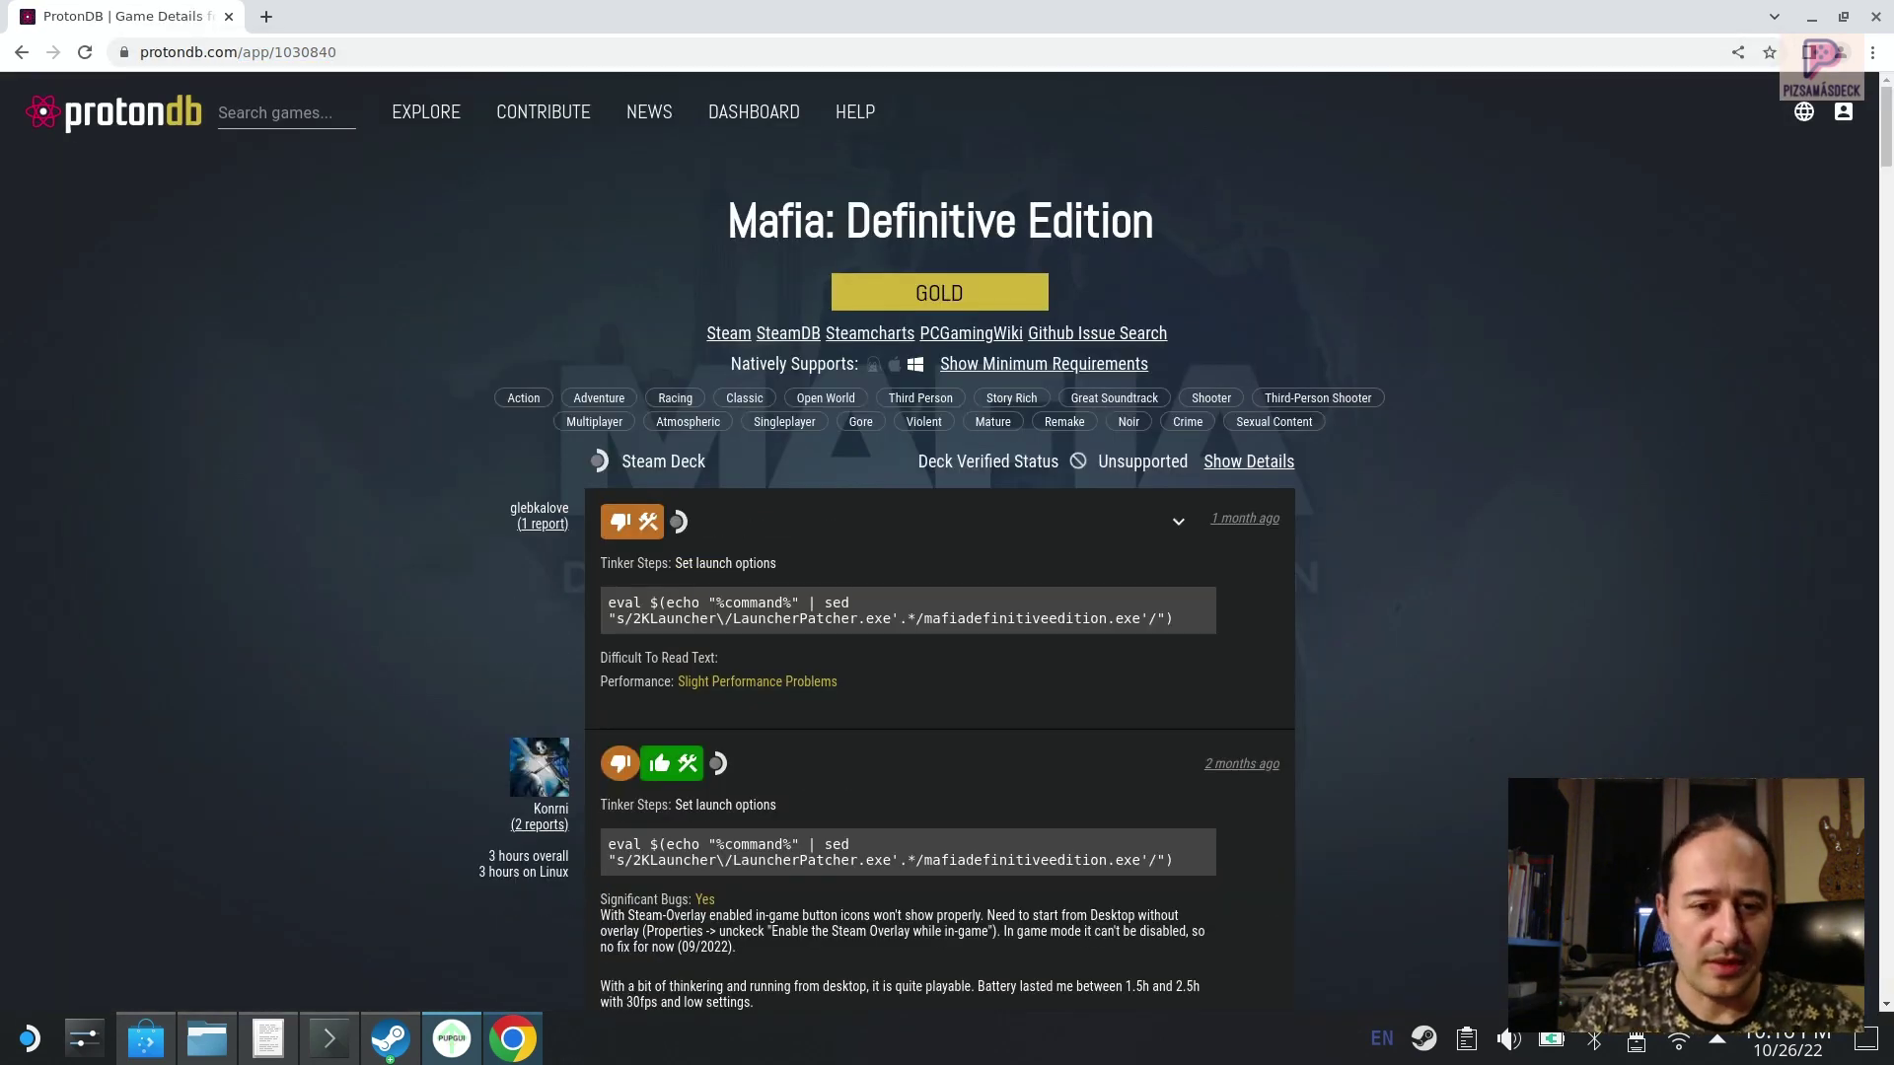
Step: Examine the Steam Deck user reports for Mafia: Definitive Edition, including their tinker steps and launch options, down to the first PC reports
scroll(825, 134, "down", 4)
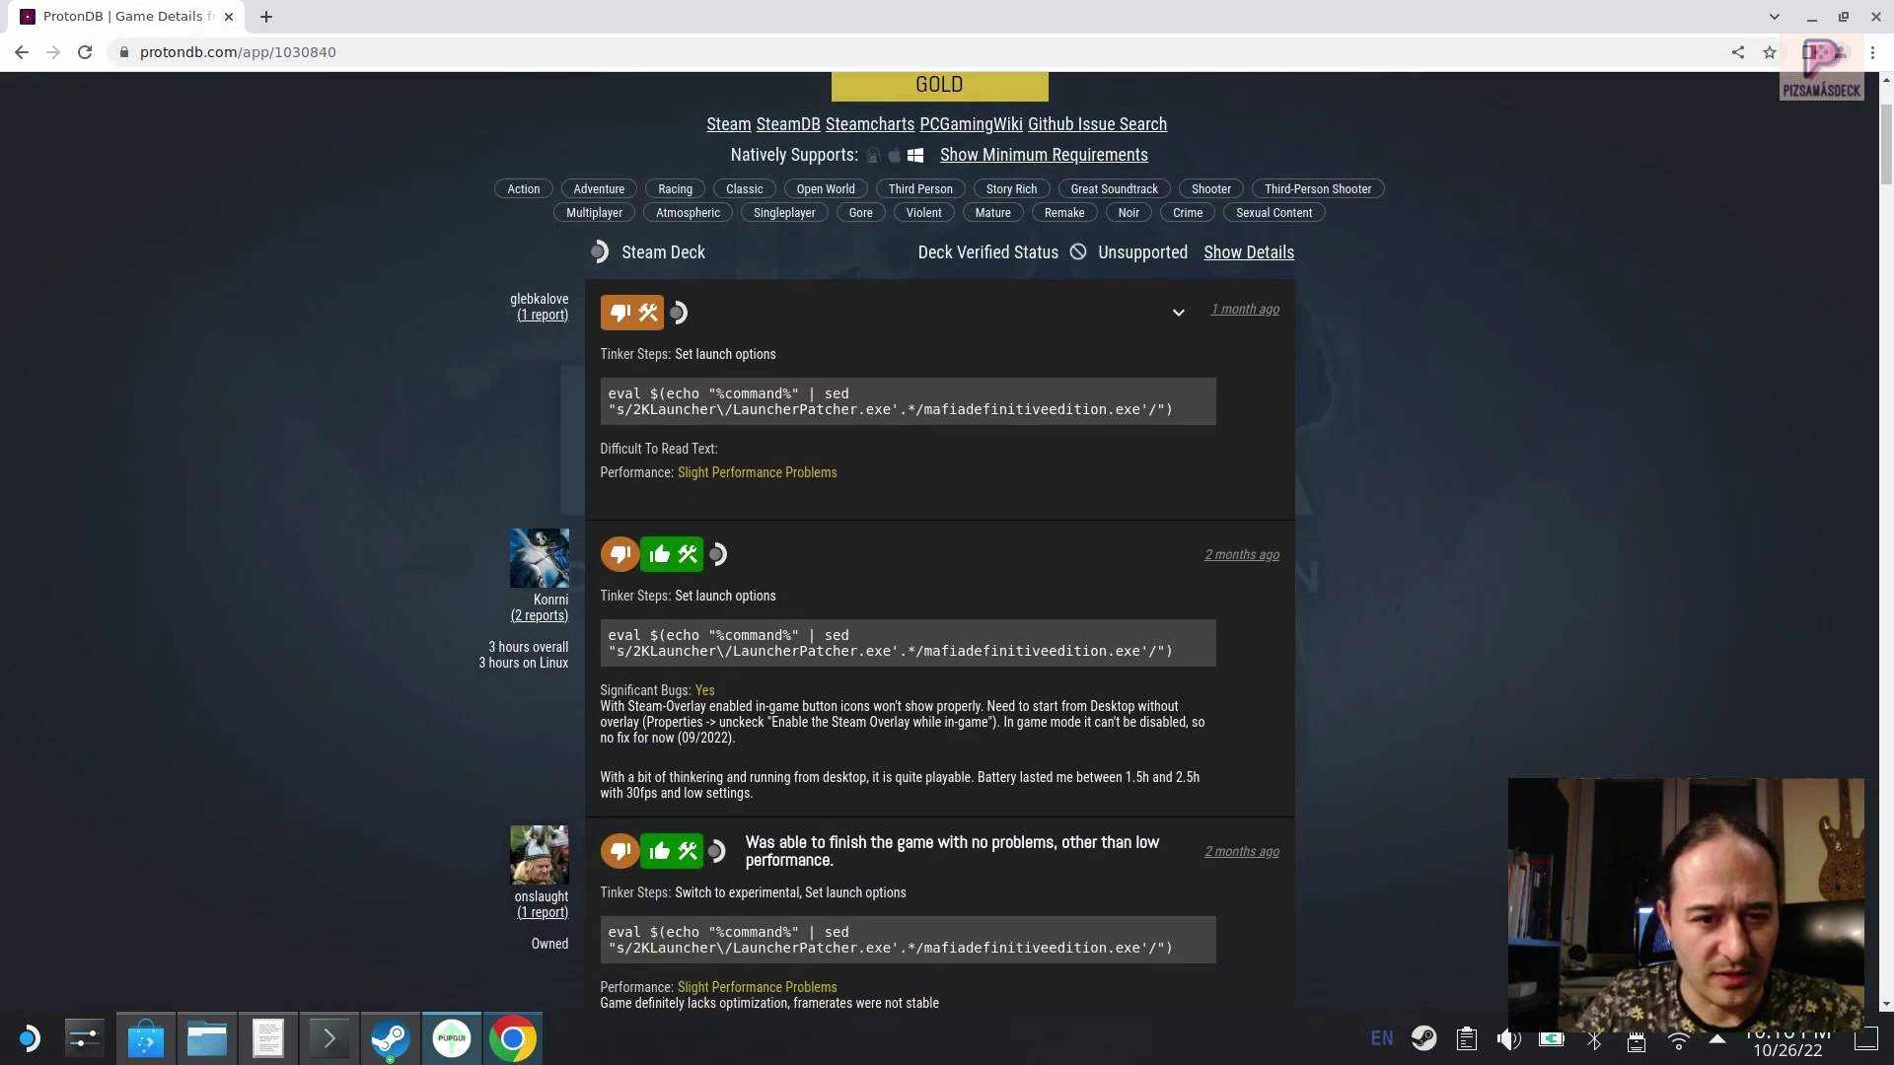
scroll(937, 543, "down", 5)
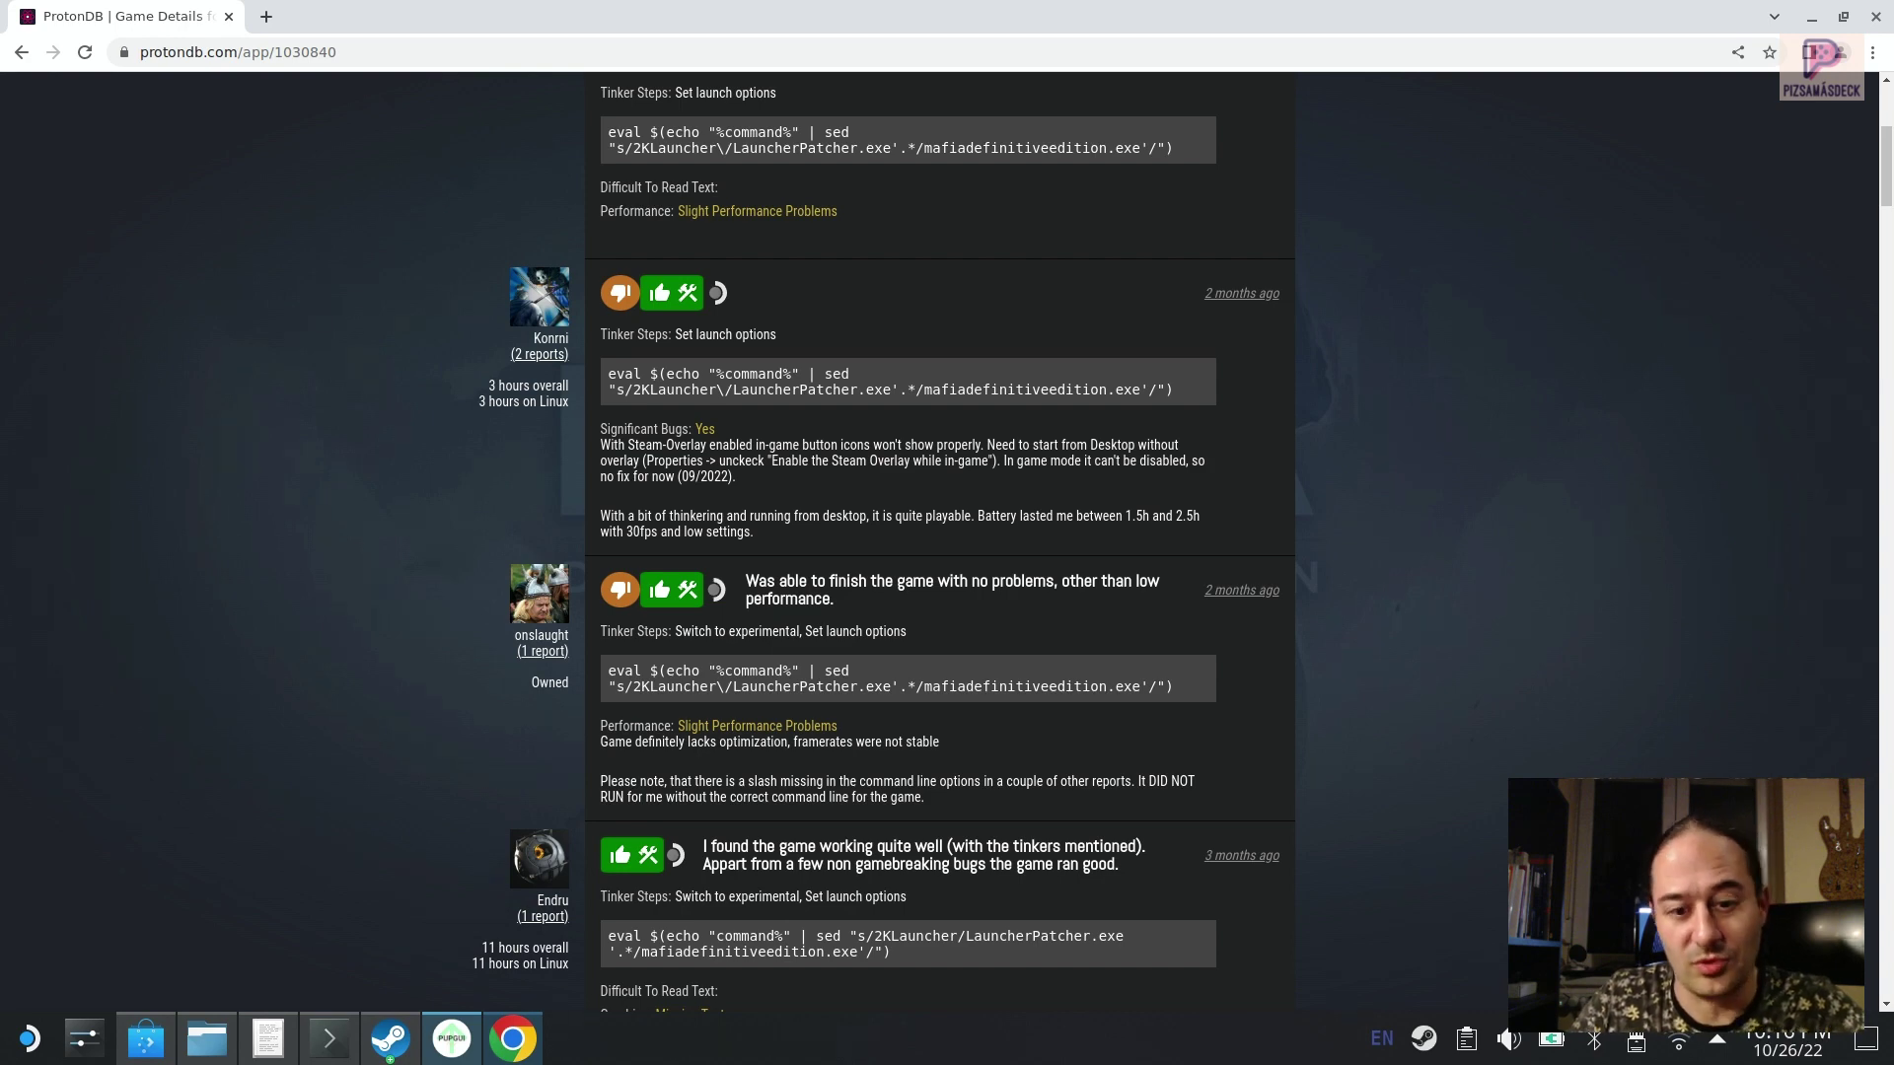
scroll(937, 543, "down", 6)
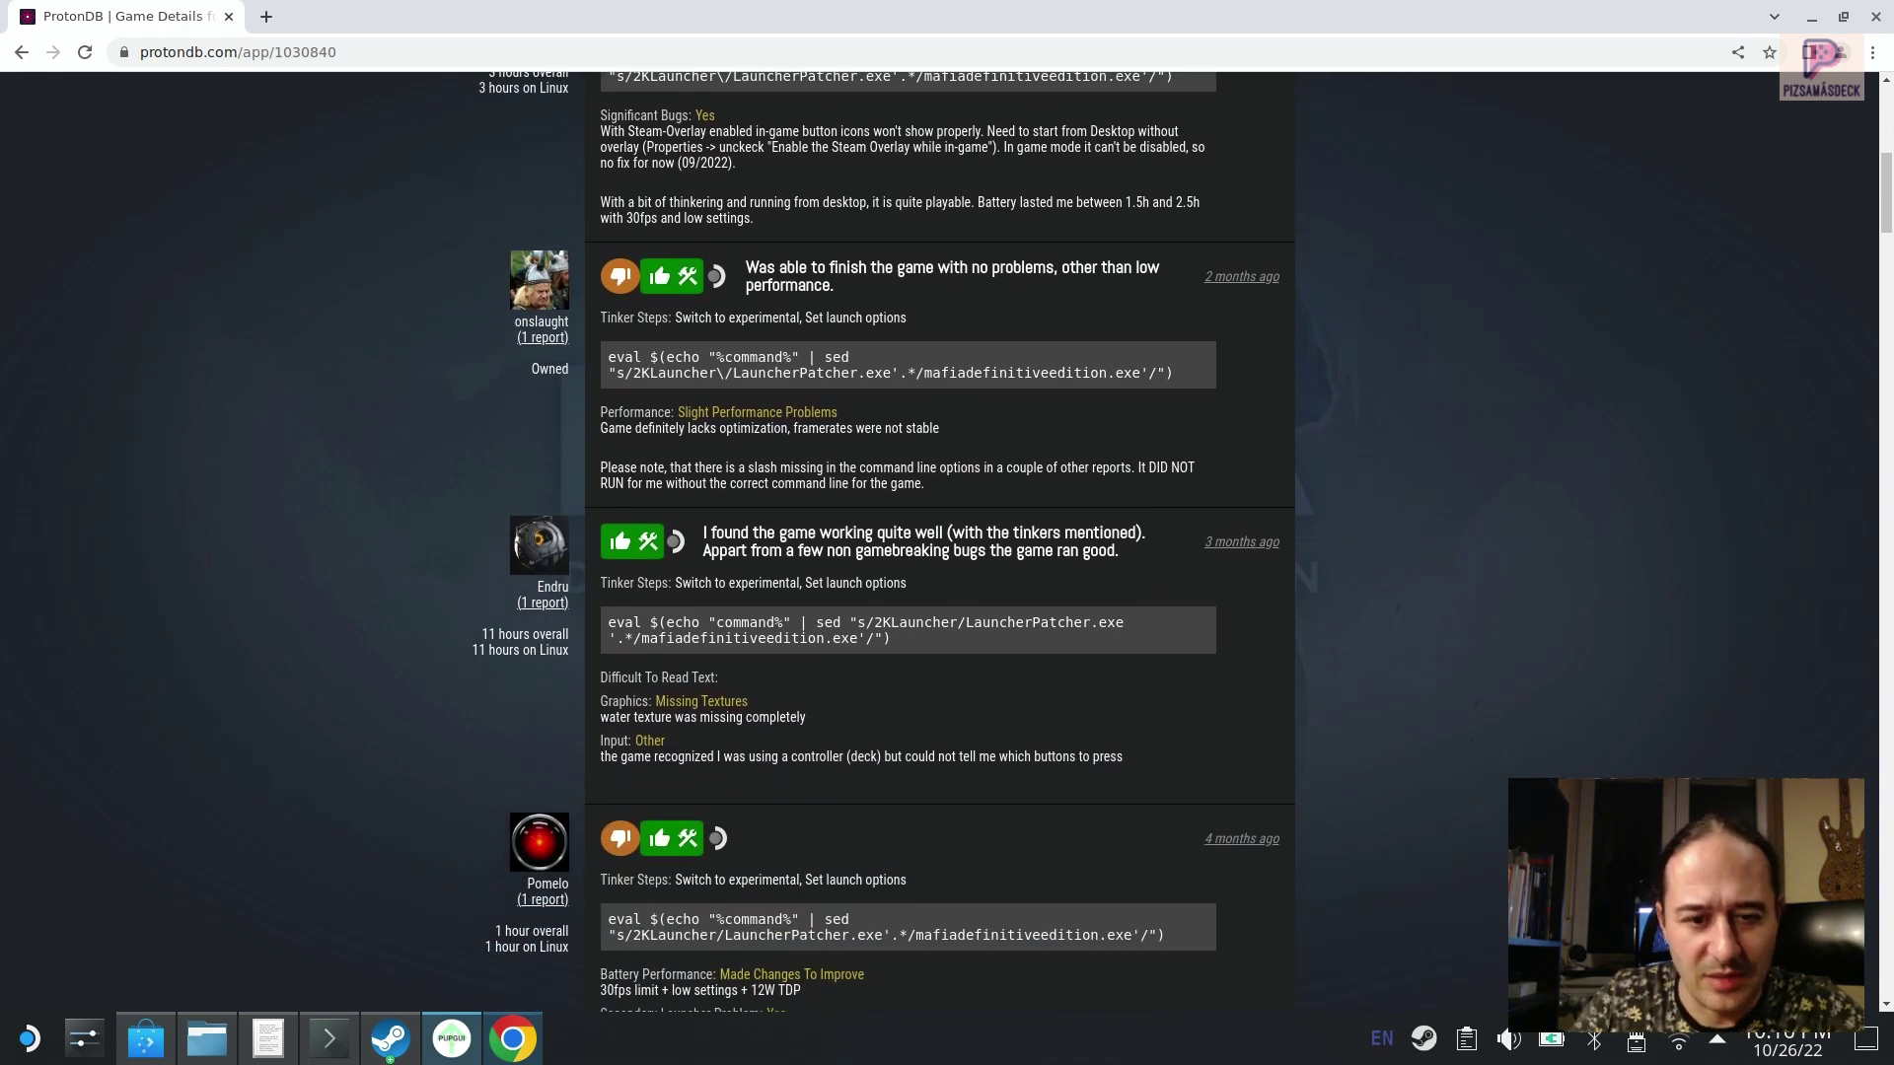
scroll(937, 543, "down", 6)
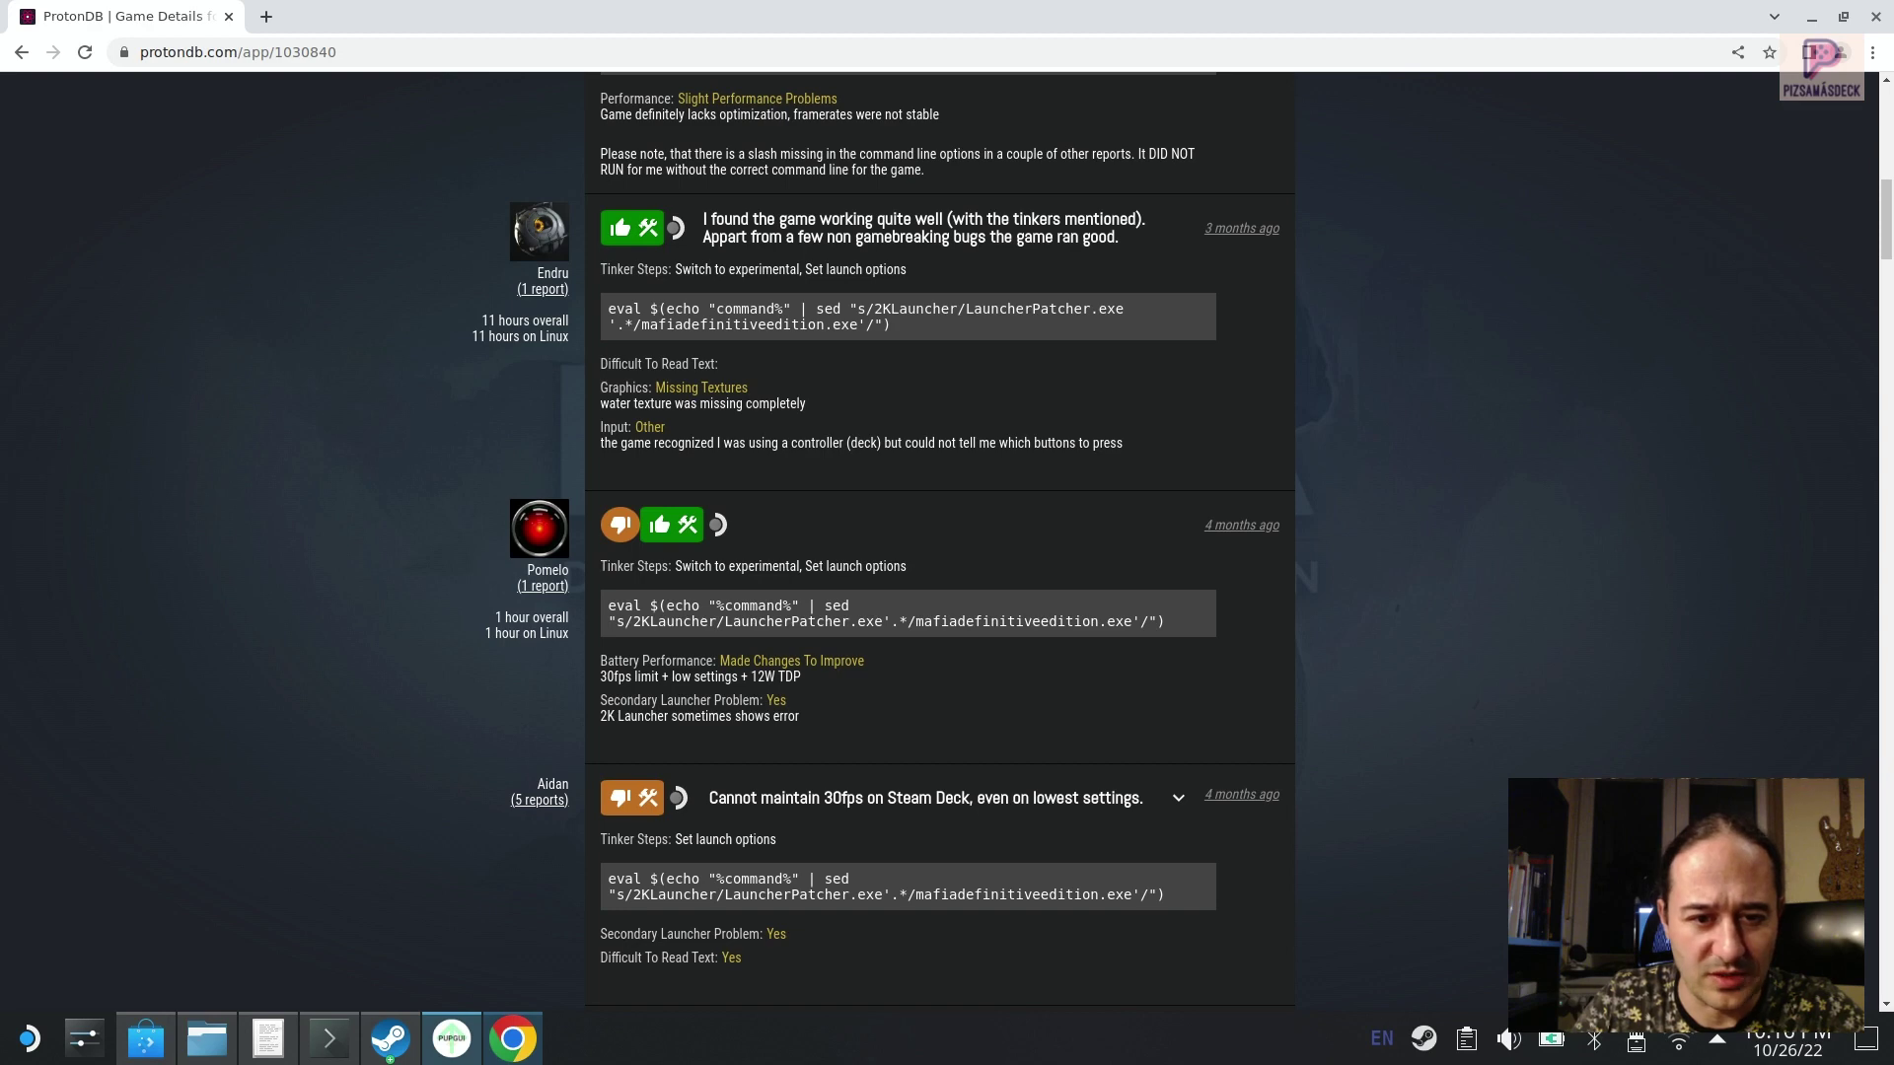
scroll(938, 543, "down", 5)
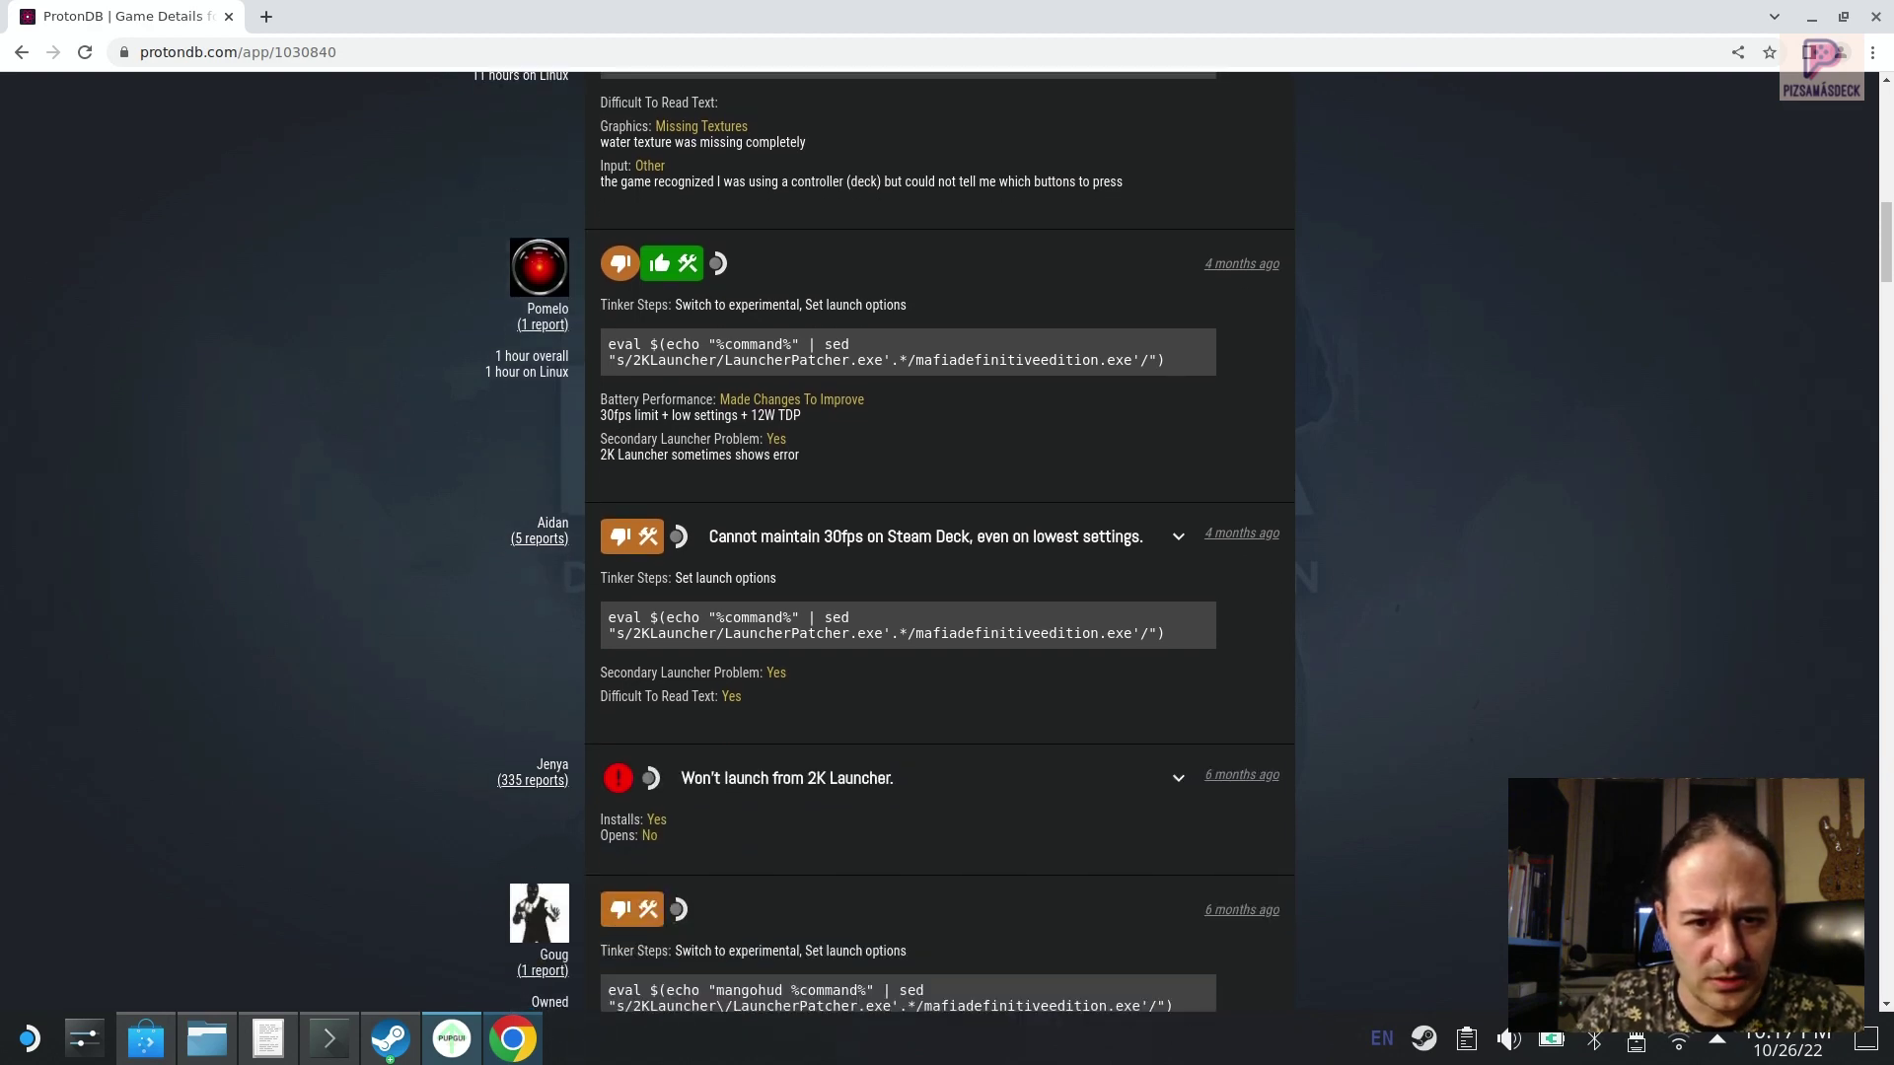
scroll(937, 543, "down", 8)
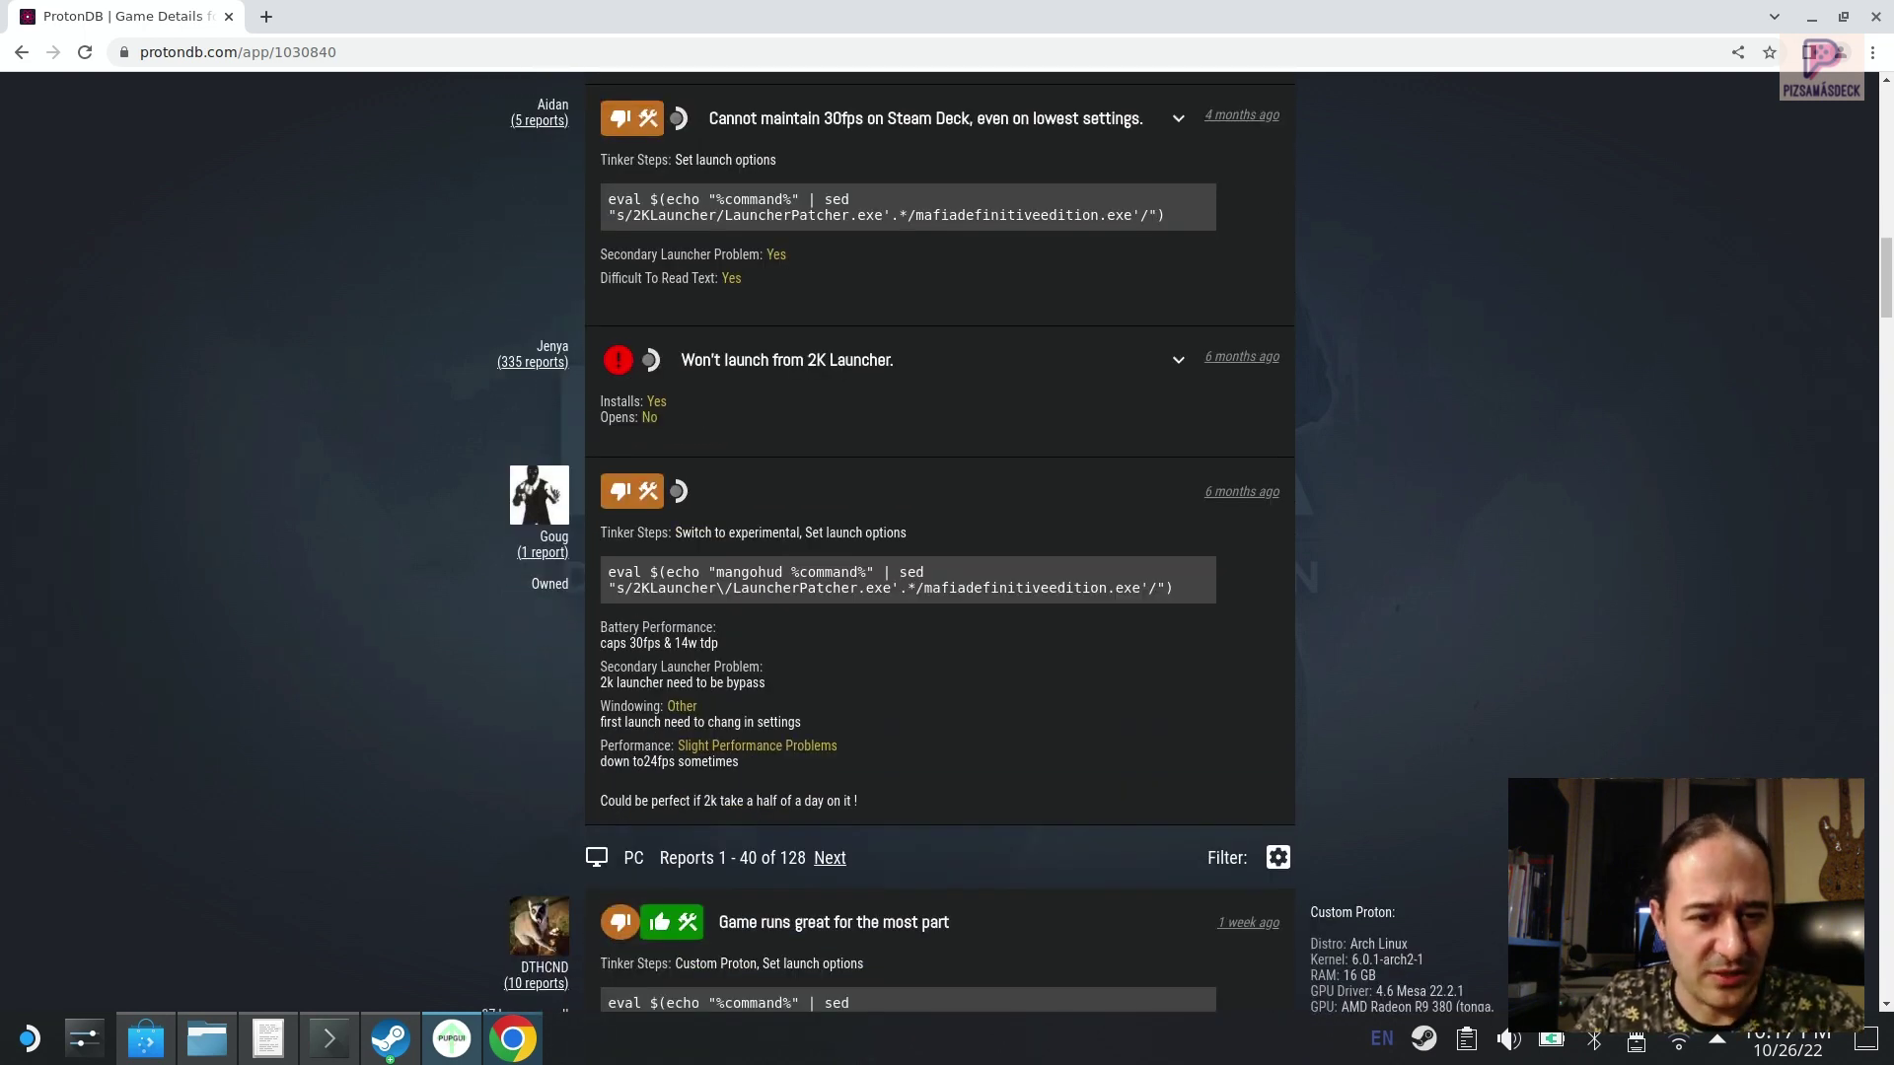
scroll(937, 542, "down", 8)
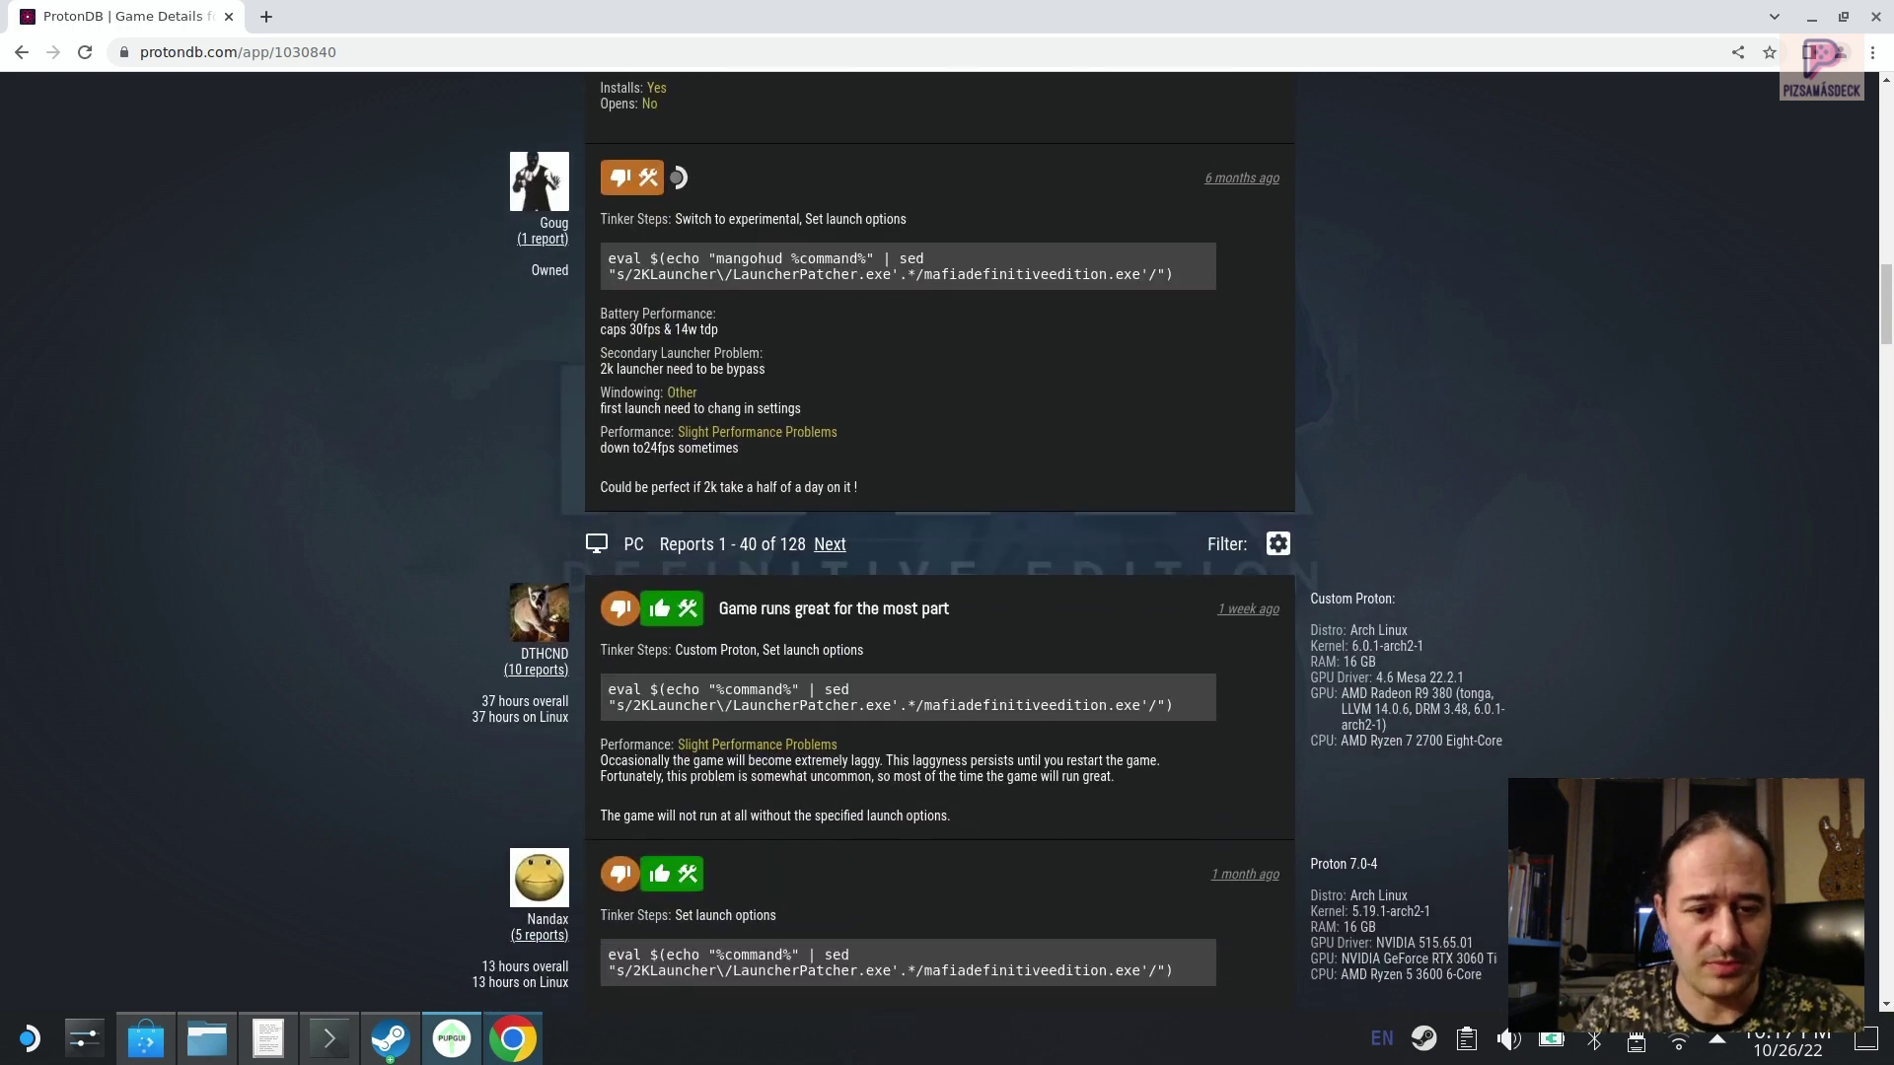